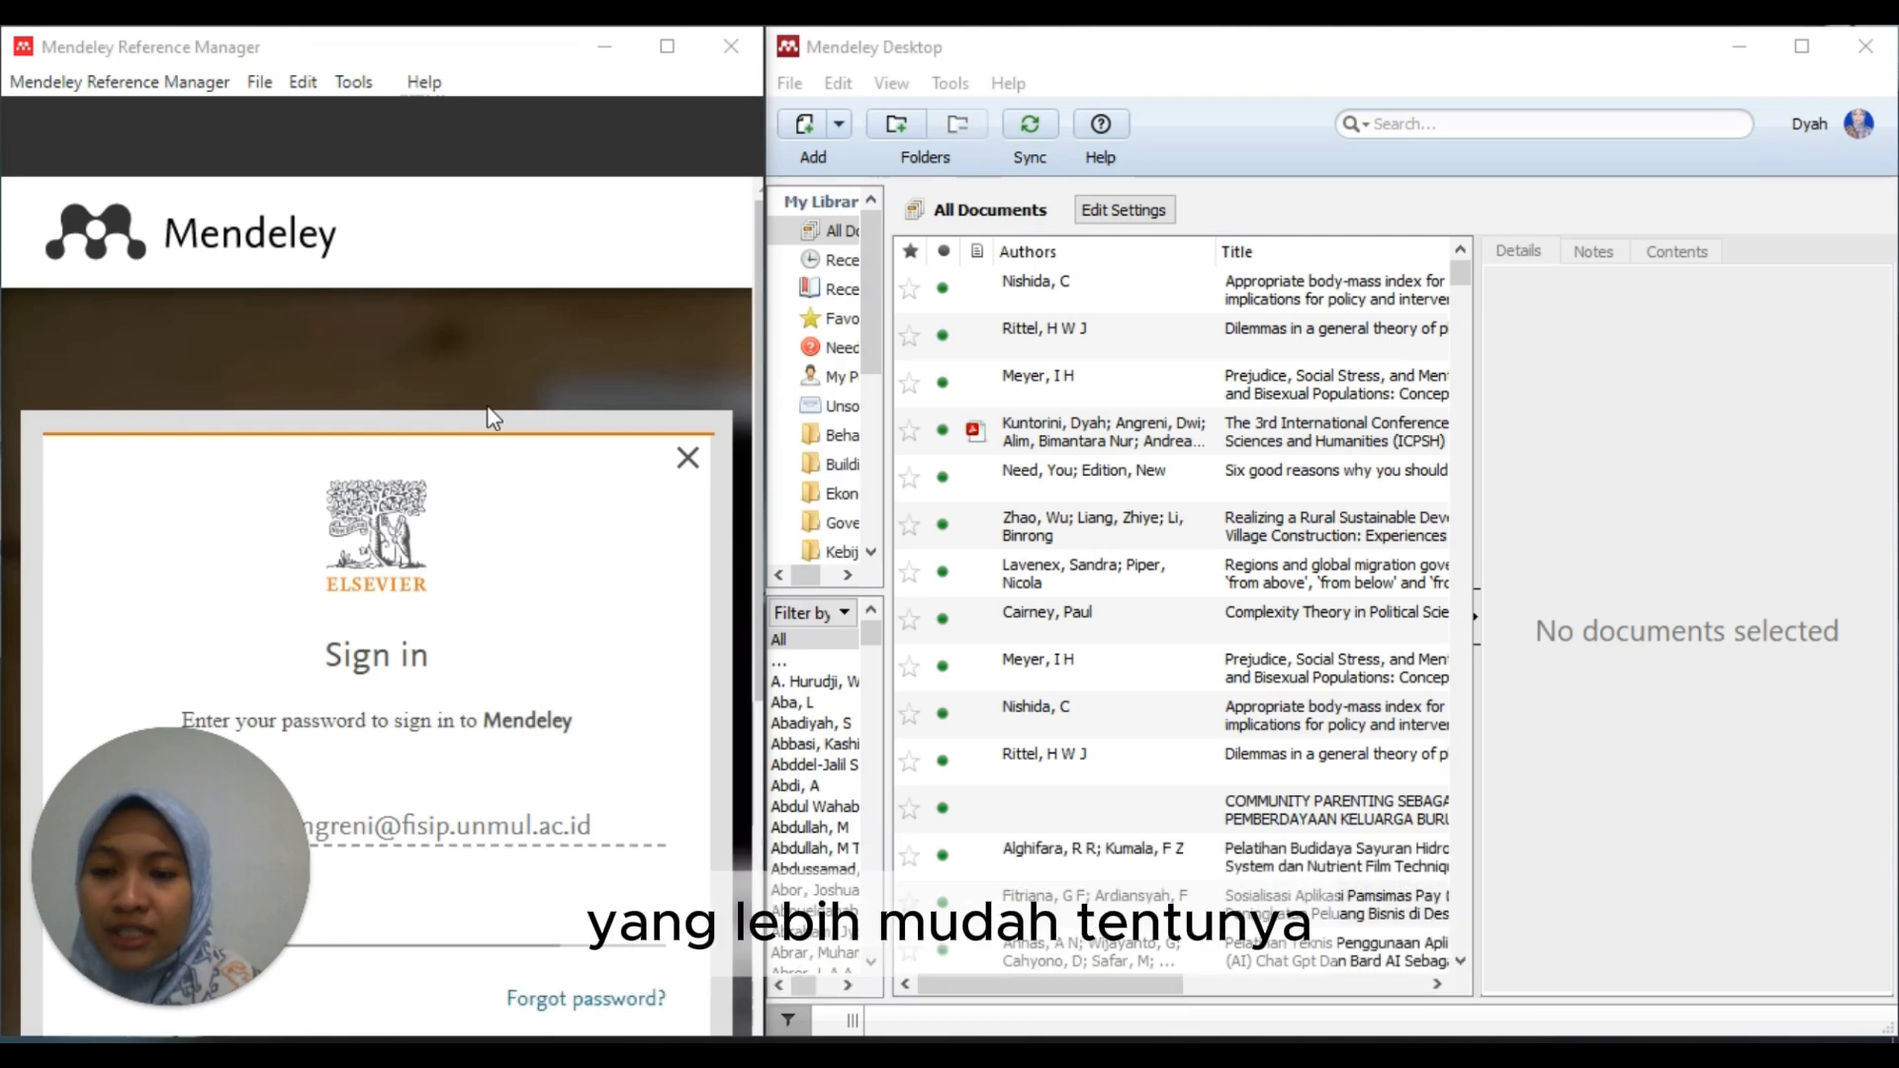
Step: Maximize the Mendeley Reference Manager window, enter the account password and sign in
left_click(665, 47)
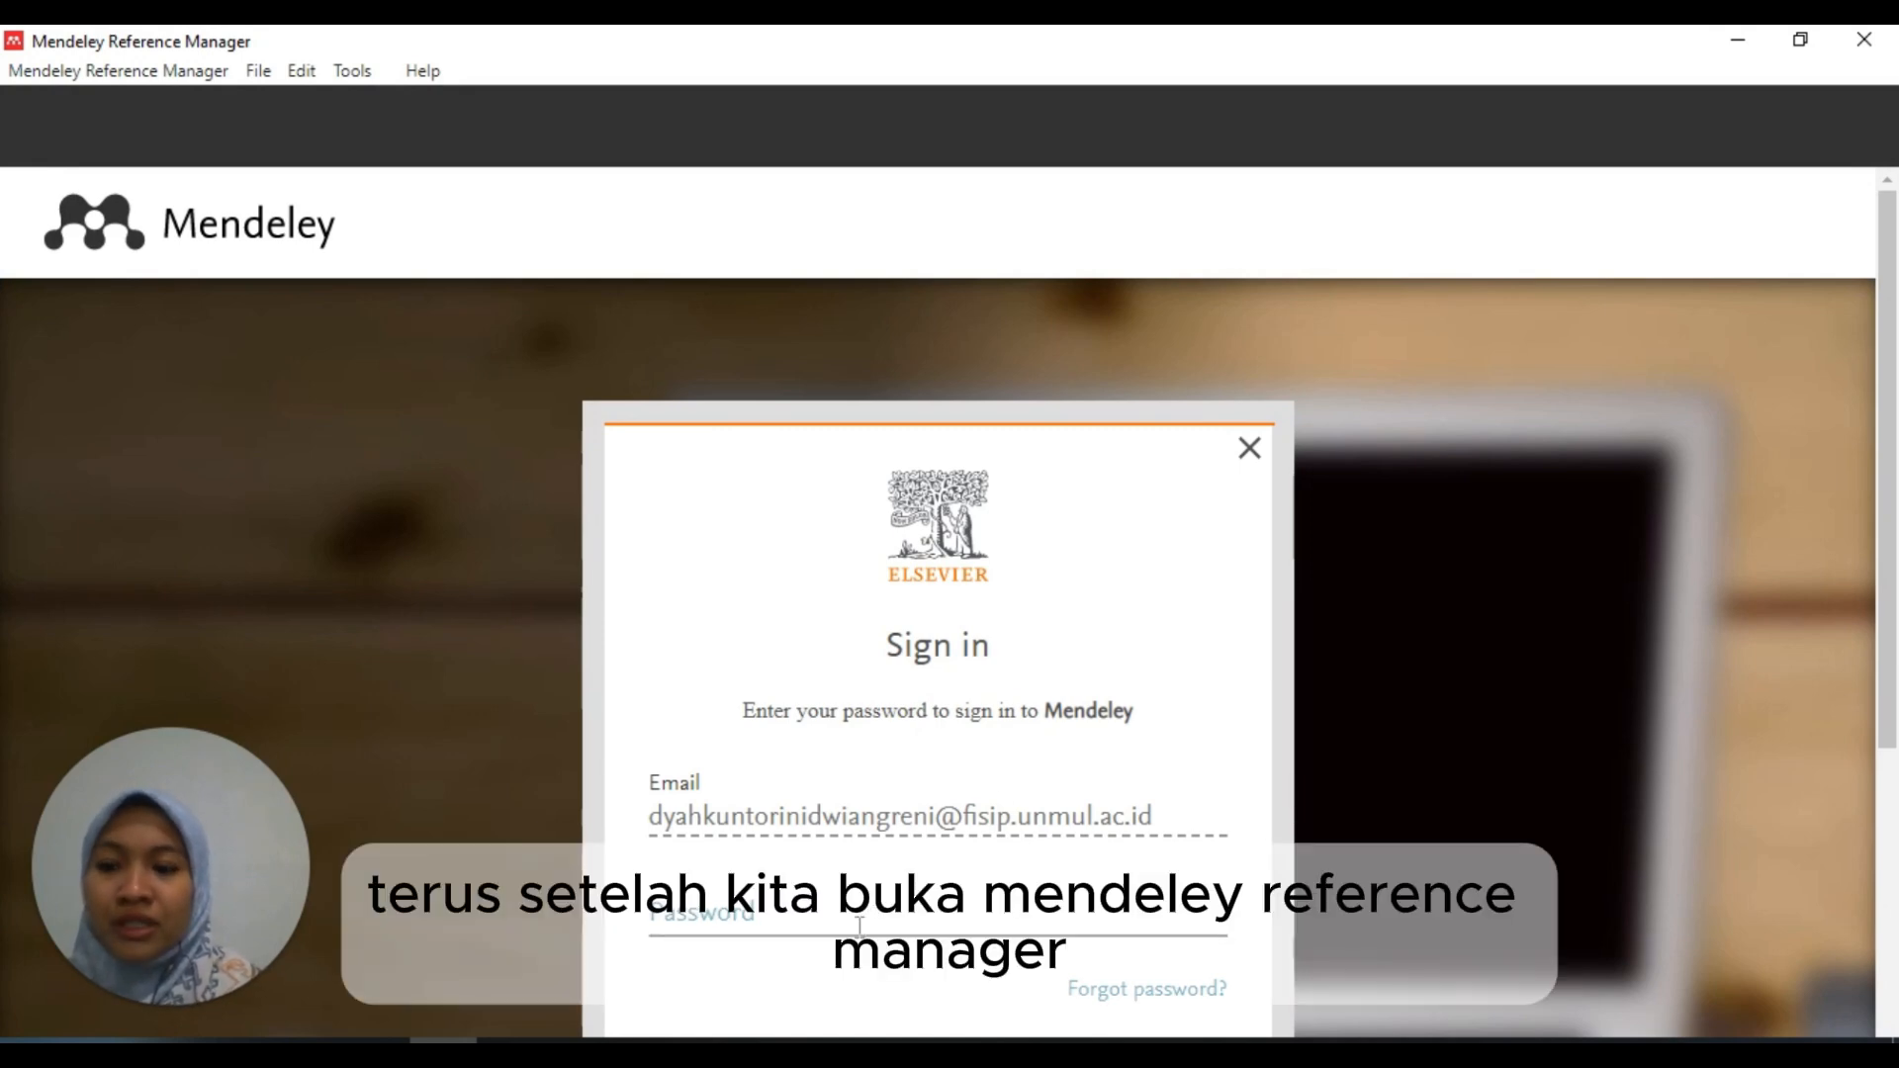
left_click(751, 914)
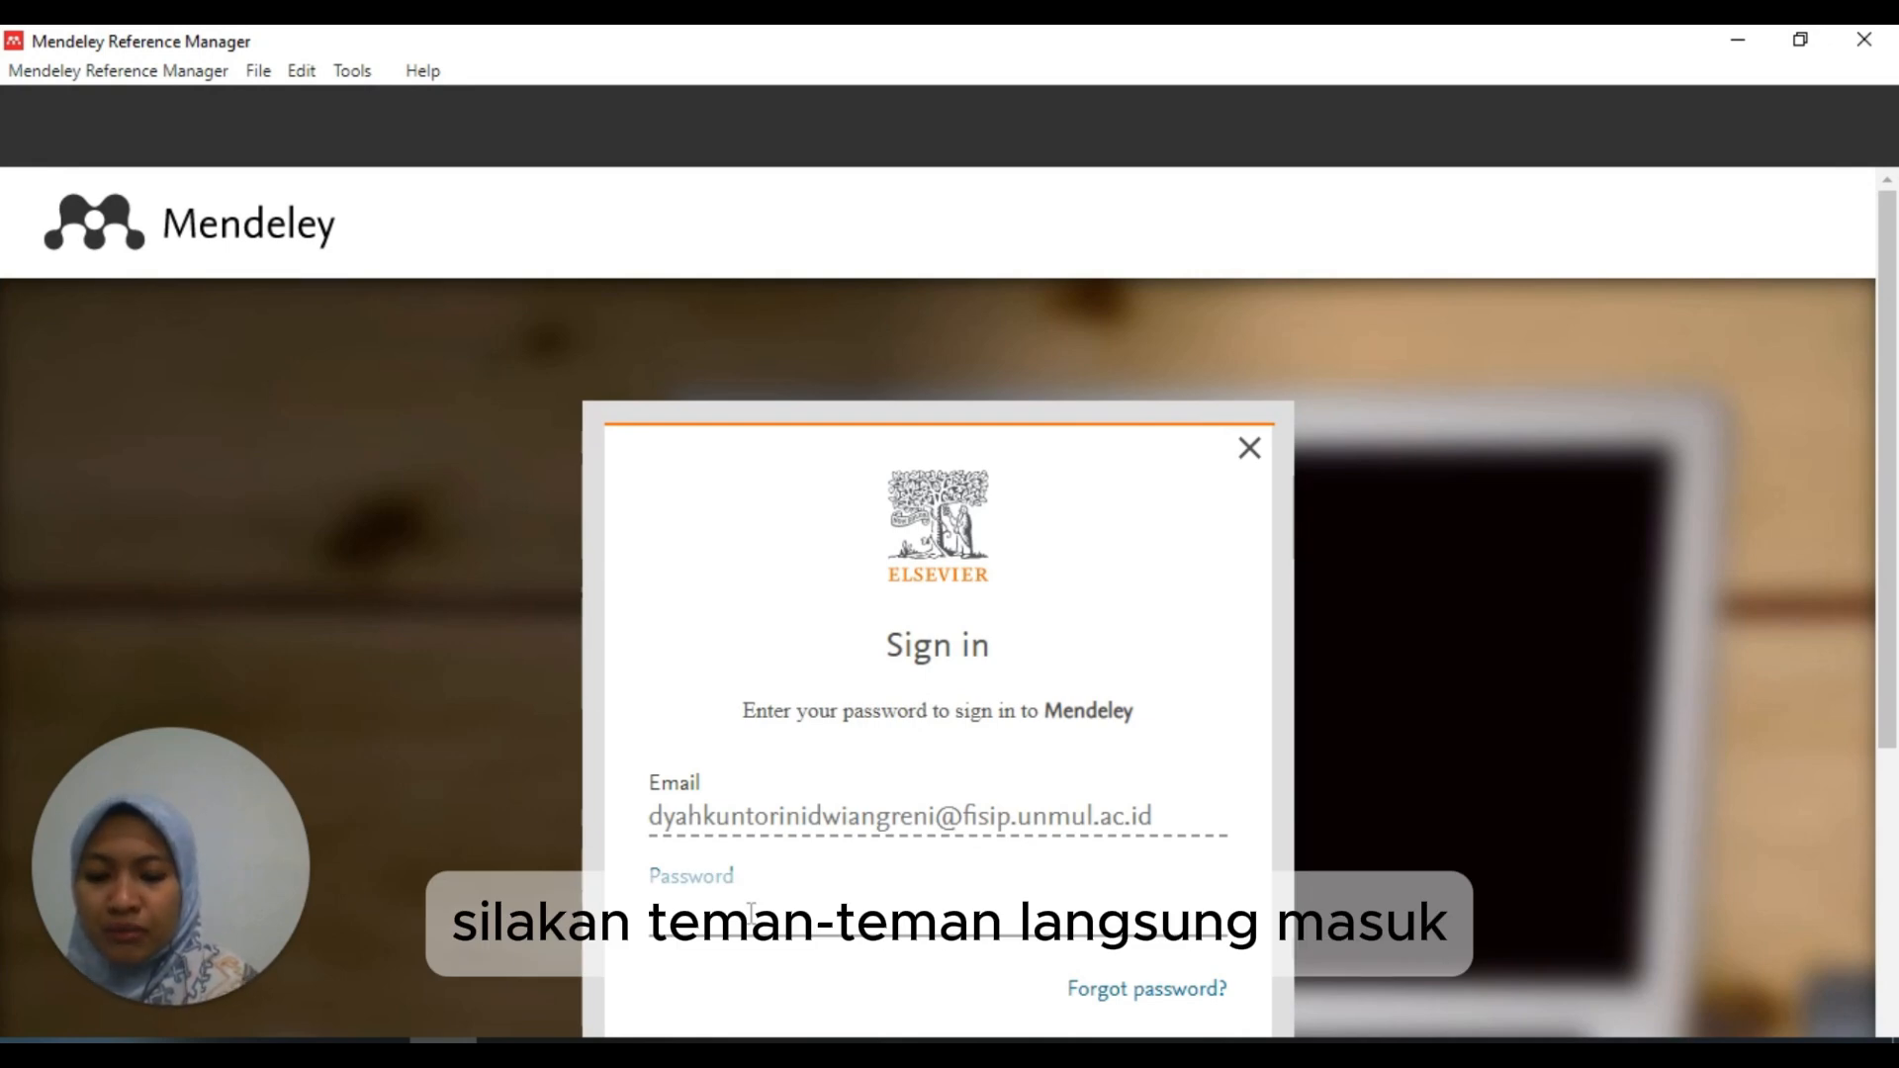
type("•")
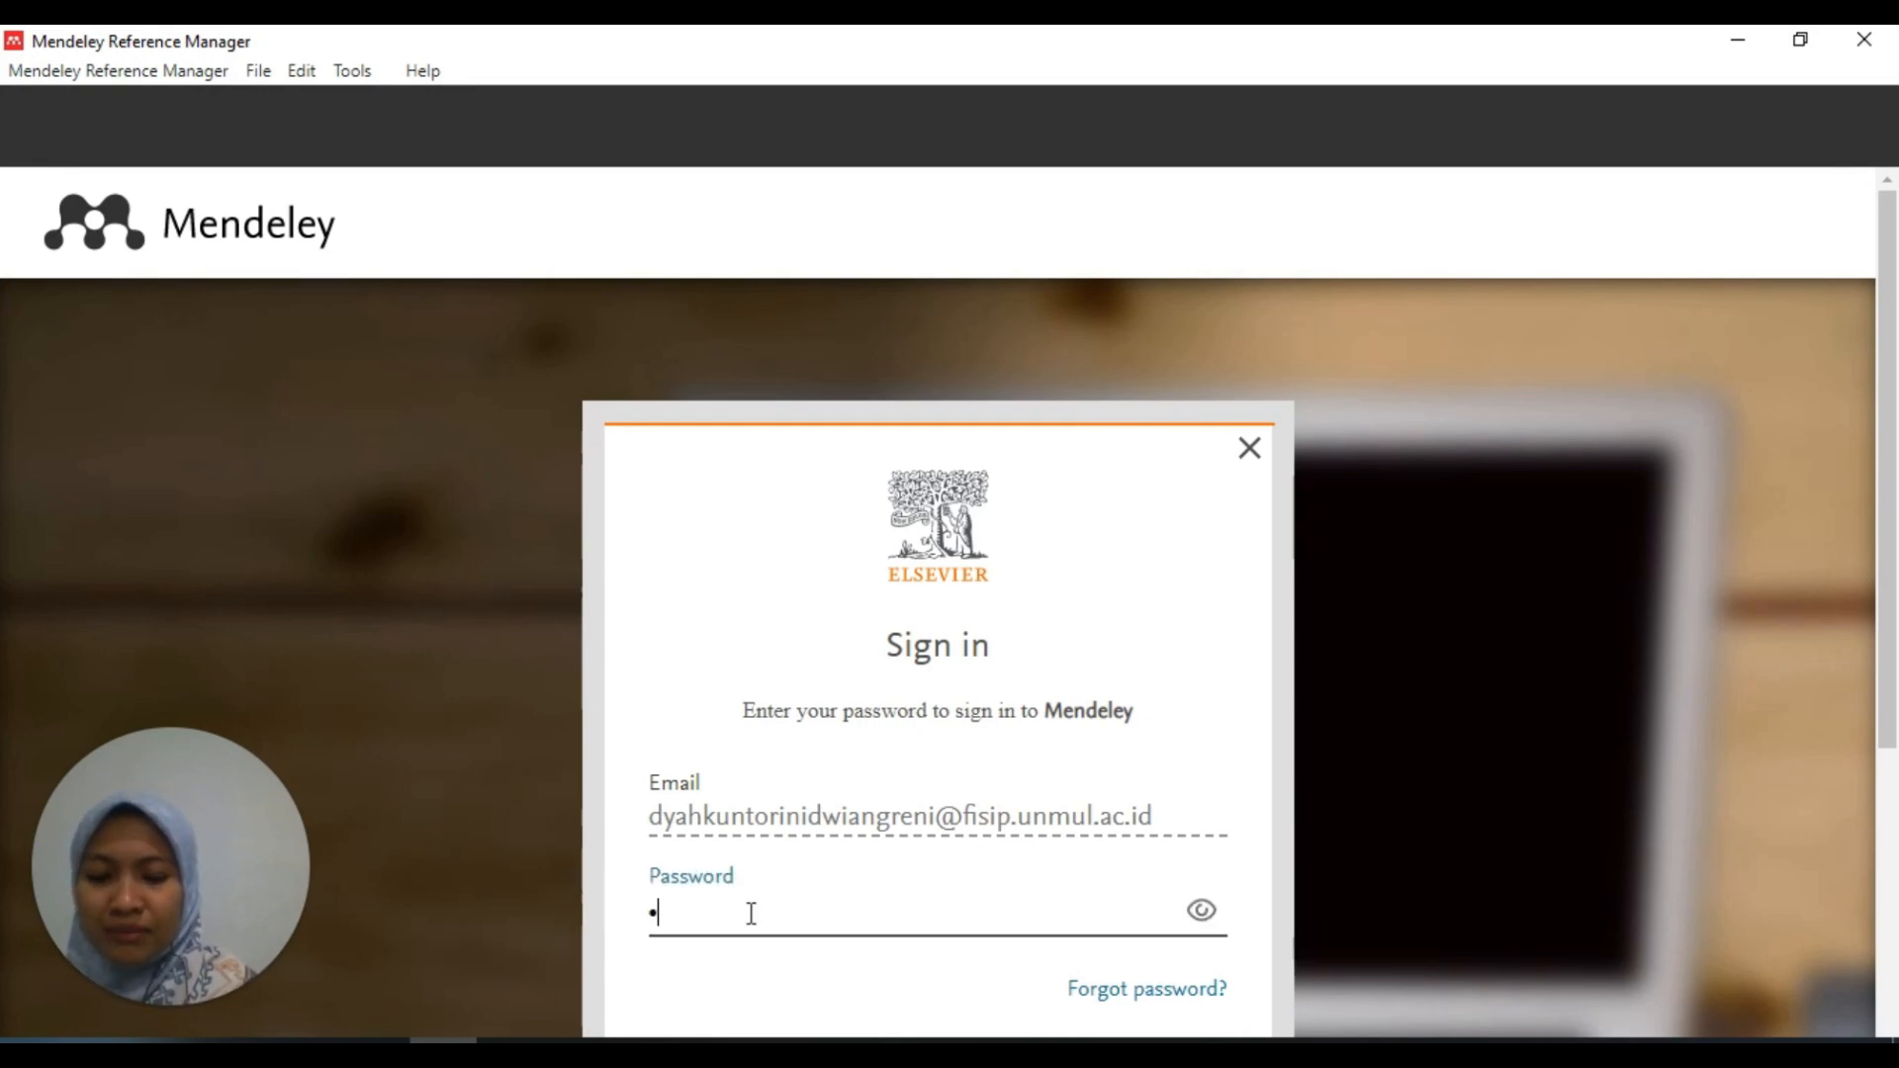
type("••••")
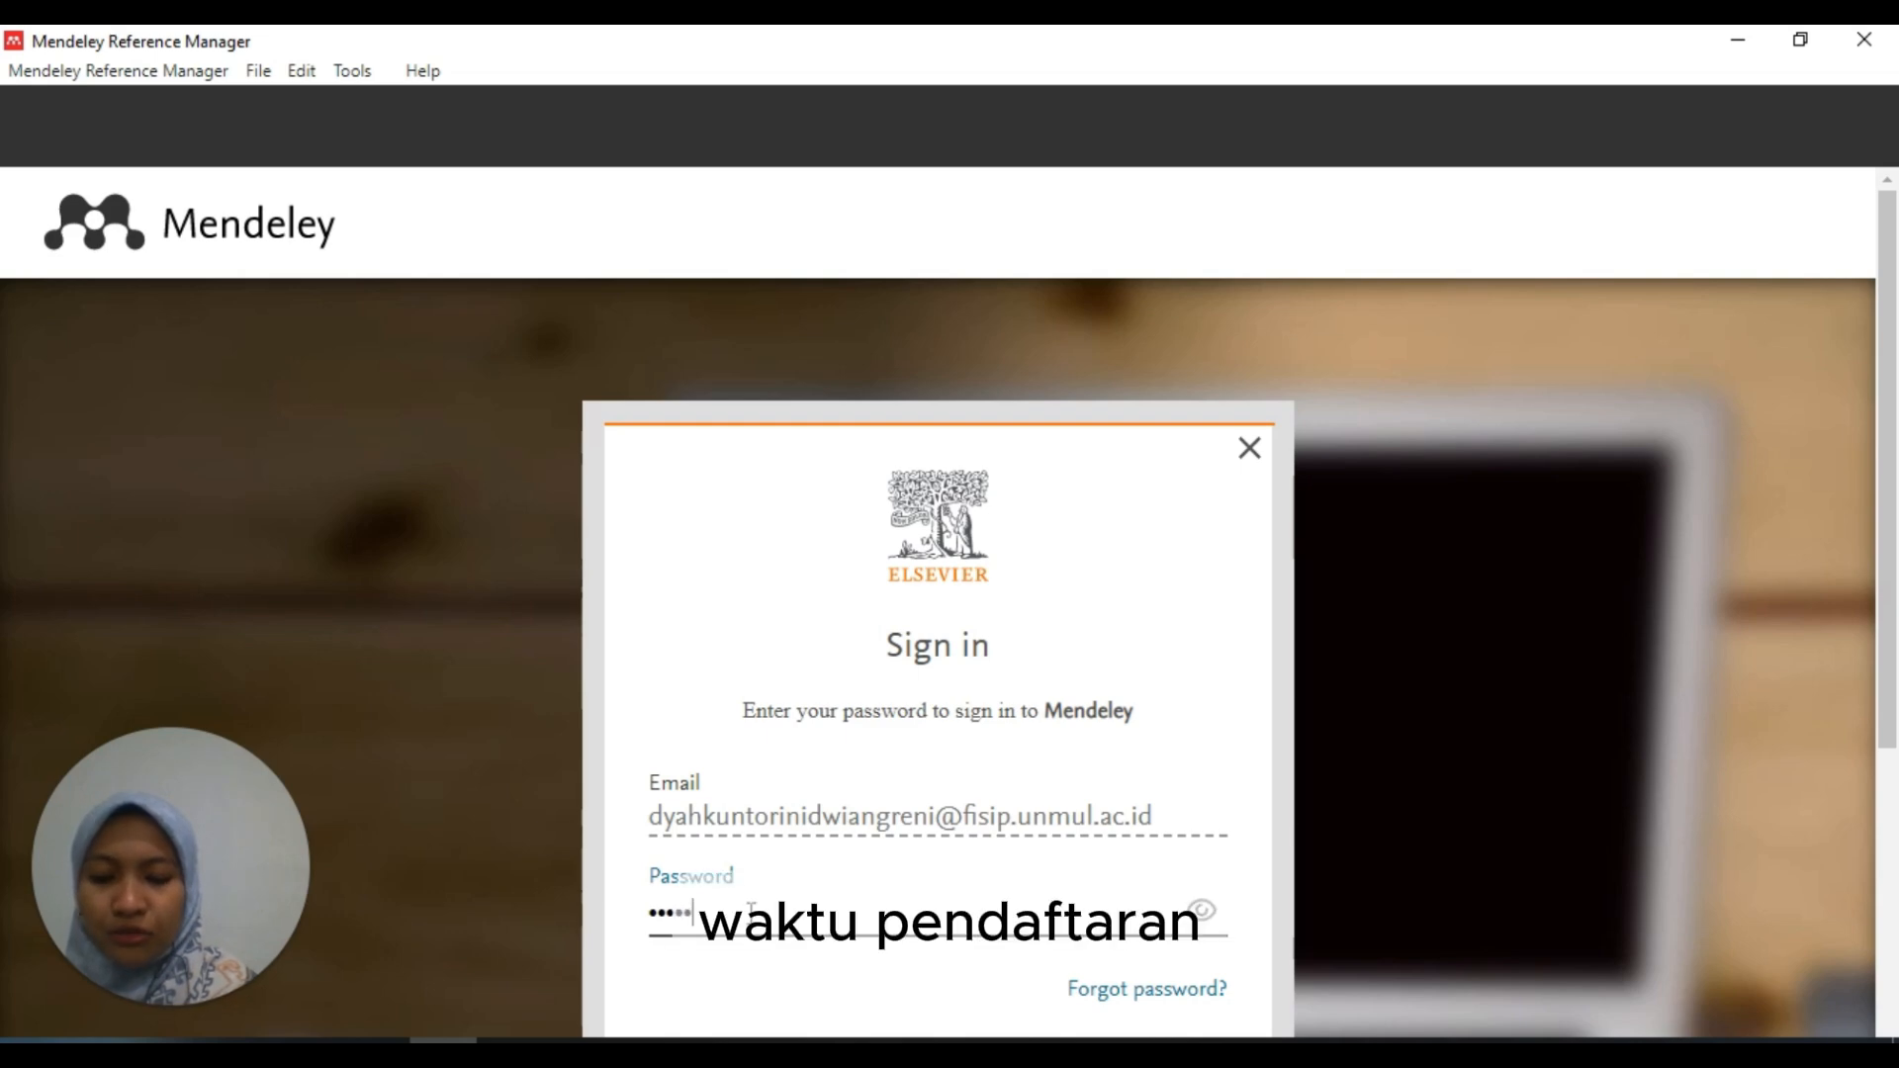
type("••••••")
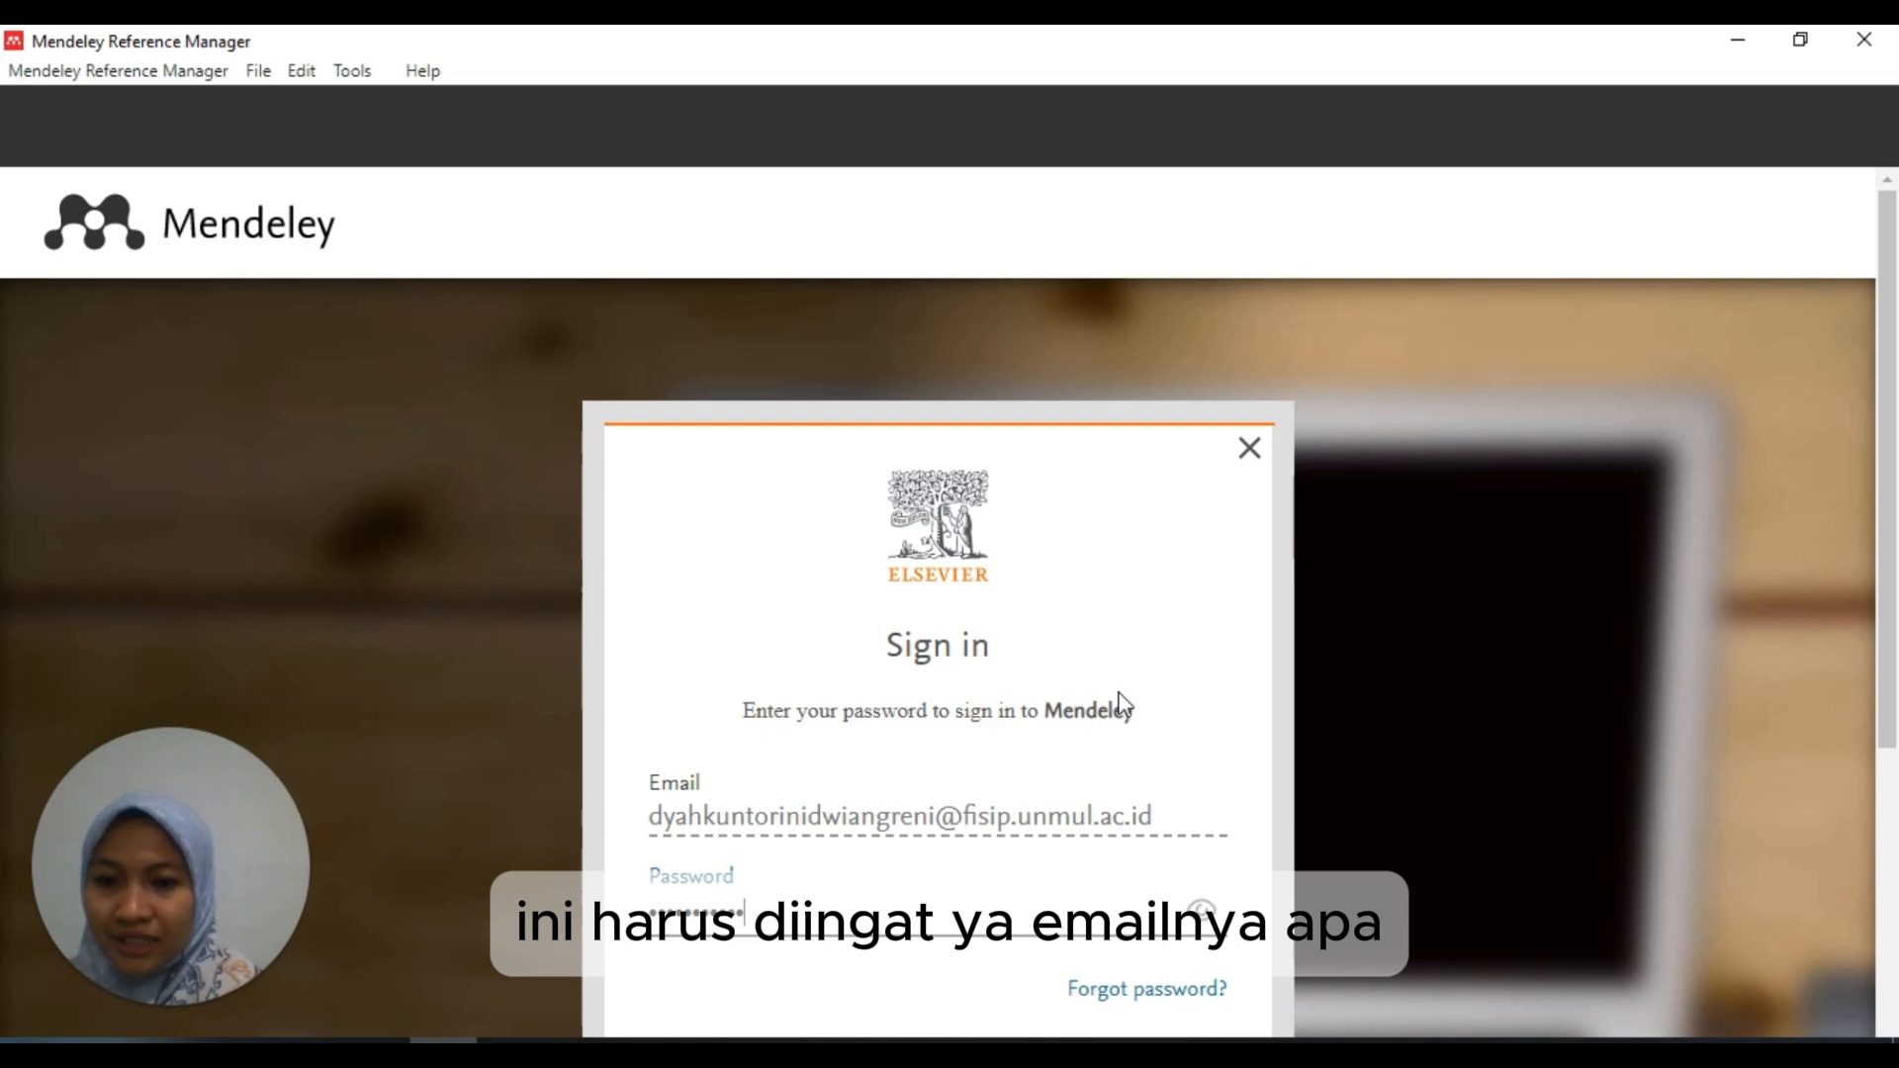
scroll(1120, 707, "down", 4)
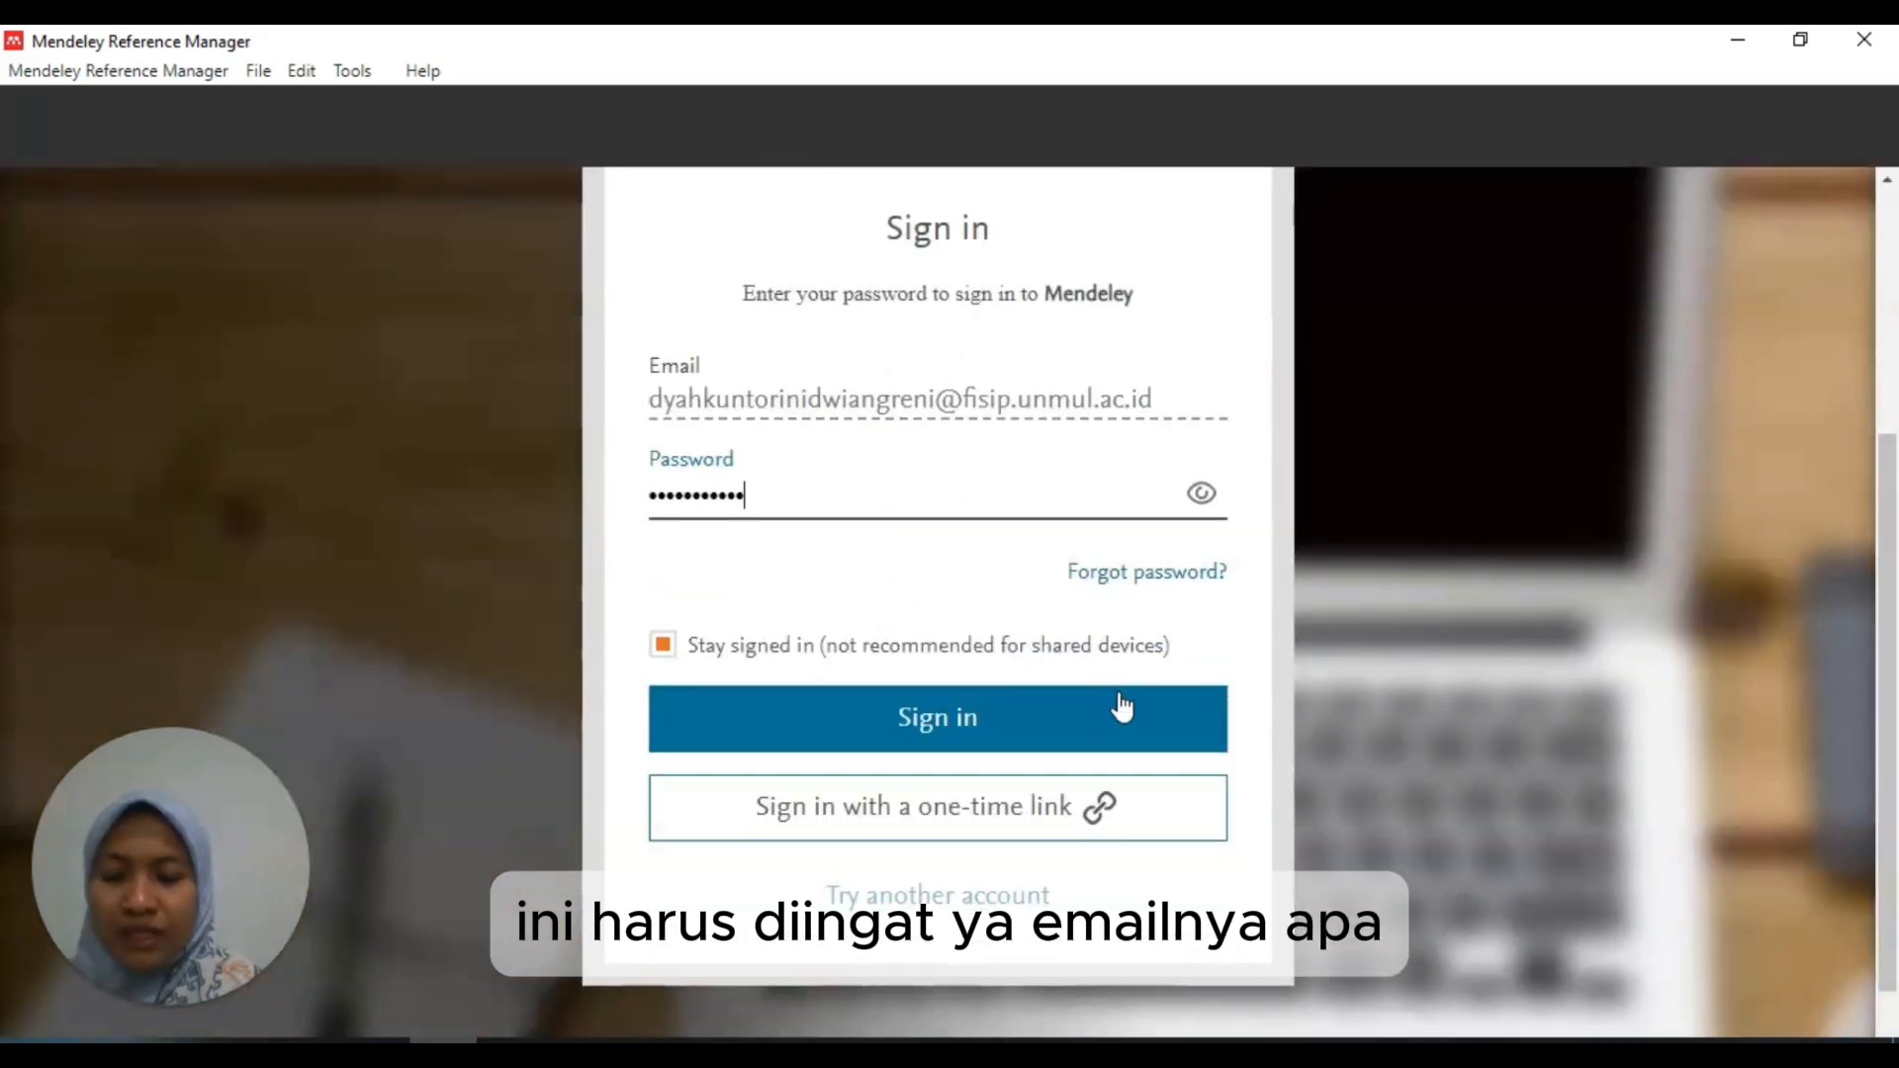
left_click(1057, 732)
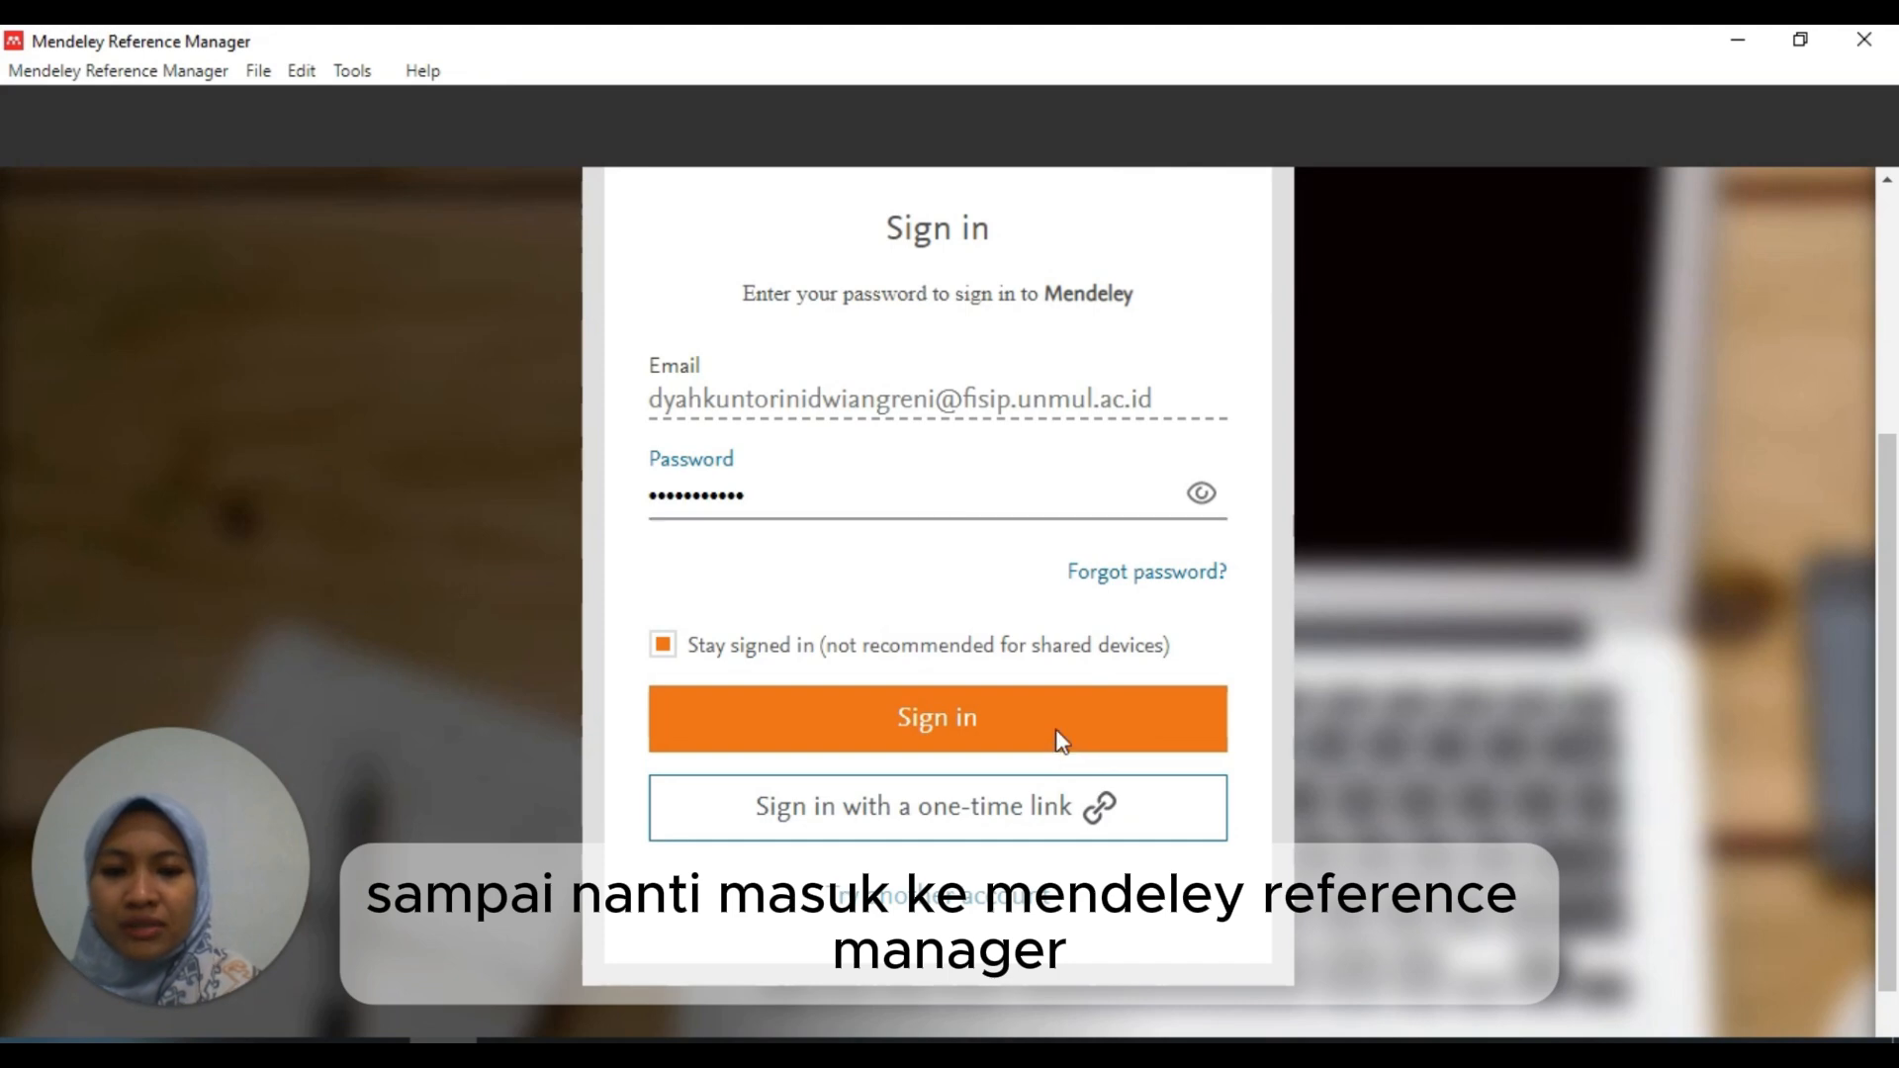
left_click(944, 740)
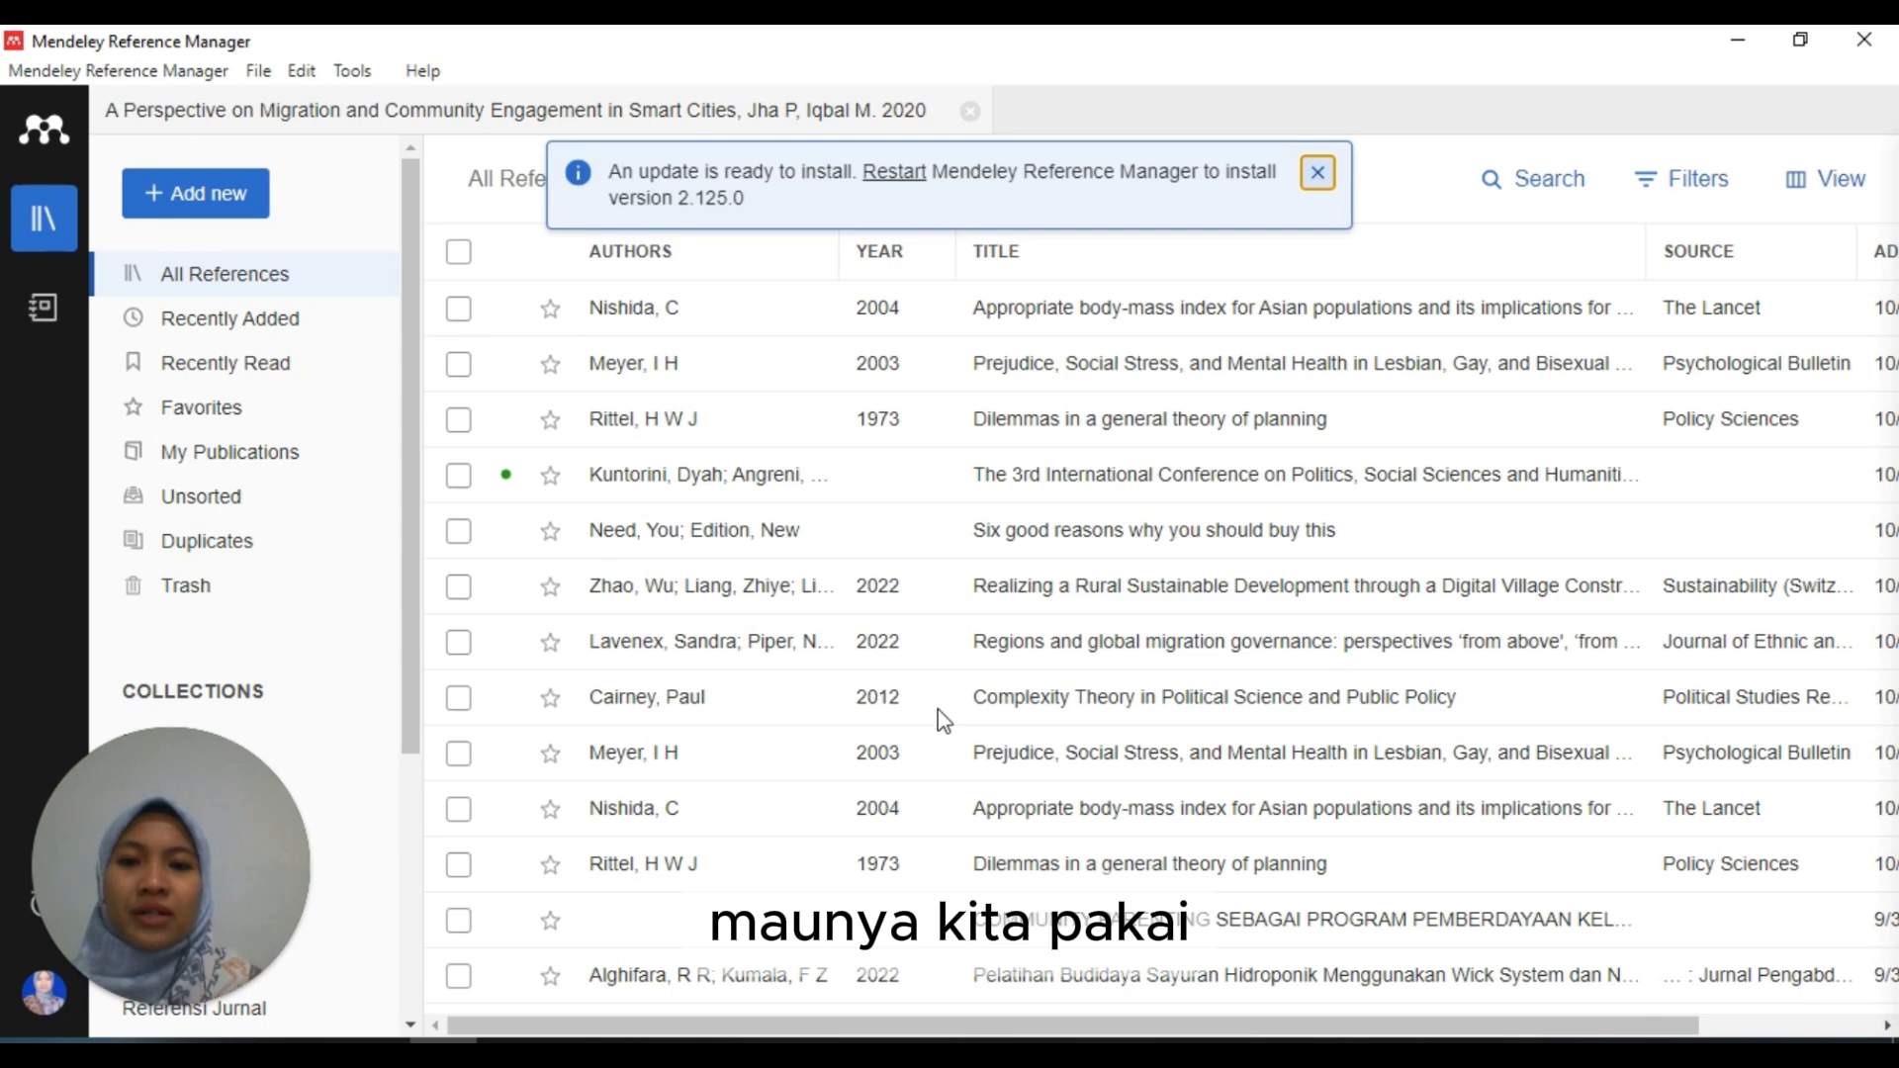
Step: Dismiss the update notice and open the details of the first reference, "Appropriate body-mass index for Asian populations"
left_click(1319, 174)
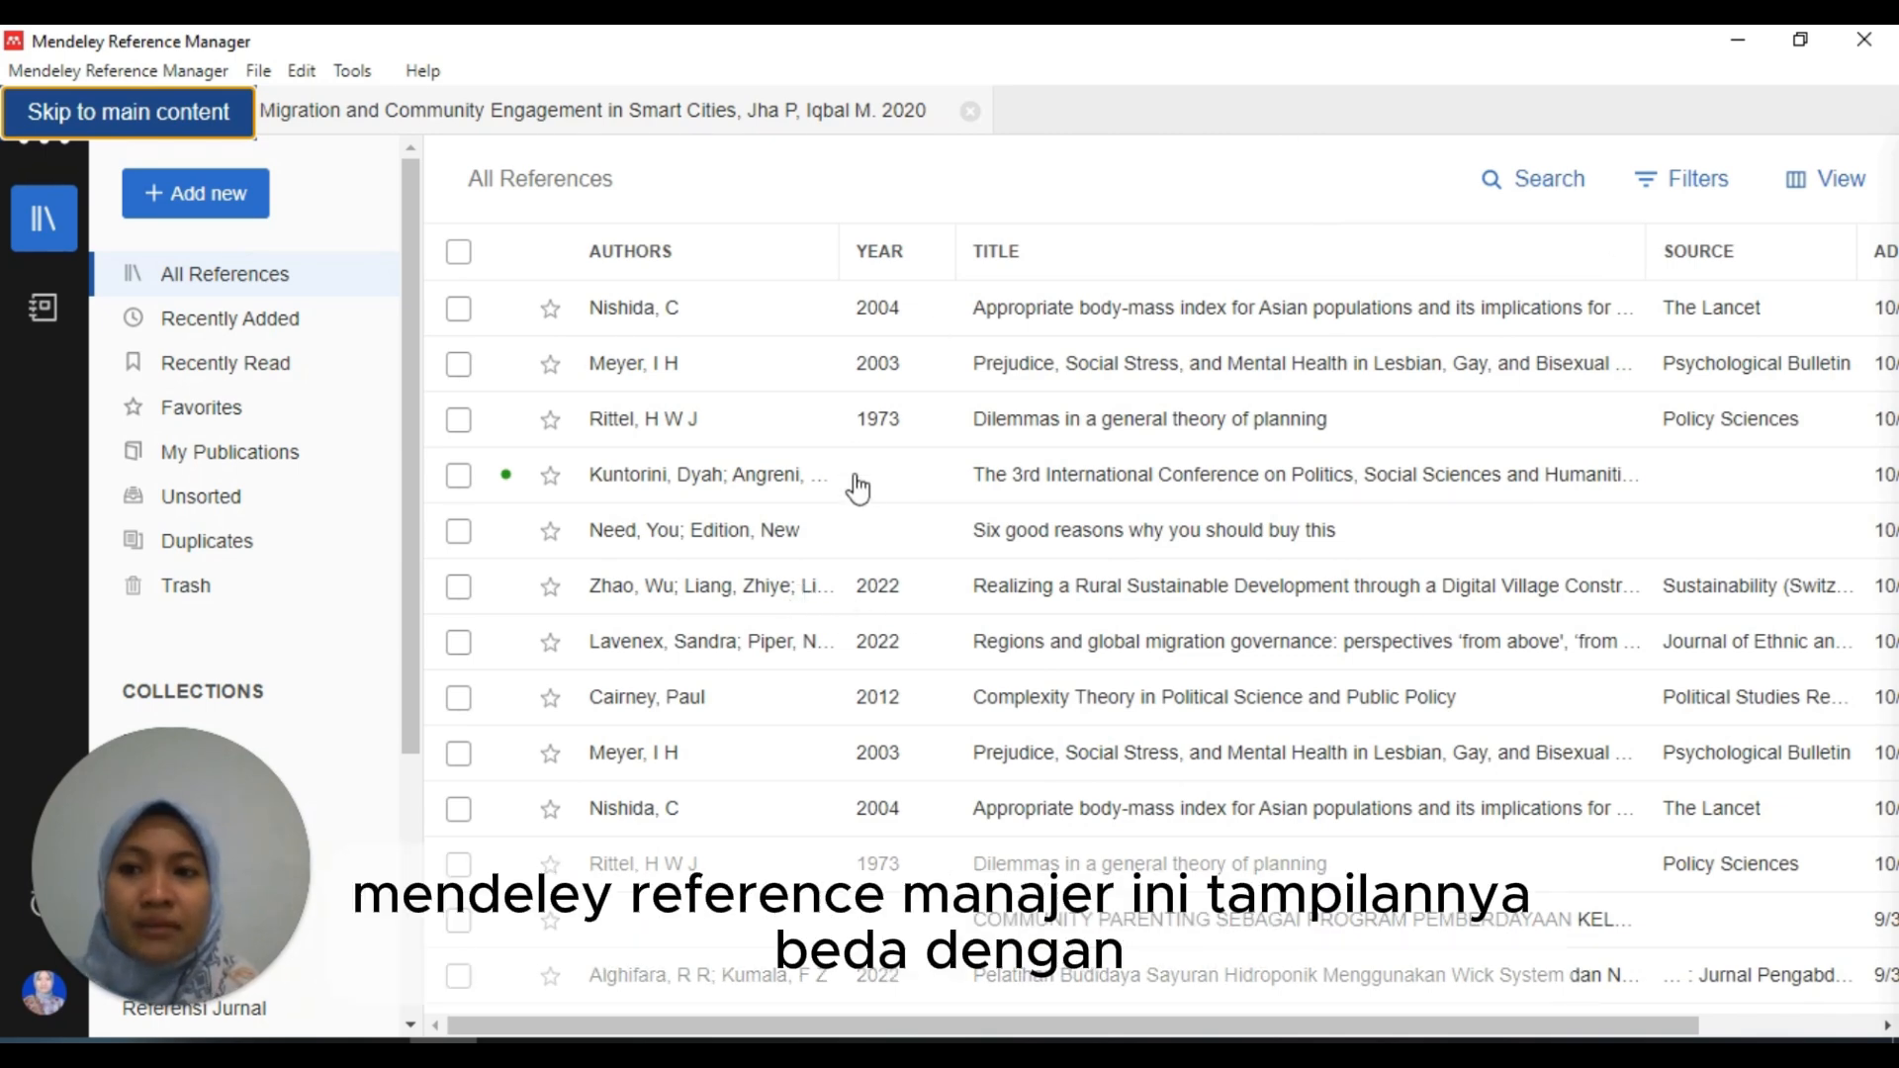
left_click(201, 131)
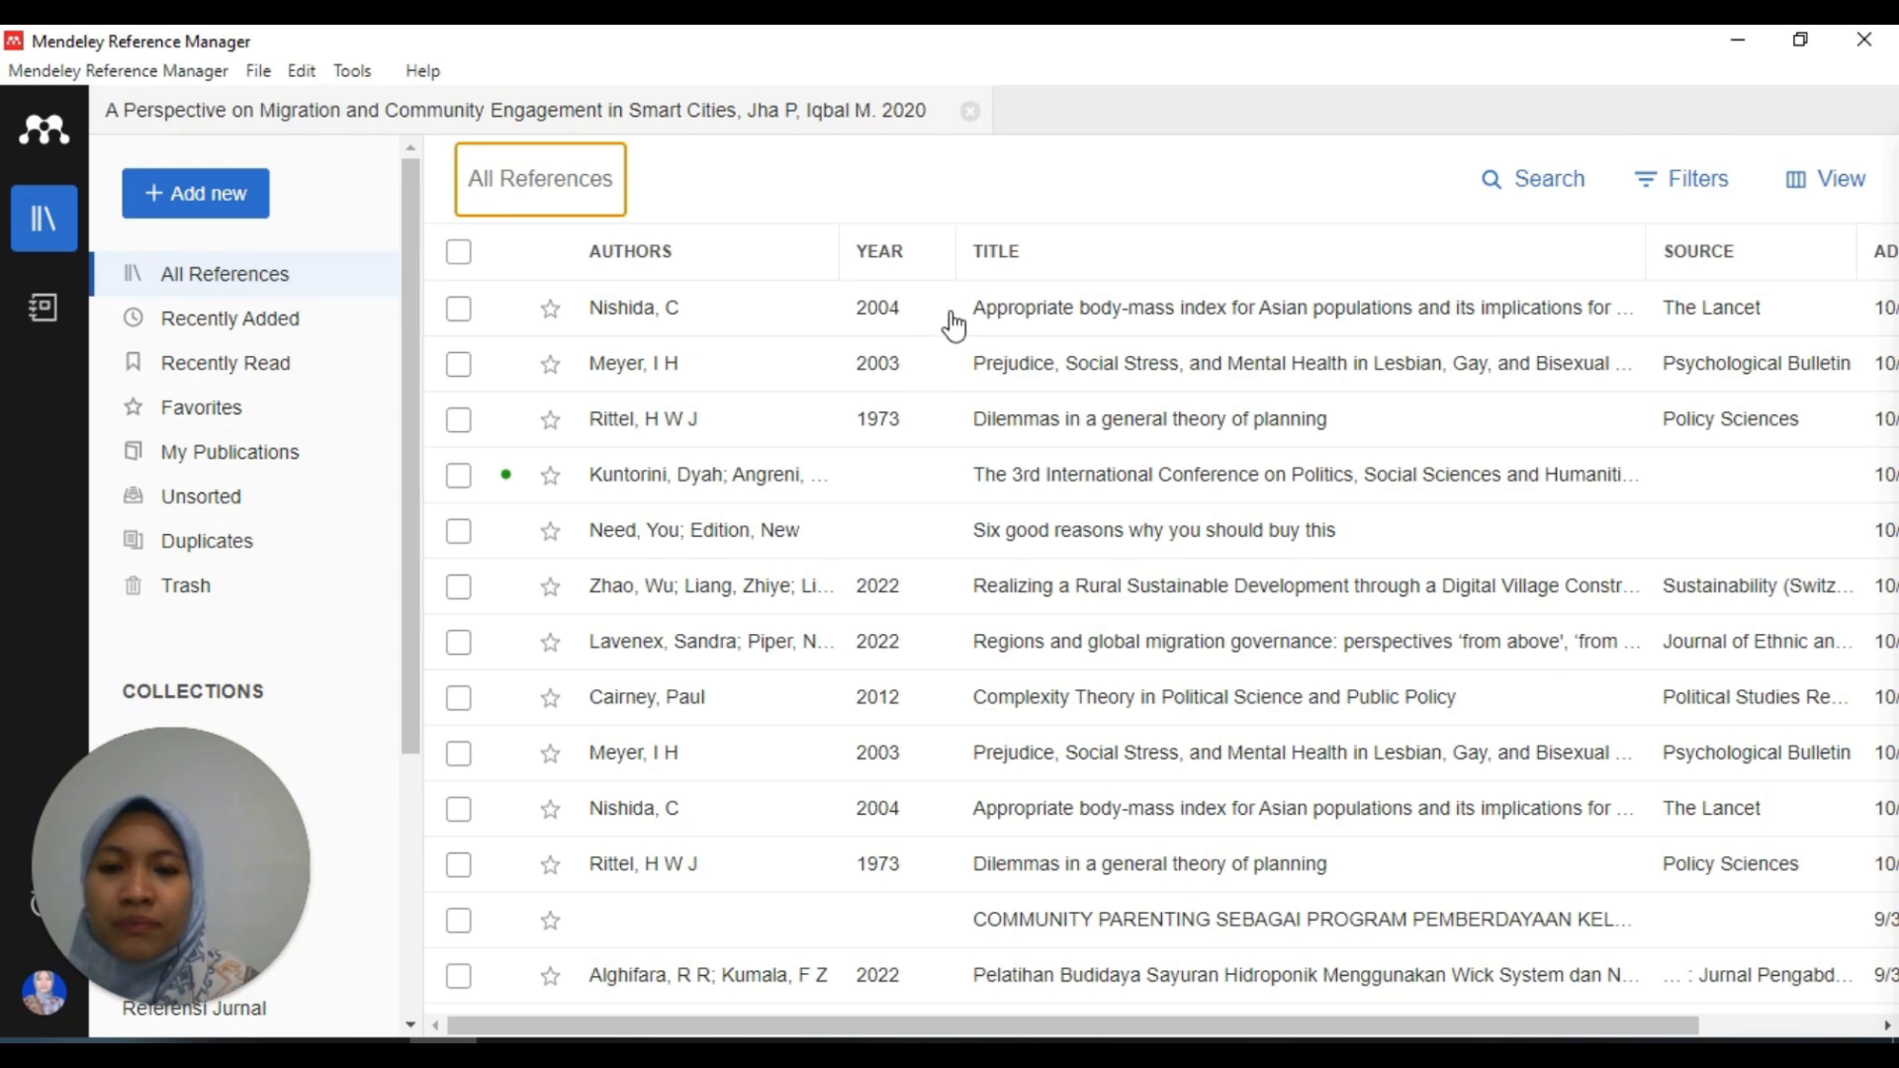
left_click(1185, 314)
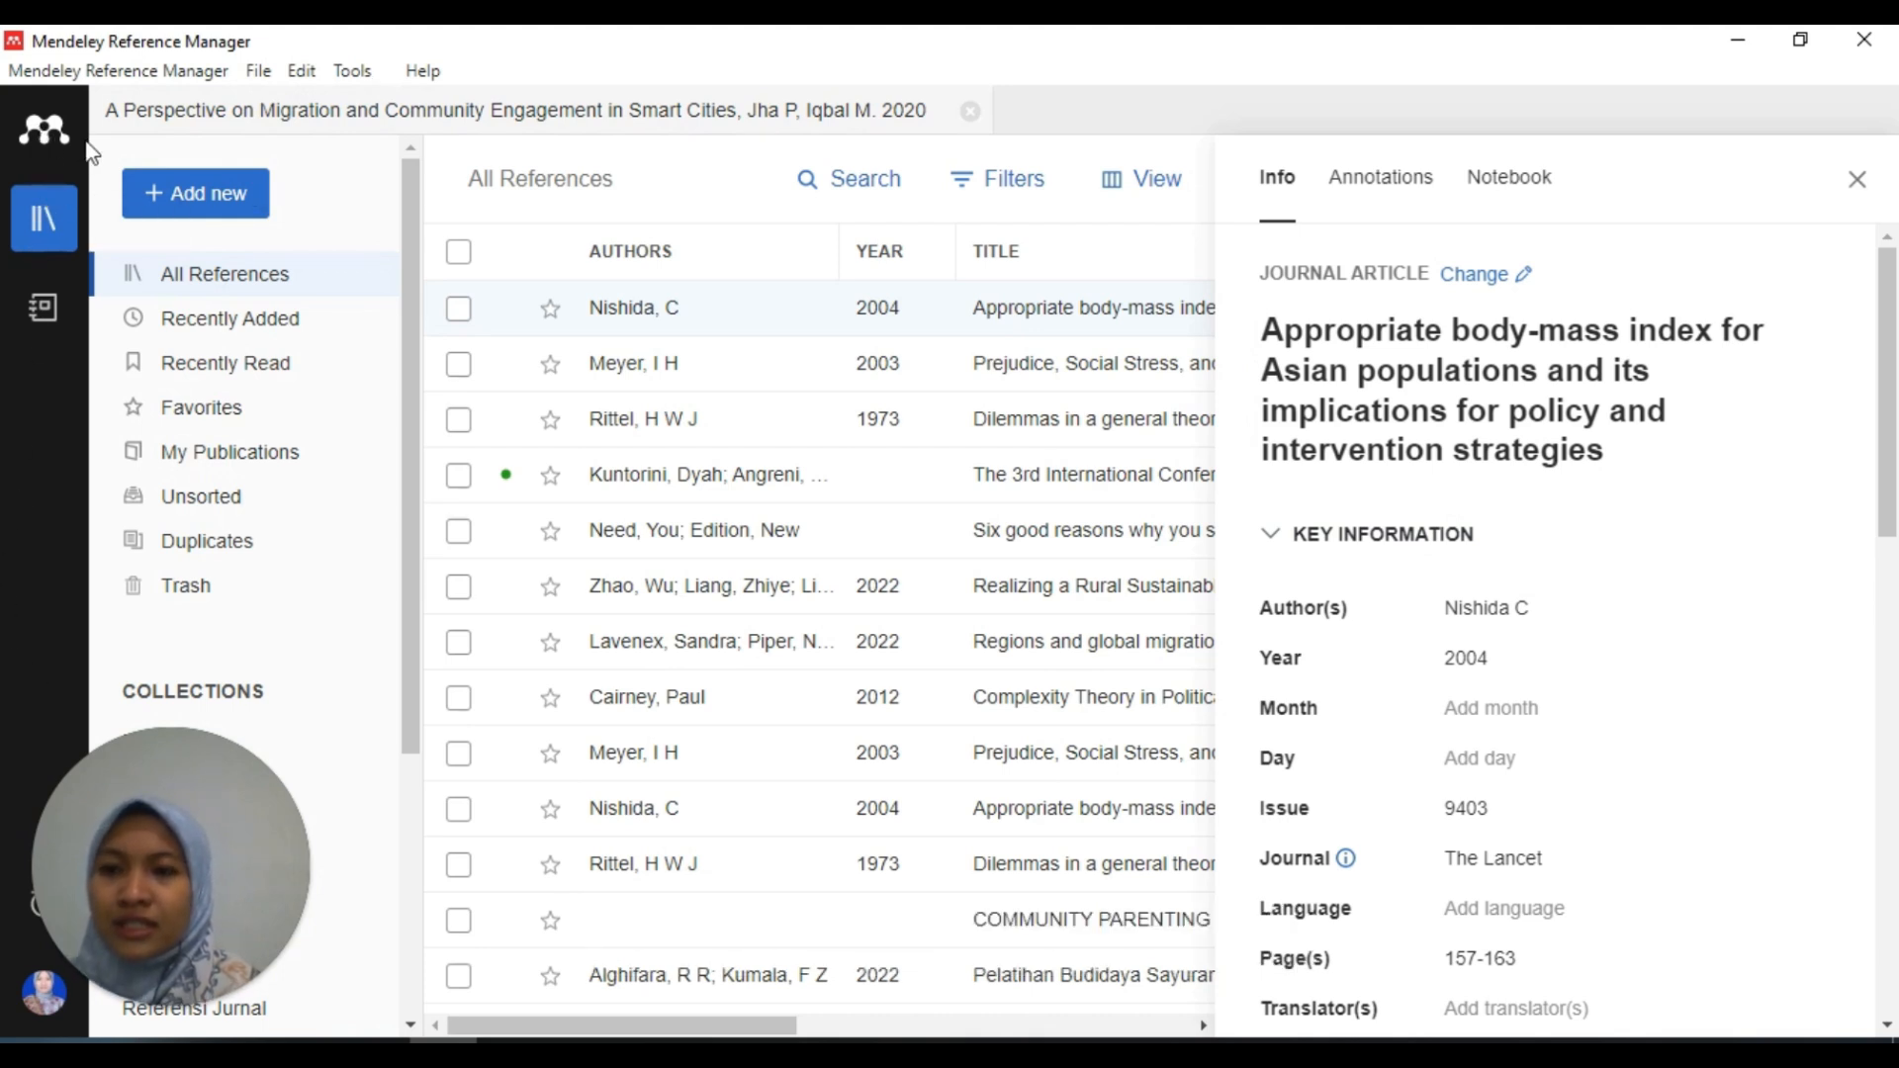
Step: Start a manual reference entry, set its reference type to Book and review the fields from title to abstract
left_click(147, 202)
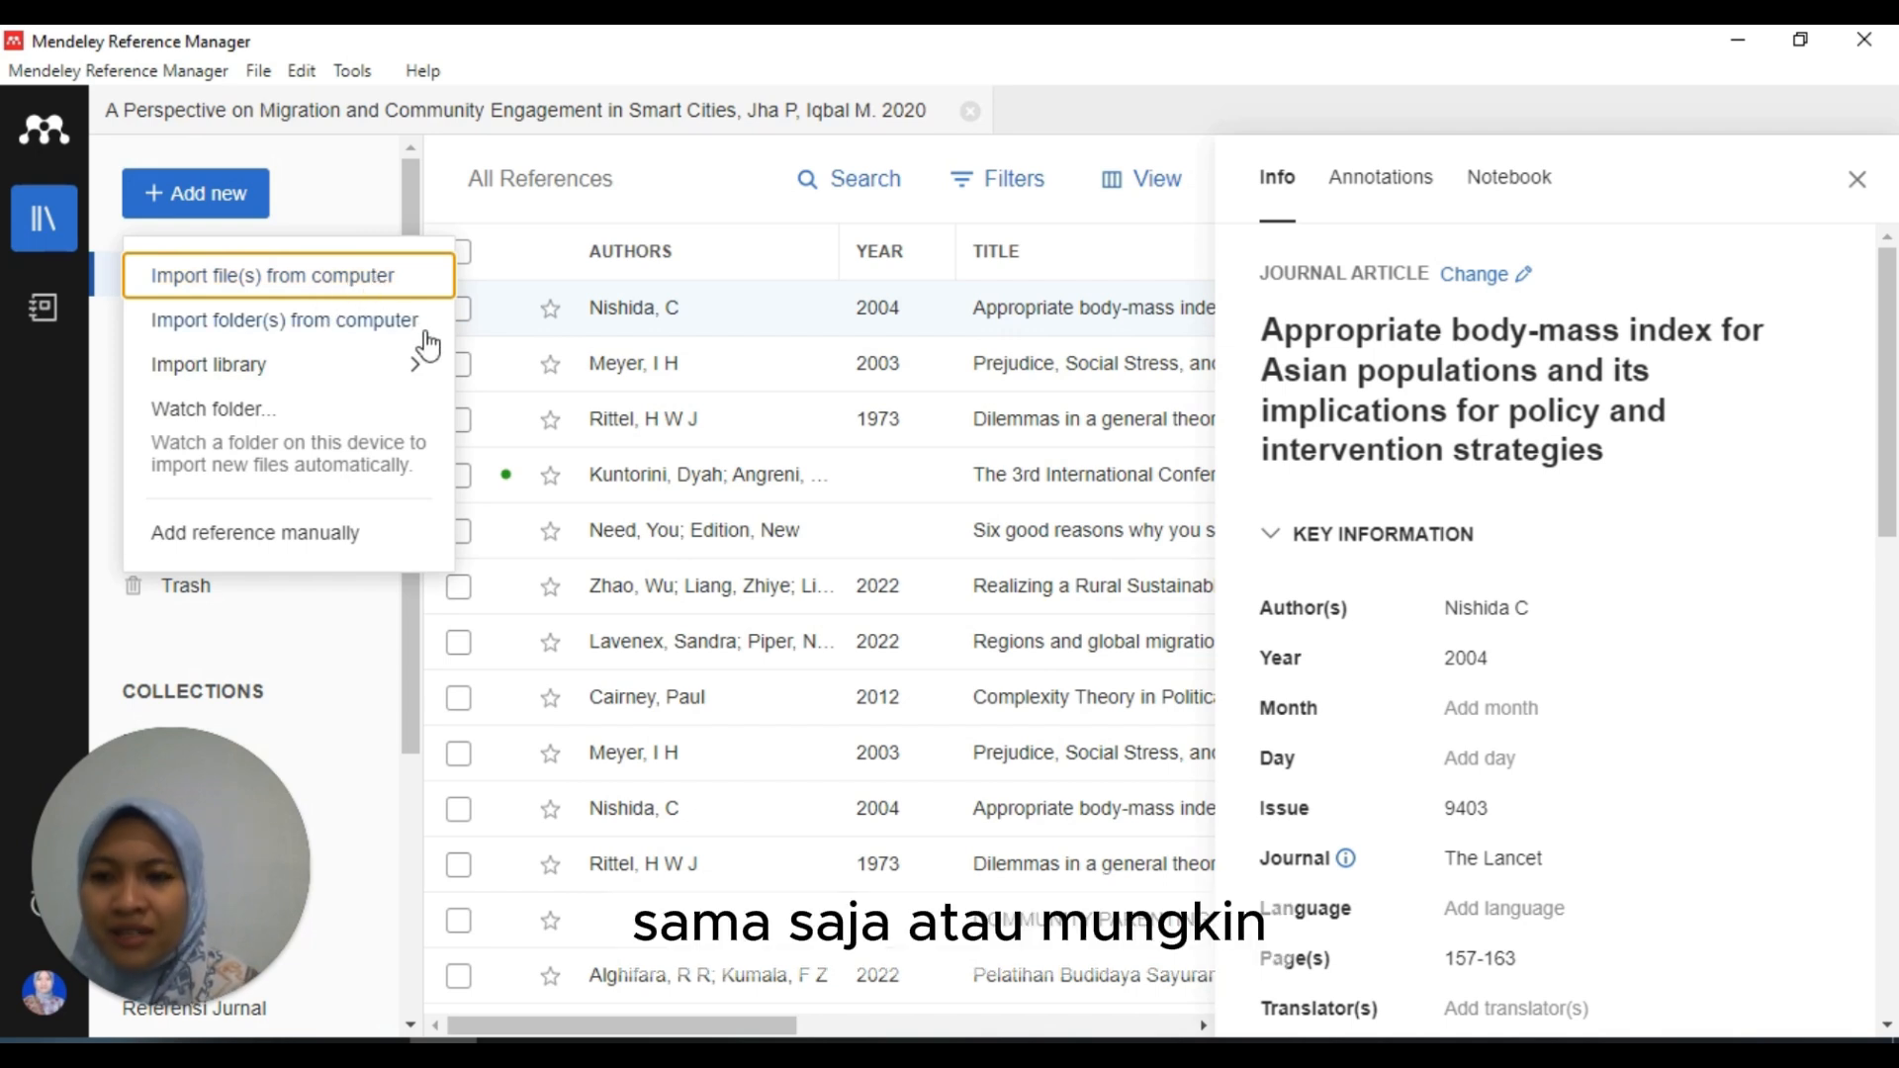
mouse_move(424, 382)
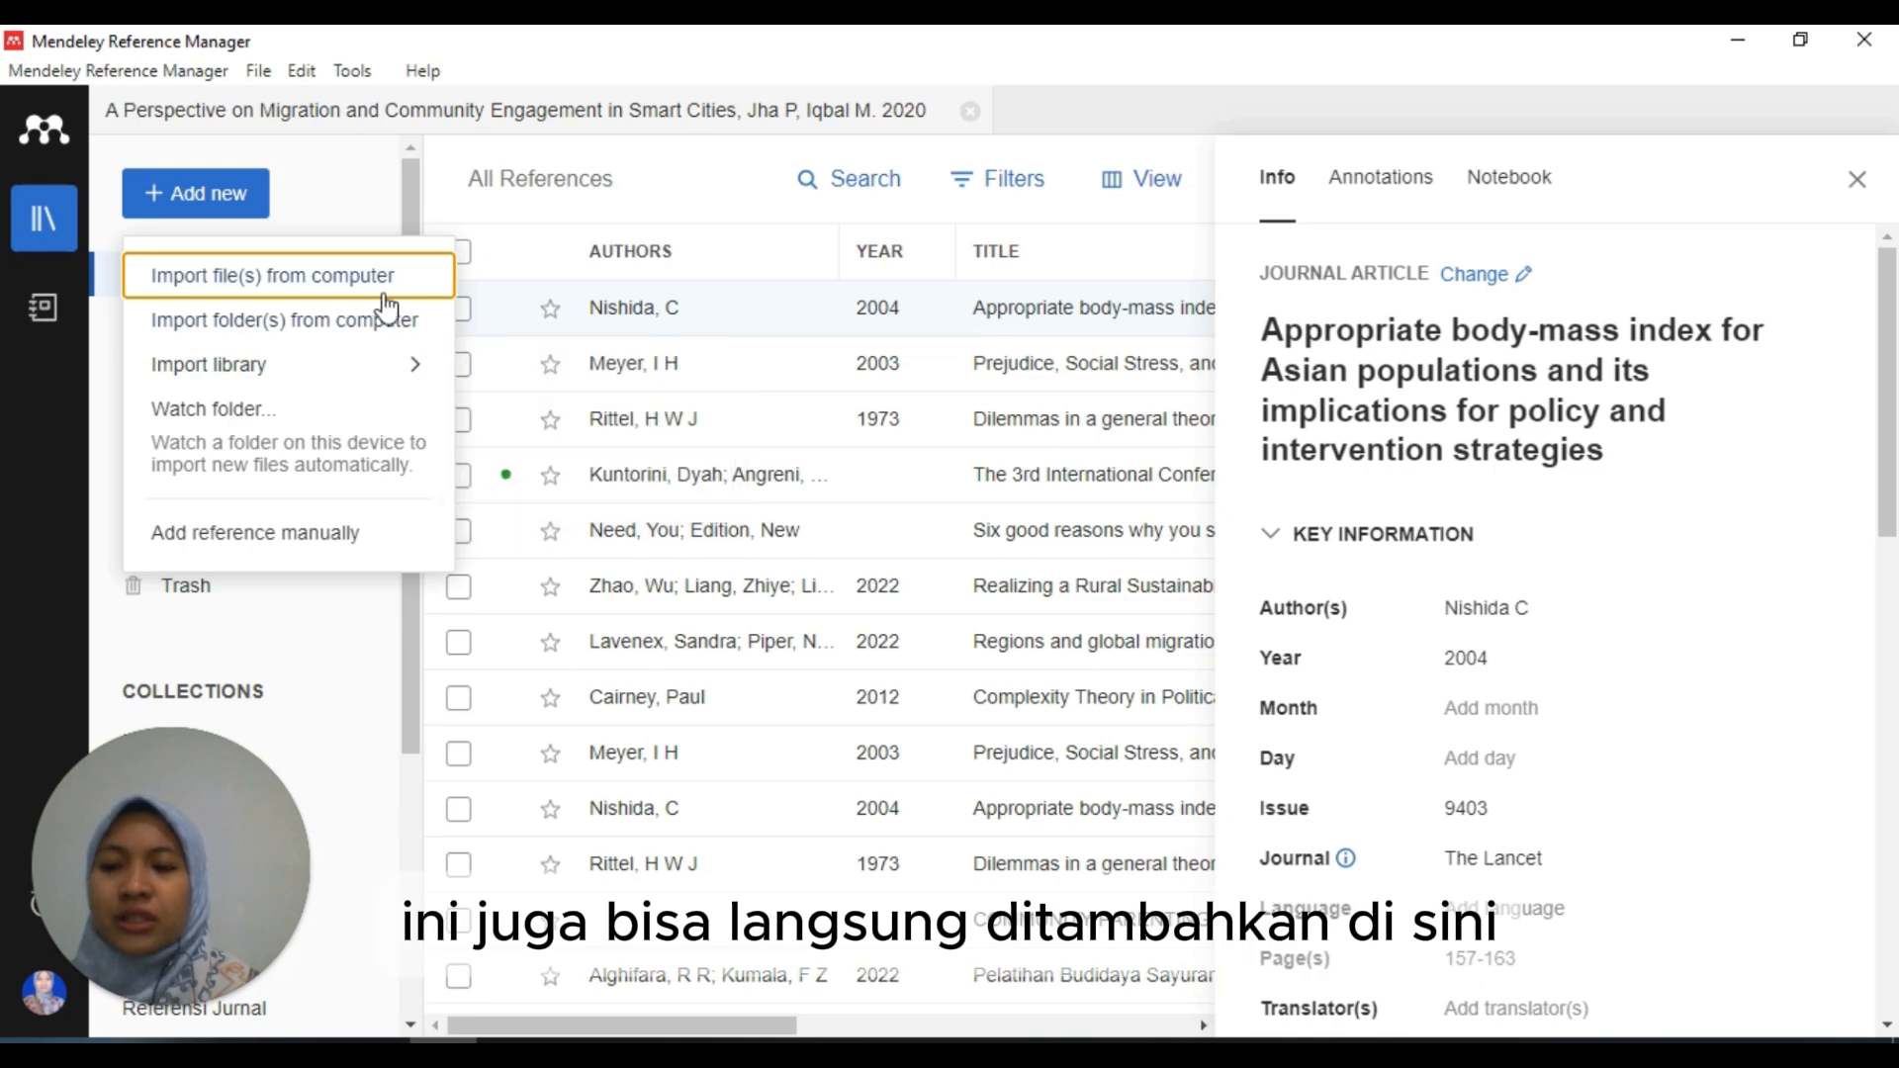
left_click(313, 536)
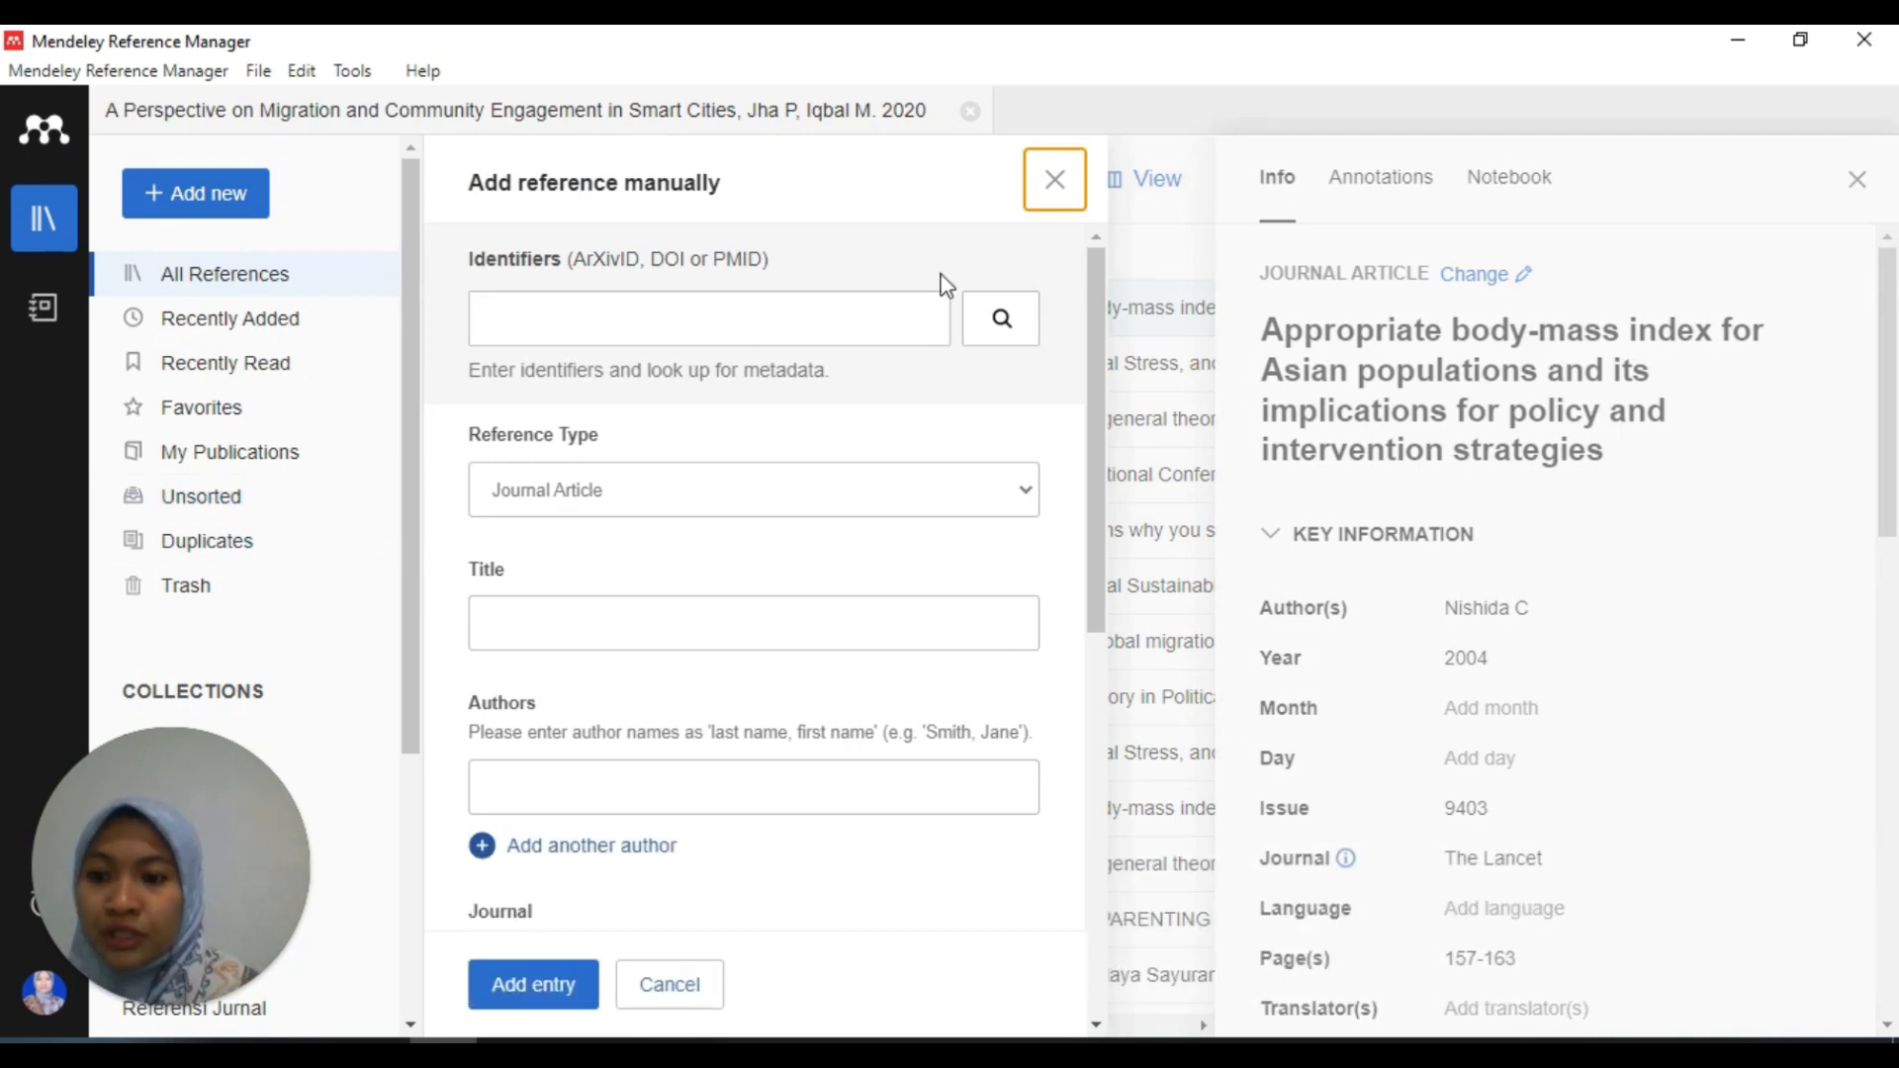
left_click(1028, 491)
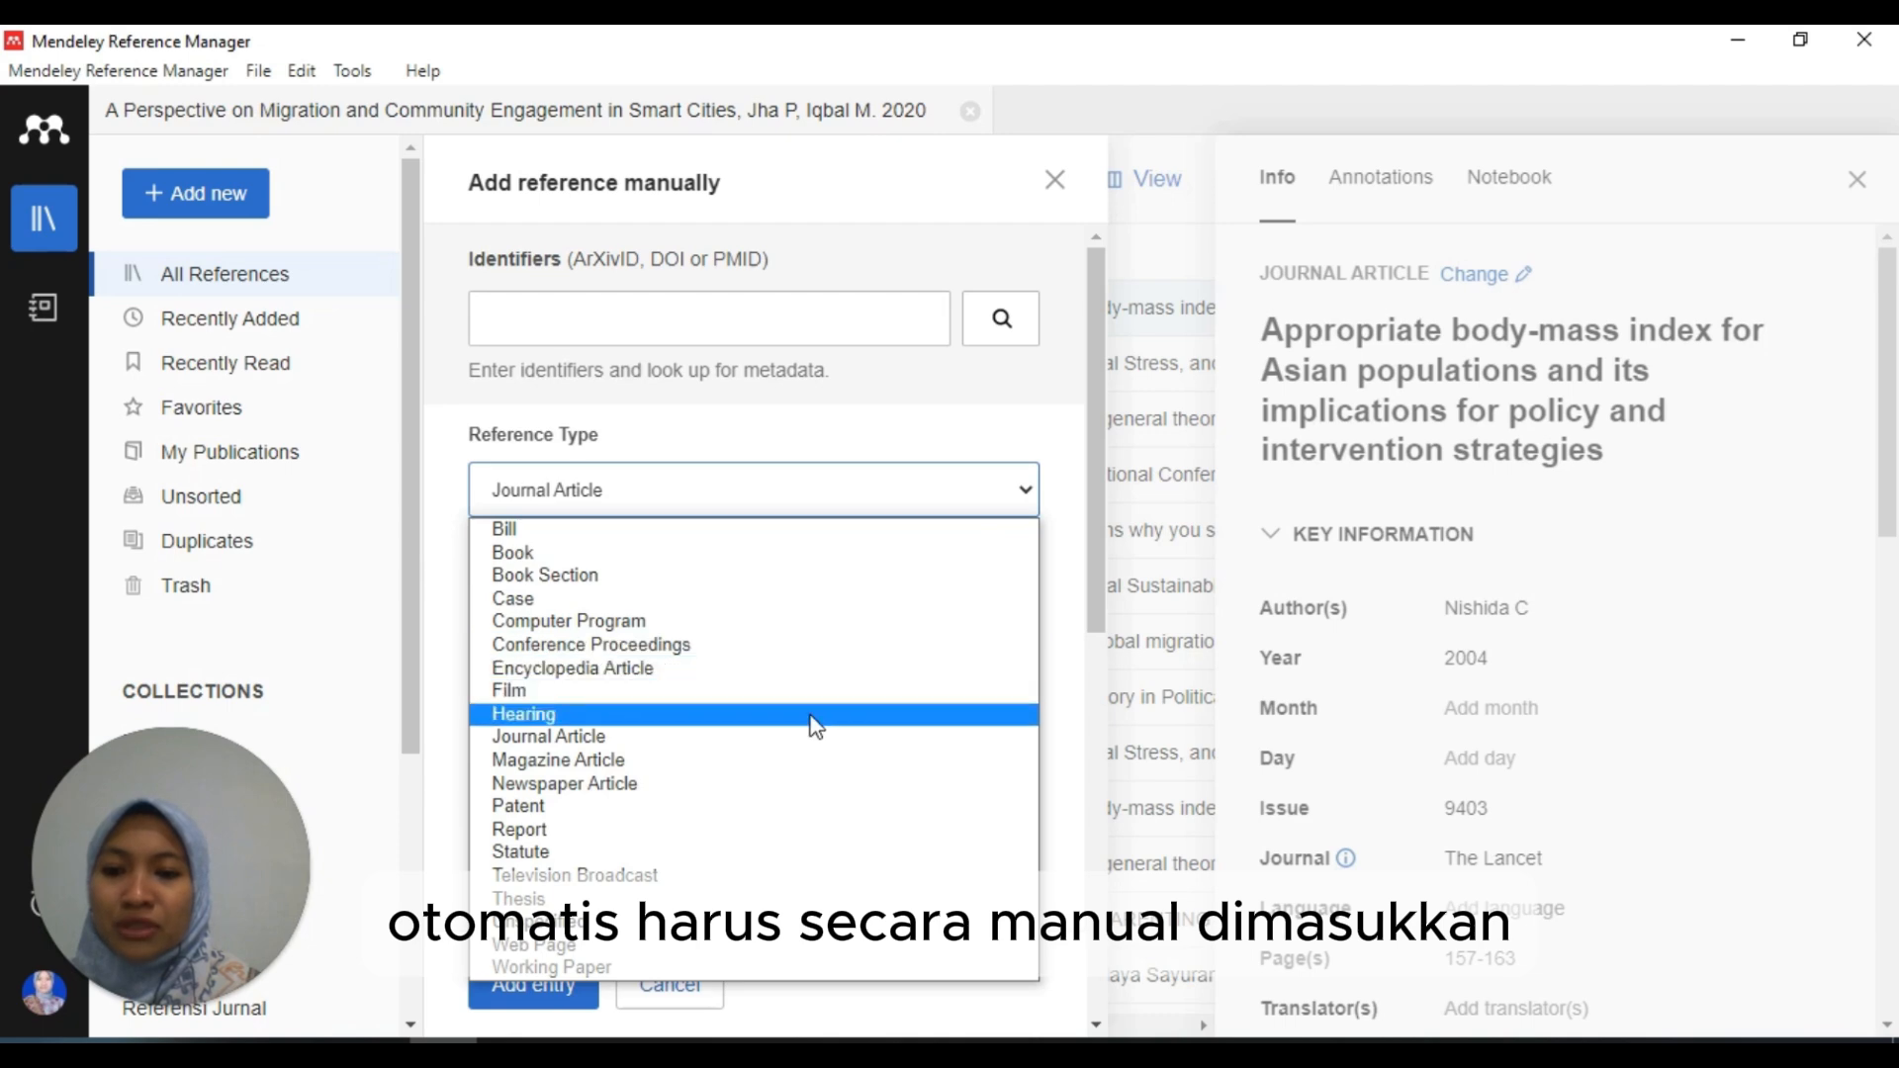
left_click(712, 554)
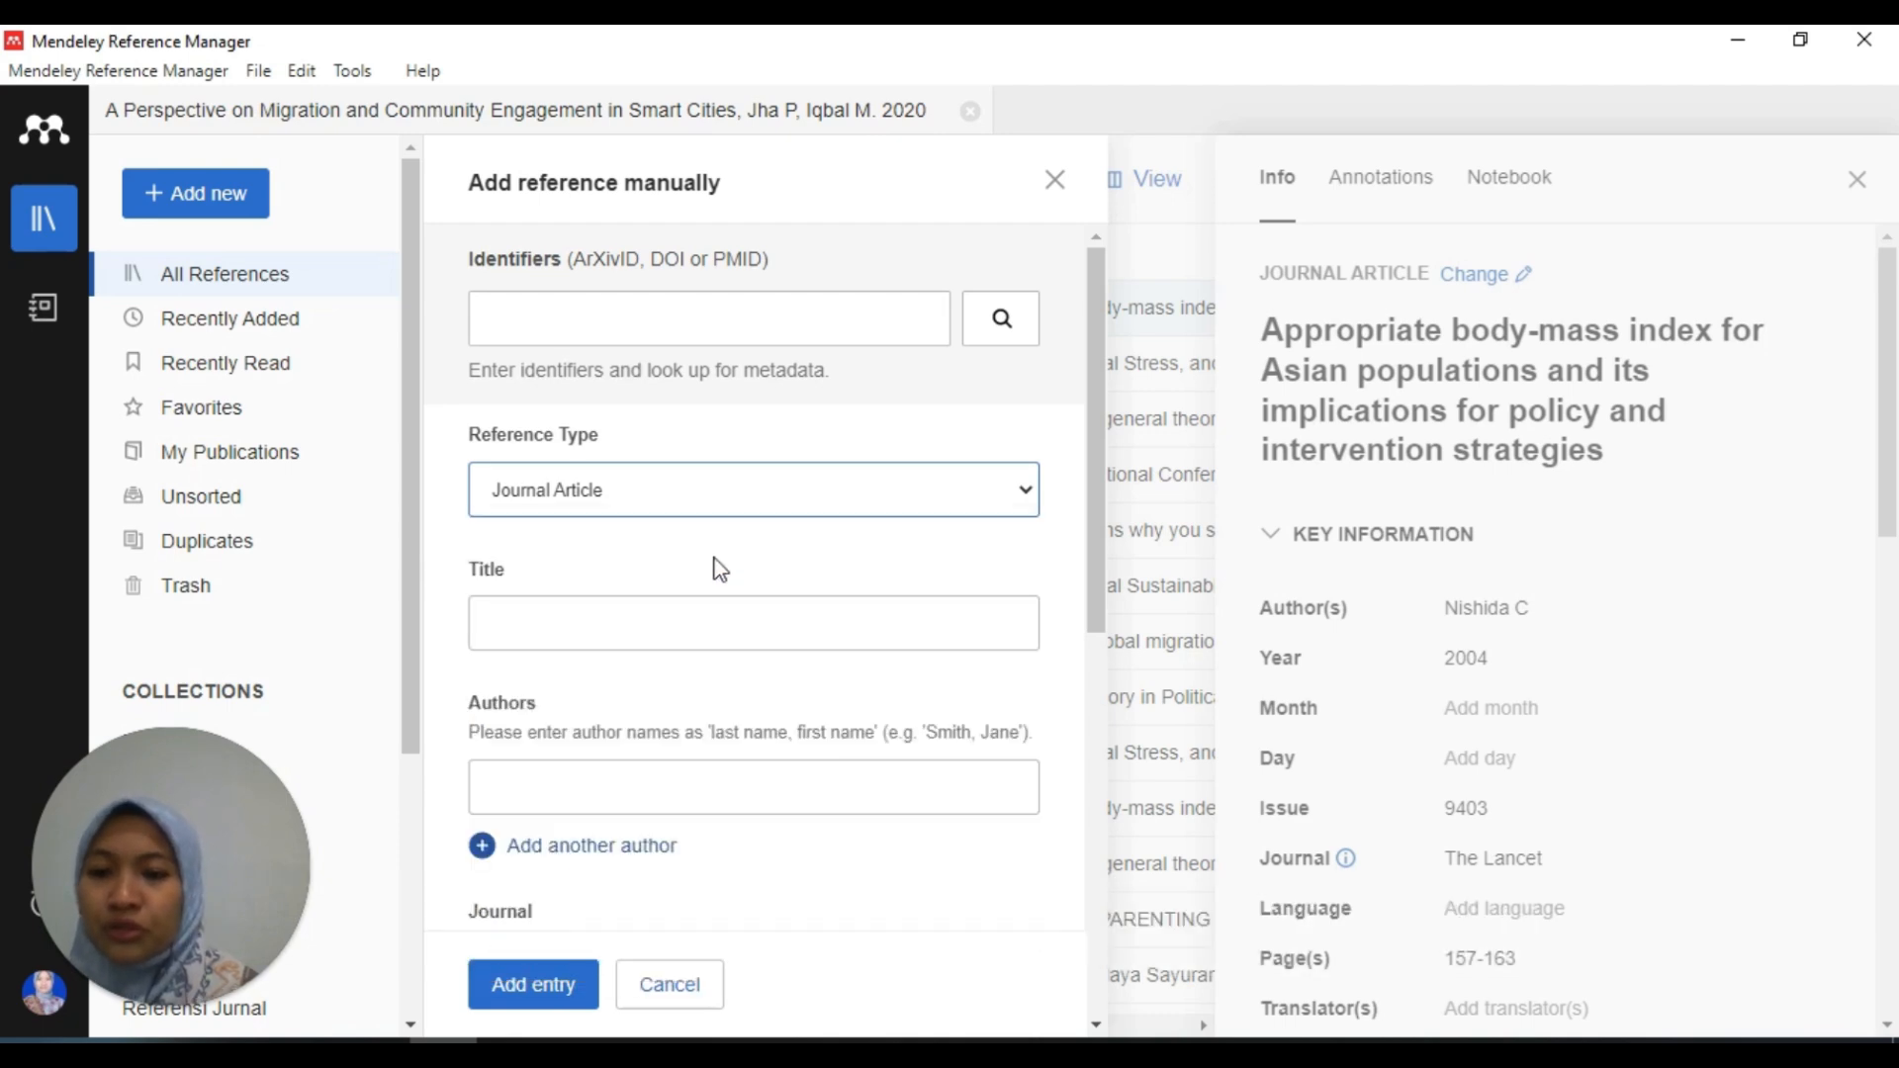
scroll(672, 638, "down", 6)
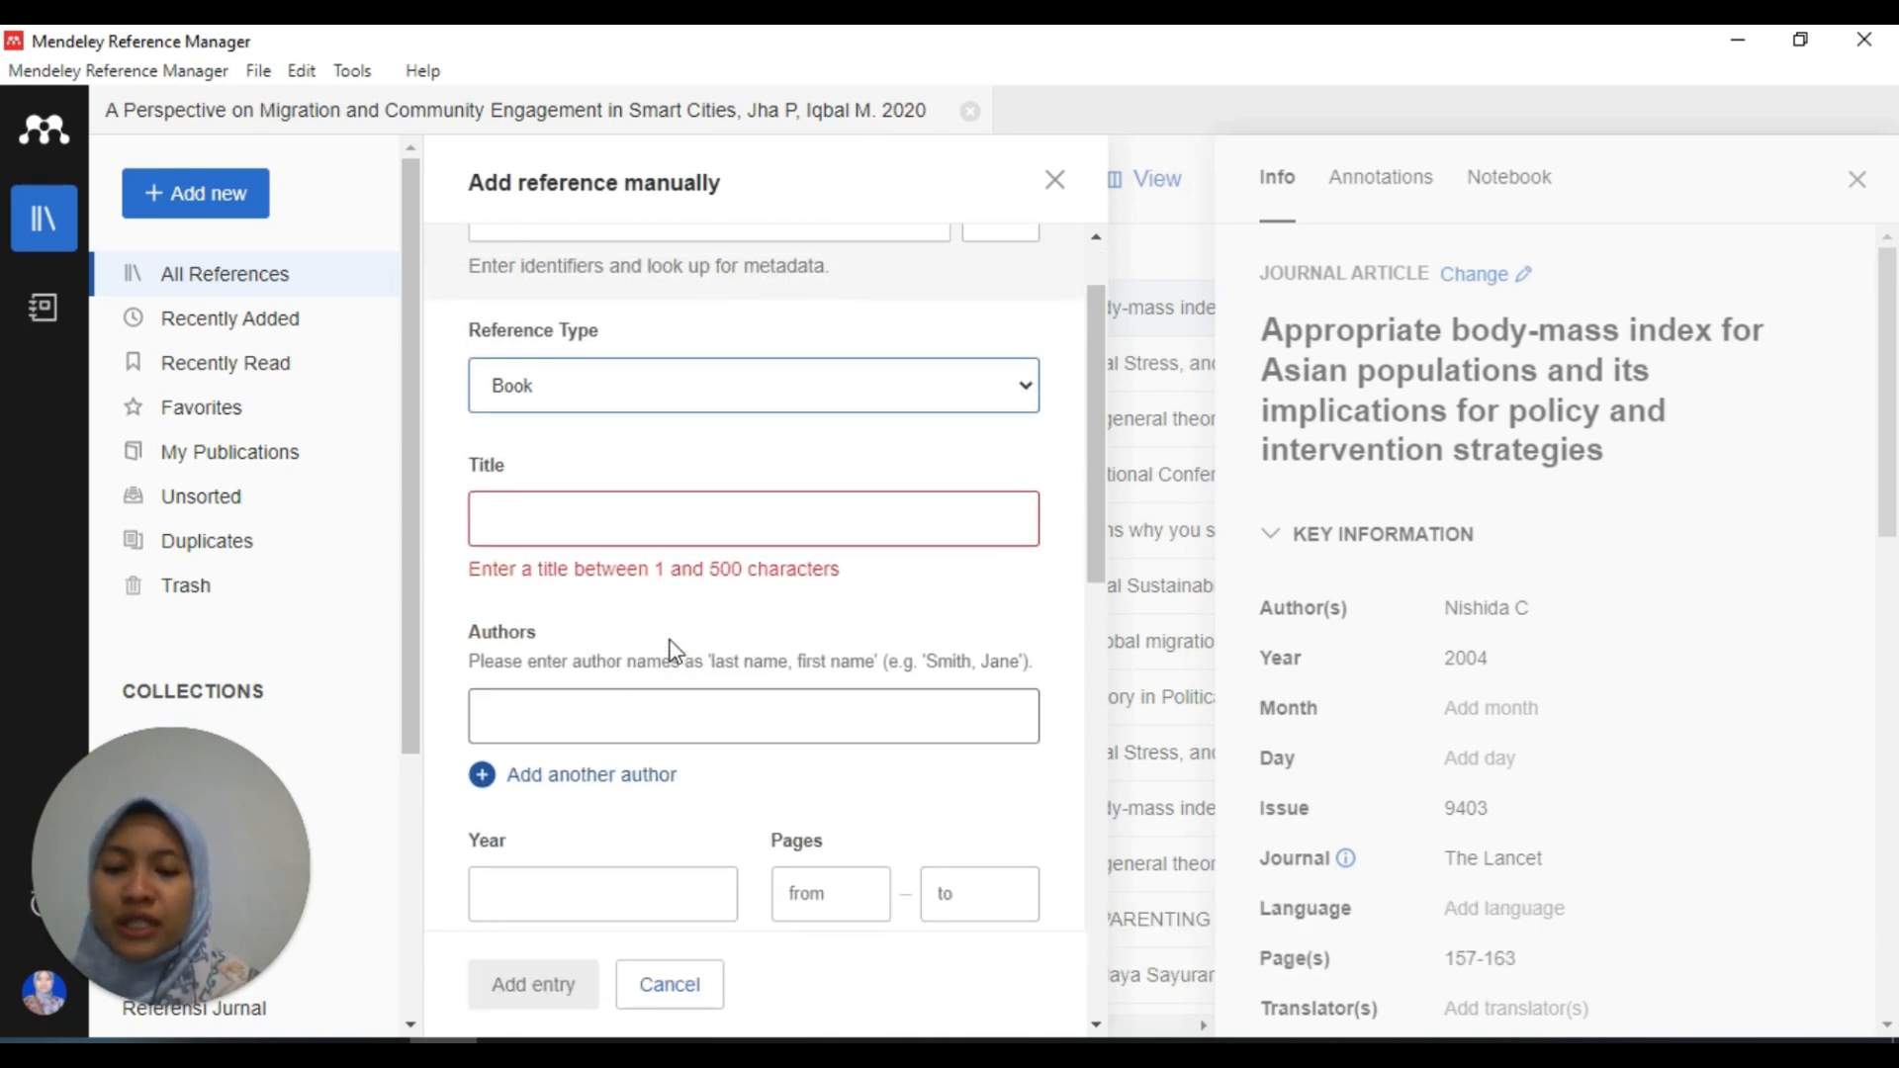
scroll(676, 650, "down", 5)
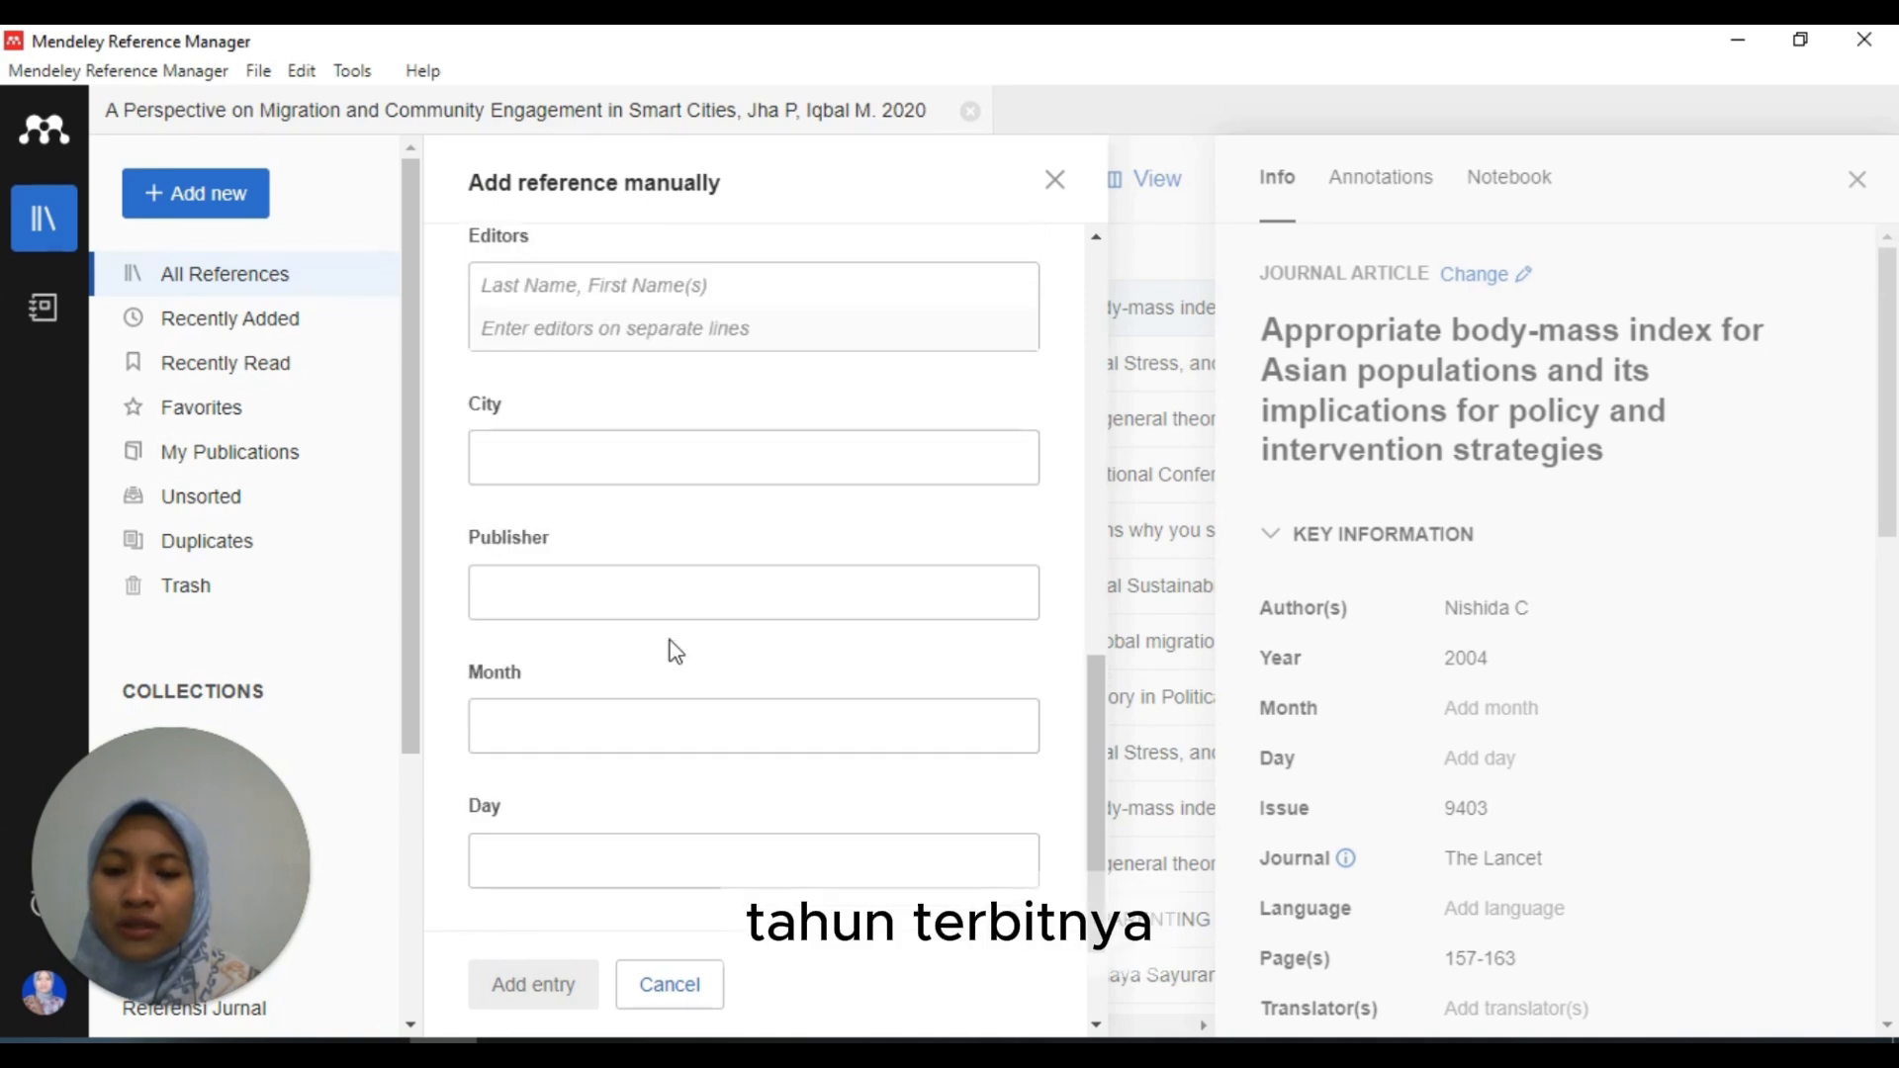
scroll(675, 648, "down", 2)
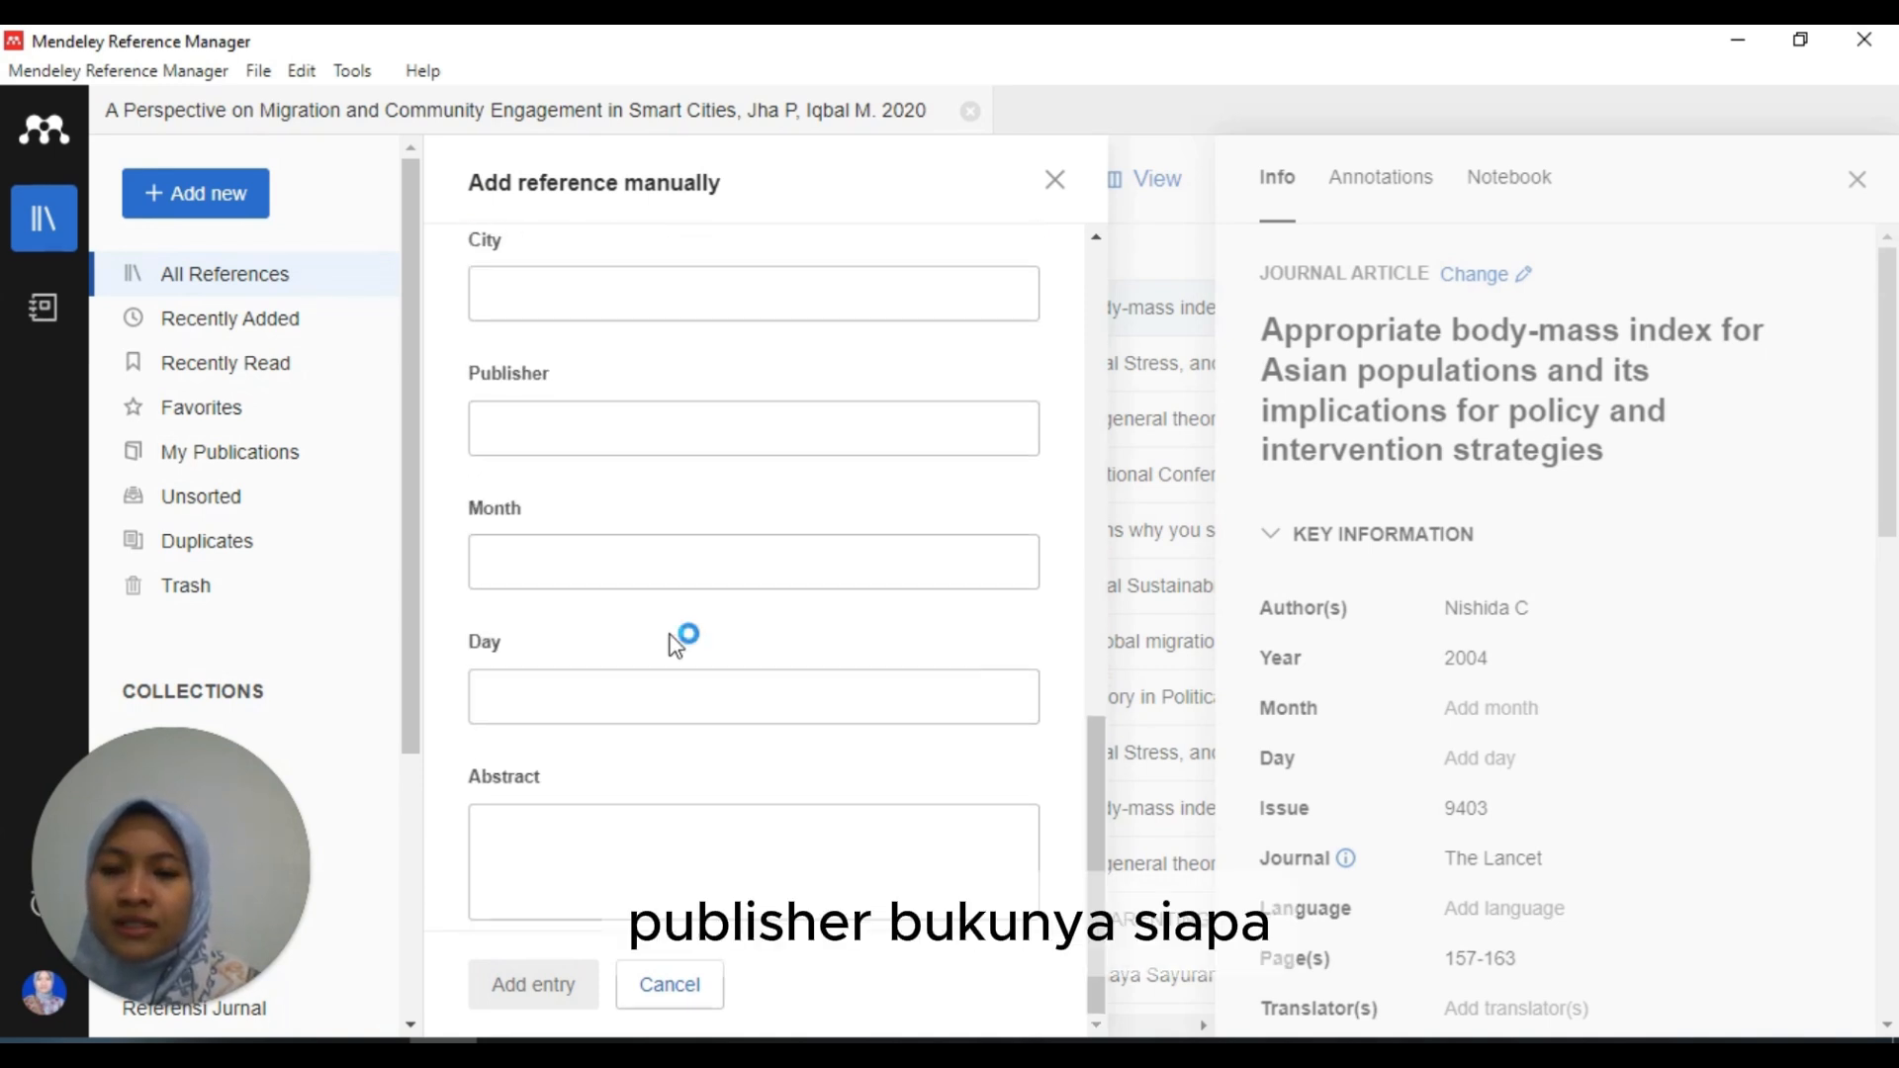
scroll(675, 645, "up", 5)
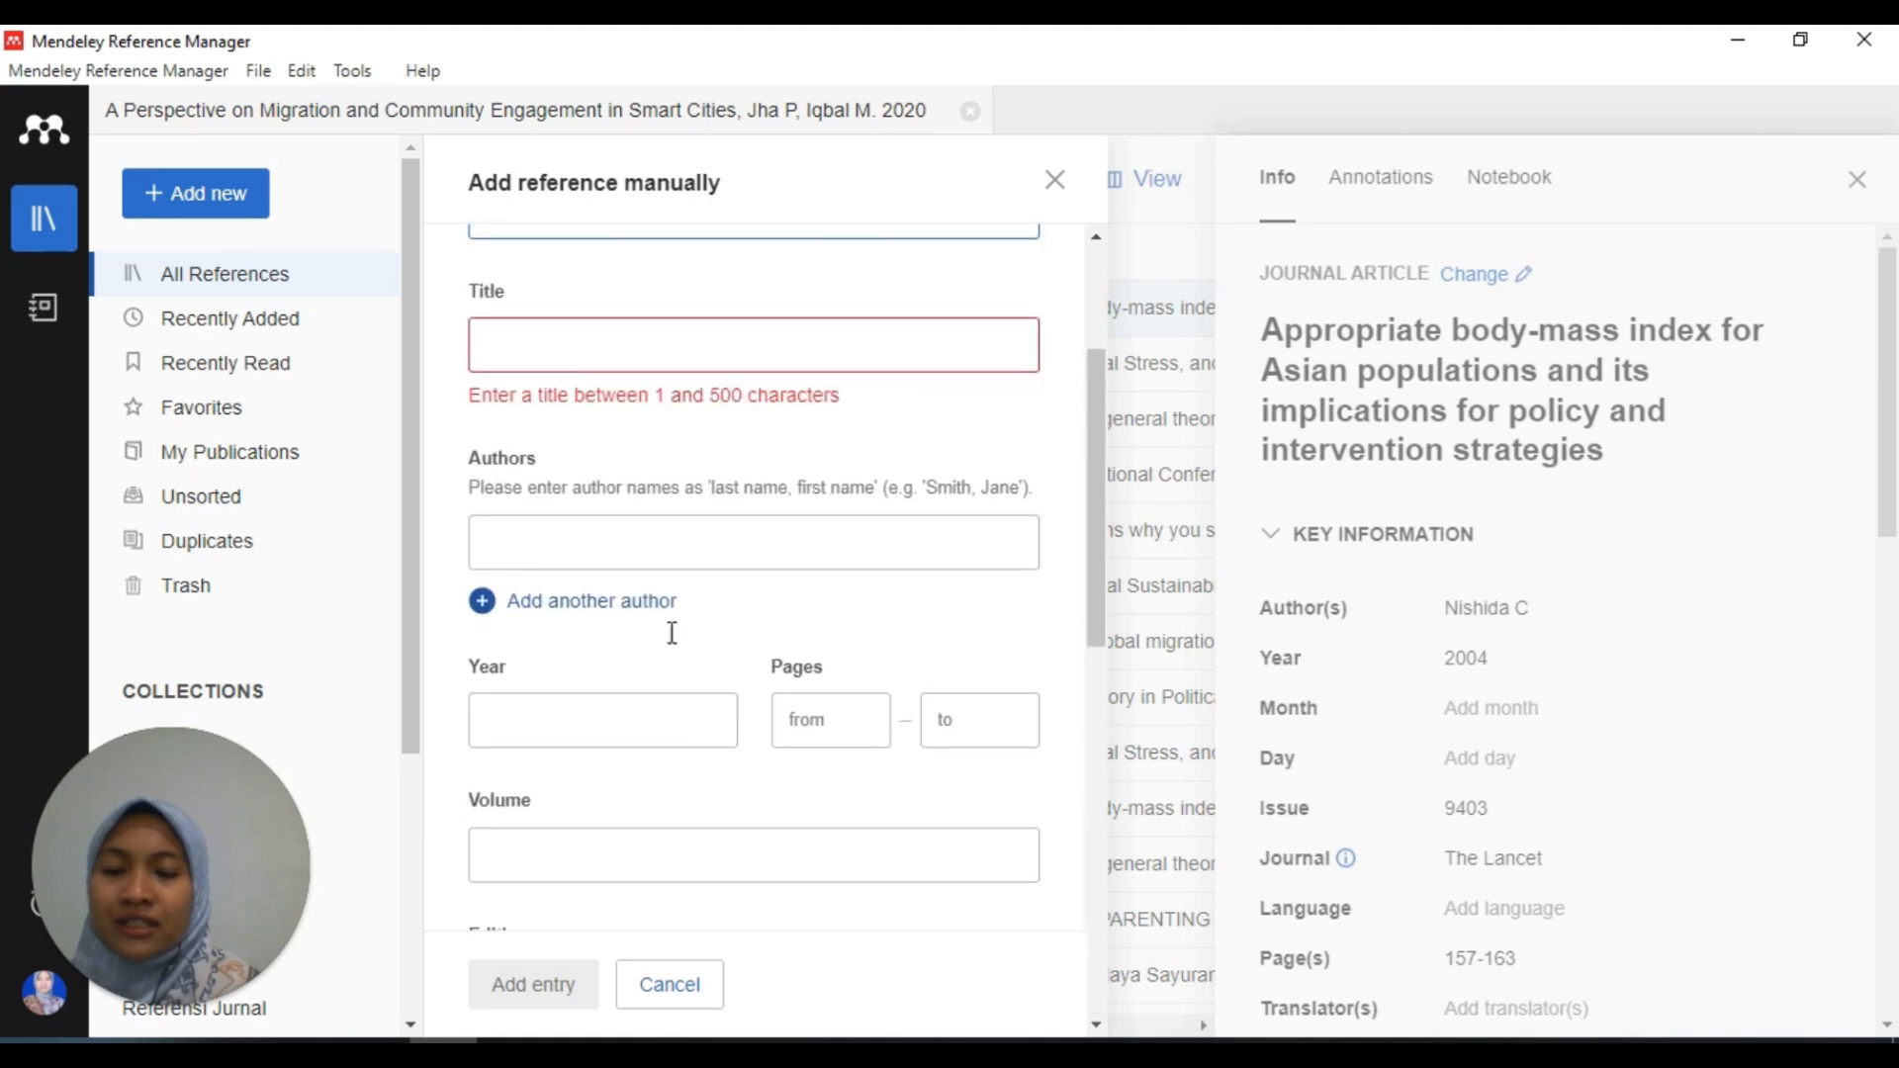
scroll(675, 643, "up", 3)
scroll(677, 625, "down", 8)
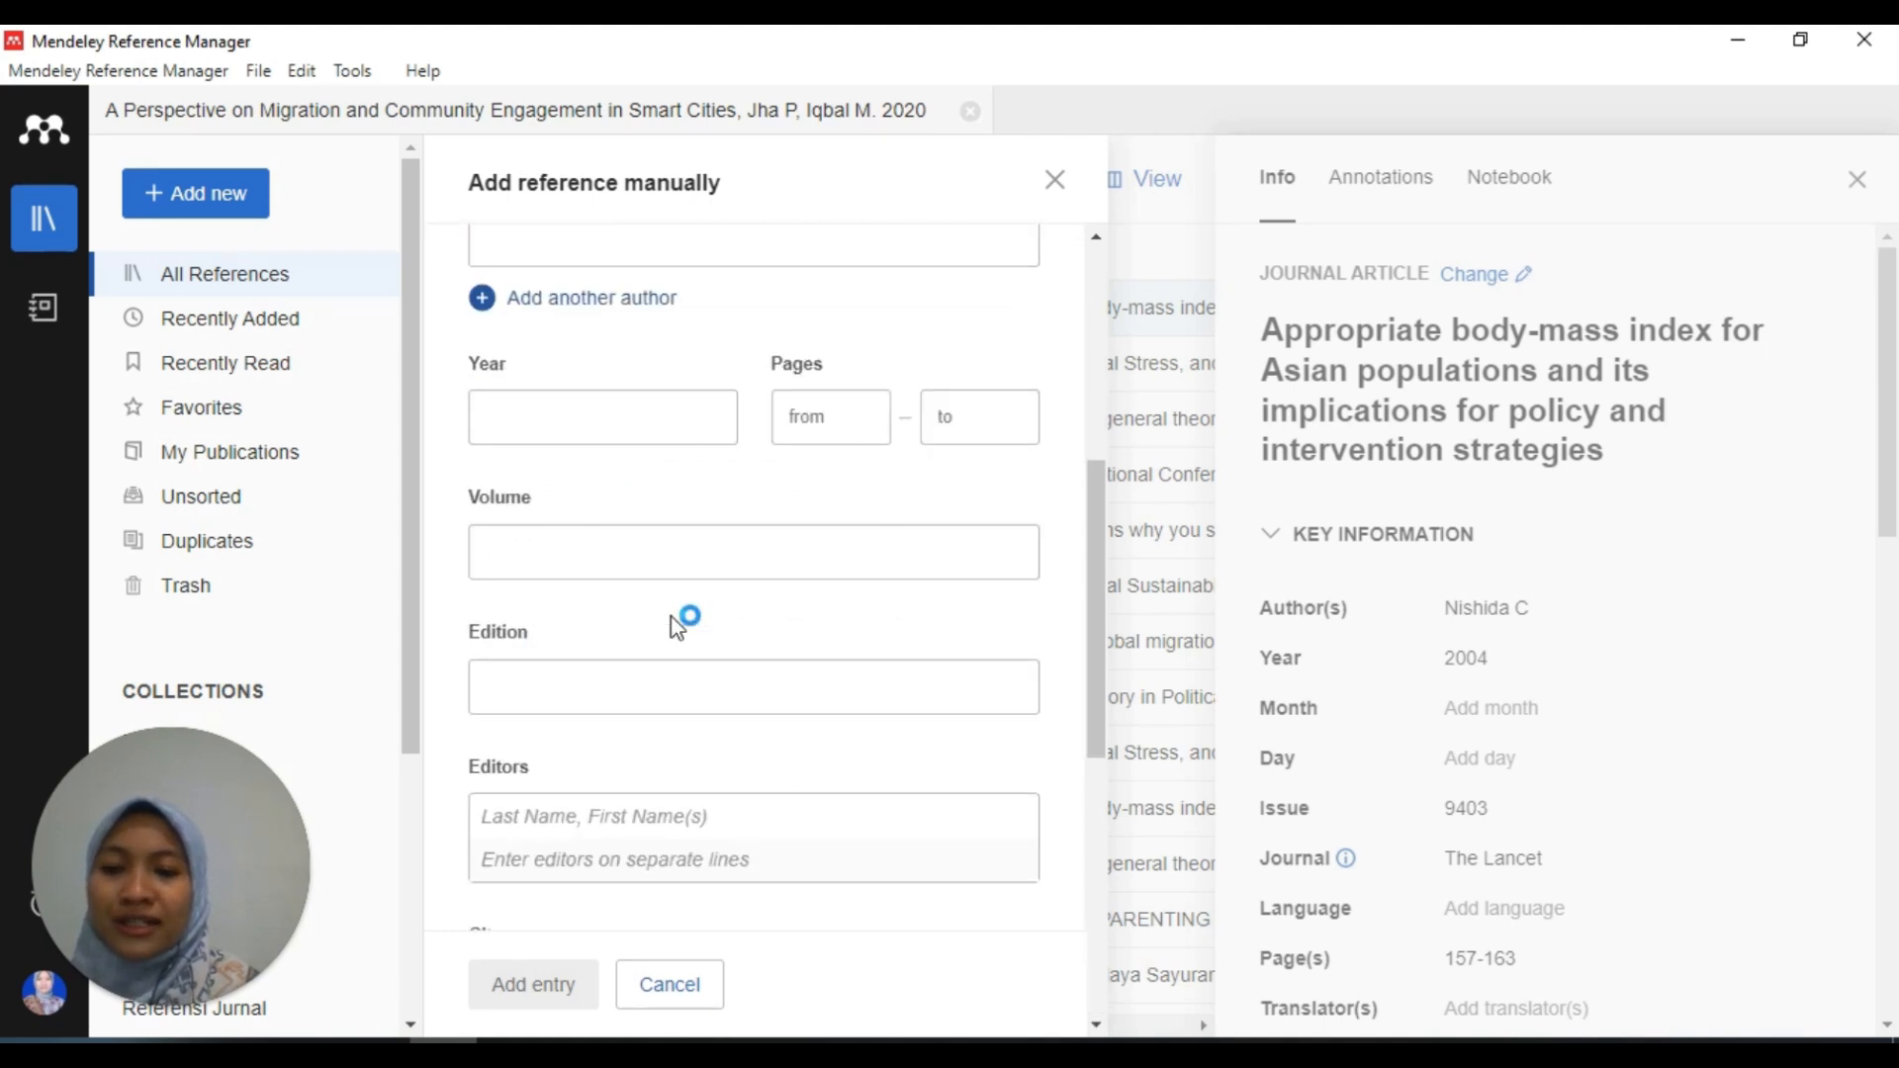
scroll(677, 630, "up", 10)
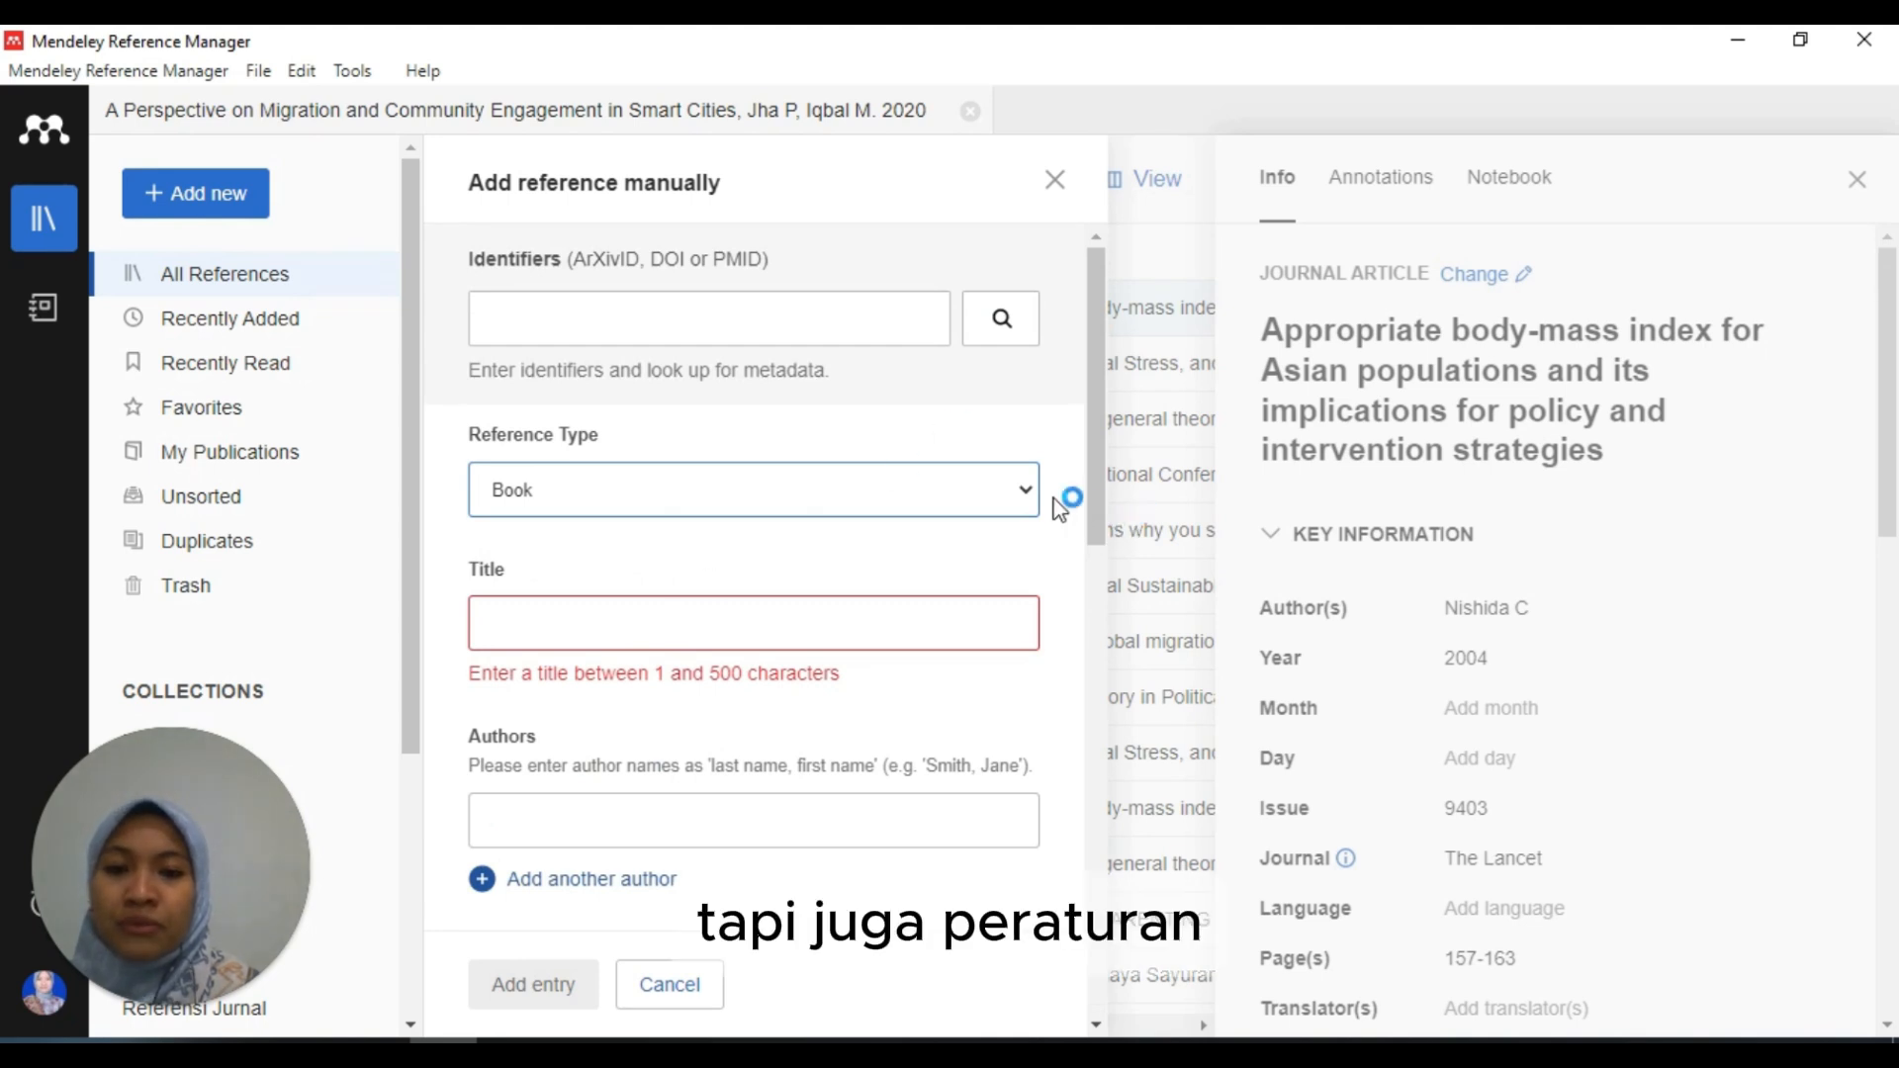
Step: Switch the manual entry's reference type to Statute, review its fields, and close the form without adding the entry
left_click(1029, 498)
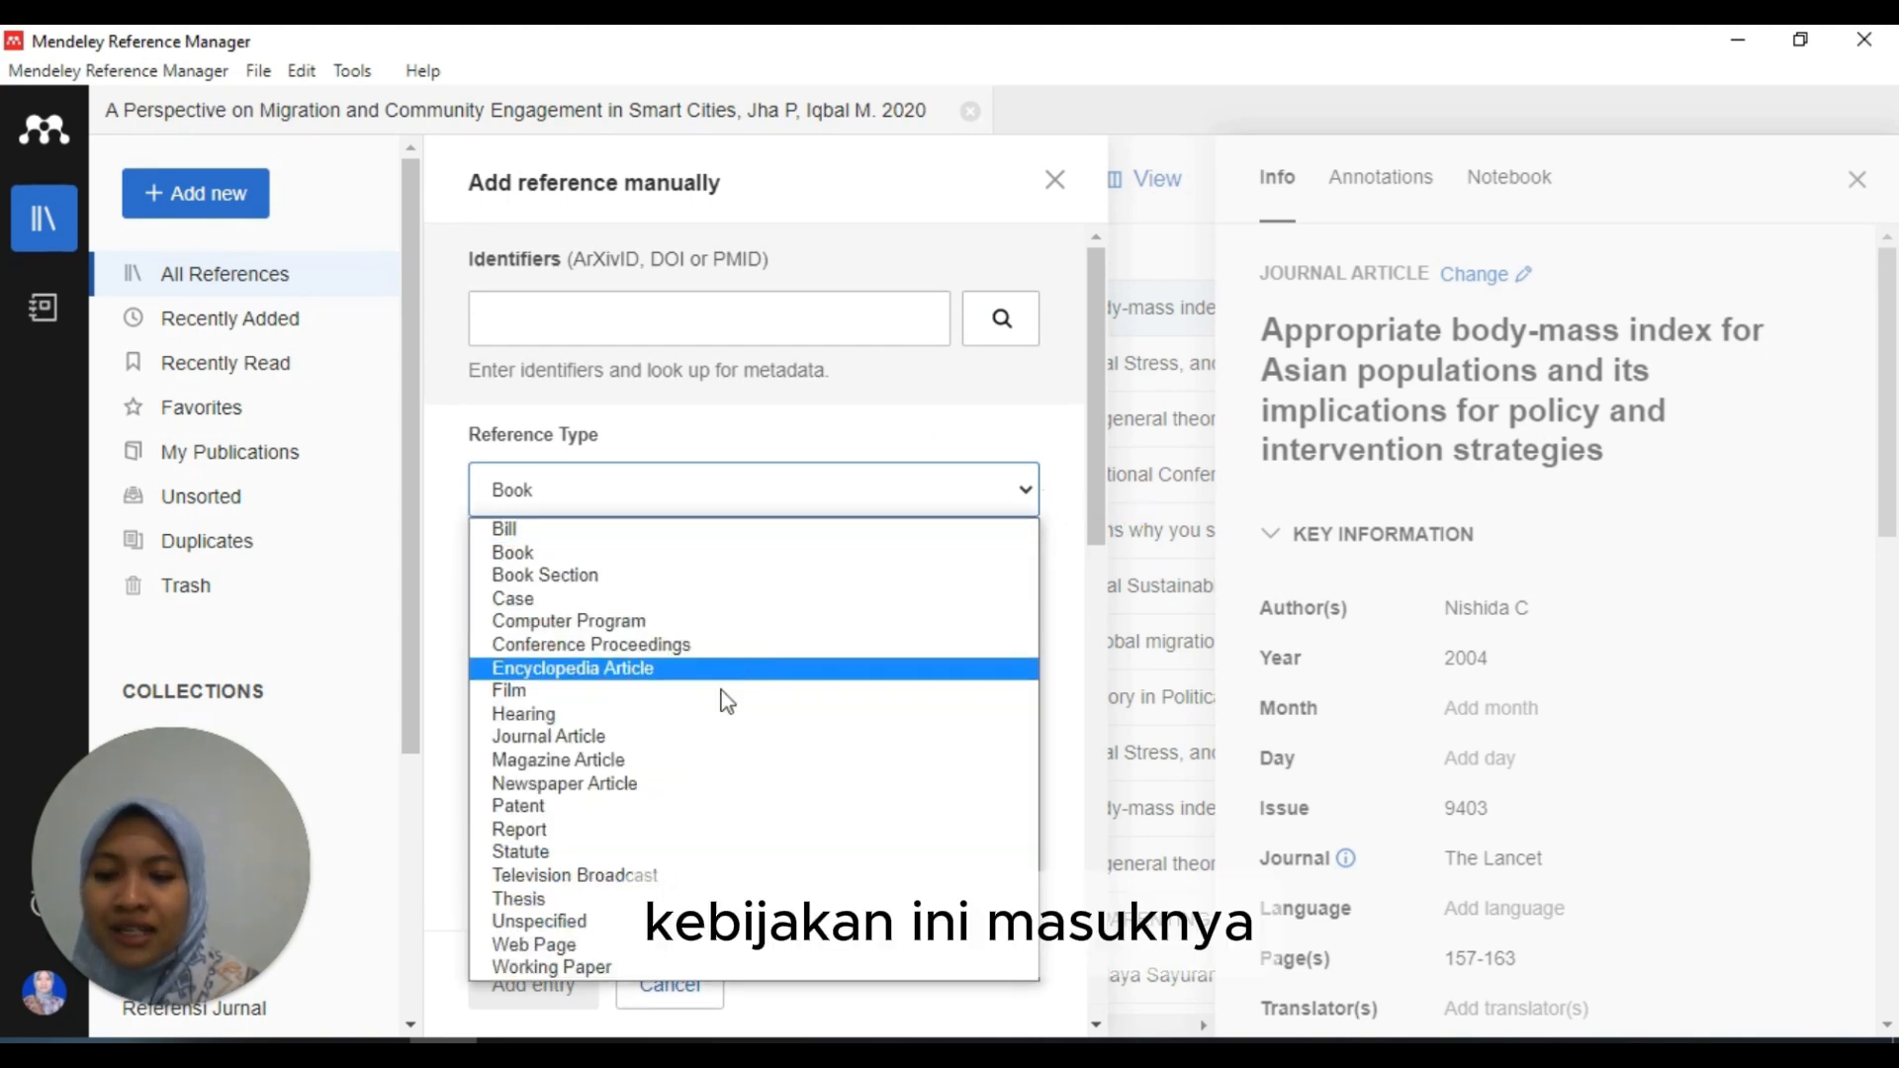
left_click(618, 855)
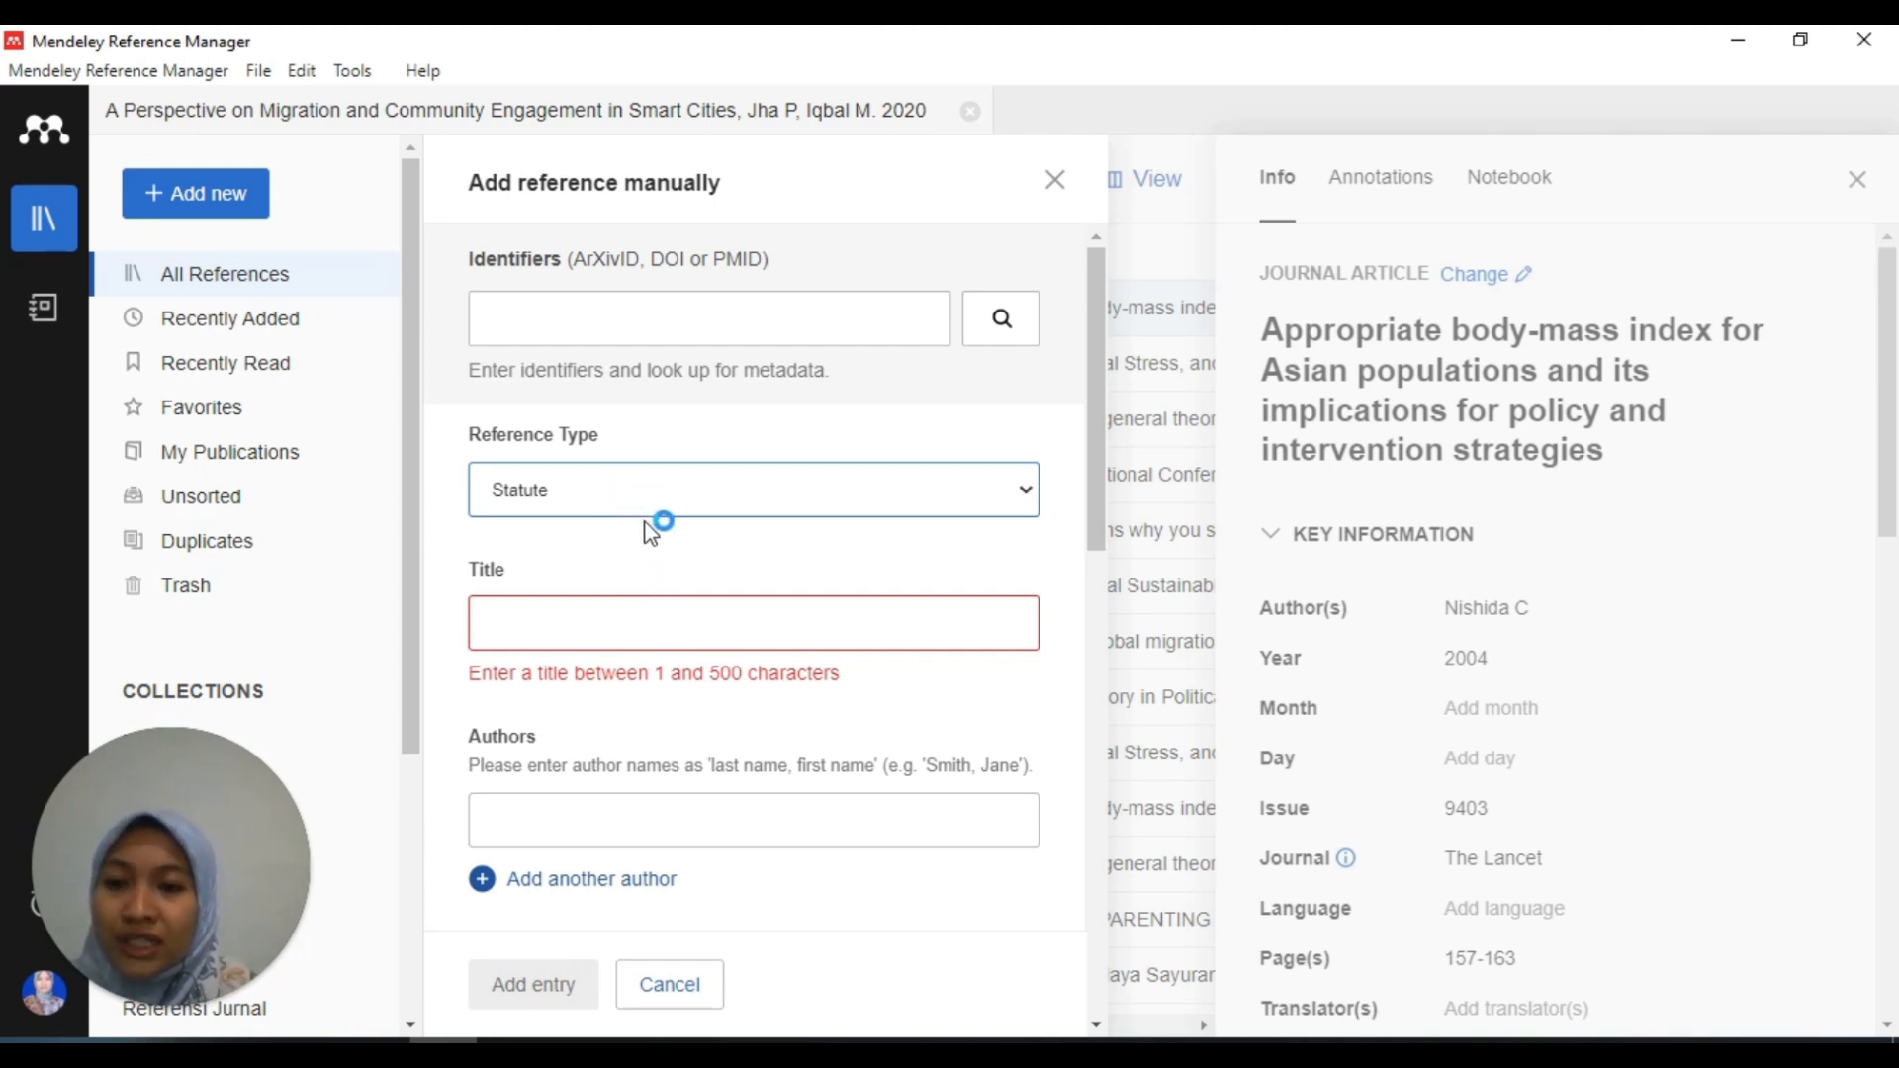
scroll(655, 534, "down", 5)
scroll(656, 539, "up", 3)
scroll(653, 544, "down", 5)
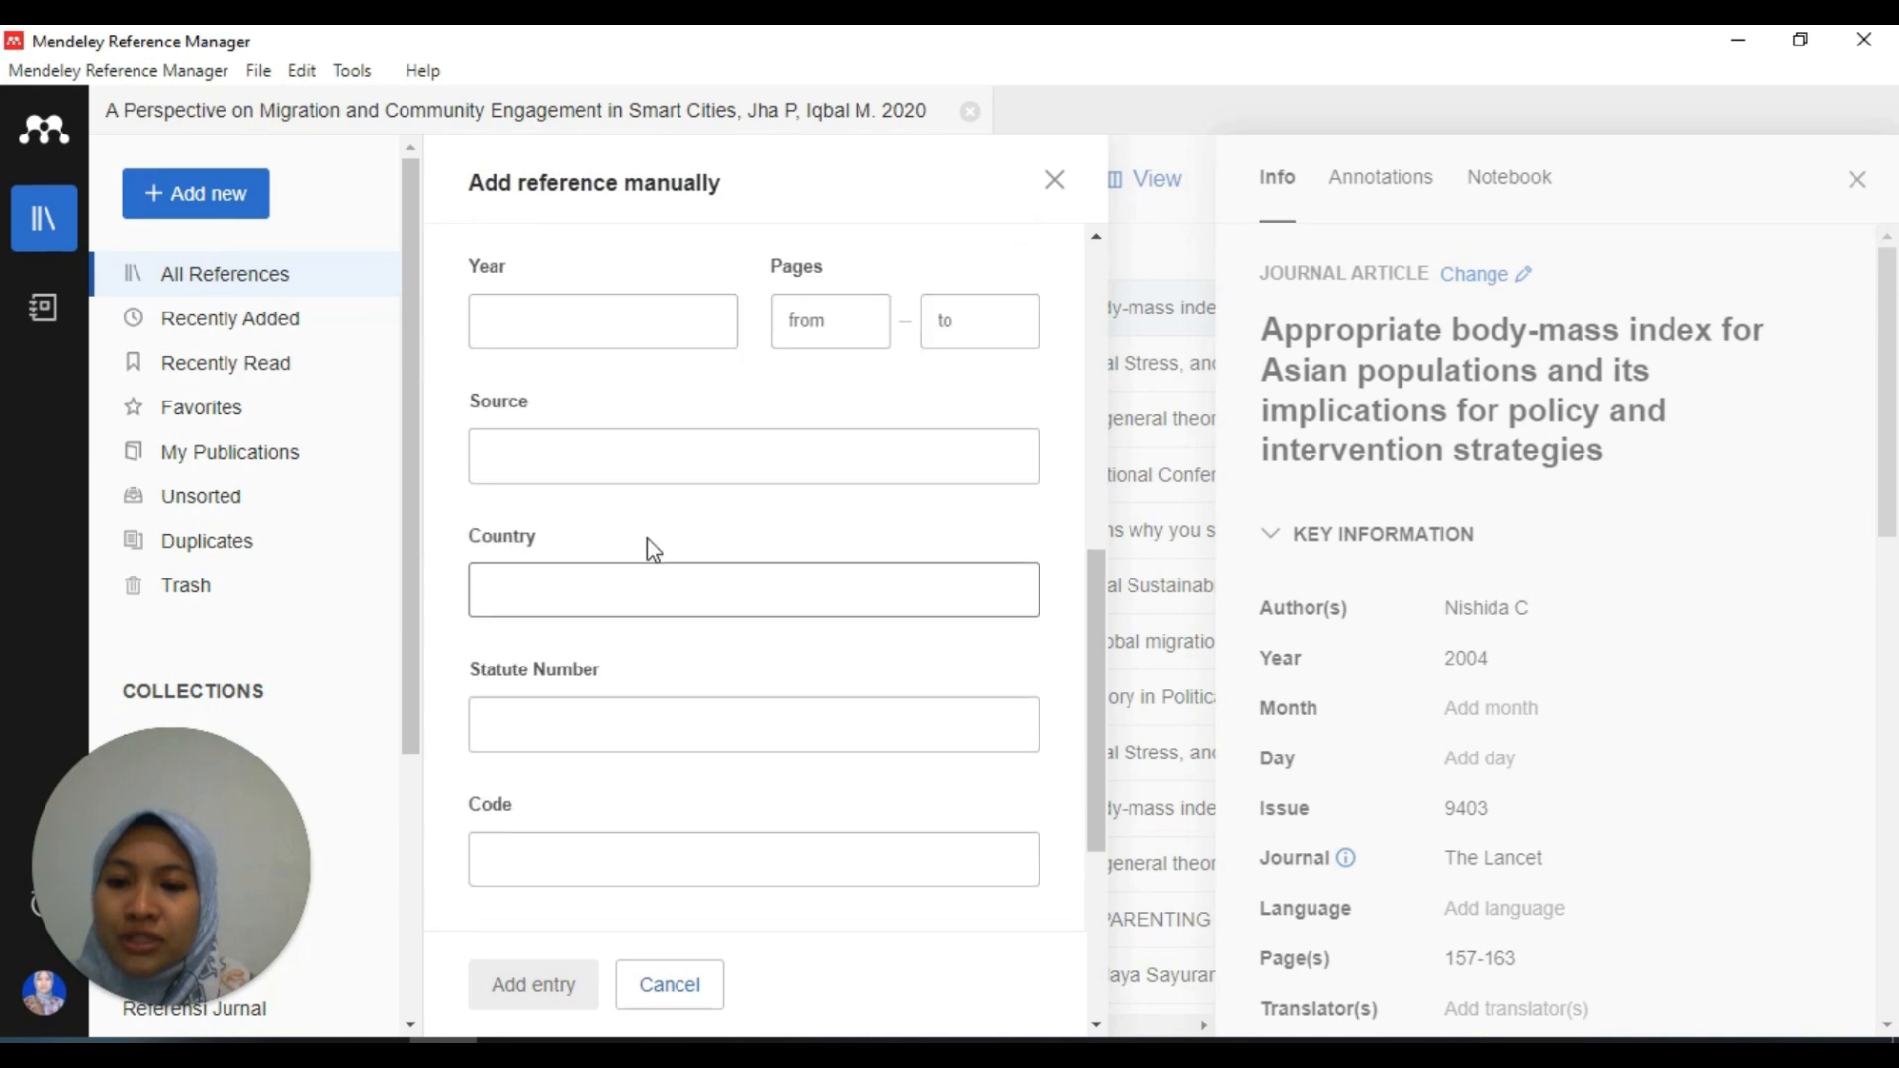
scroll(652, 549, "up", 4)
scroll(654, 550, "up", 1)
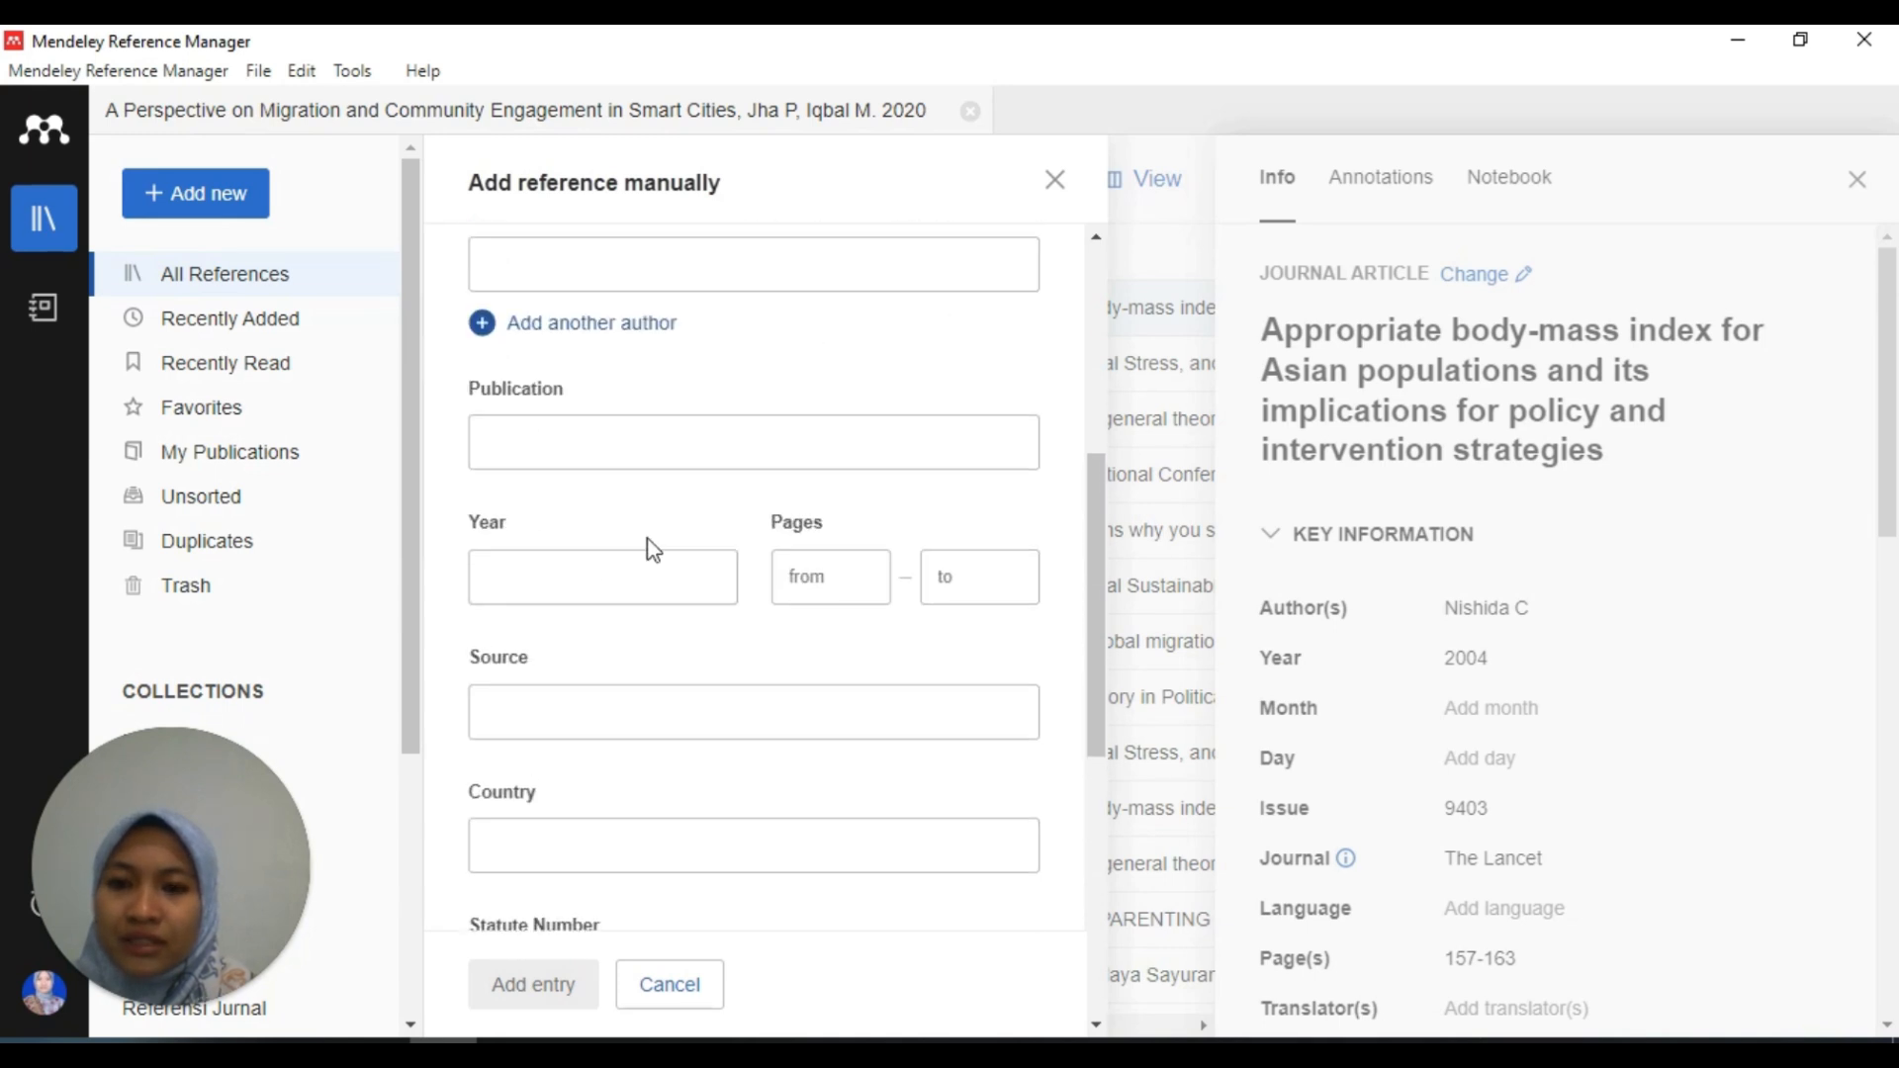
scroll(649, 535, "down", 4)
scroll(648, 539, "up", 4)
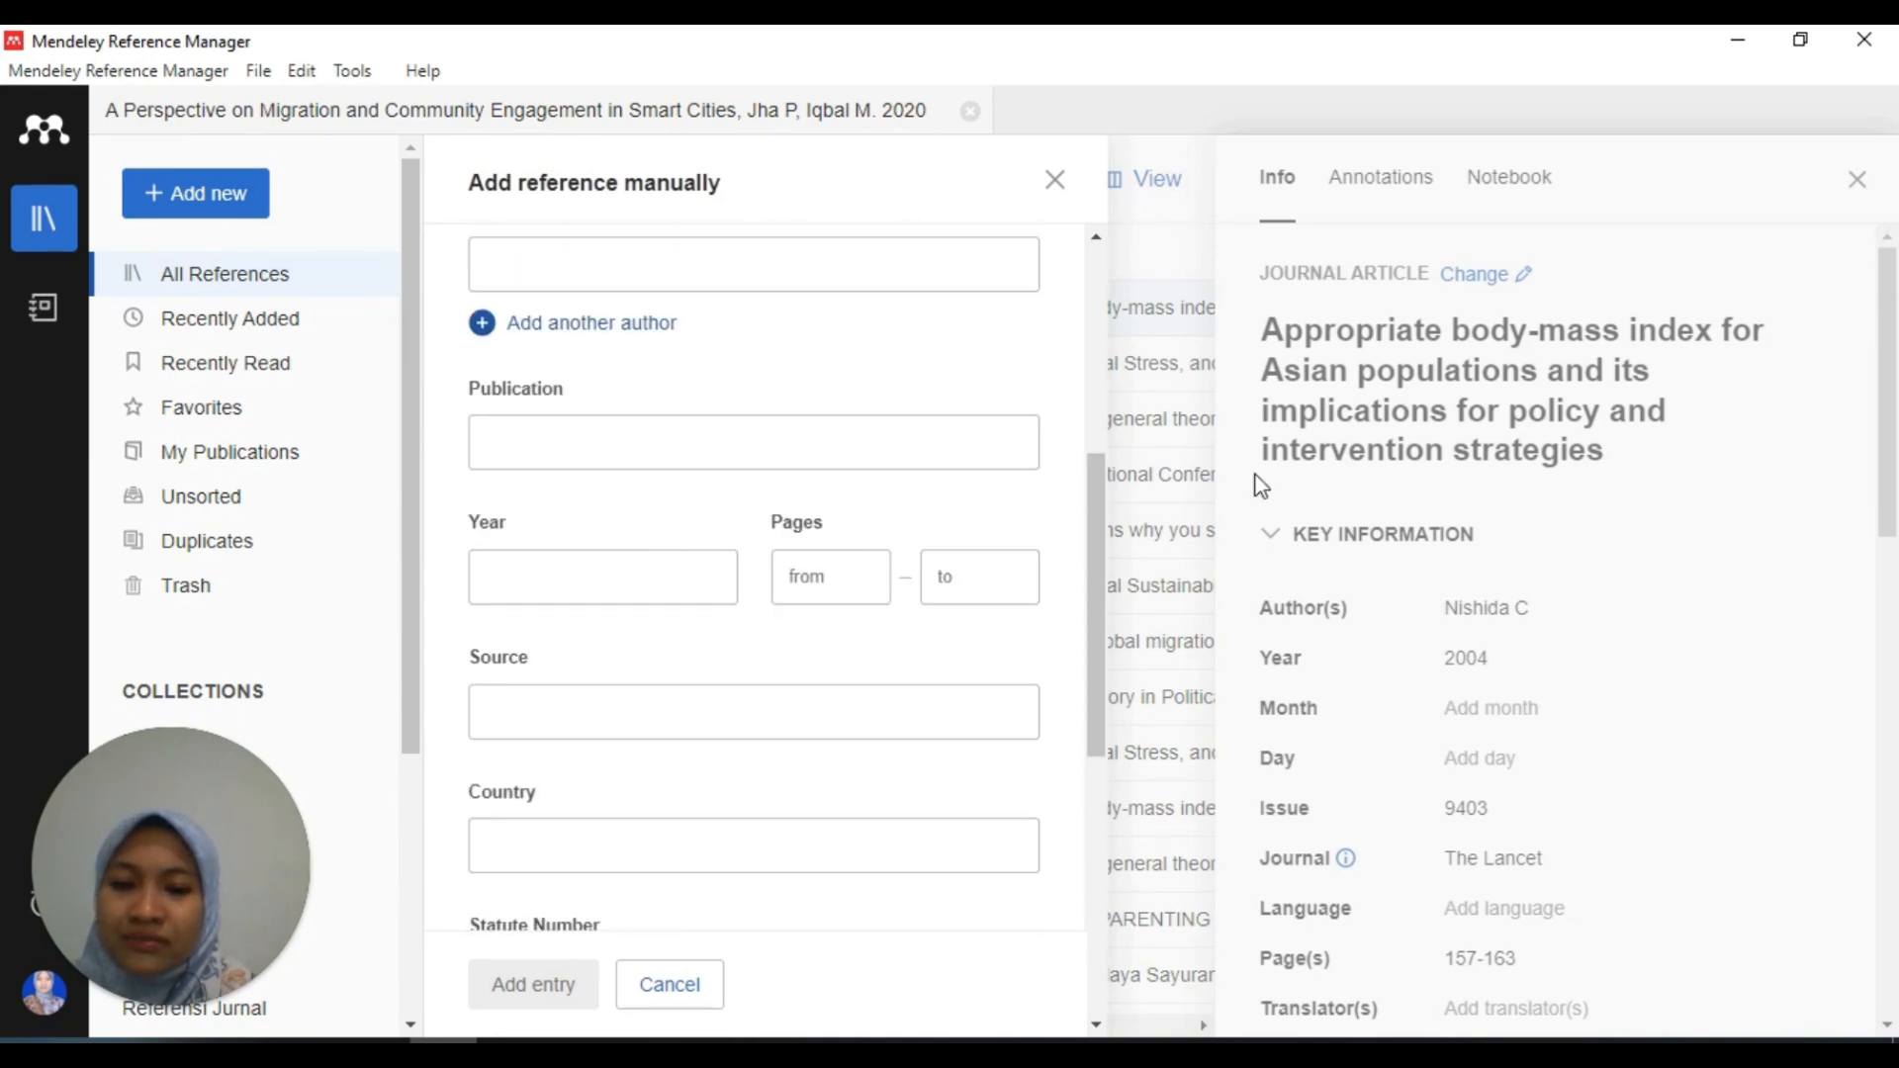
left_click_drag(1103, 551, 1155, 949)
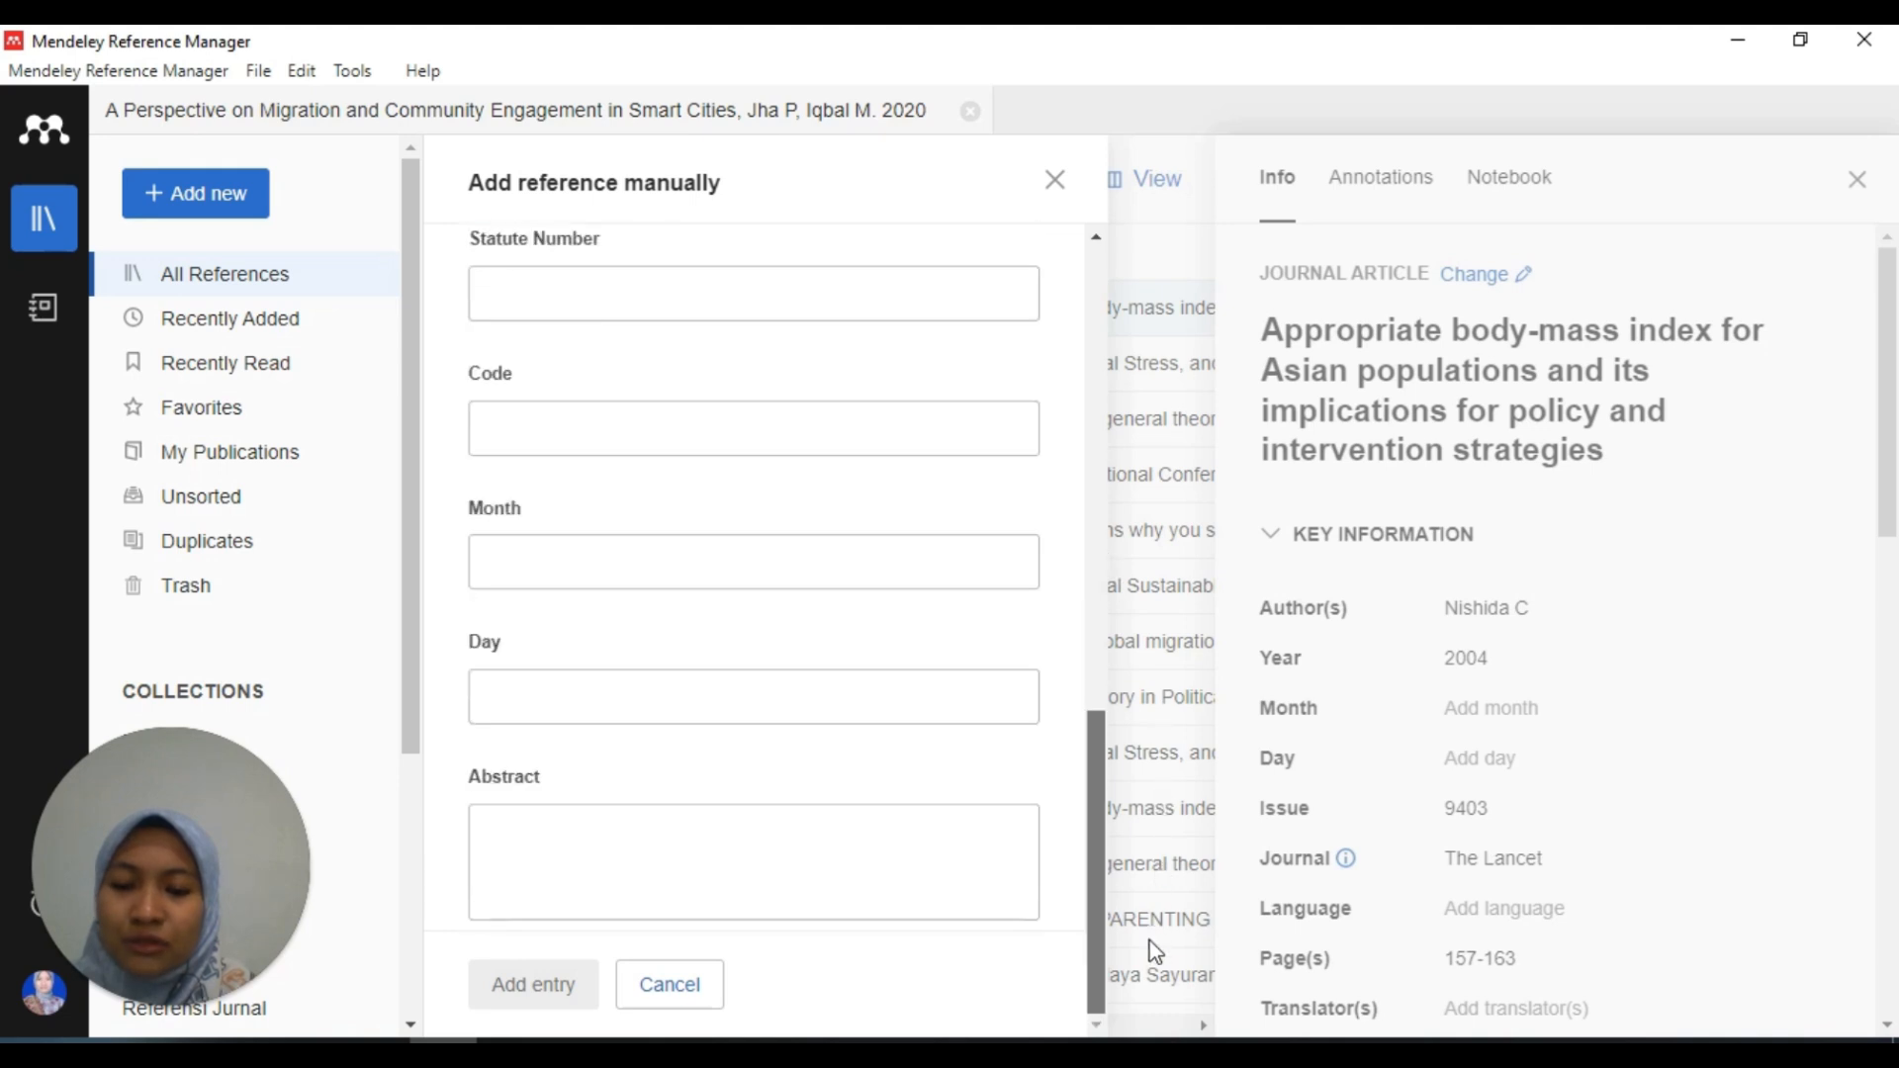
scroll(817, 676, "up", 10)
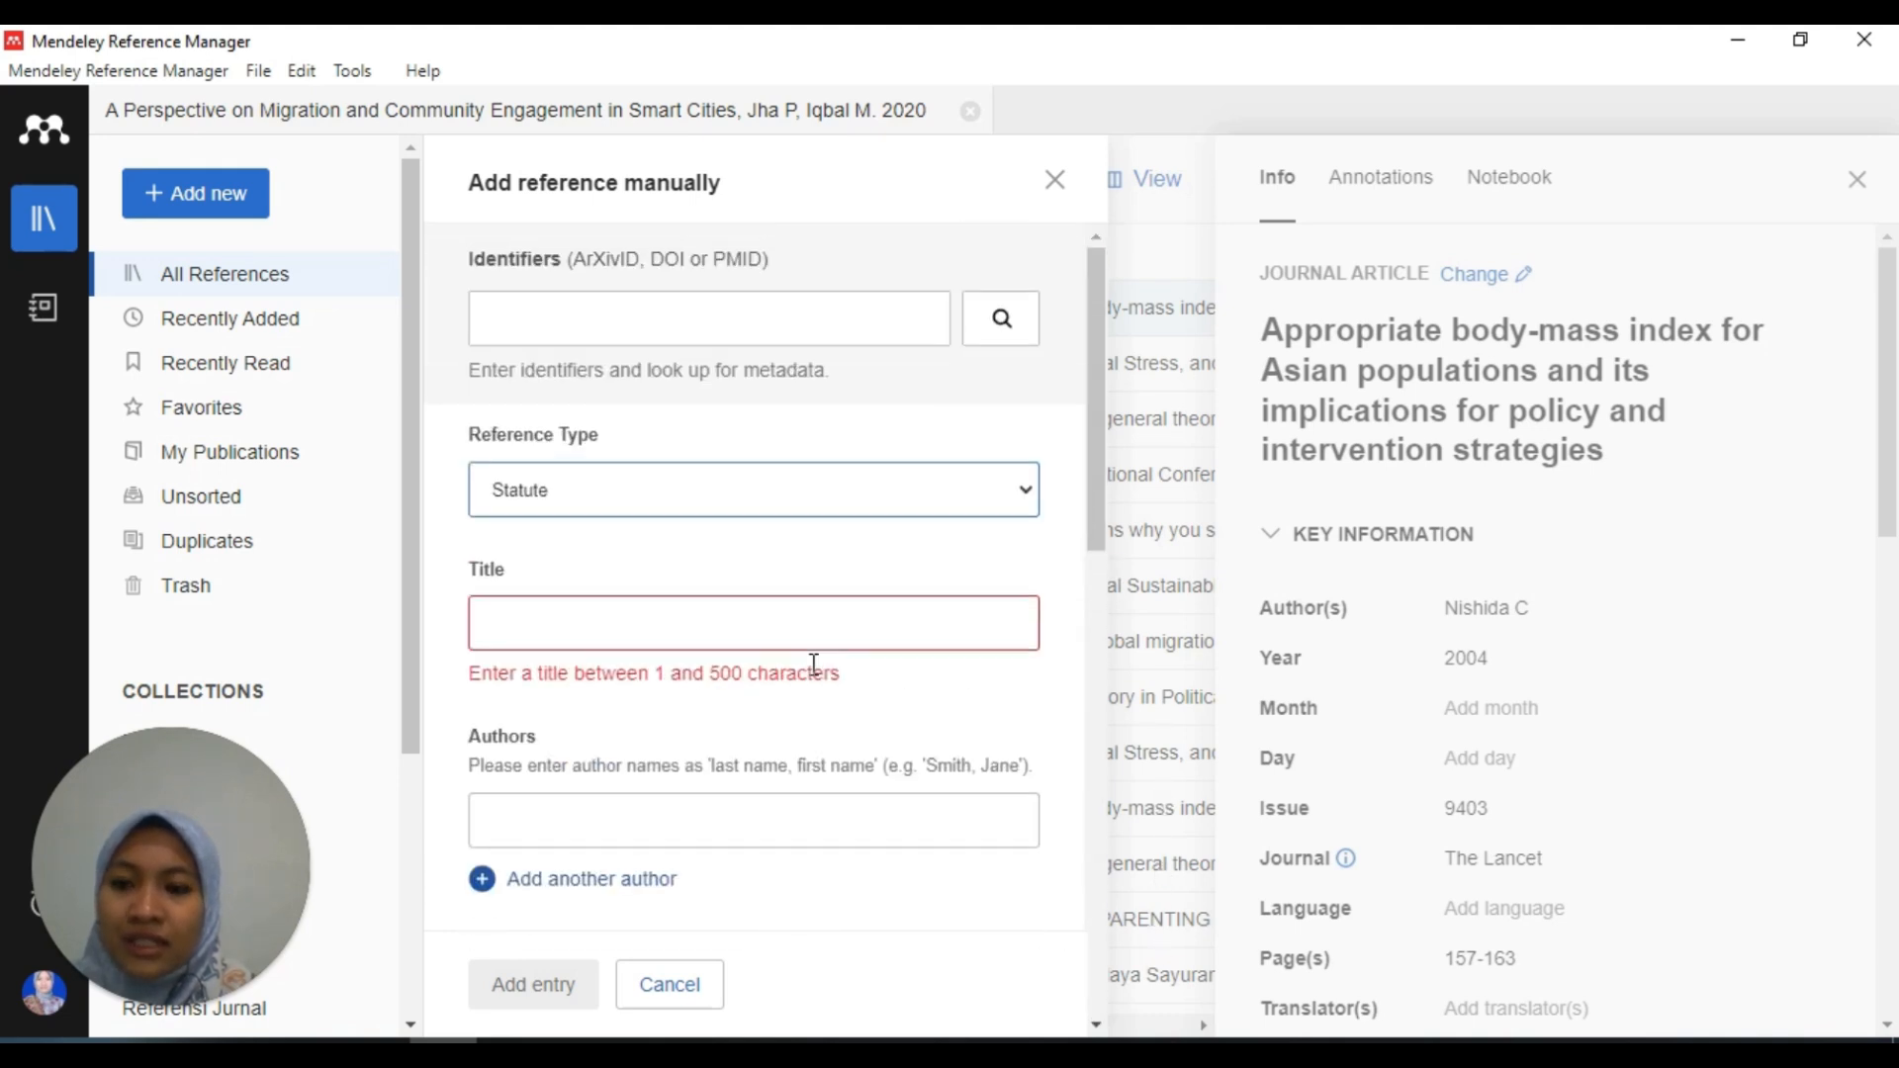
left_click(1056, 179)
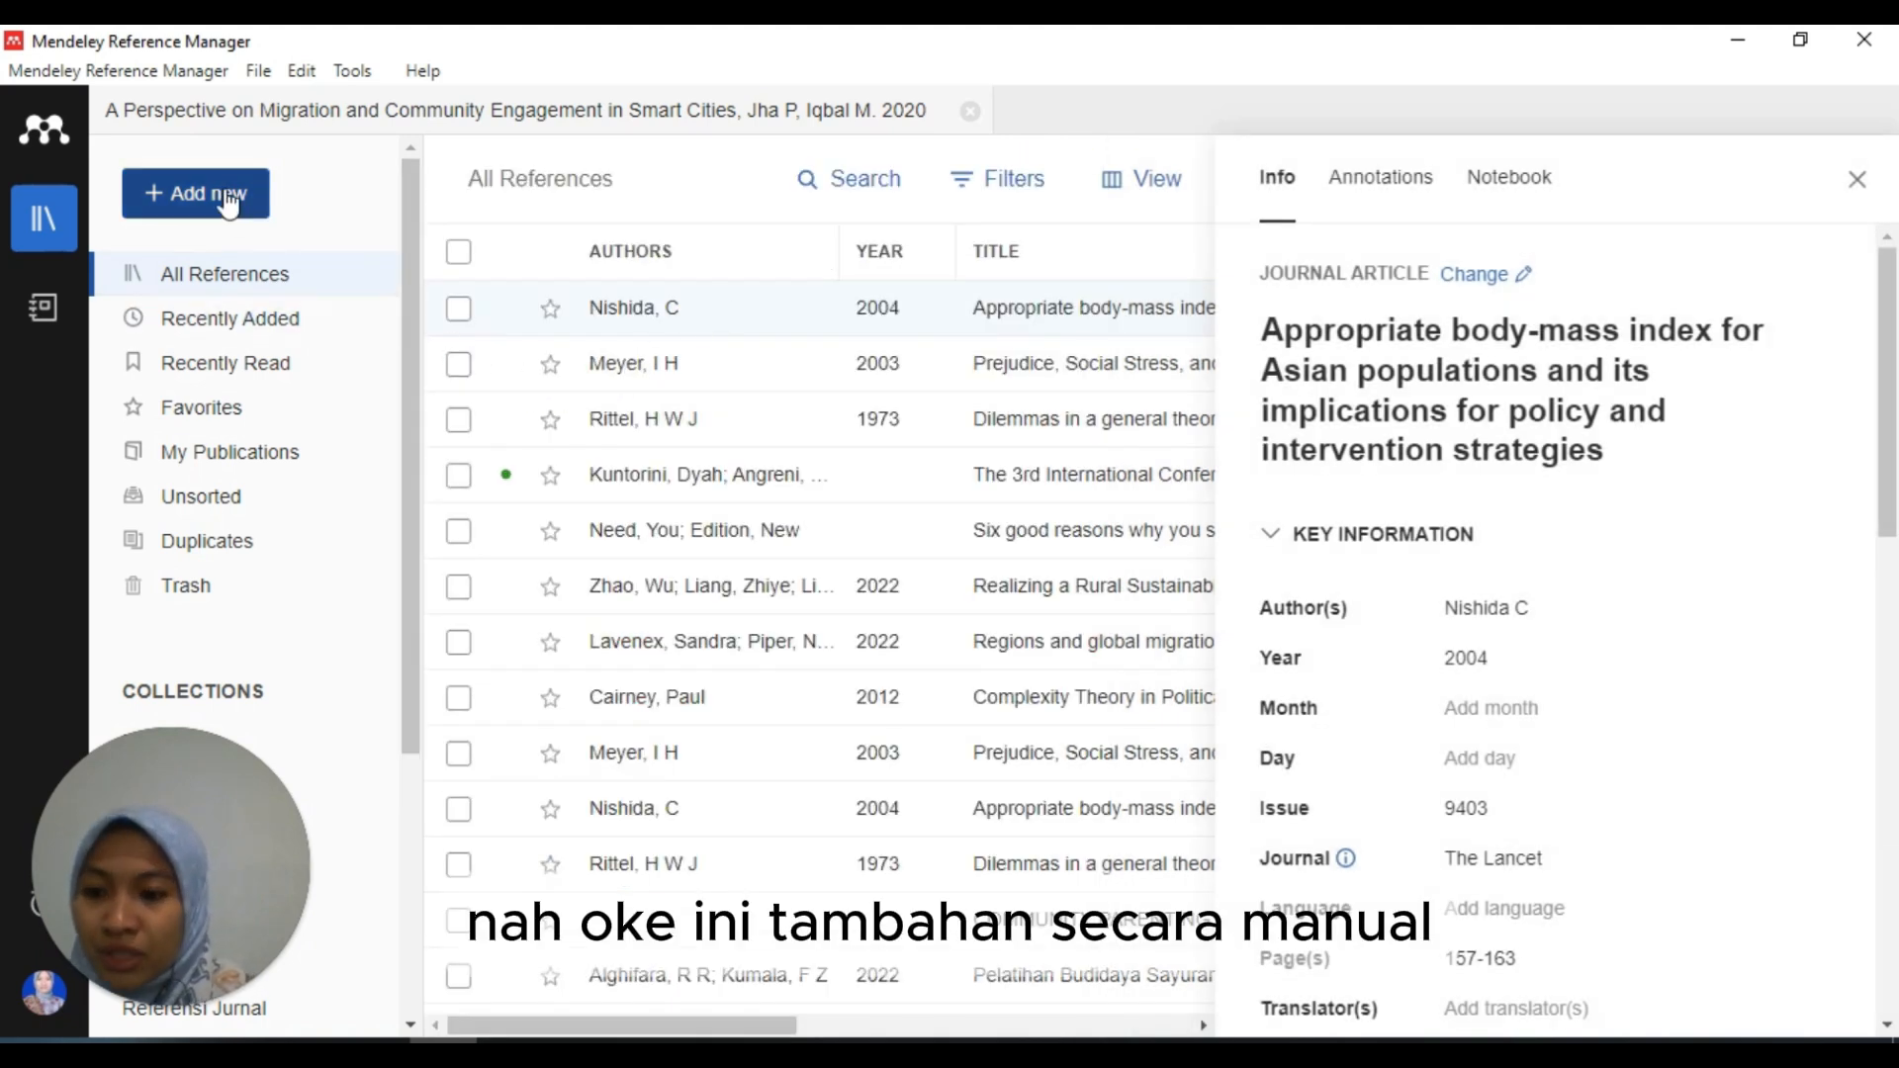
Step: Import the "Artikel Building Capacity" PDF from the article folder on the DATA (D:) drive and synchronize the library
left_click(228, 205)
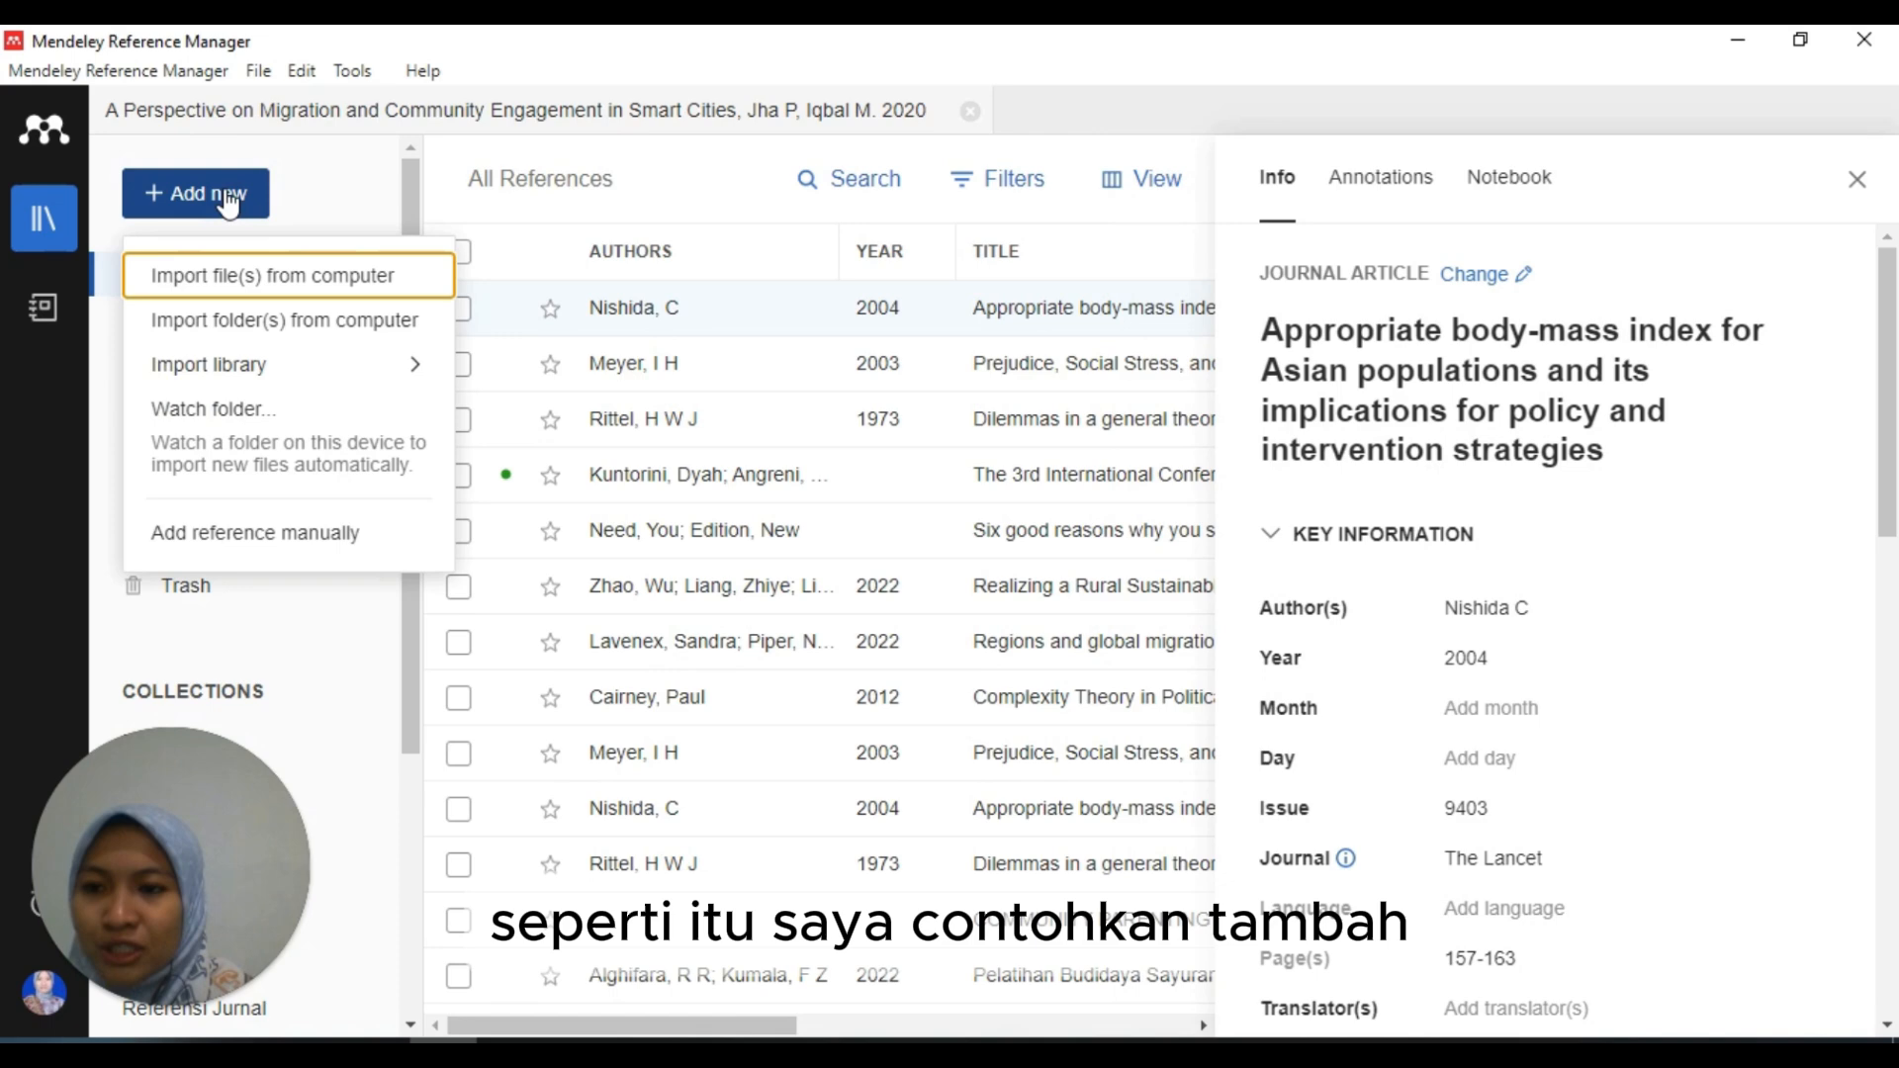
left_click(257, 281)
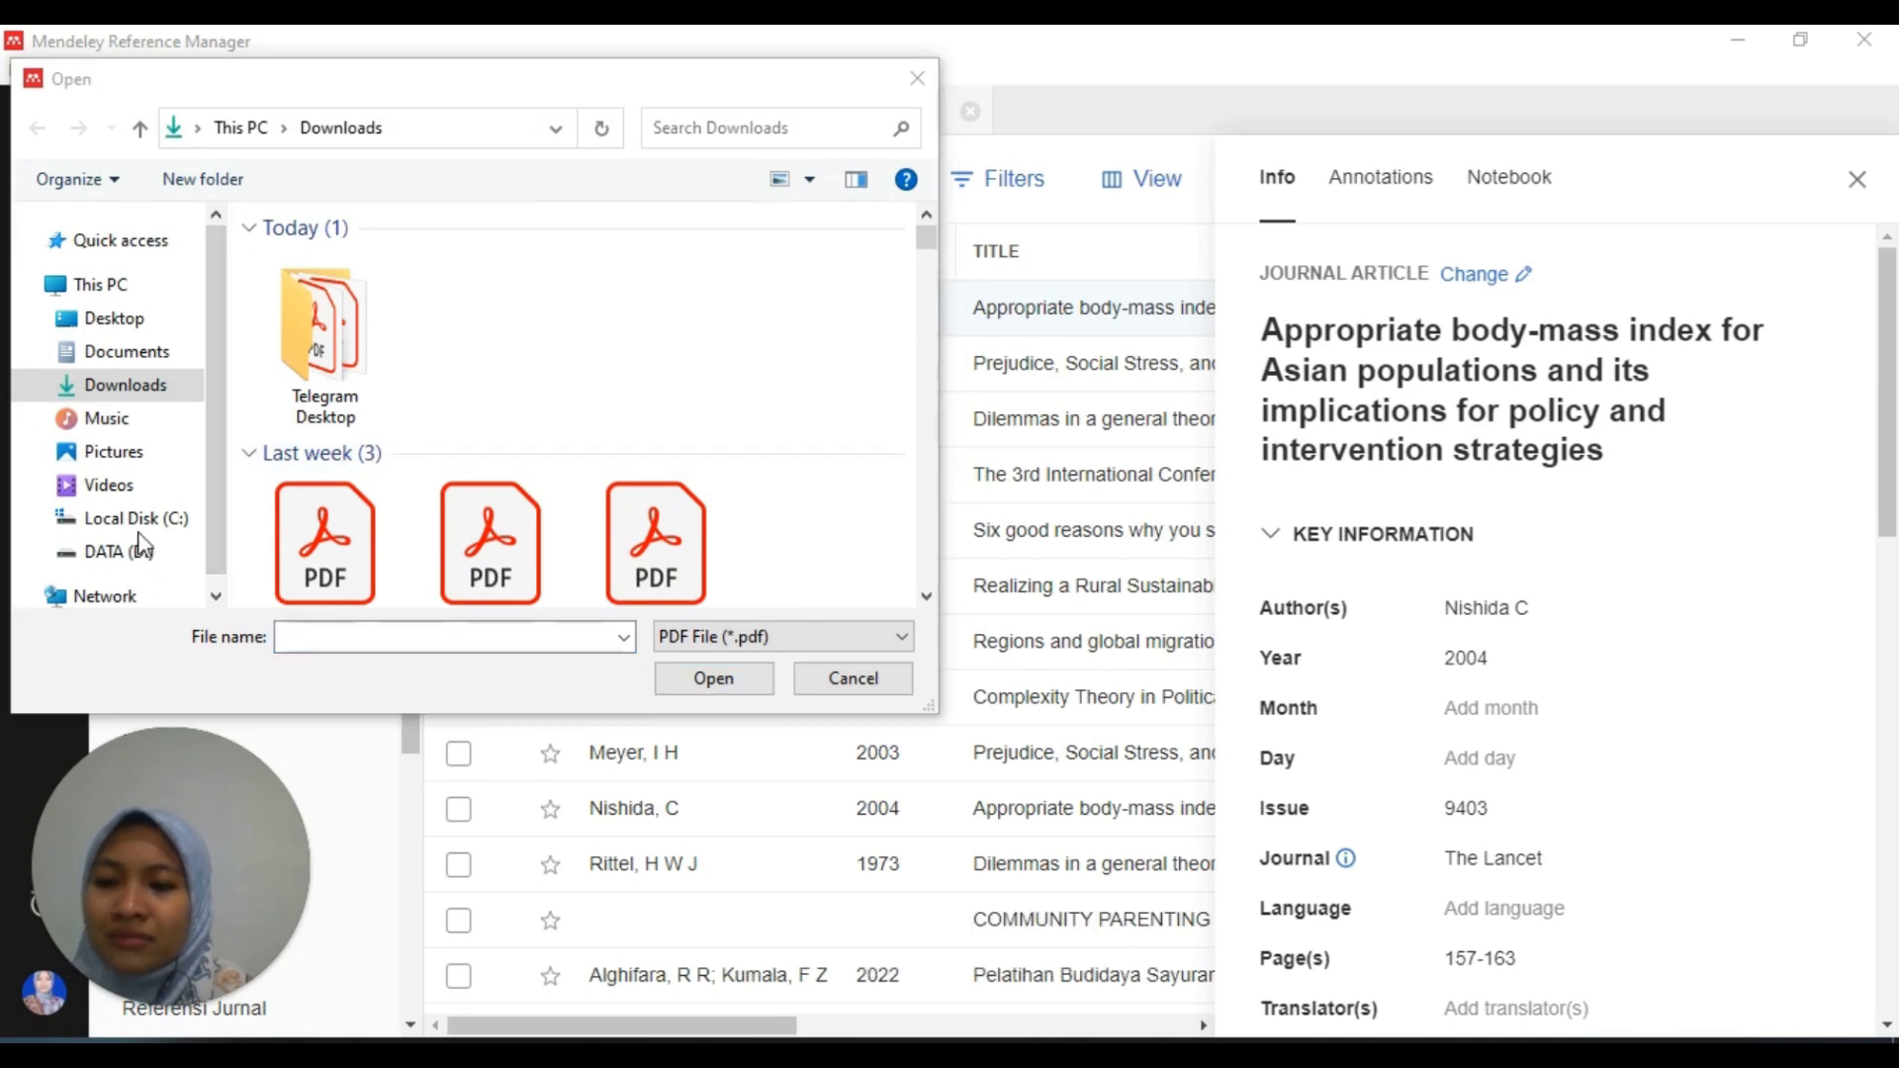
scroll(139, 524, "down", 1)
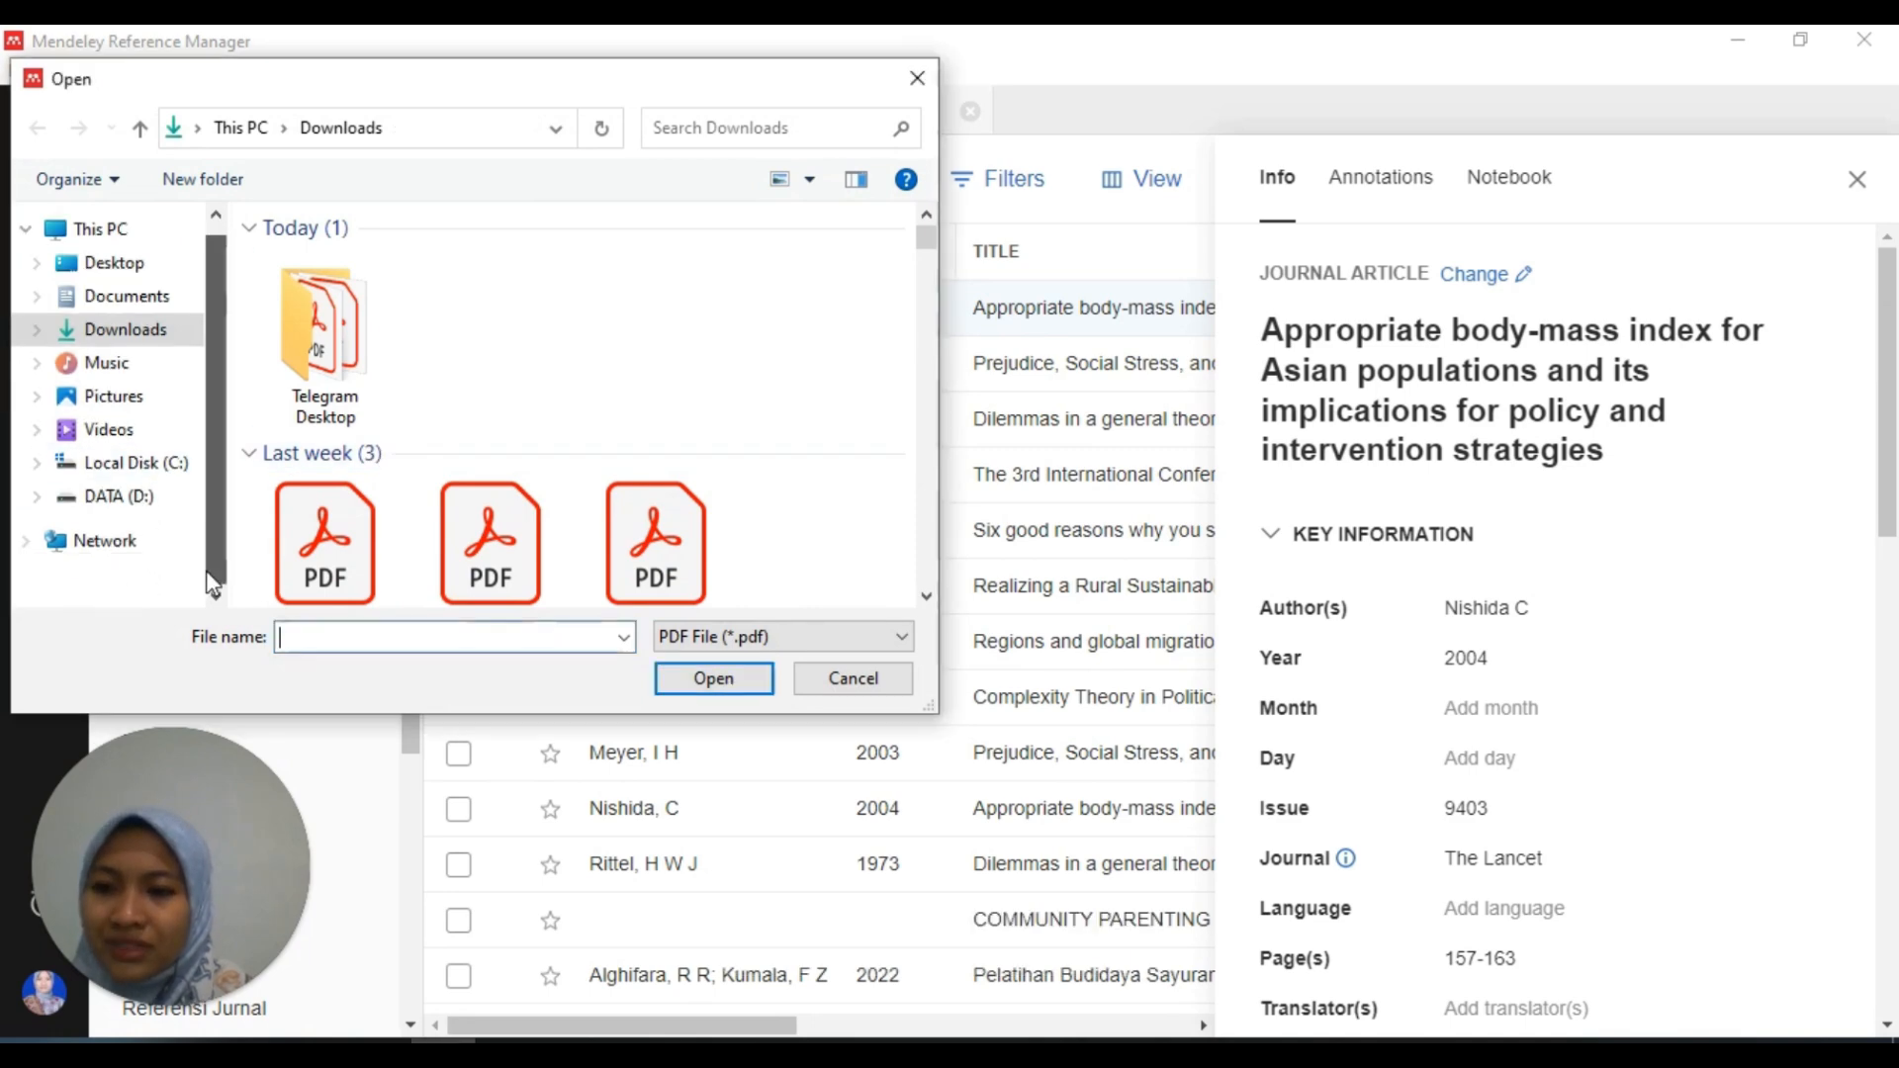
left_click(129, 499)
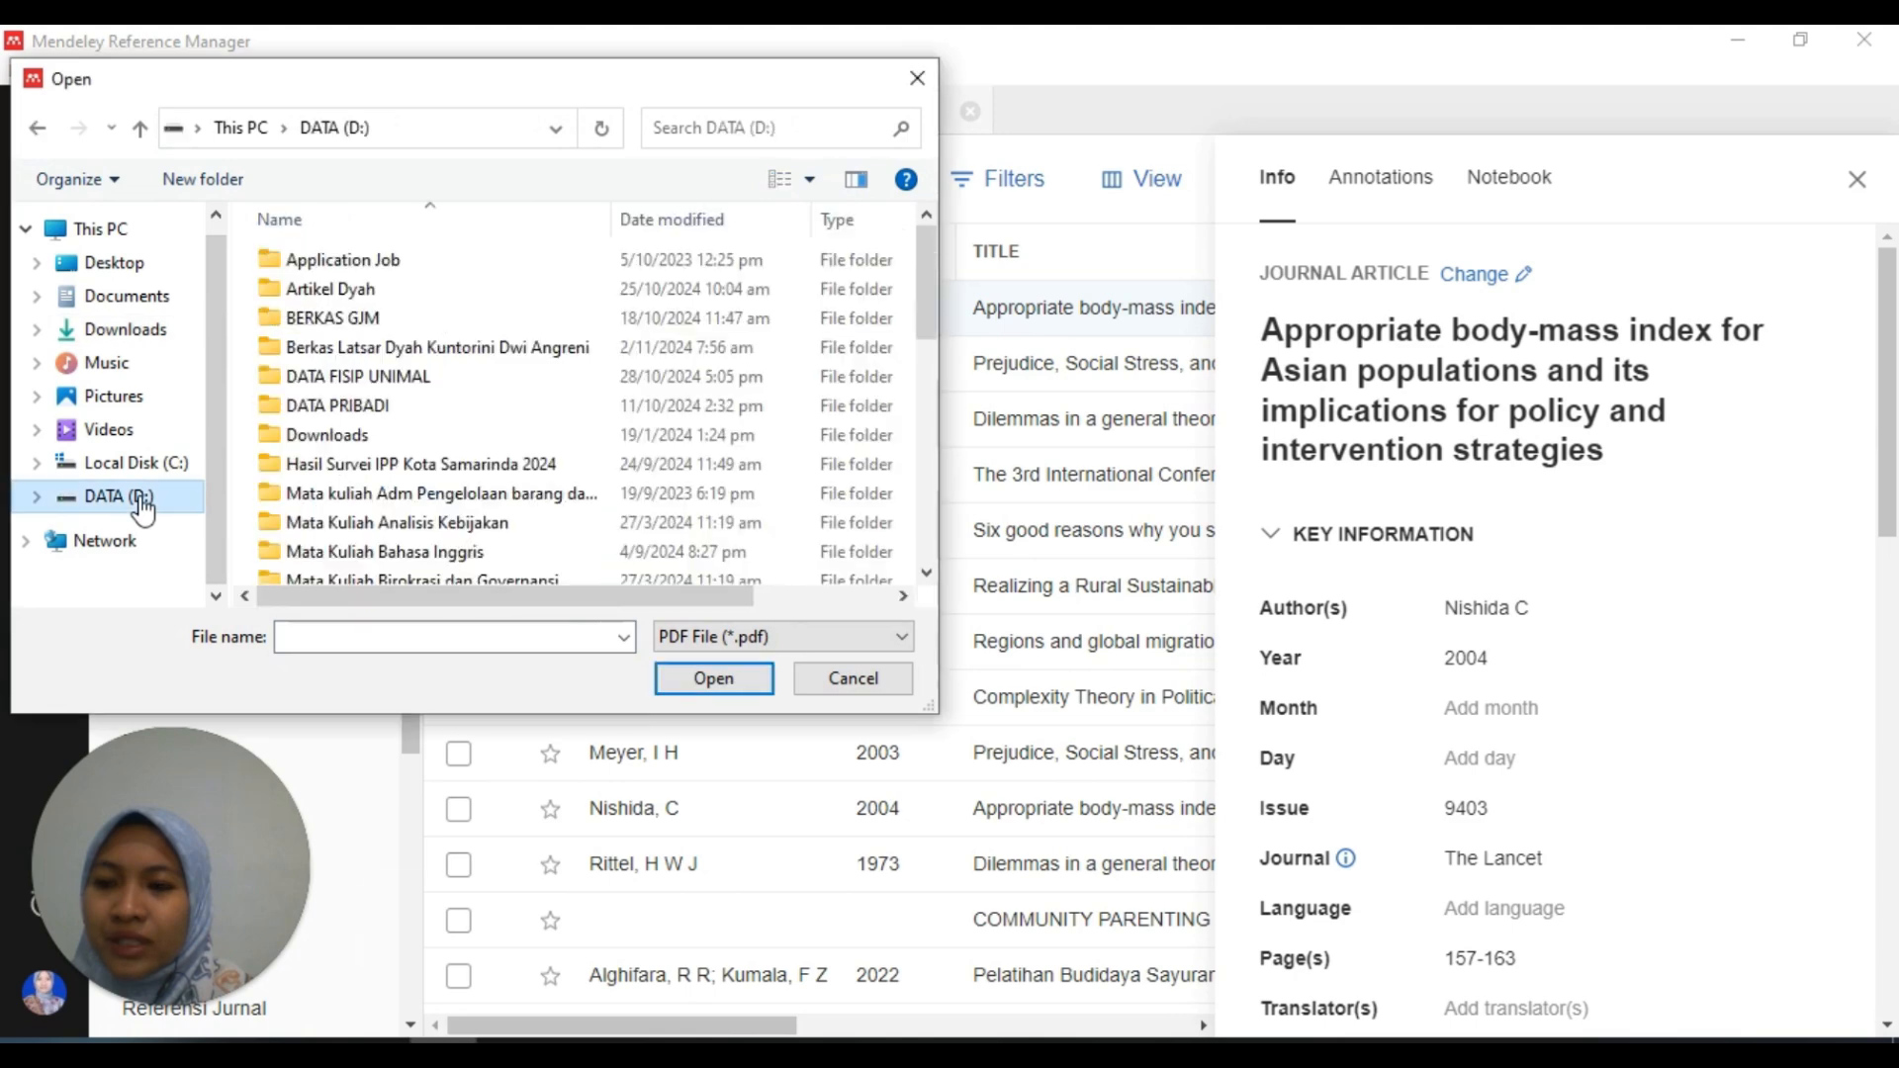
double_click(371, 289)
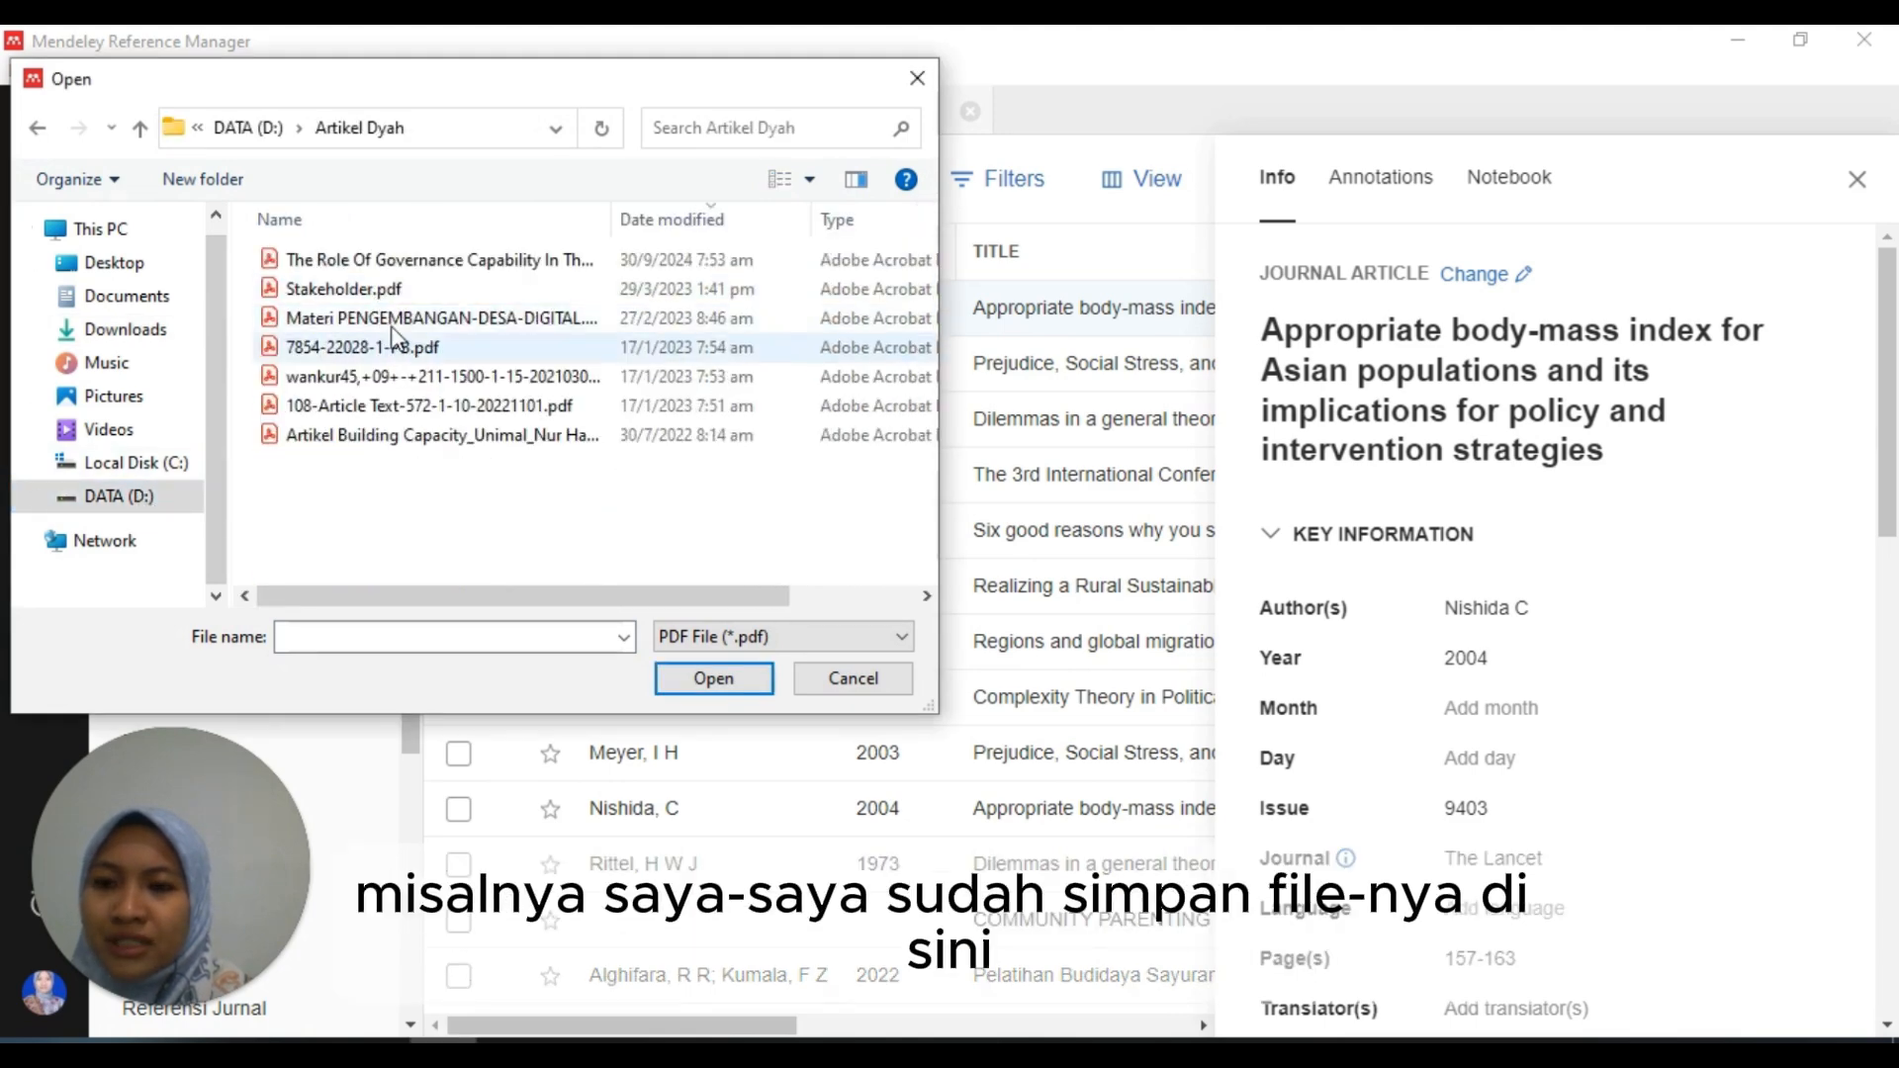
left_click(477, 440)
left_click(757, 686)
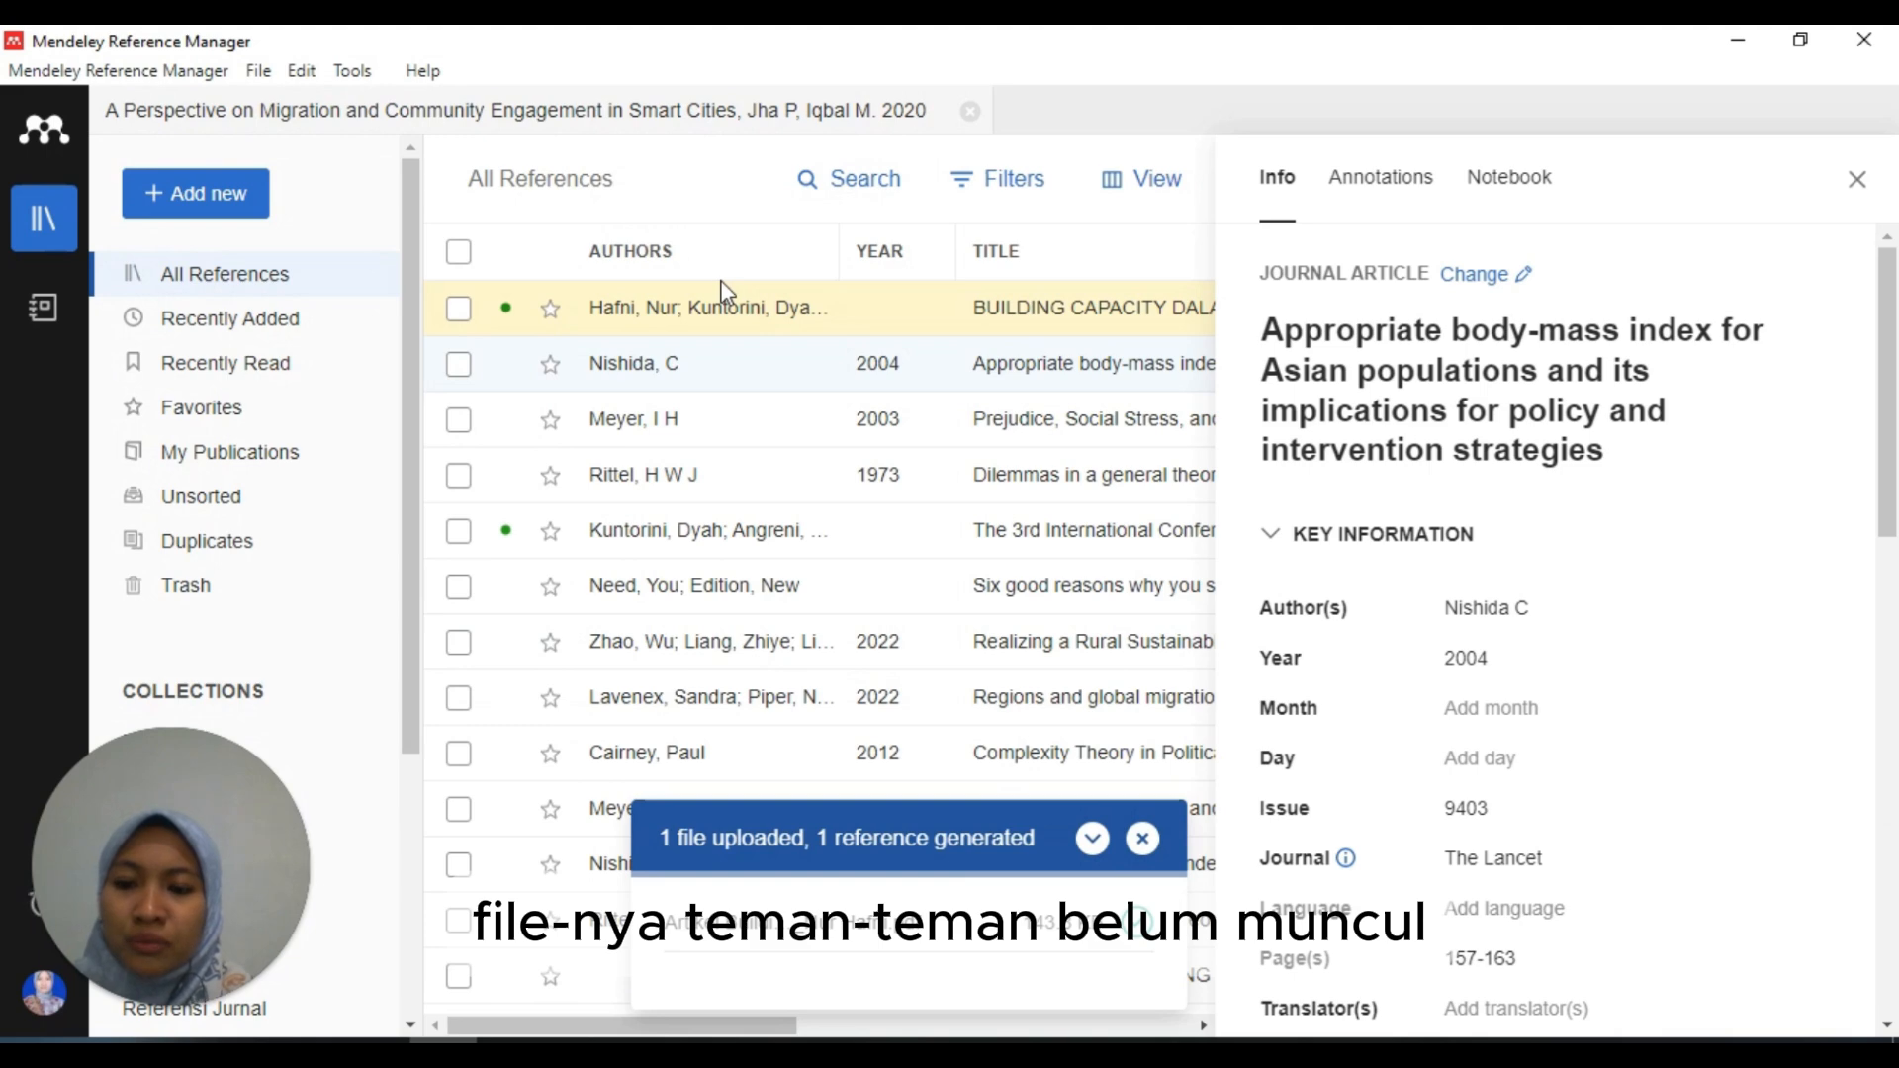
left_click_drag(160, 783, 217, 787)
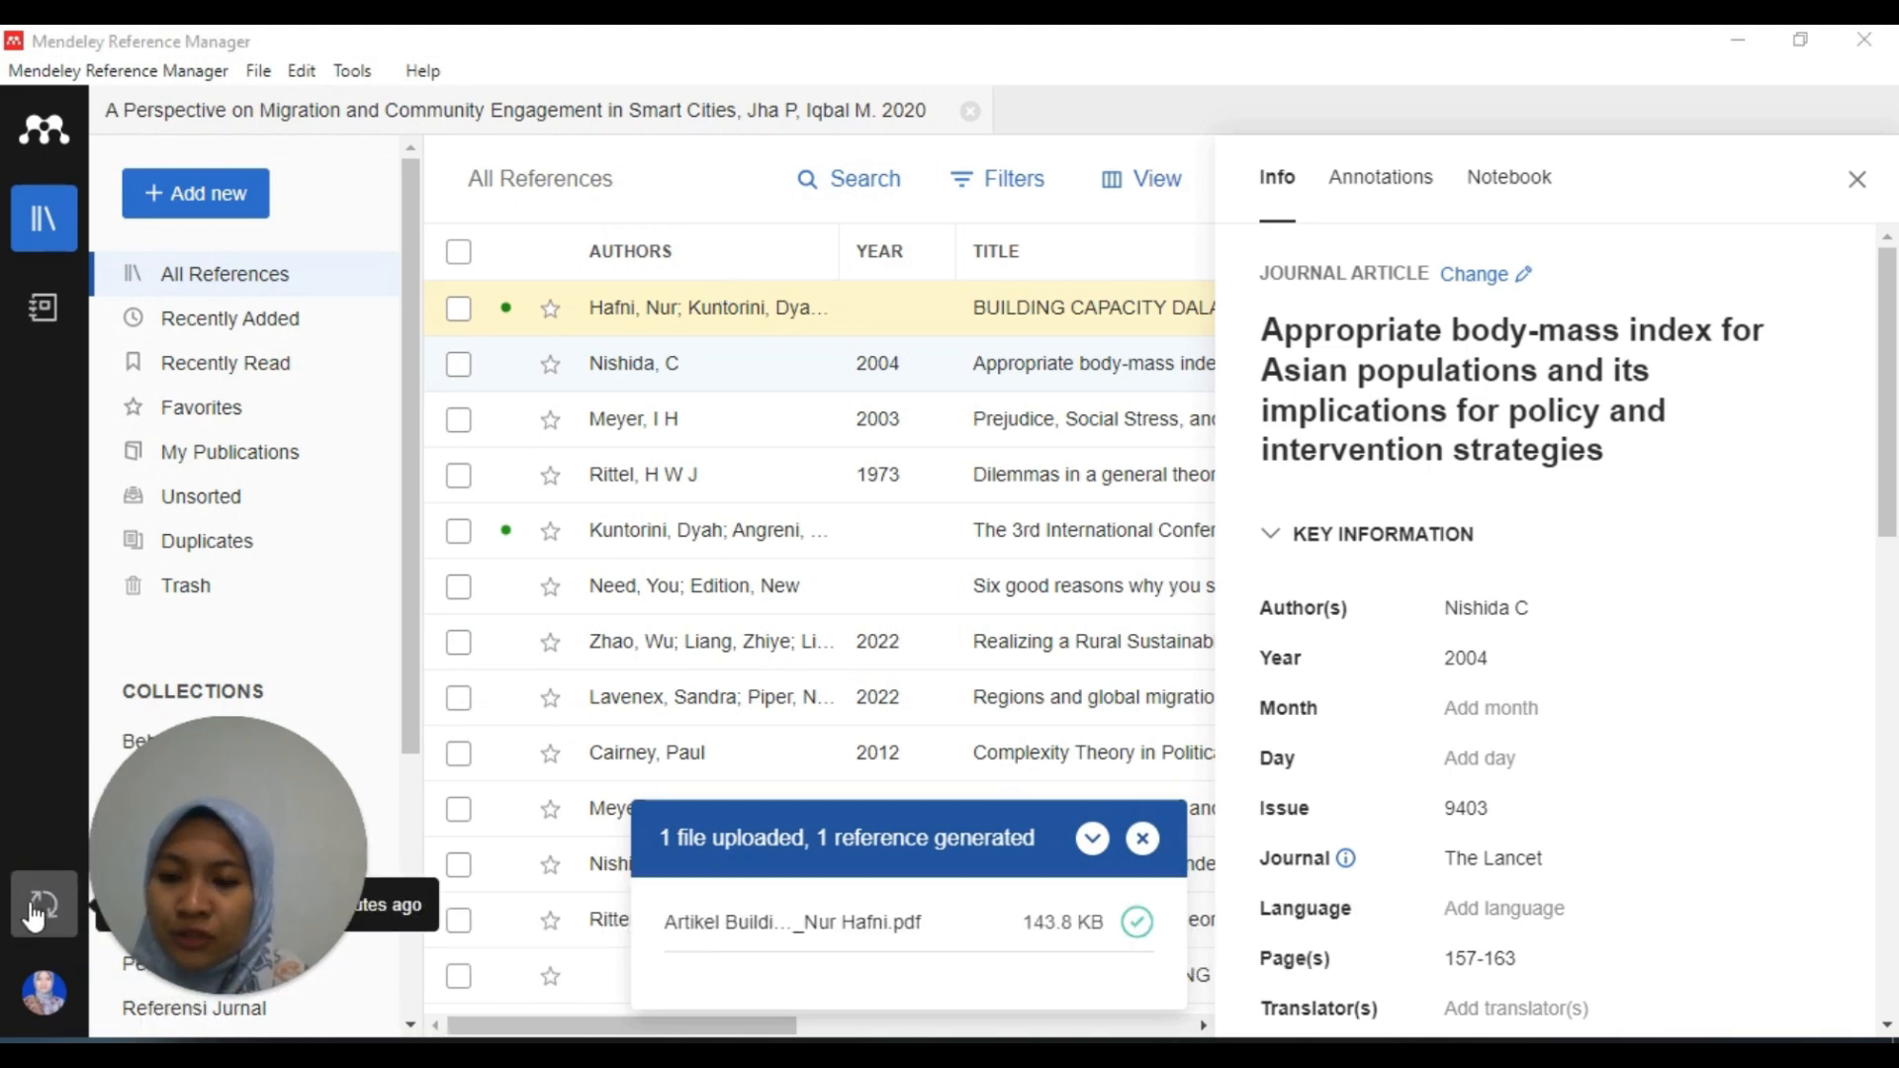
left_click(37, 915)
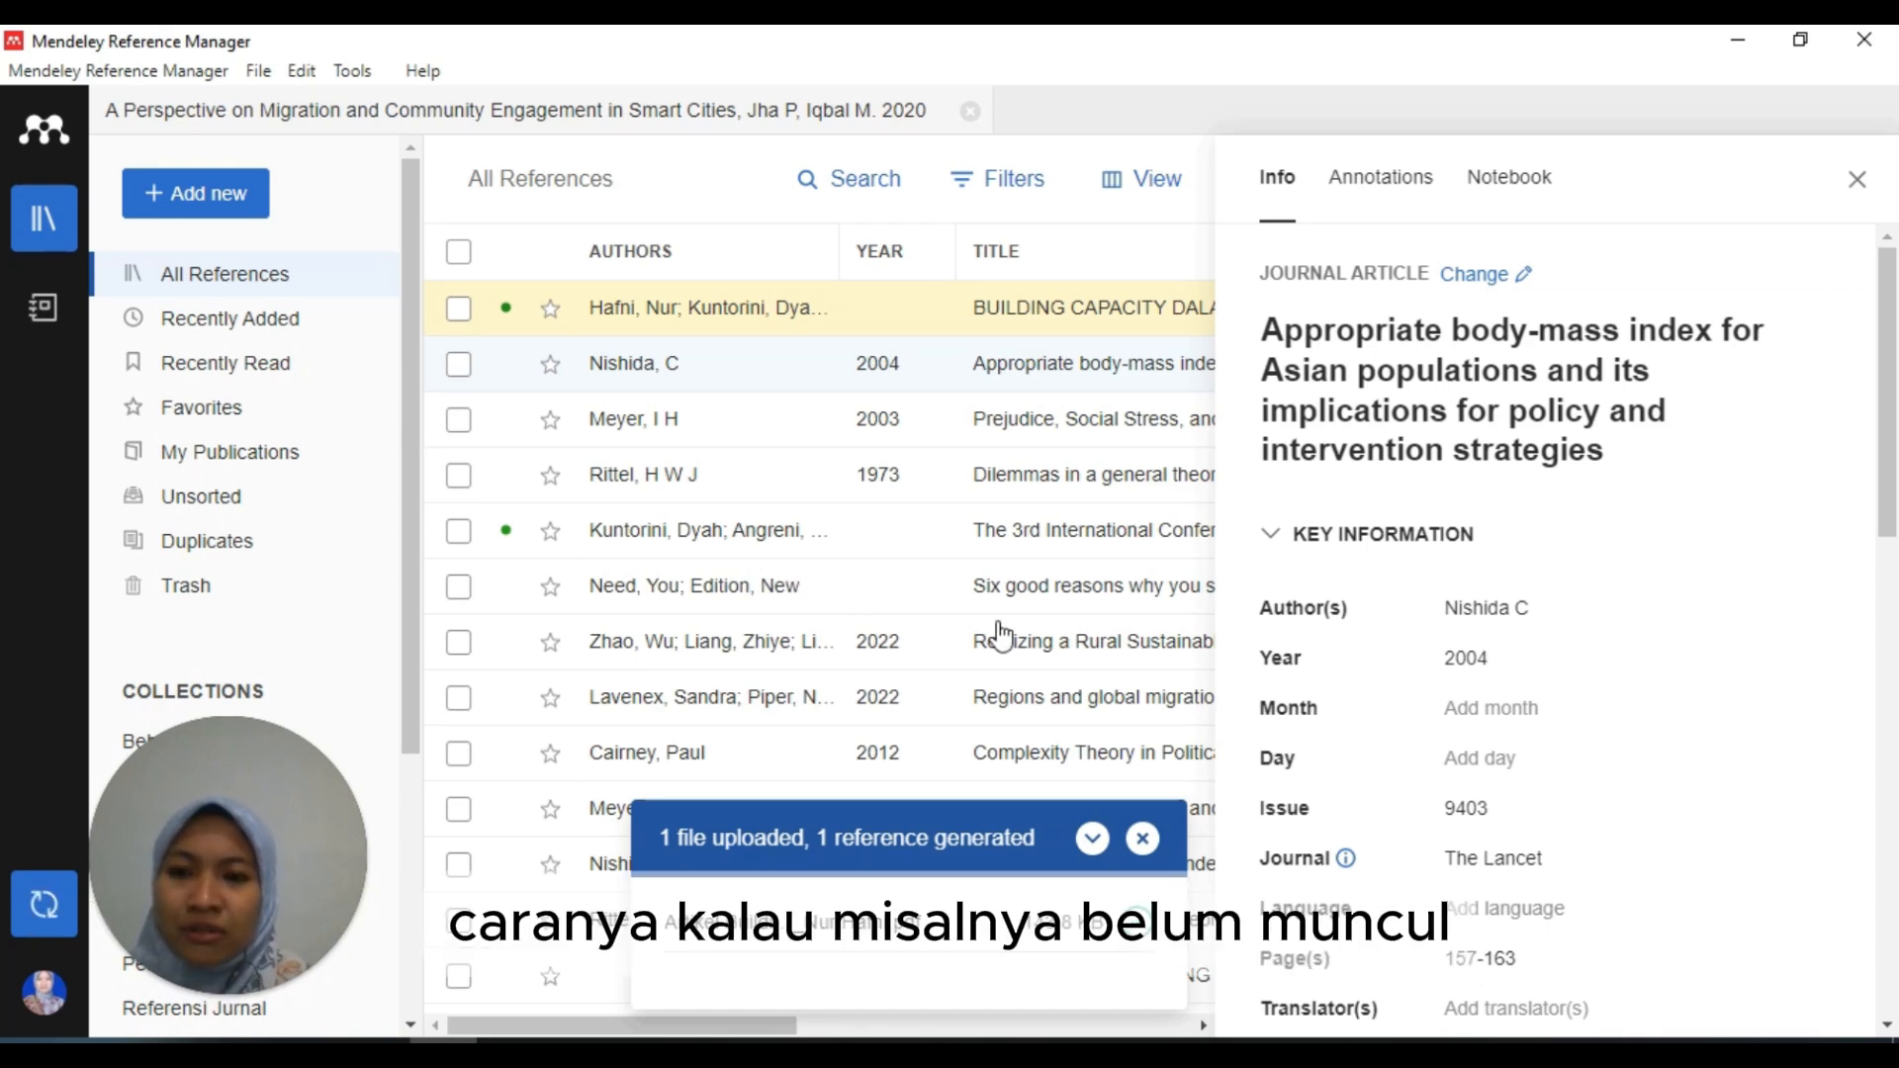
Step: Open the imported "BUILDING CAPACITY DALAM PENDIDIKAN ANTI KORUPSI" reference, dismiss the upload notice and review its metadata
left_click(759, 318)
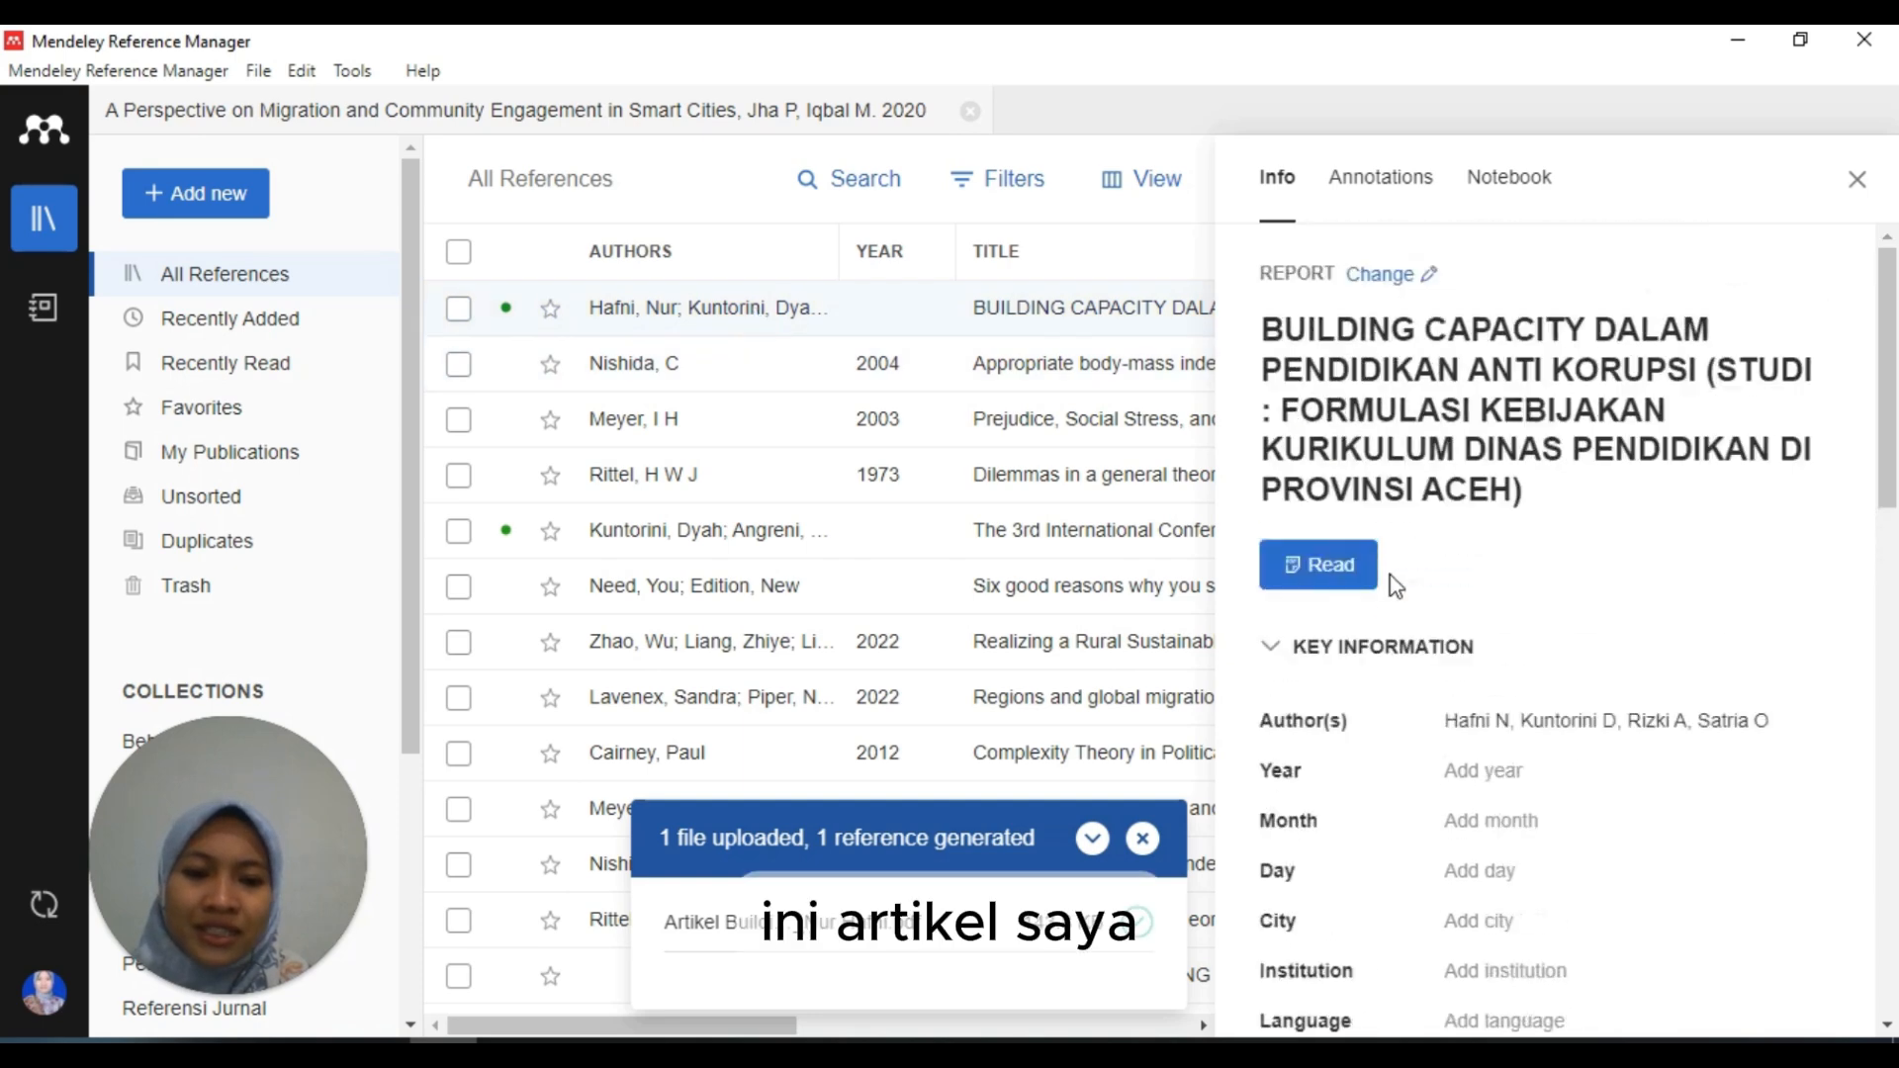
scroll(1385, 580, "down", 6)
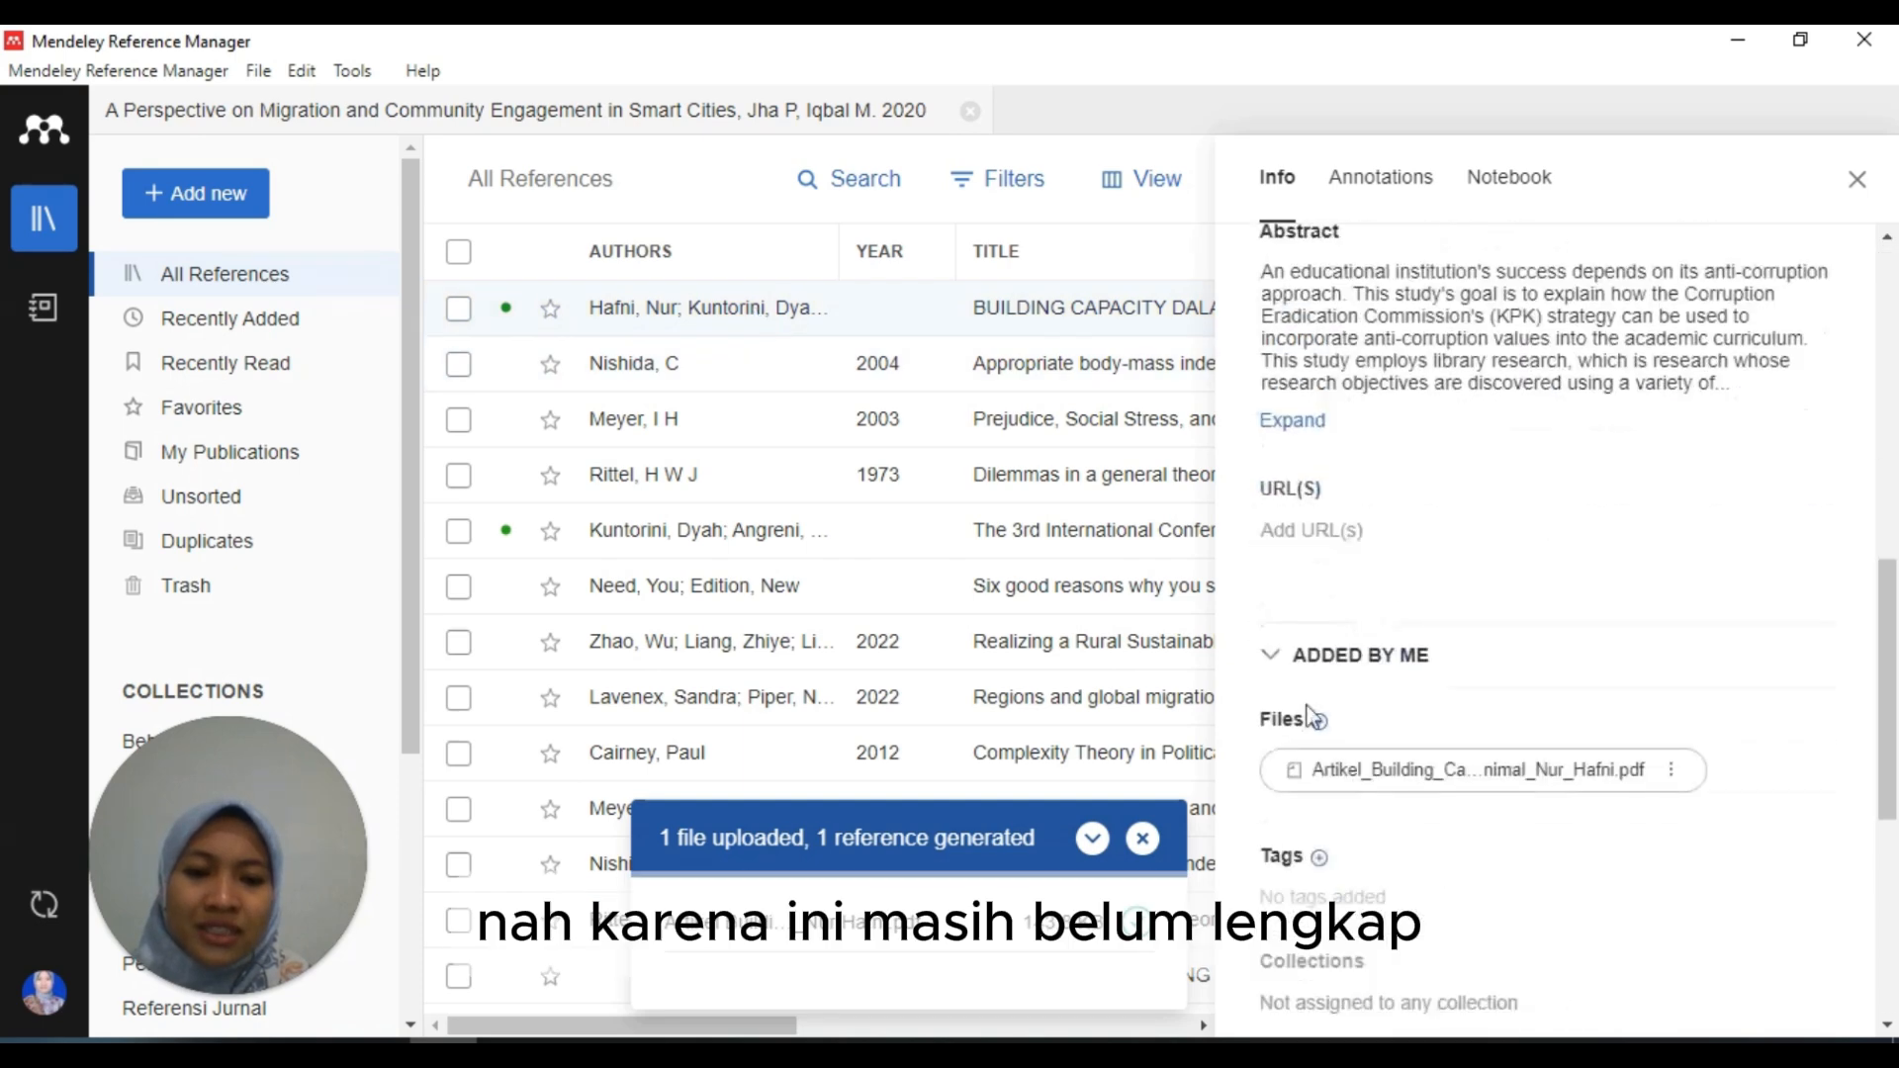
left_click(1143, 839)
scroll(1357, 721, "up", 5)
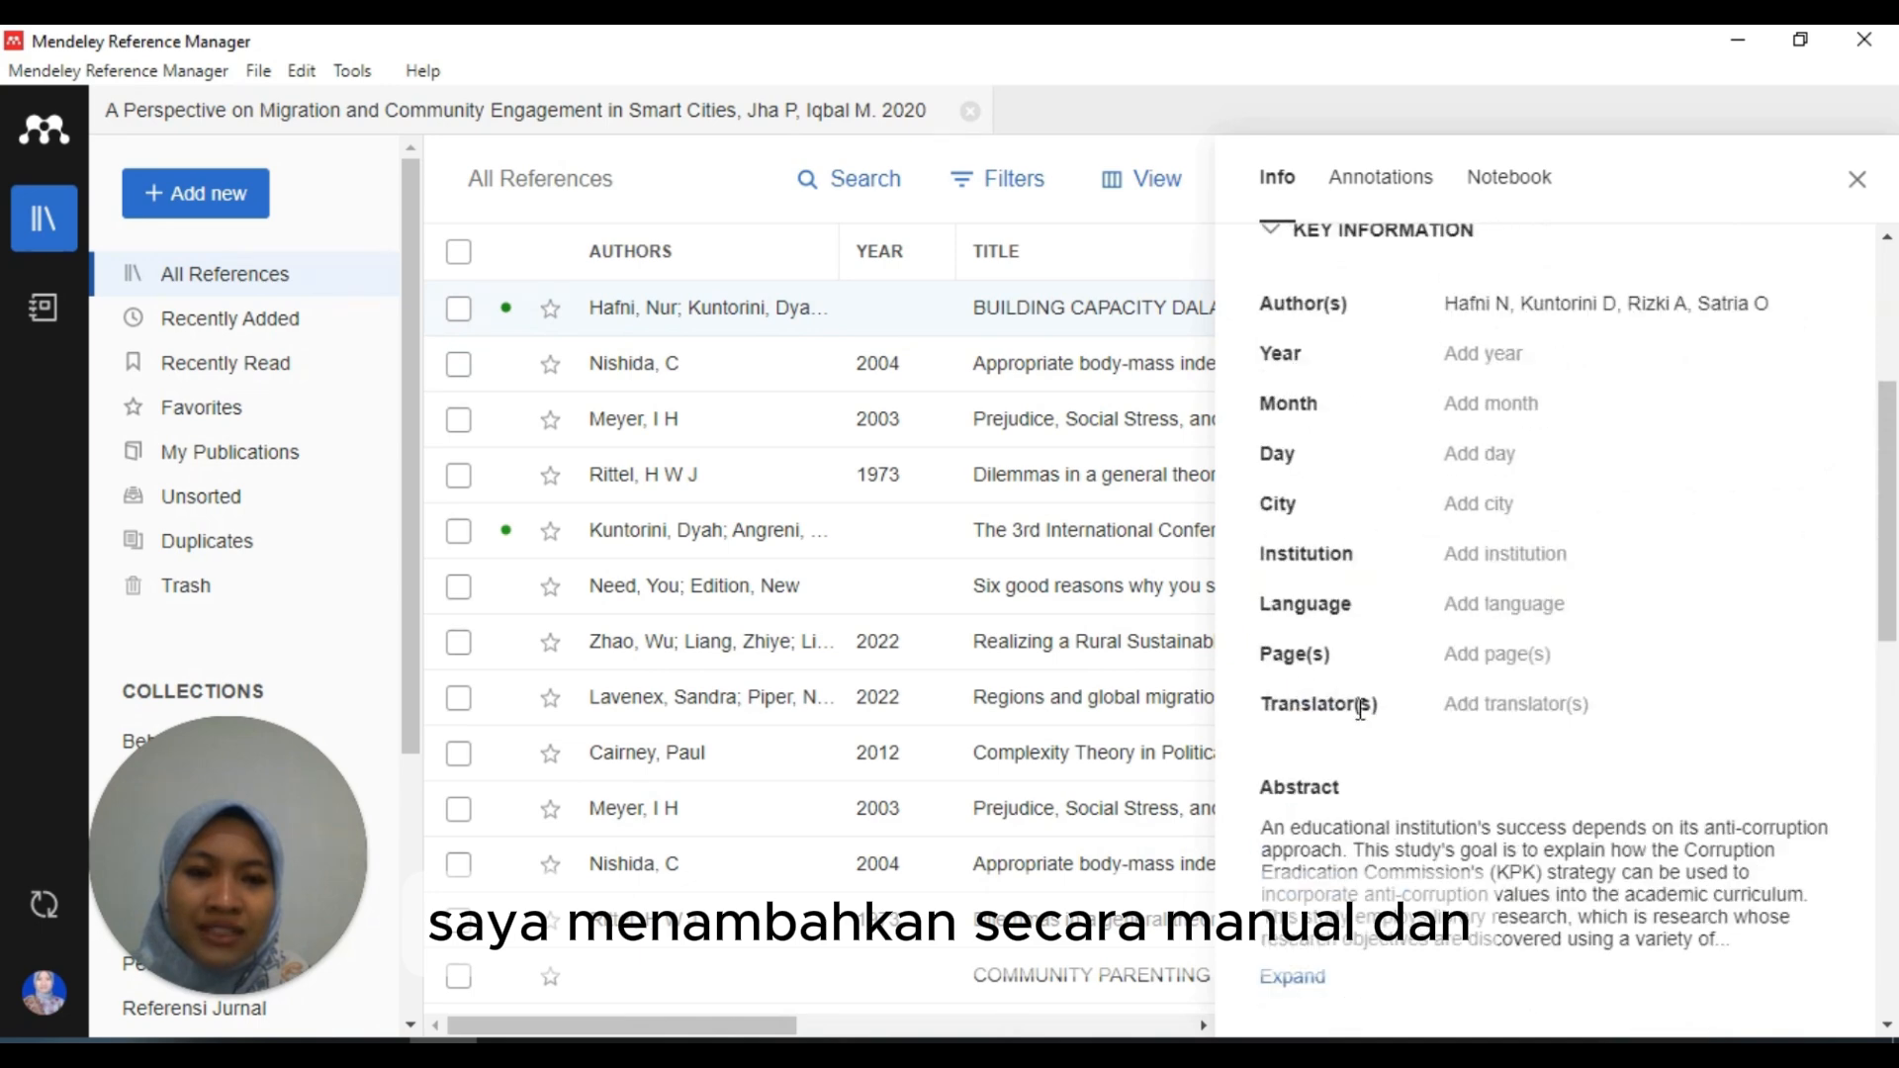
scroll(1357, 708, "down", 3)
scroll(1356, 721, "up", 7)
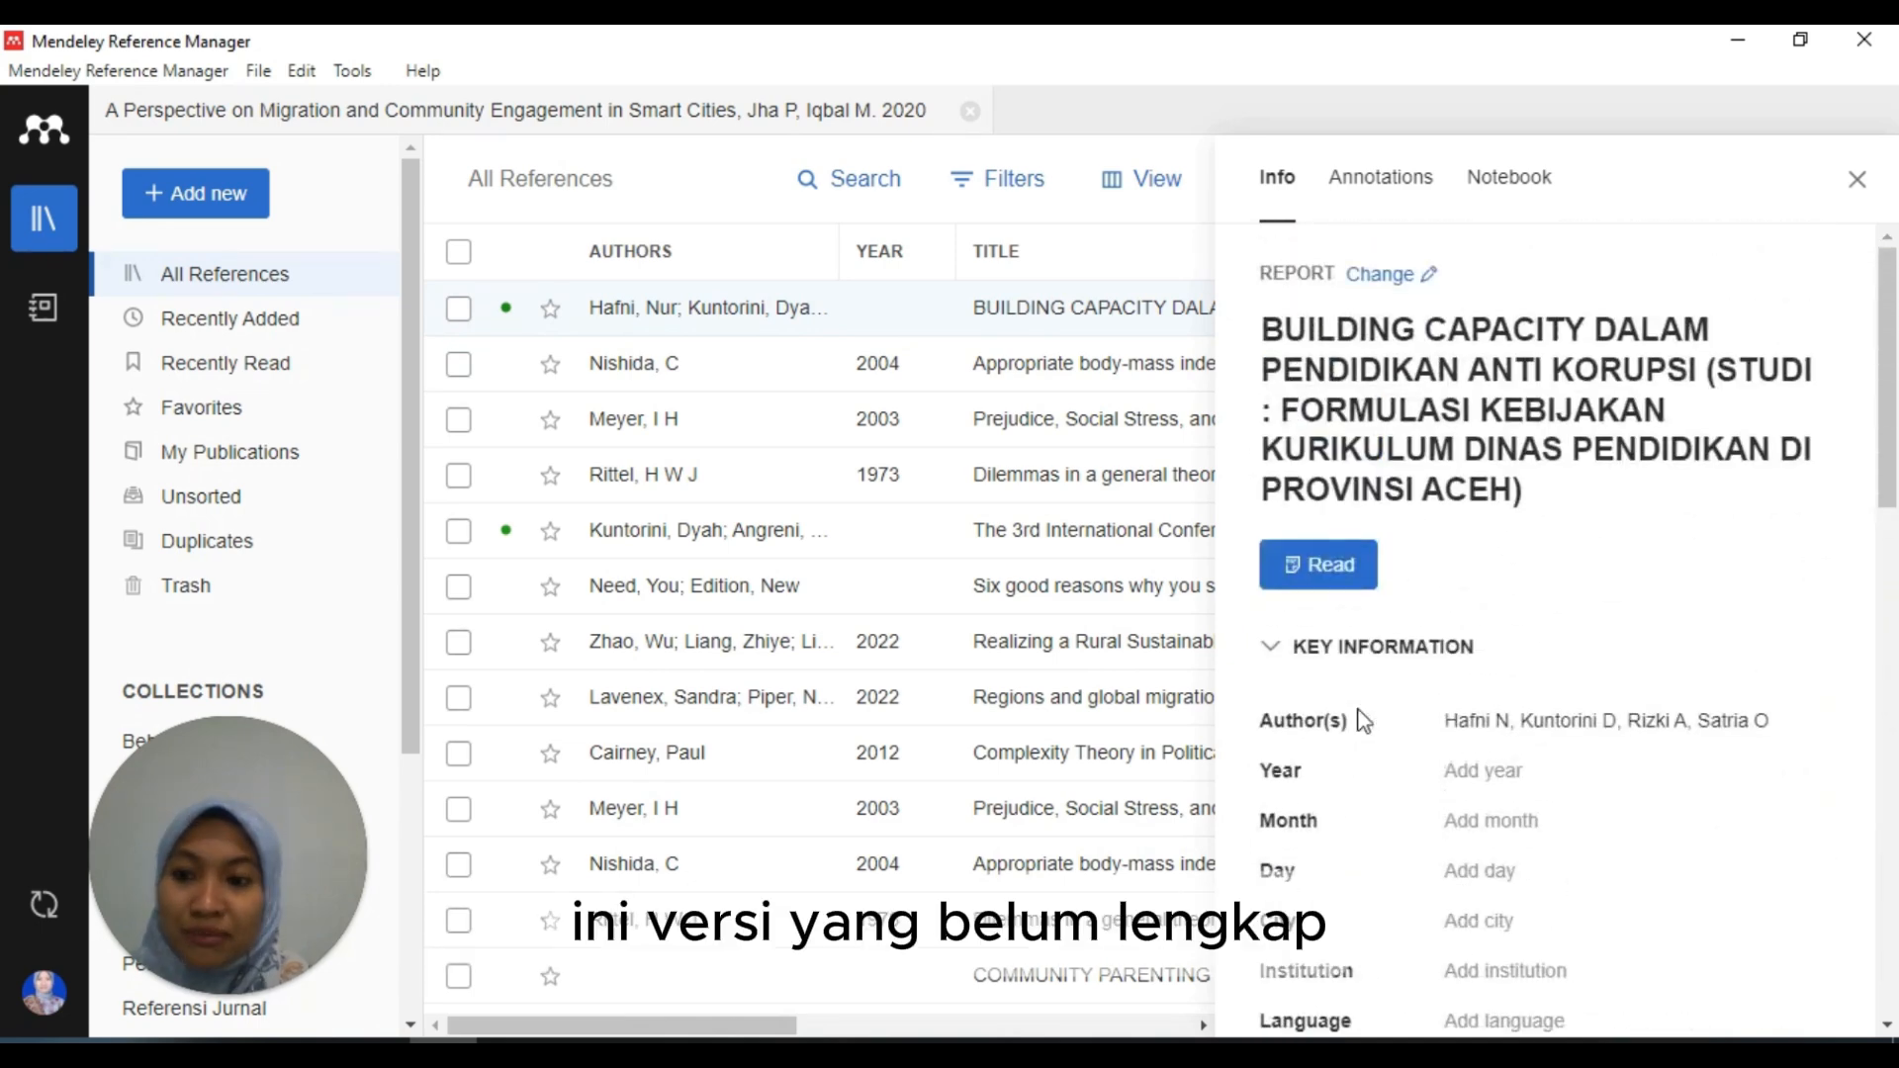
Step: Check the imported reference's year field and available citation actions, and close its details
left_click(1479, 771)
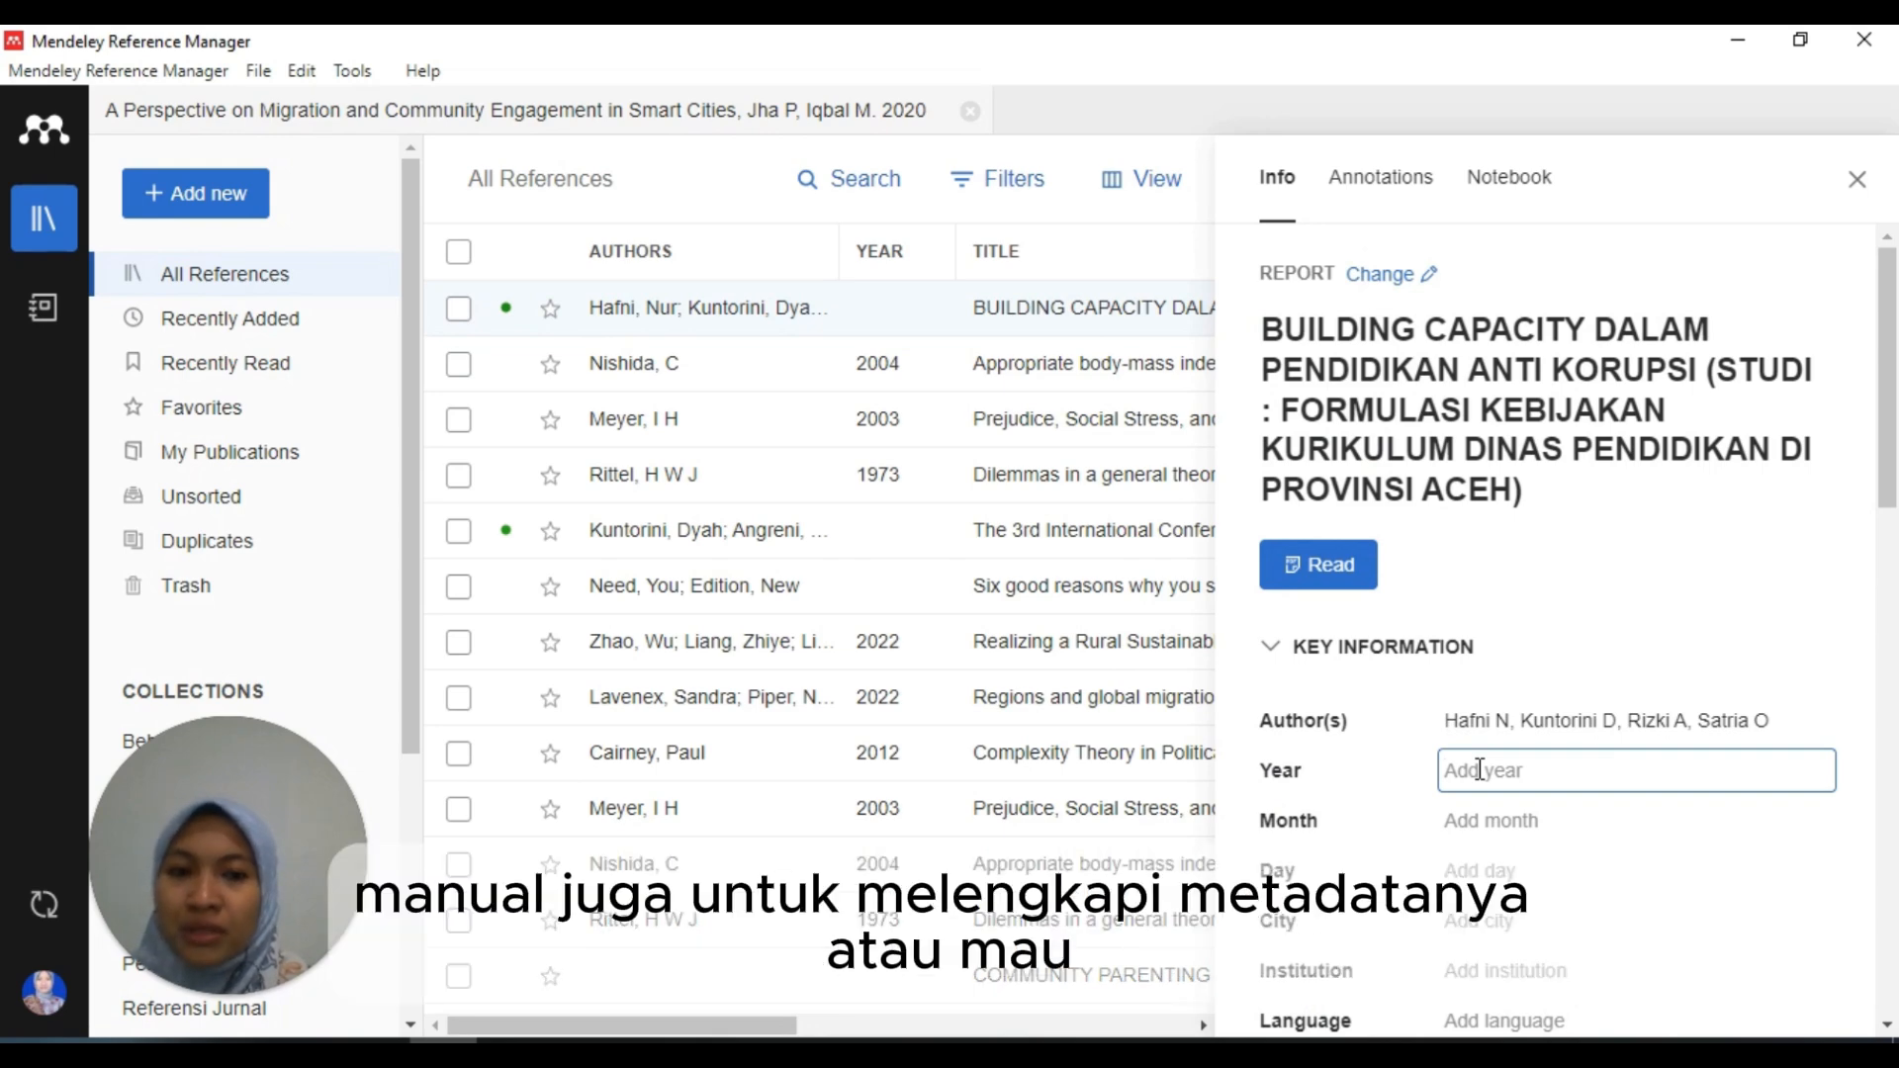
right_click(699, 315)
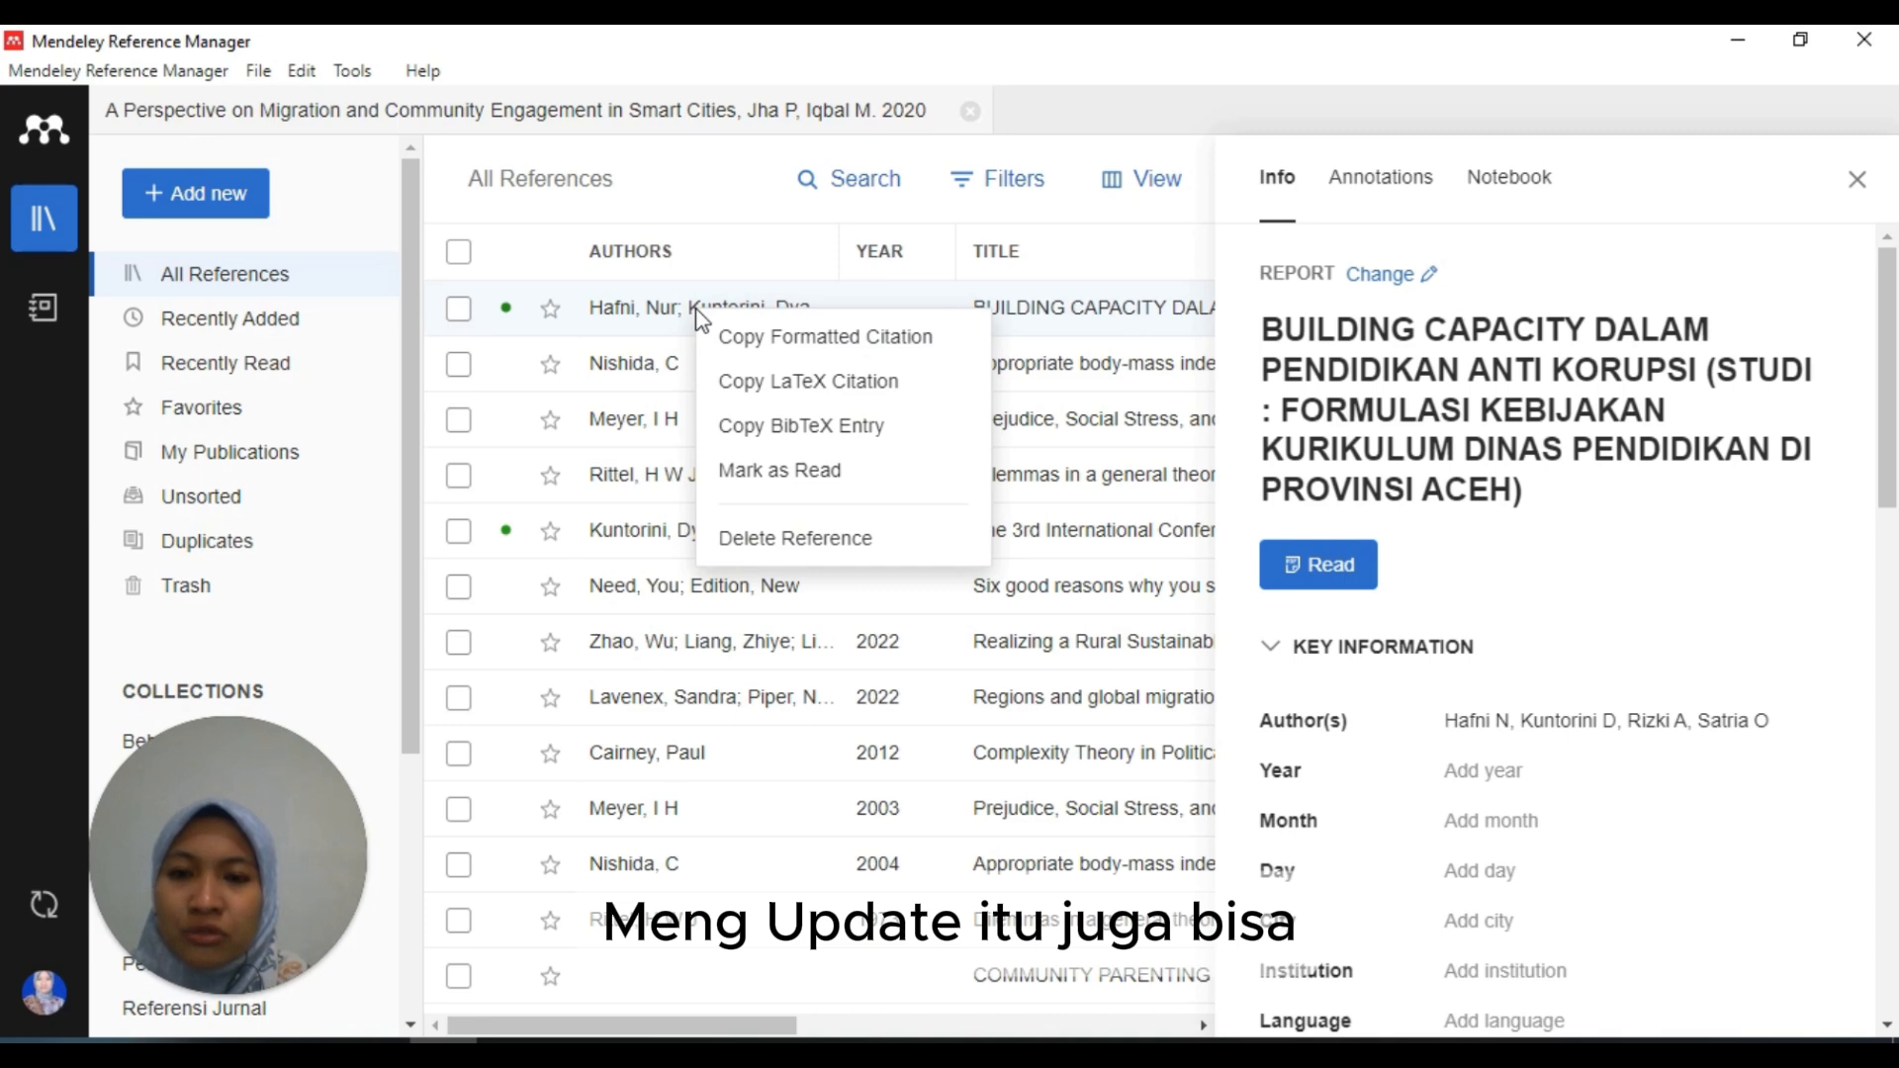
left_click(663, 176)
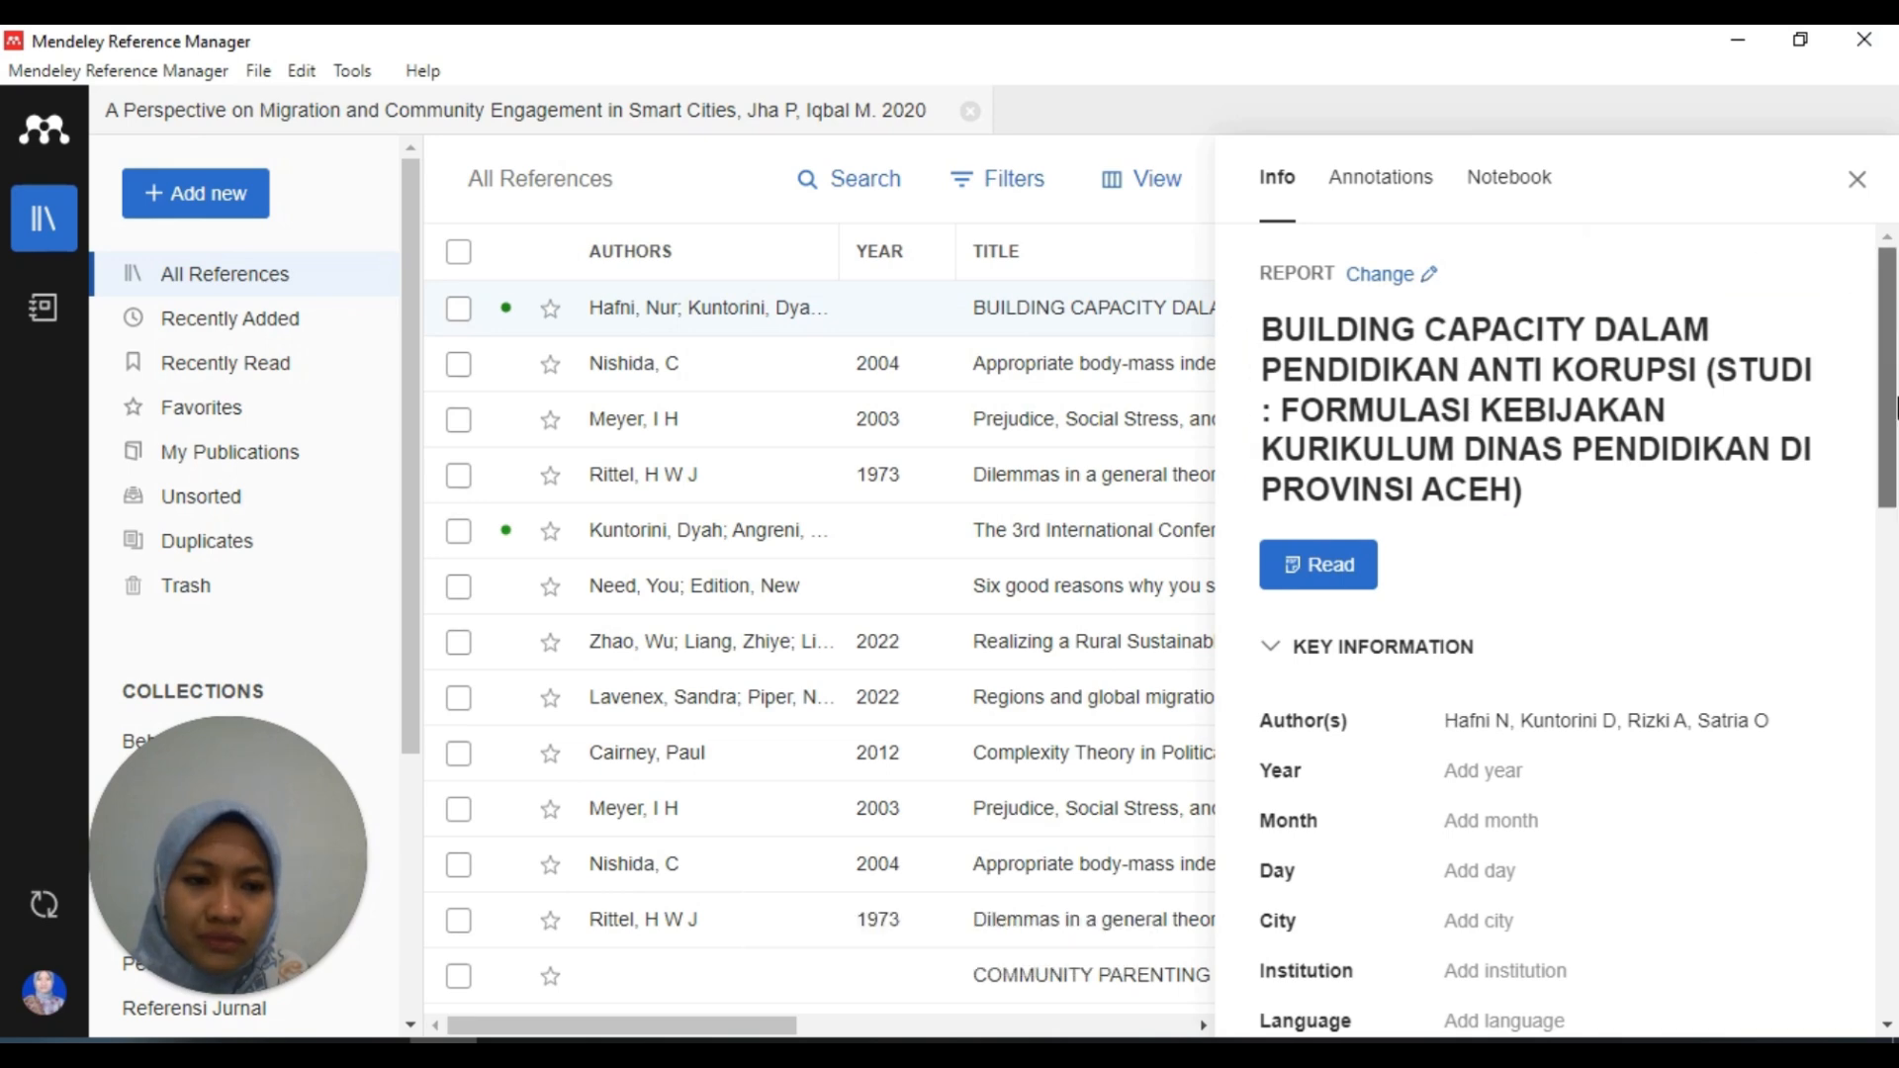
left_click_drag(1887, 306, 1895, 984)
scroll(1864, 198, "up", 10)
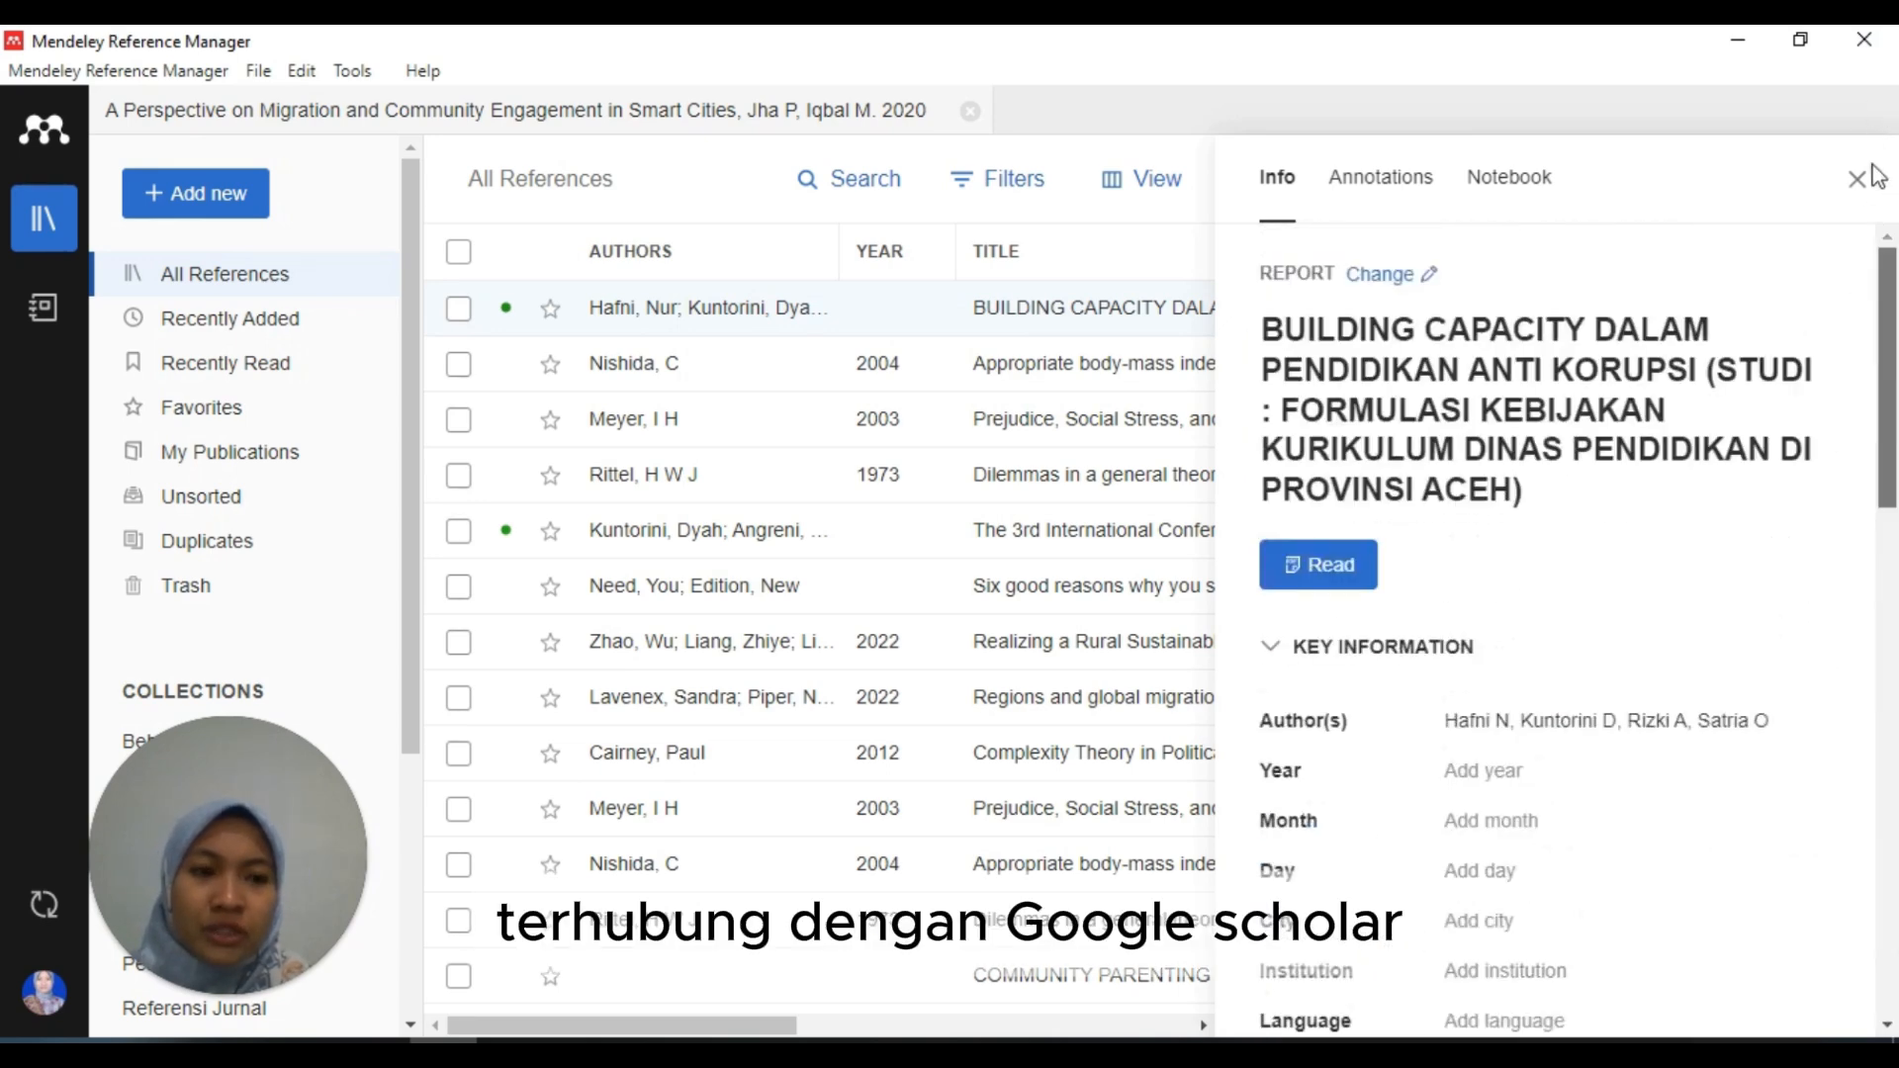
left_click(1860, 183)
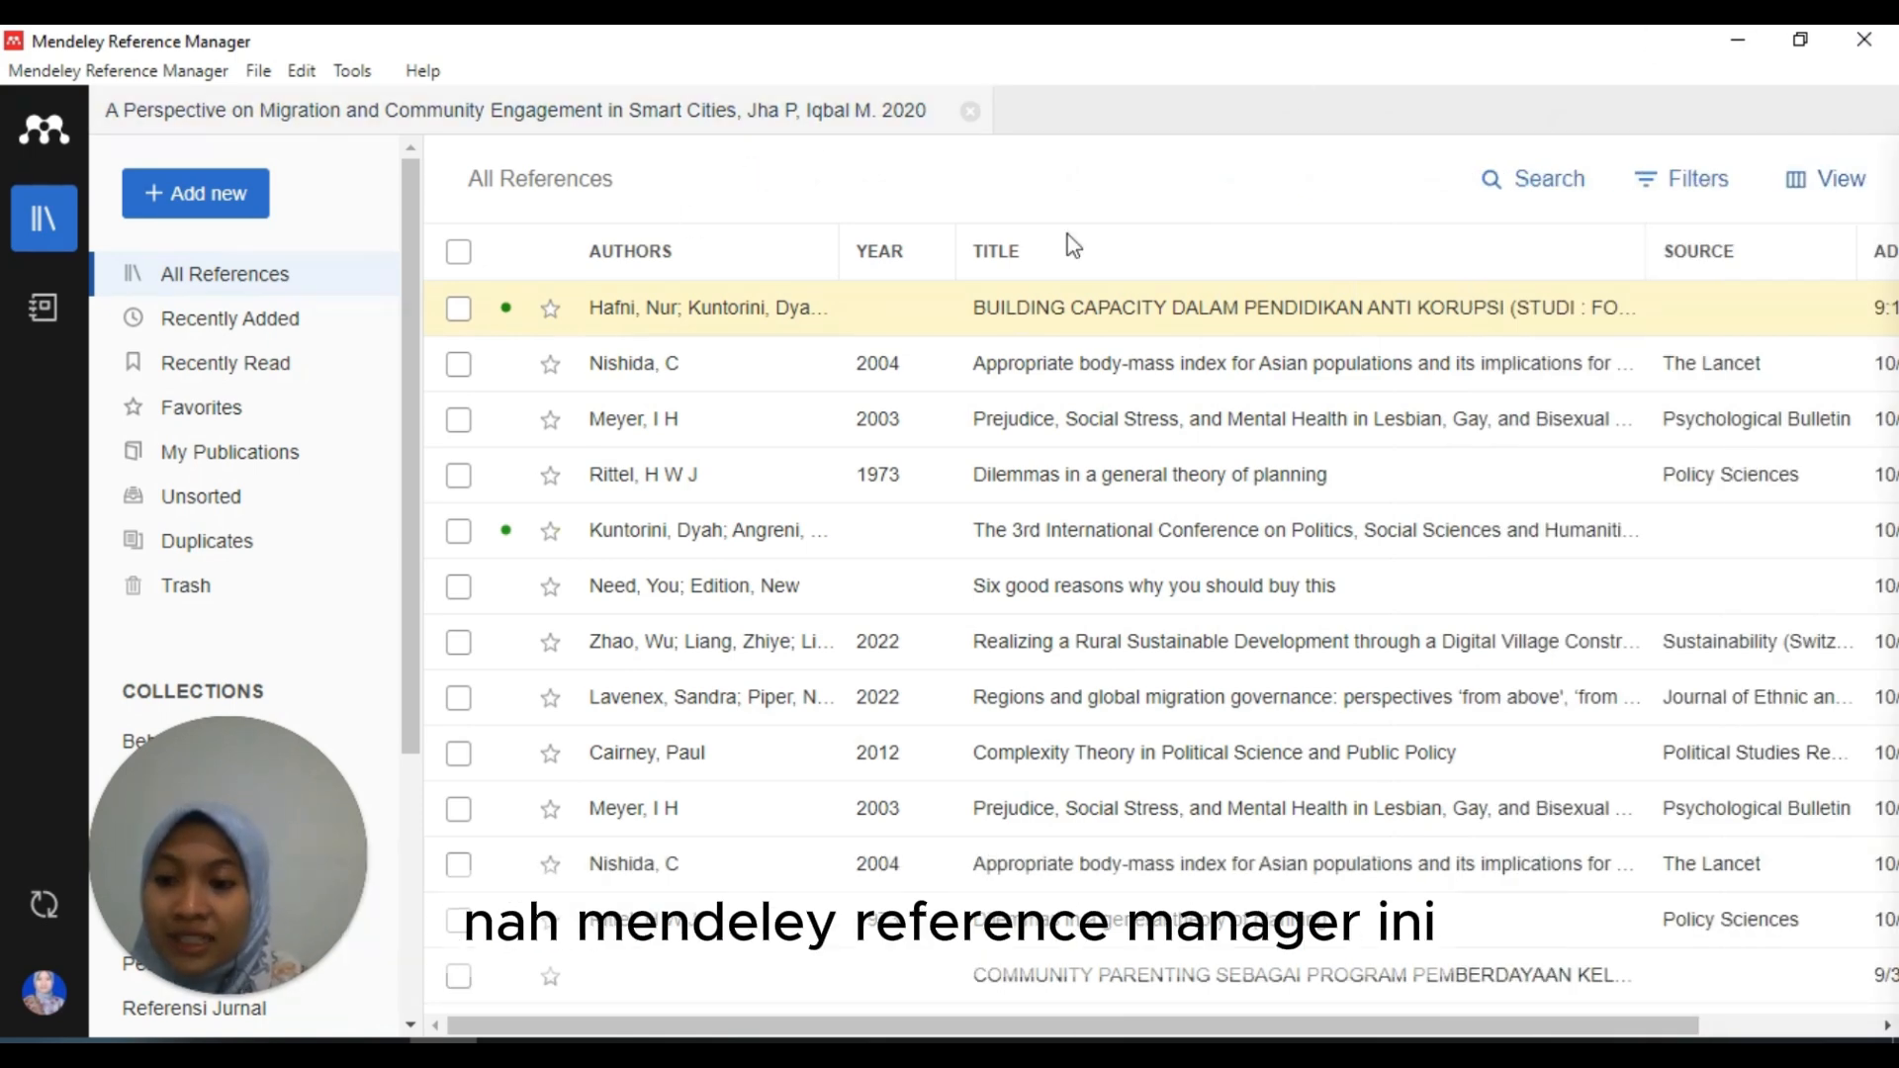
Step: Review the installation options for Mendeley Web Importer and Mendeley Cite for Microsoft Word
left_click(353, 75)
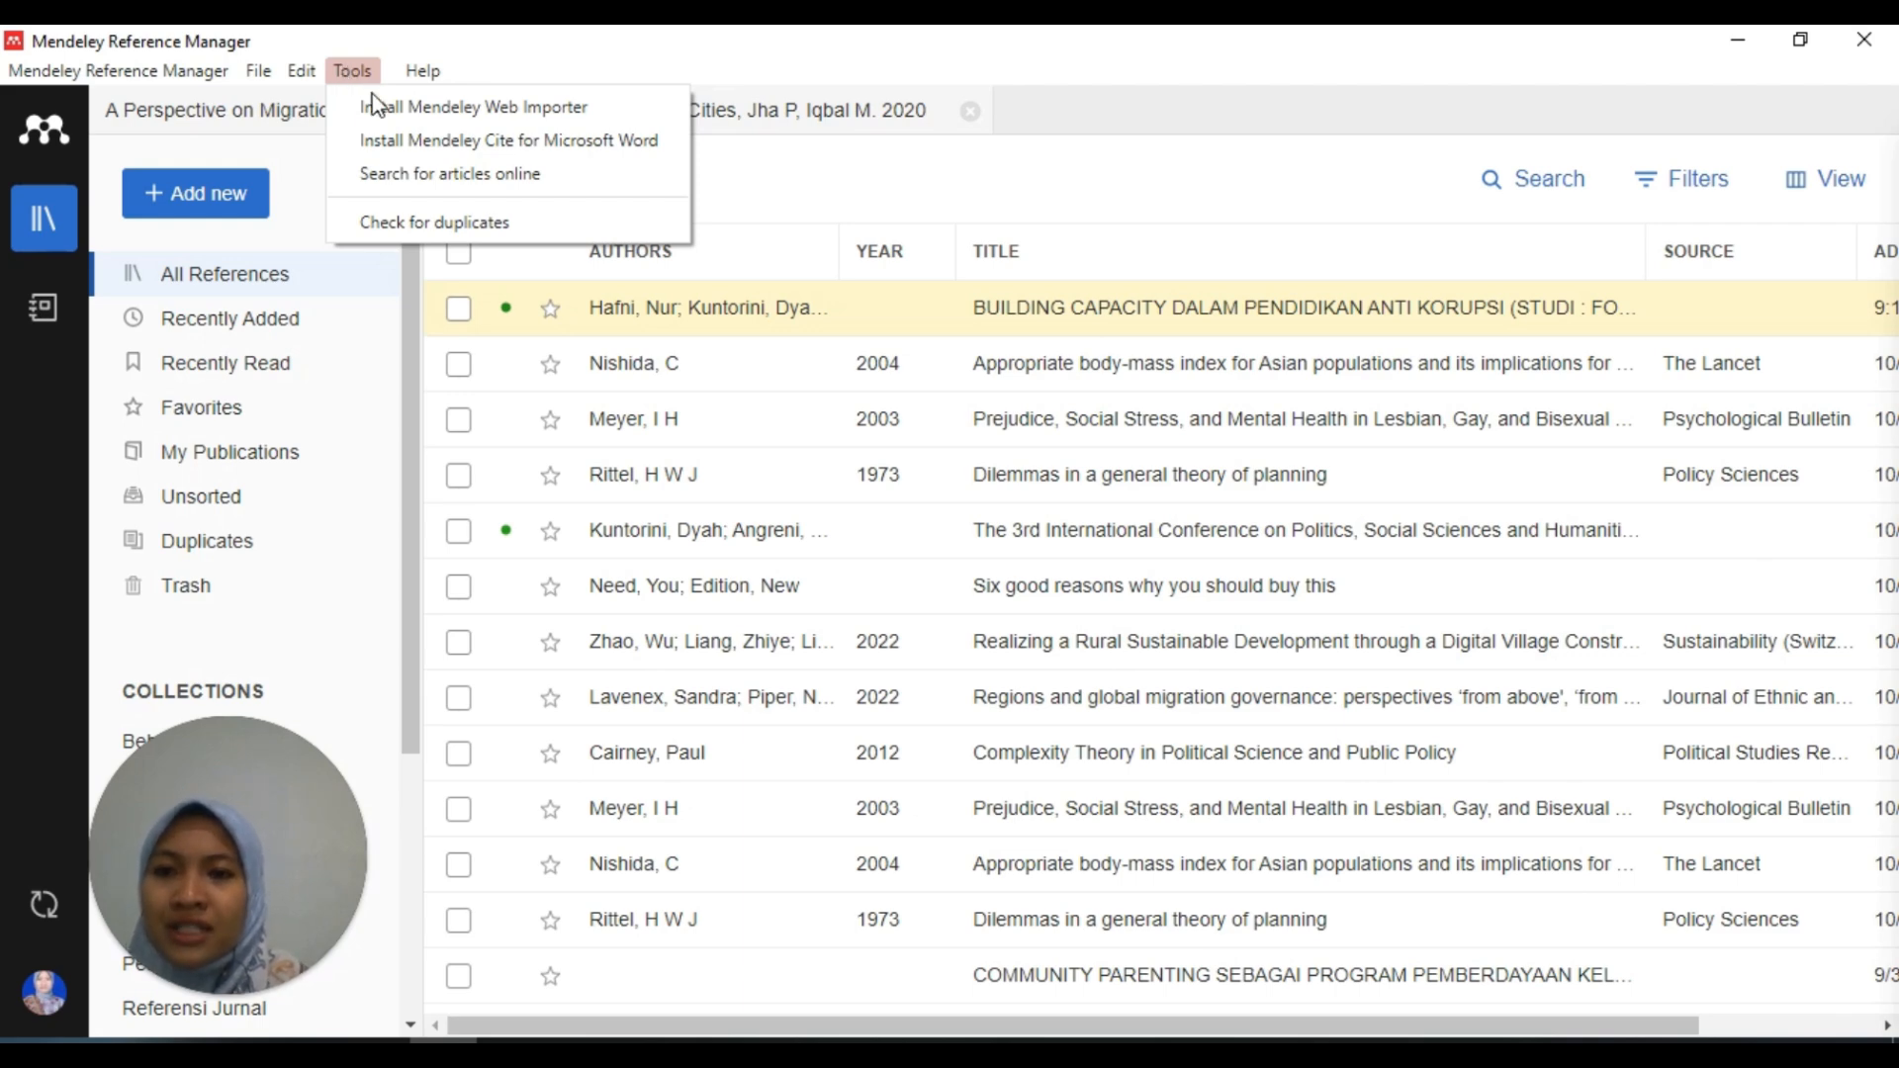
left_click(411, 153)
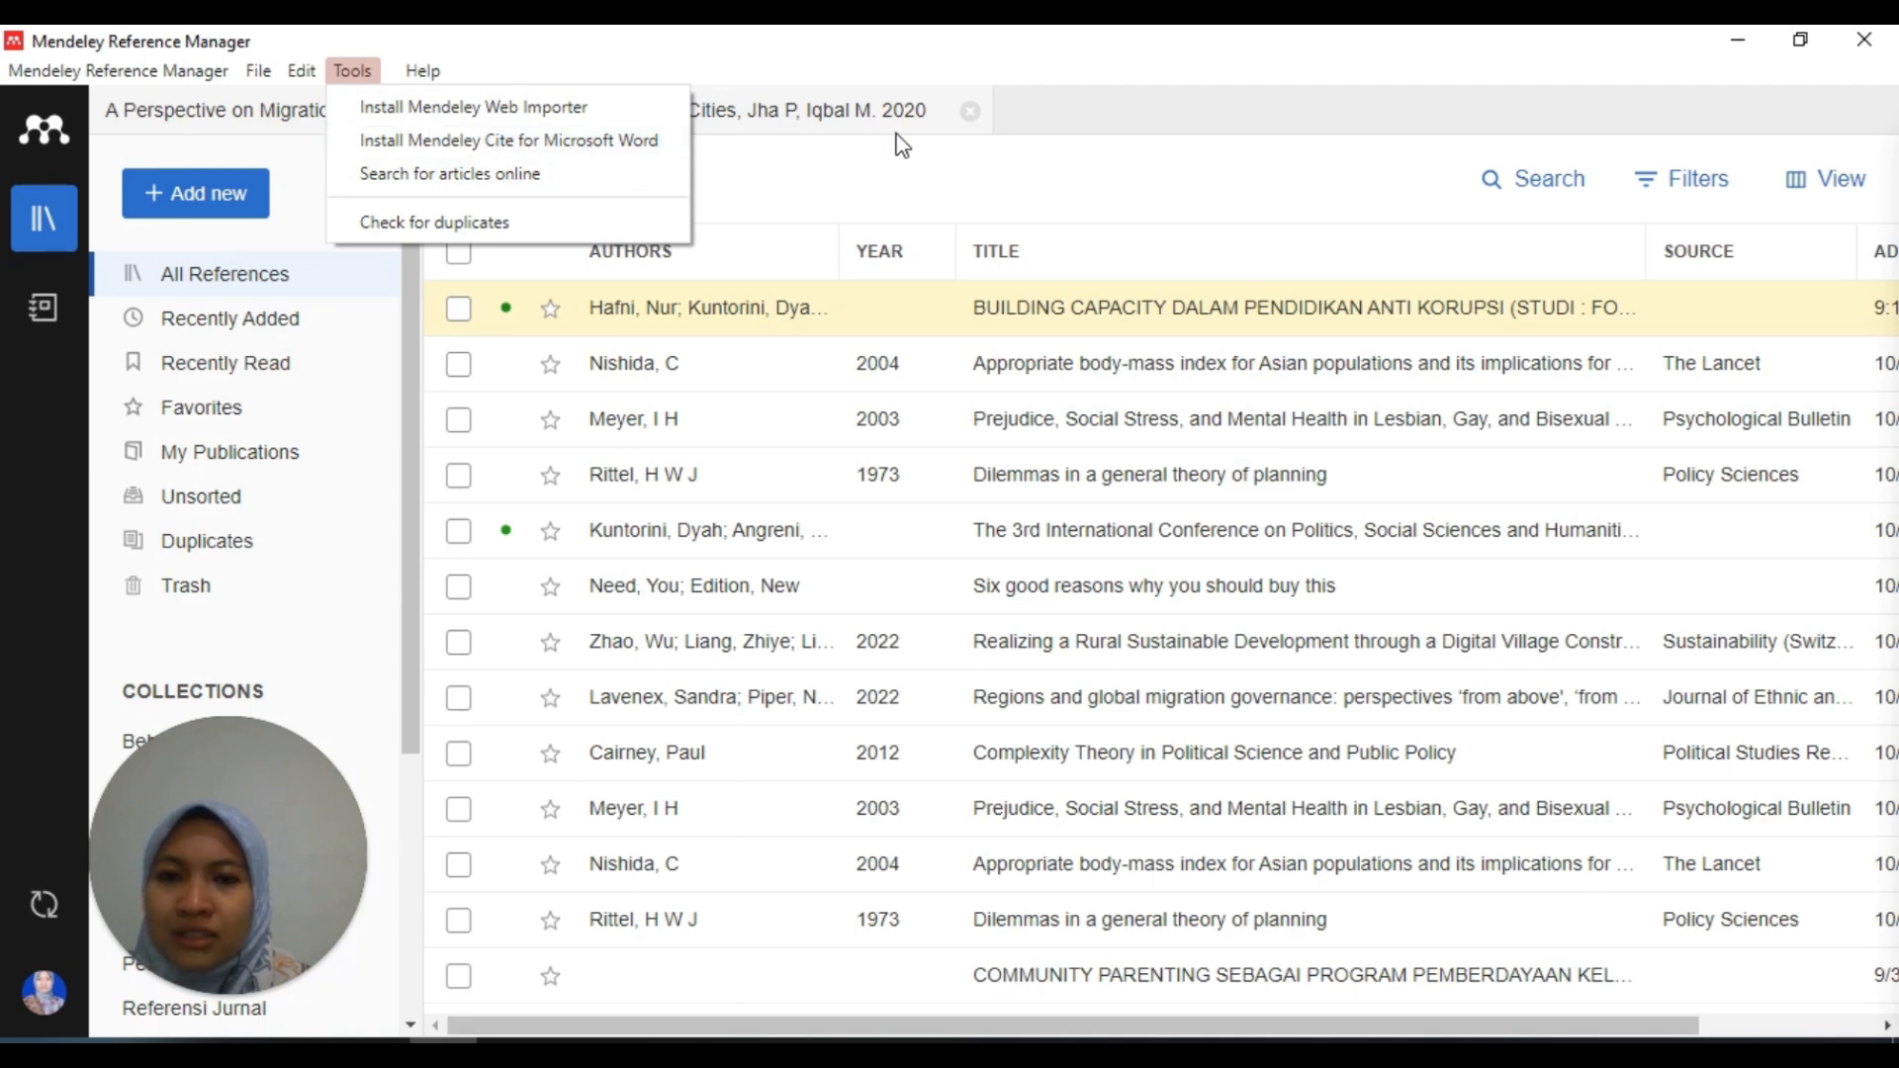
key("Escape")
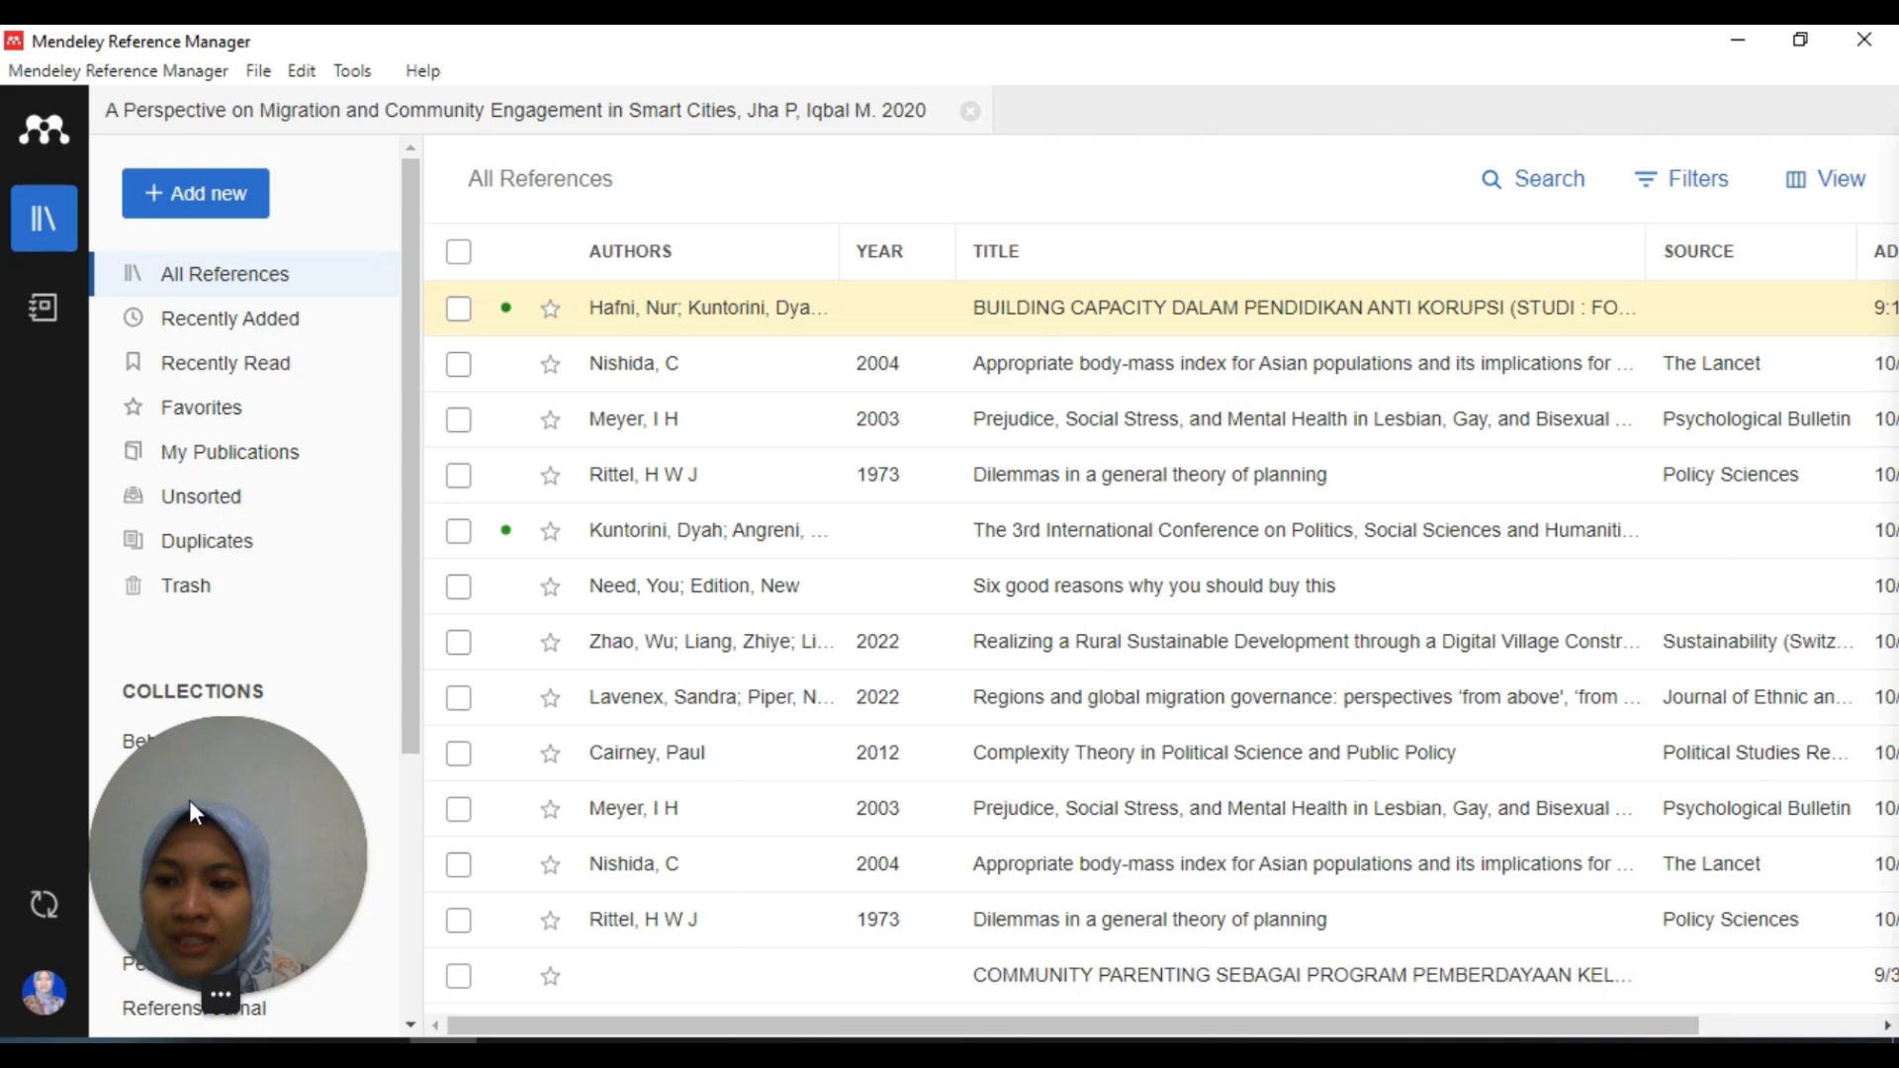
Step: Open the new group name entry without creating a group, and browse the Governance, Kebijakan Publik, Referensi Thesis and Social Policy collections
left_click_drag(188, 800, 342, 817)
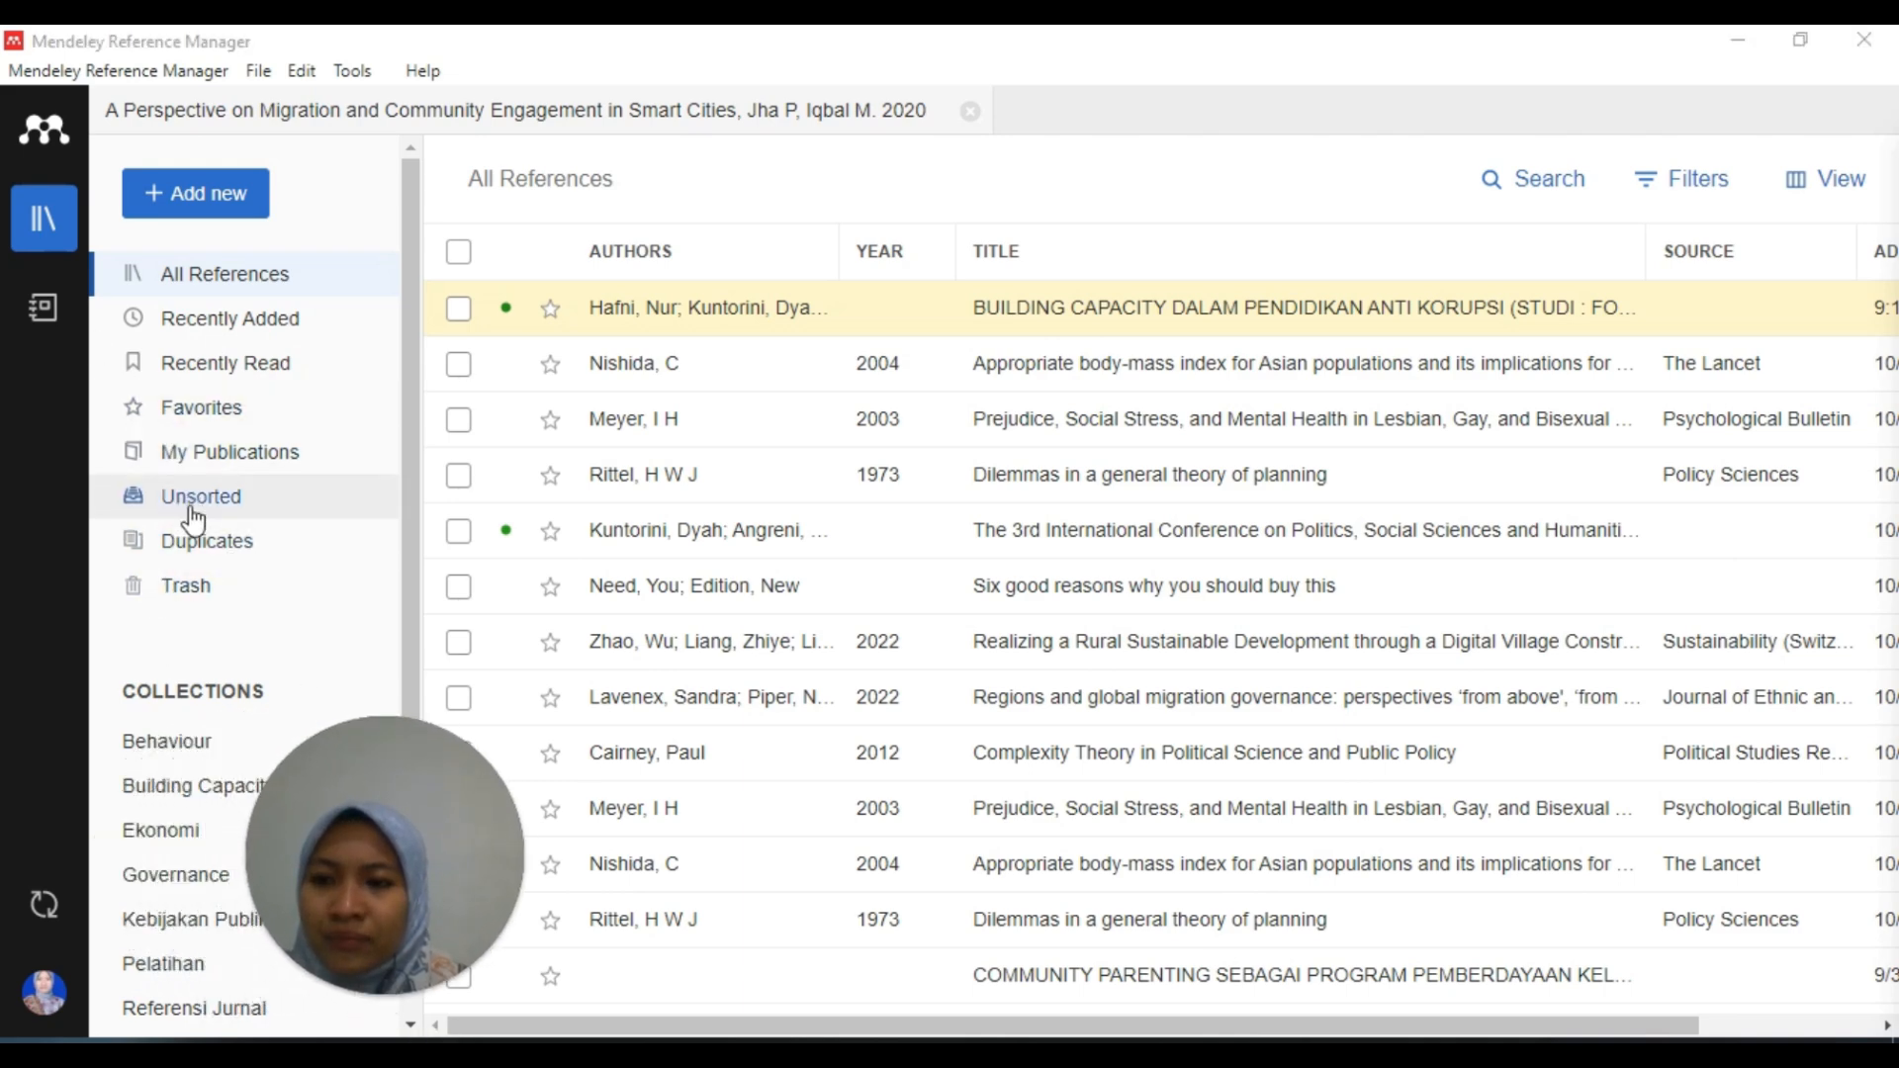
left_click_drag(403, 443, 439, 863)
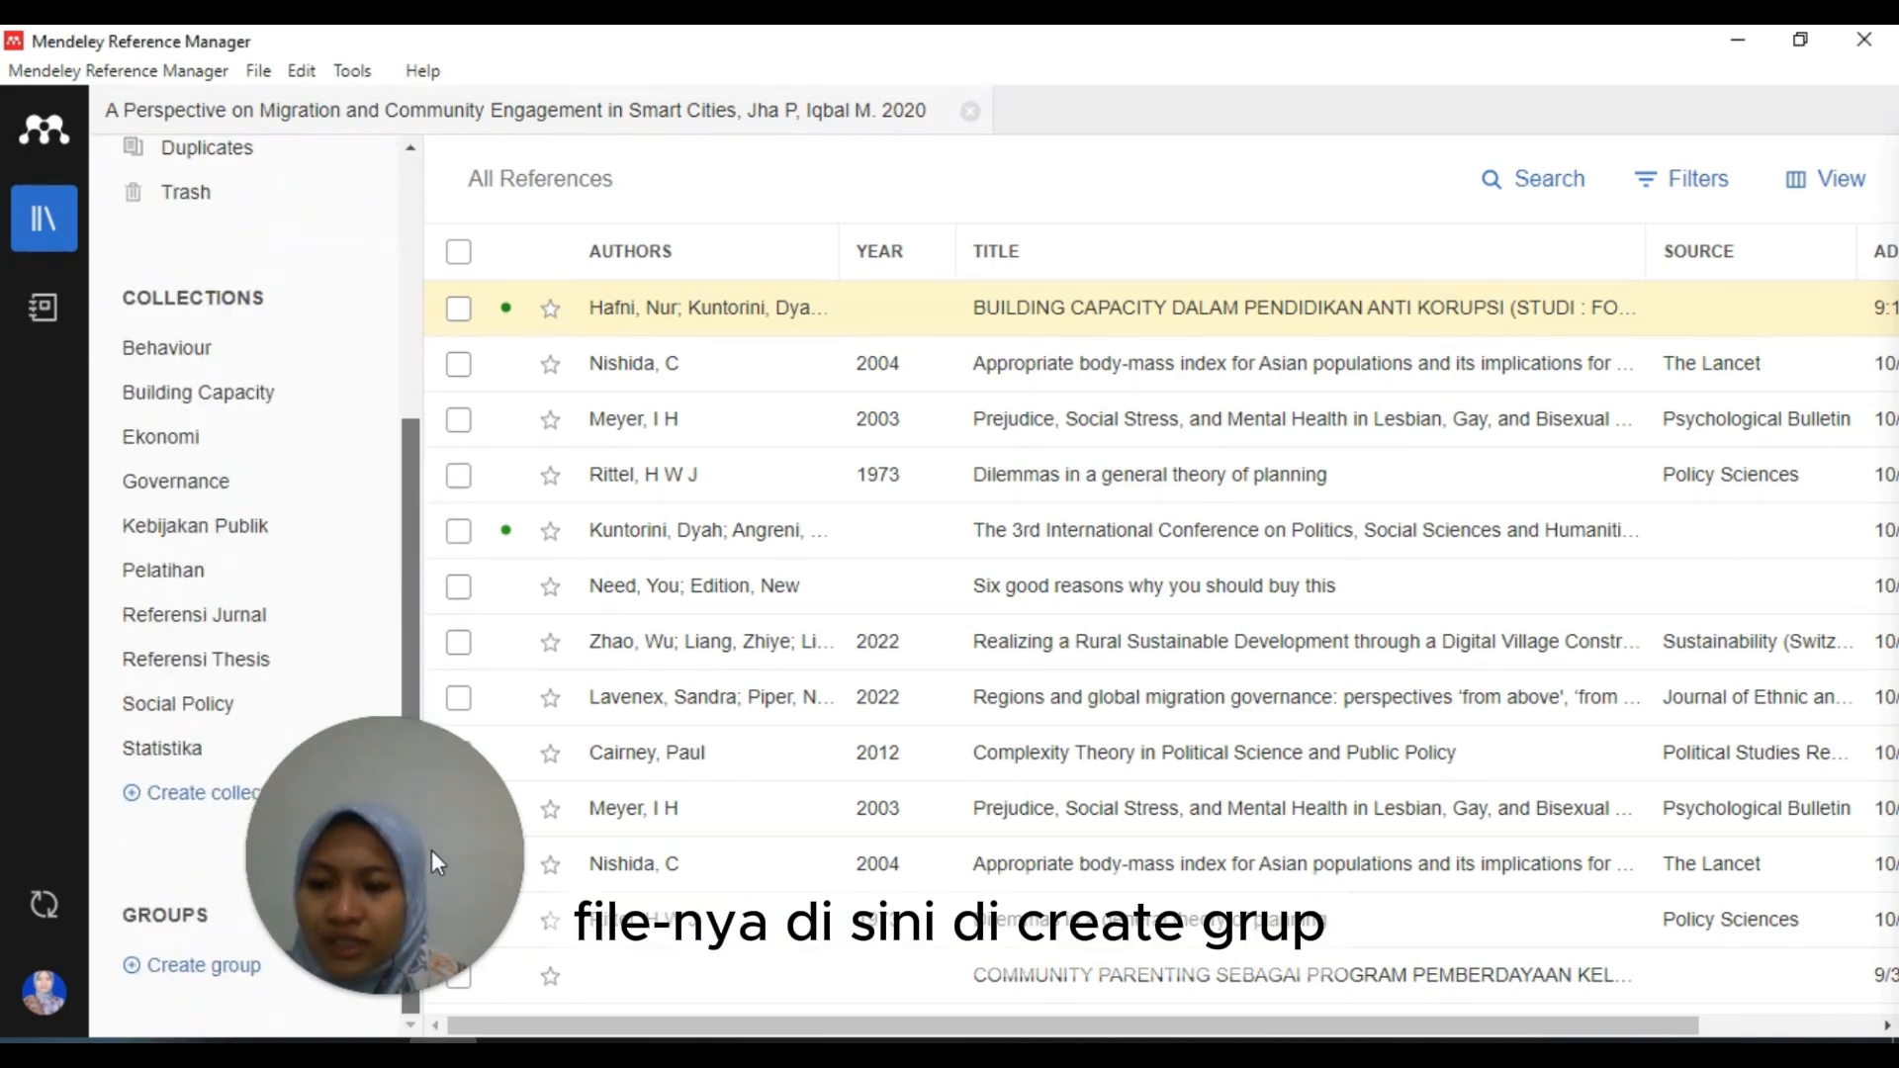
left_click(206, 966)
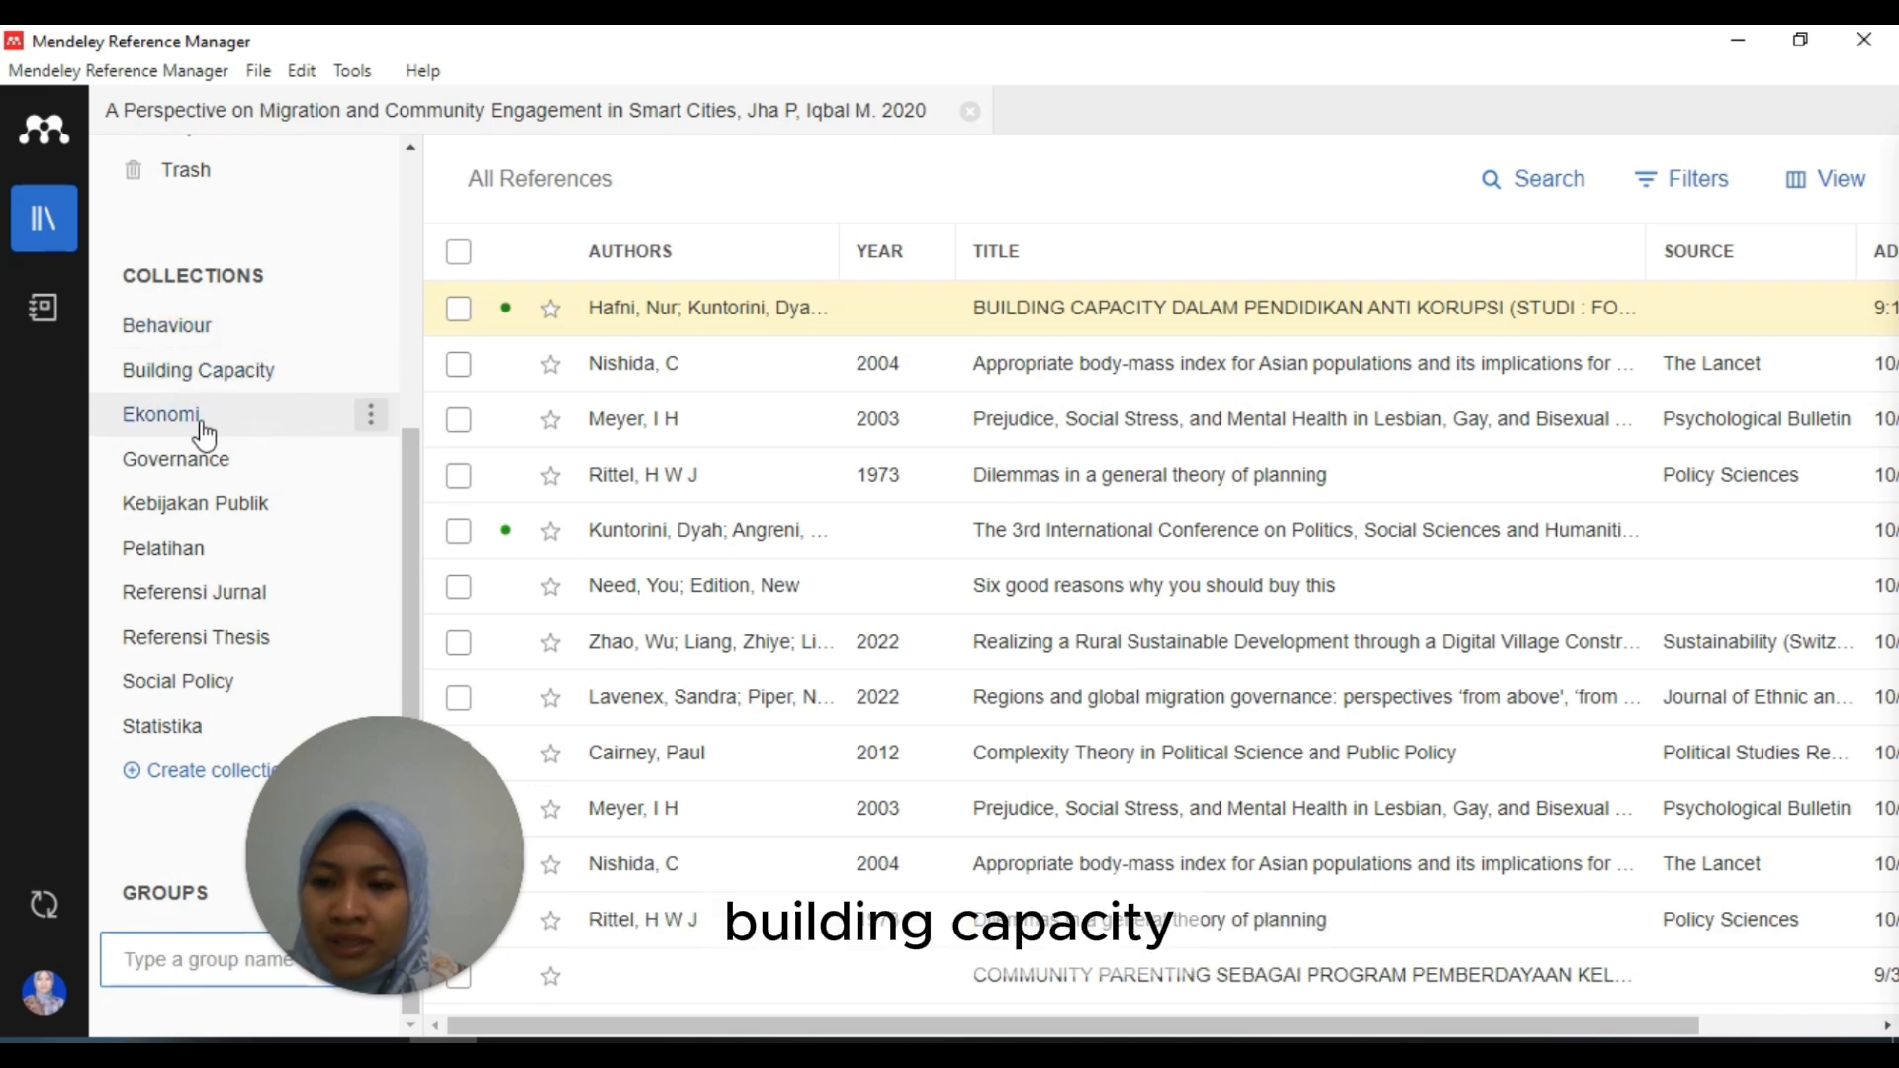
left_click(210, 463)
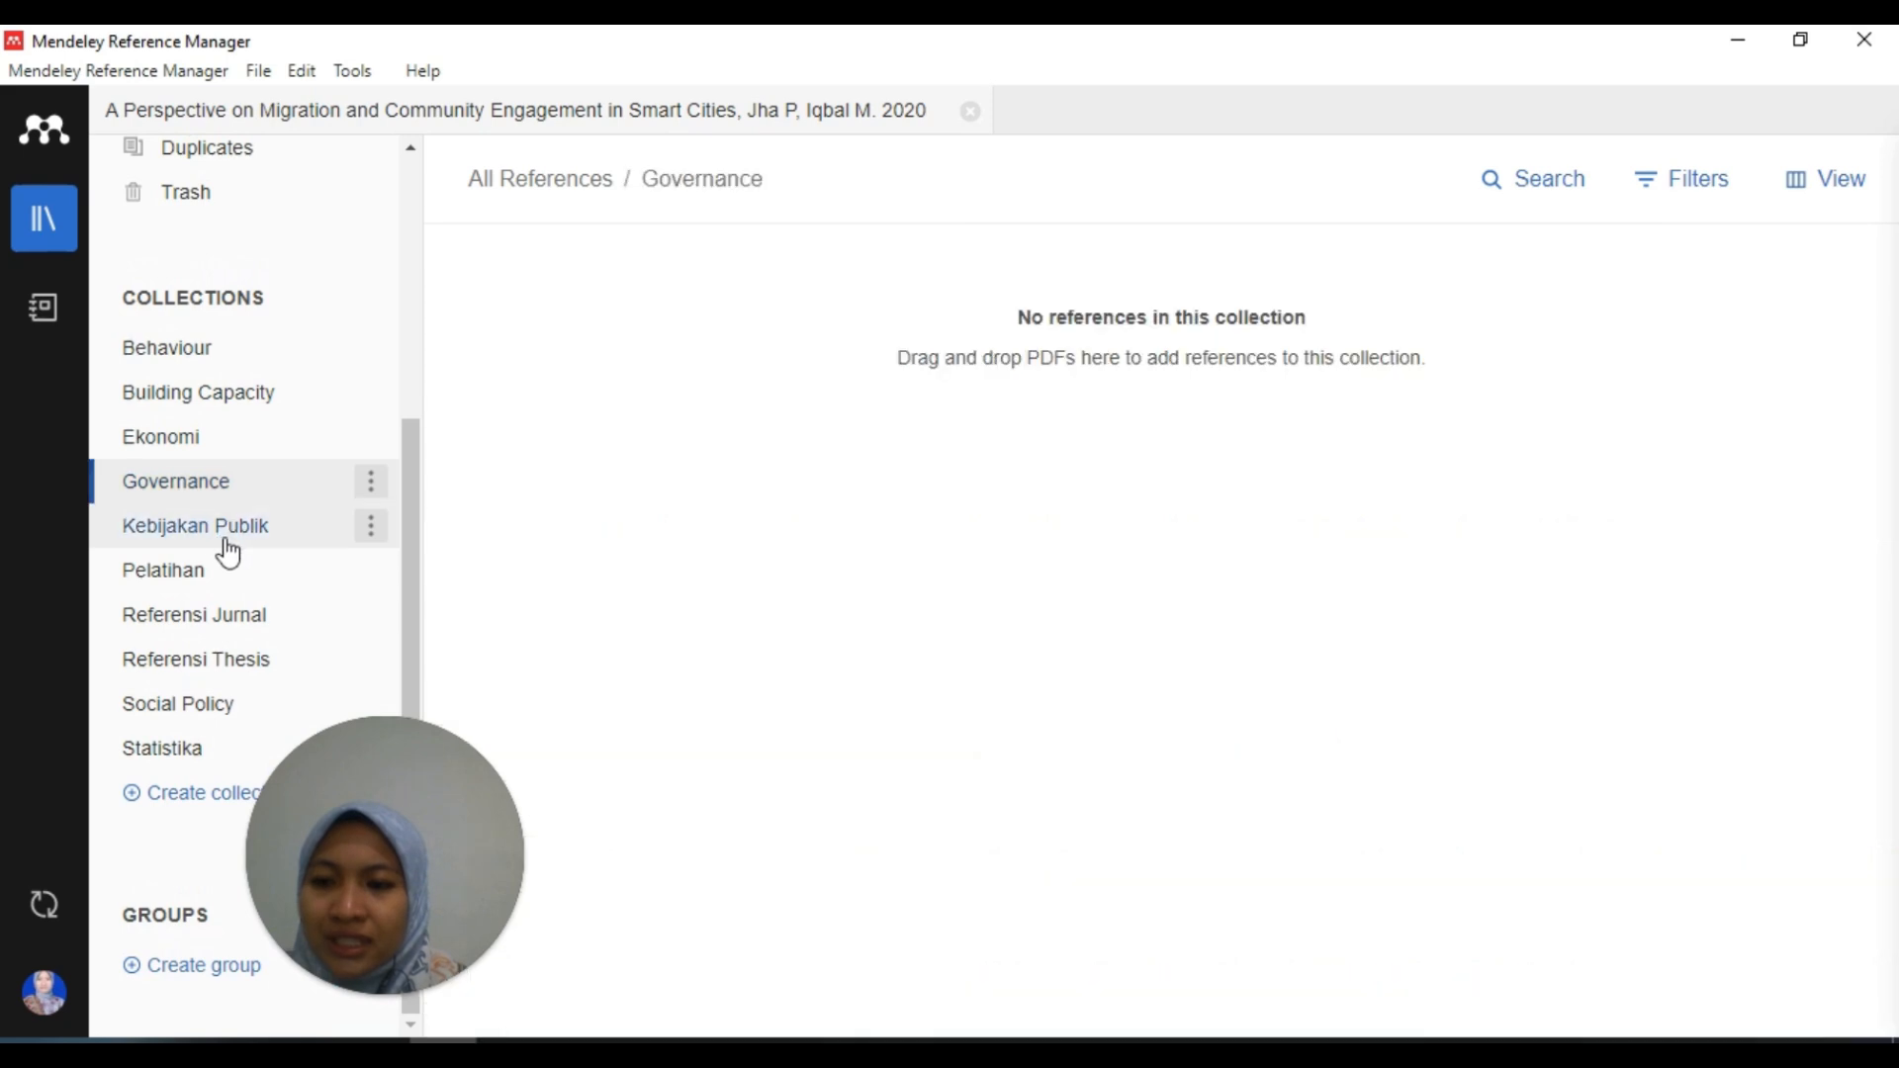
left_click(227, 539)
left_click(217, 582)
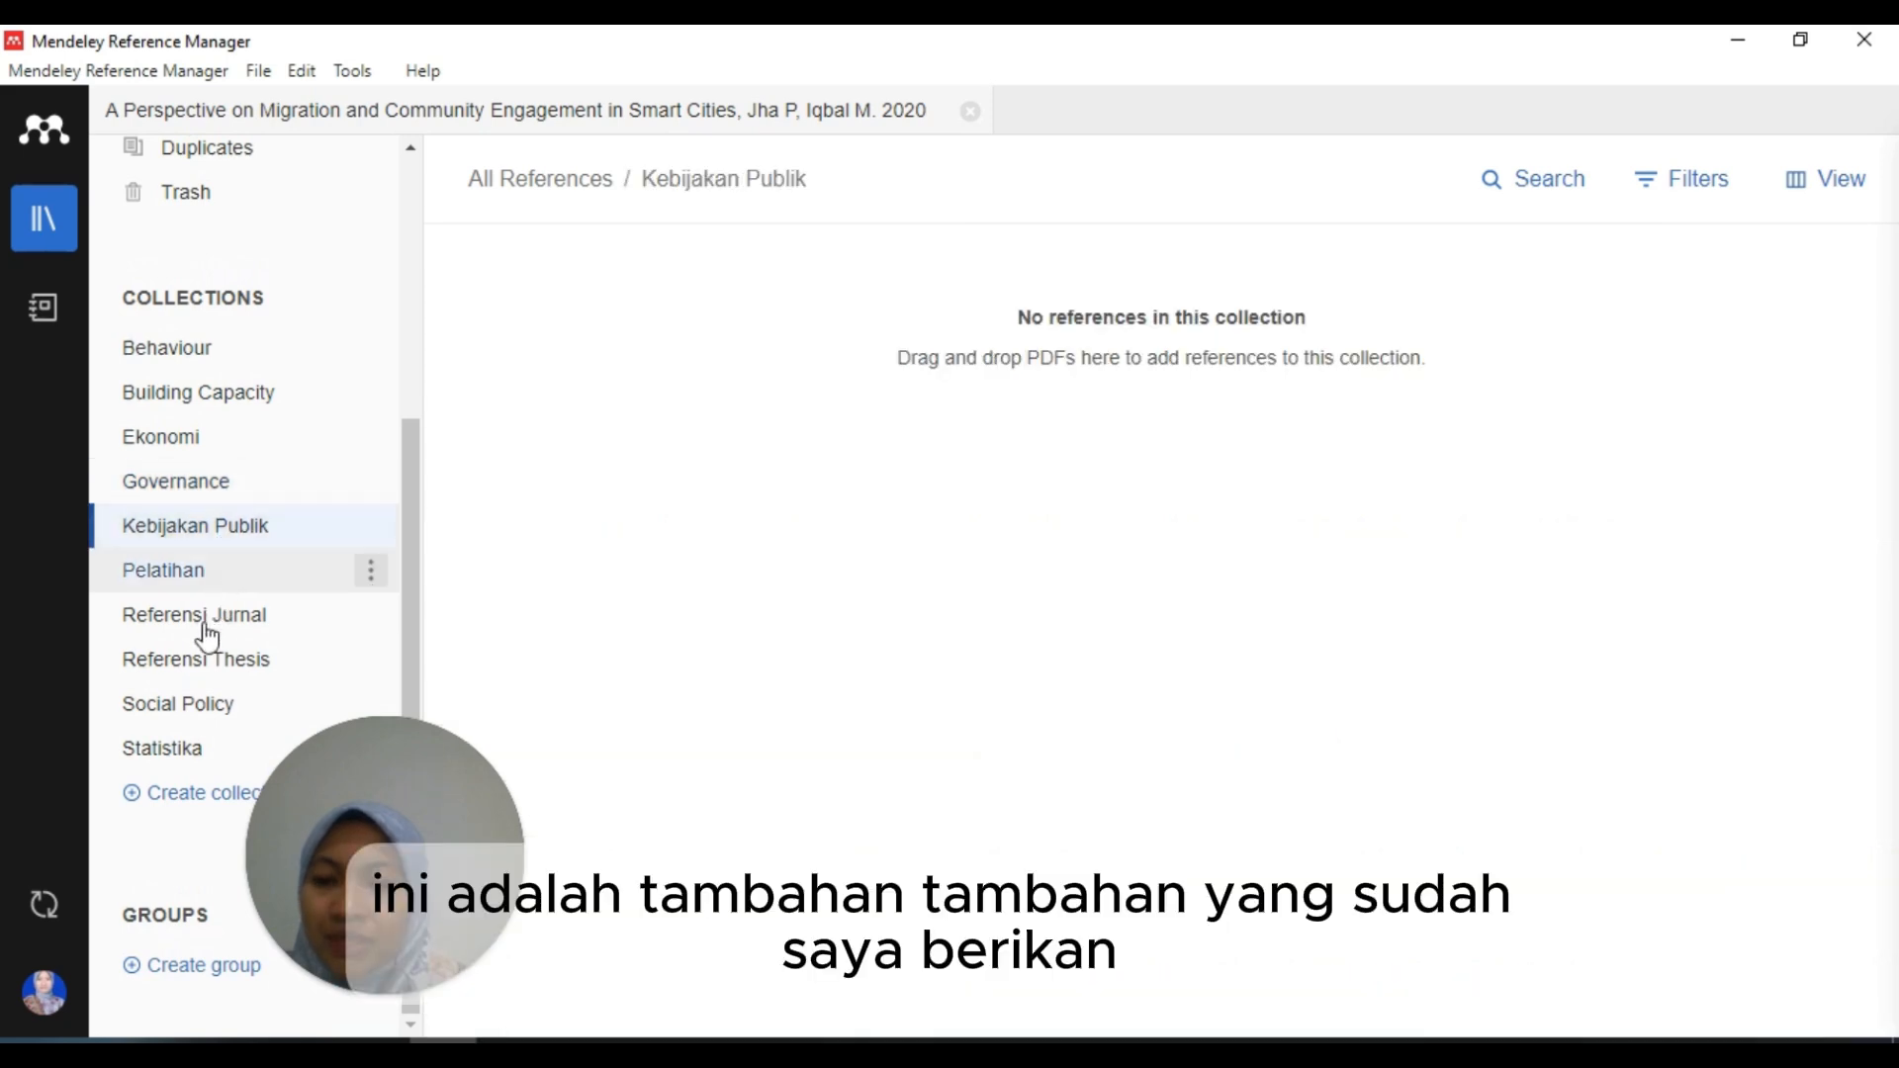
left_click(192, 673)
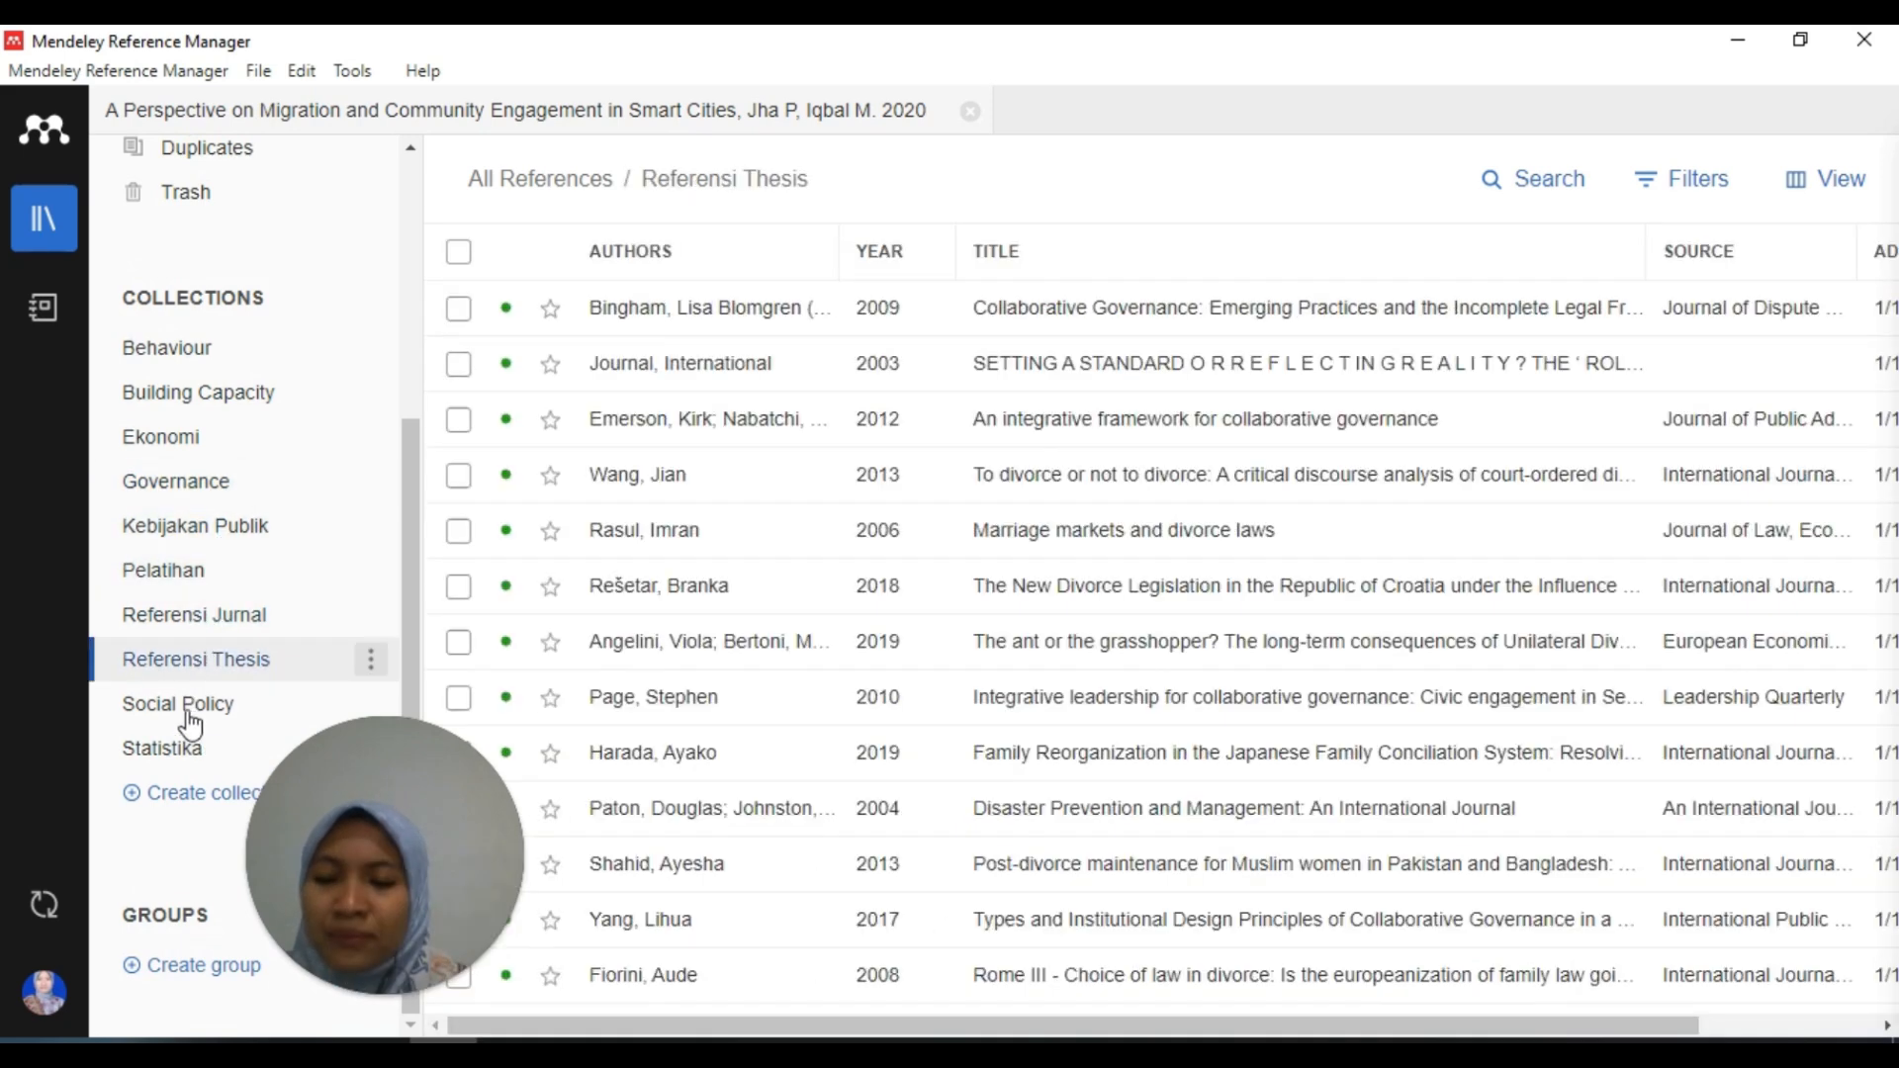
left_click(187, 709)
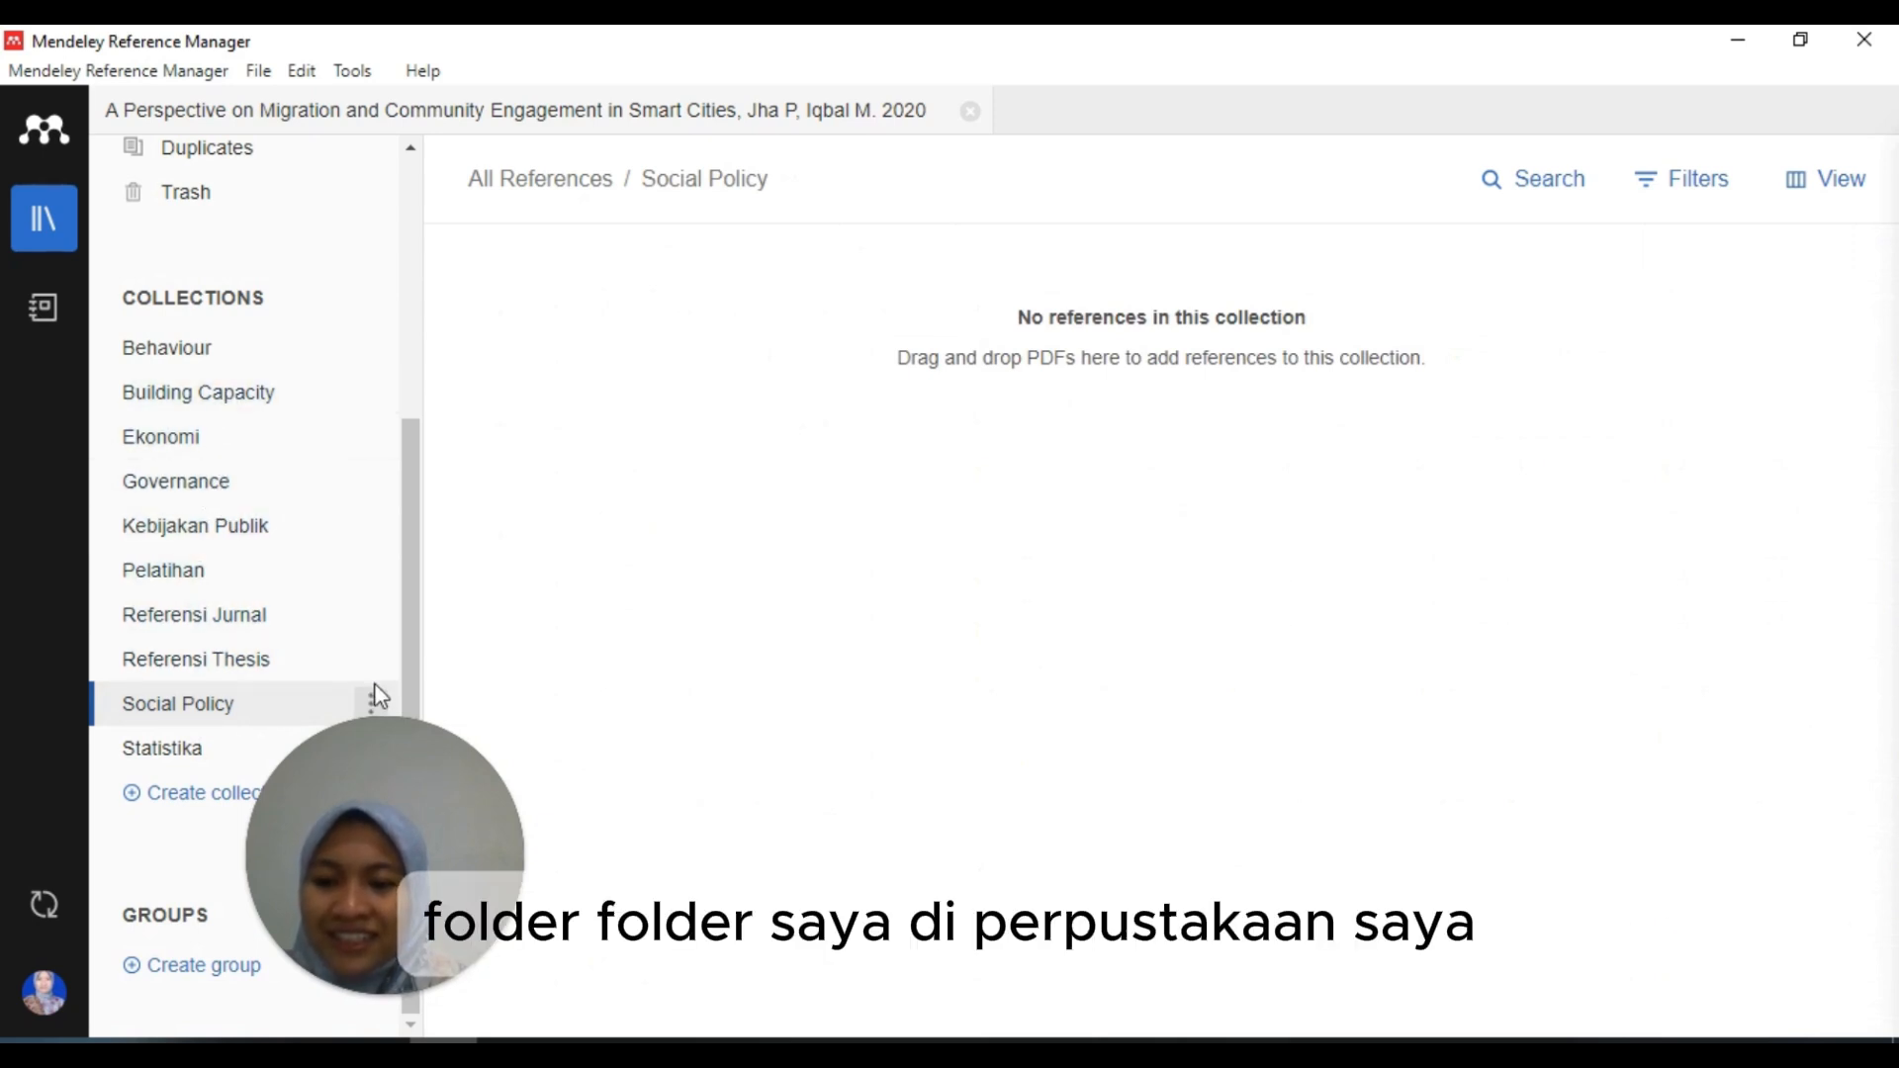
Step: Switch to Mendeley Desktop, maximize its window and check its Microsoft Word plugin options
left_click_drag(417, 457, 411, 199)
left_click(356, 72)
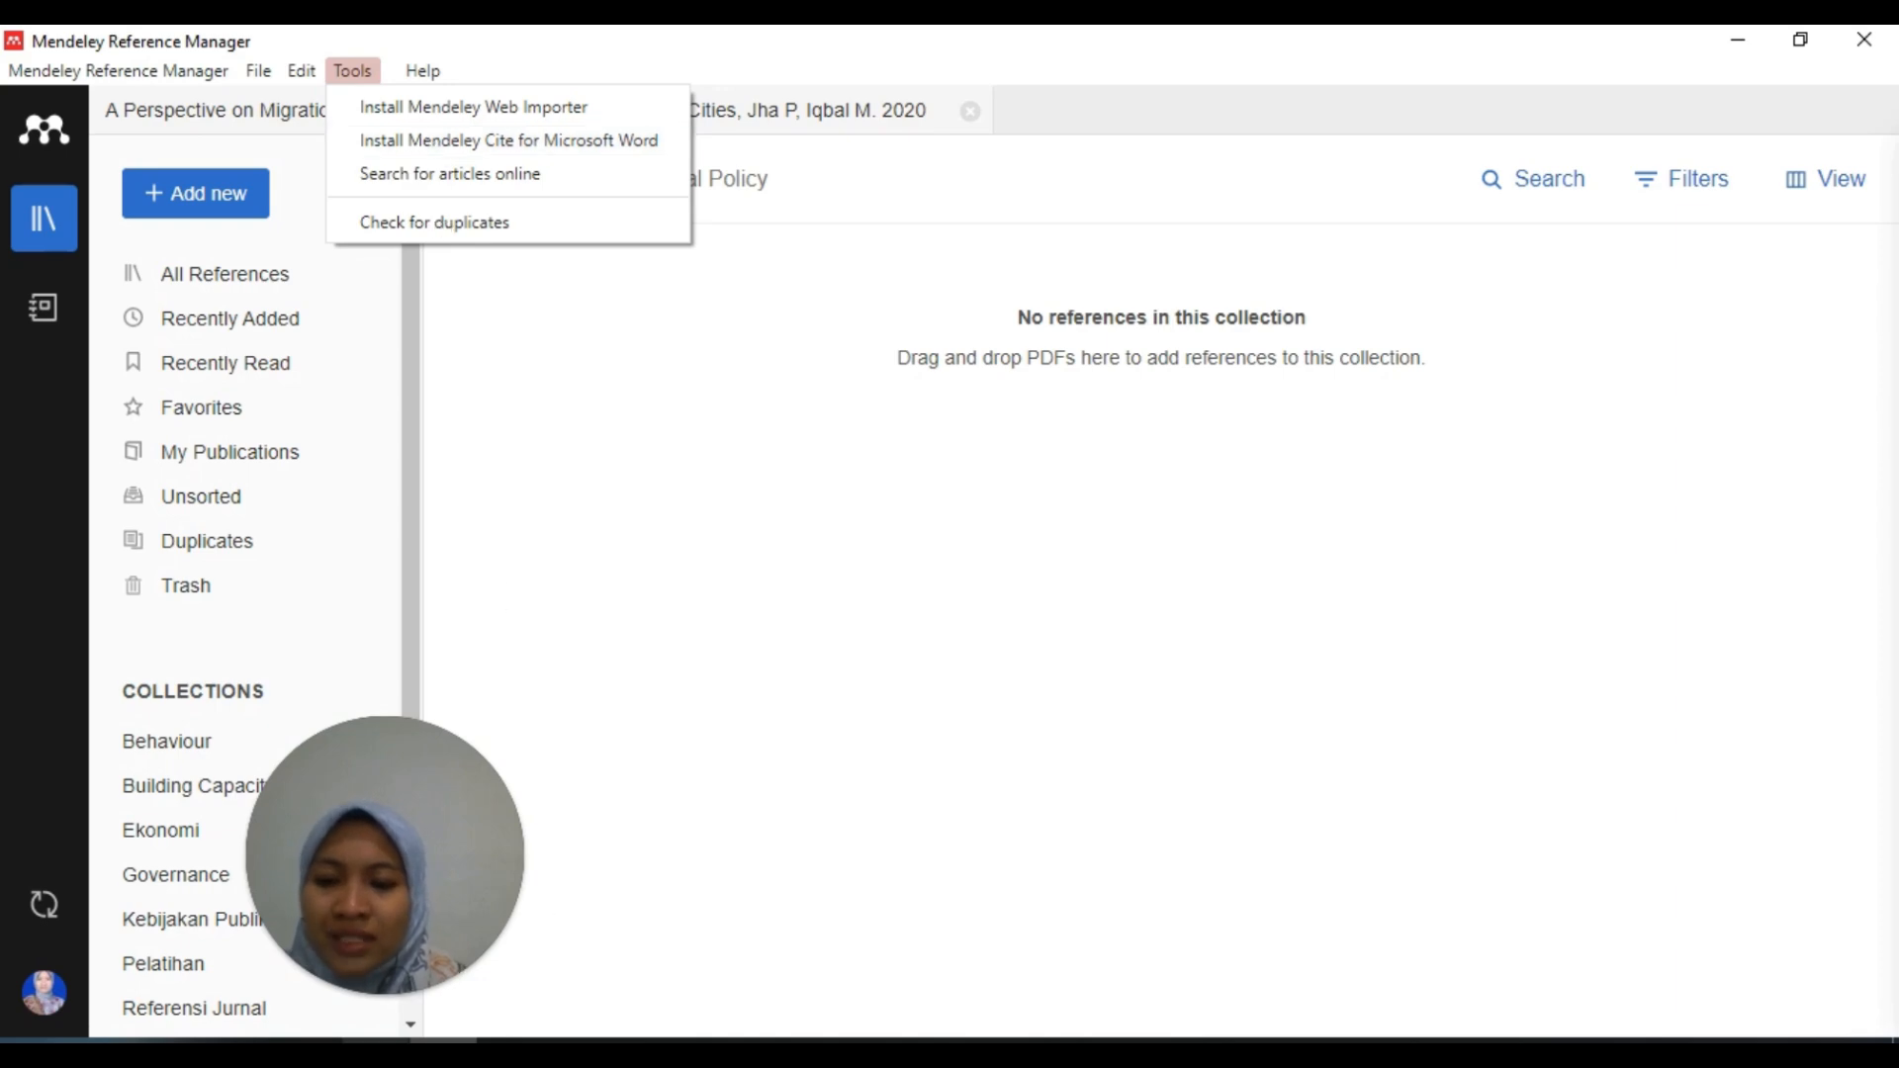
left_click(375, 1042)
left_click(1799, 46)
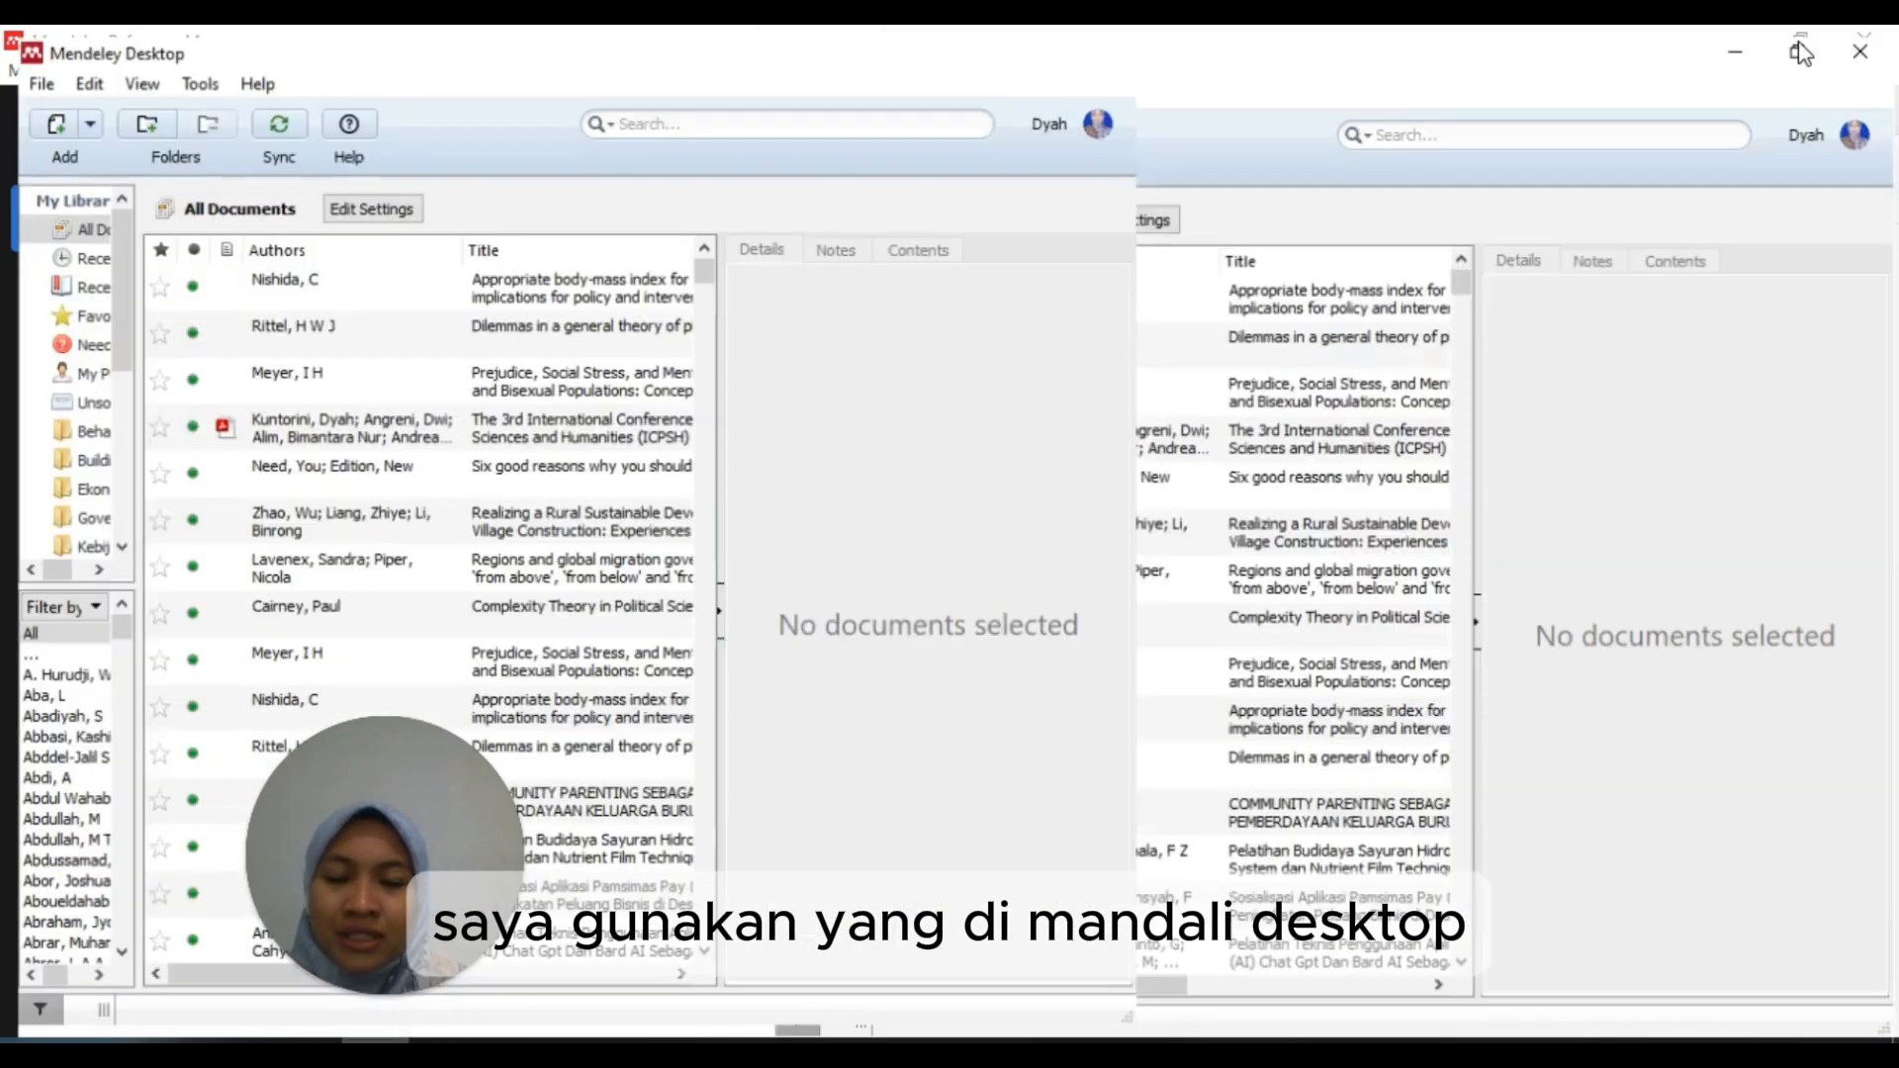
left_click(178, 71)
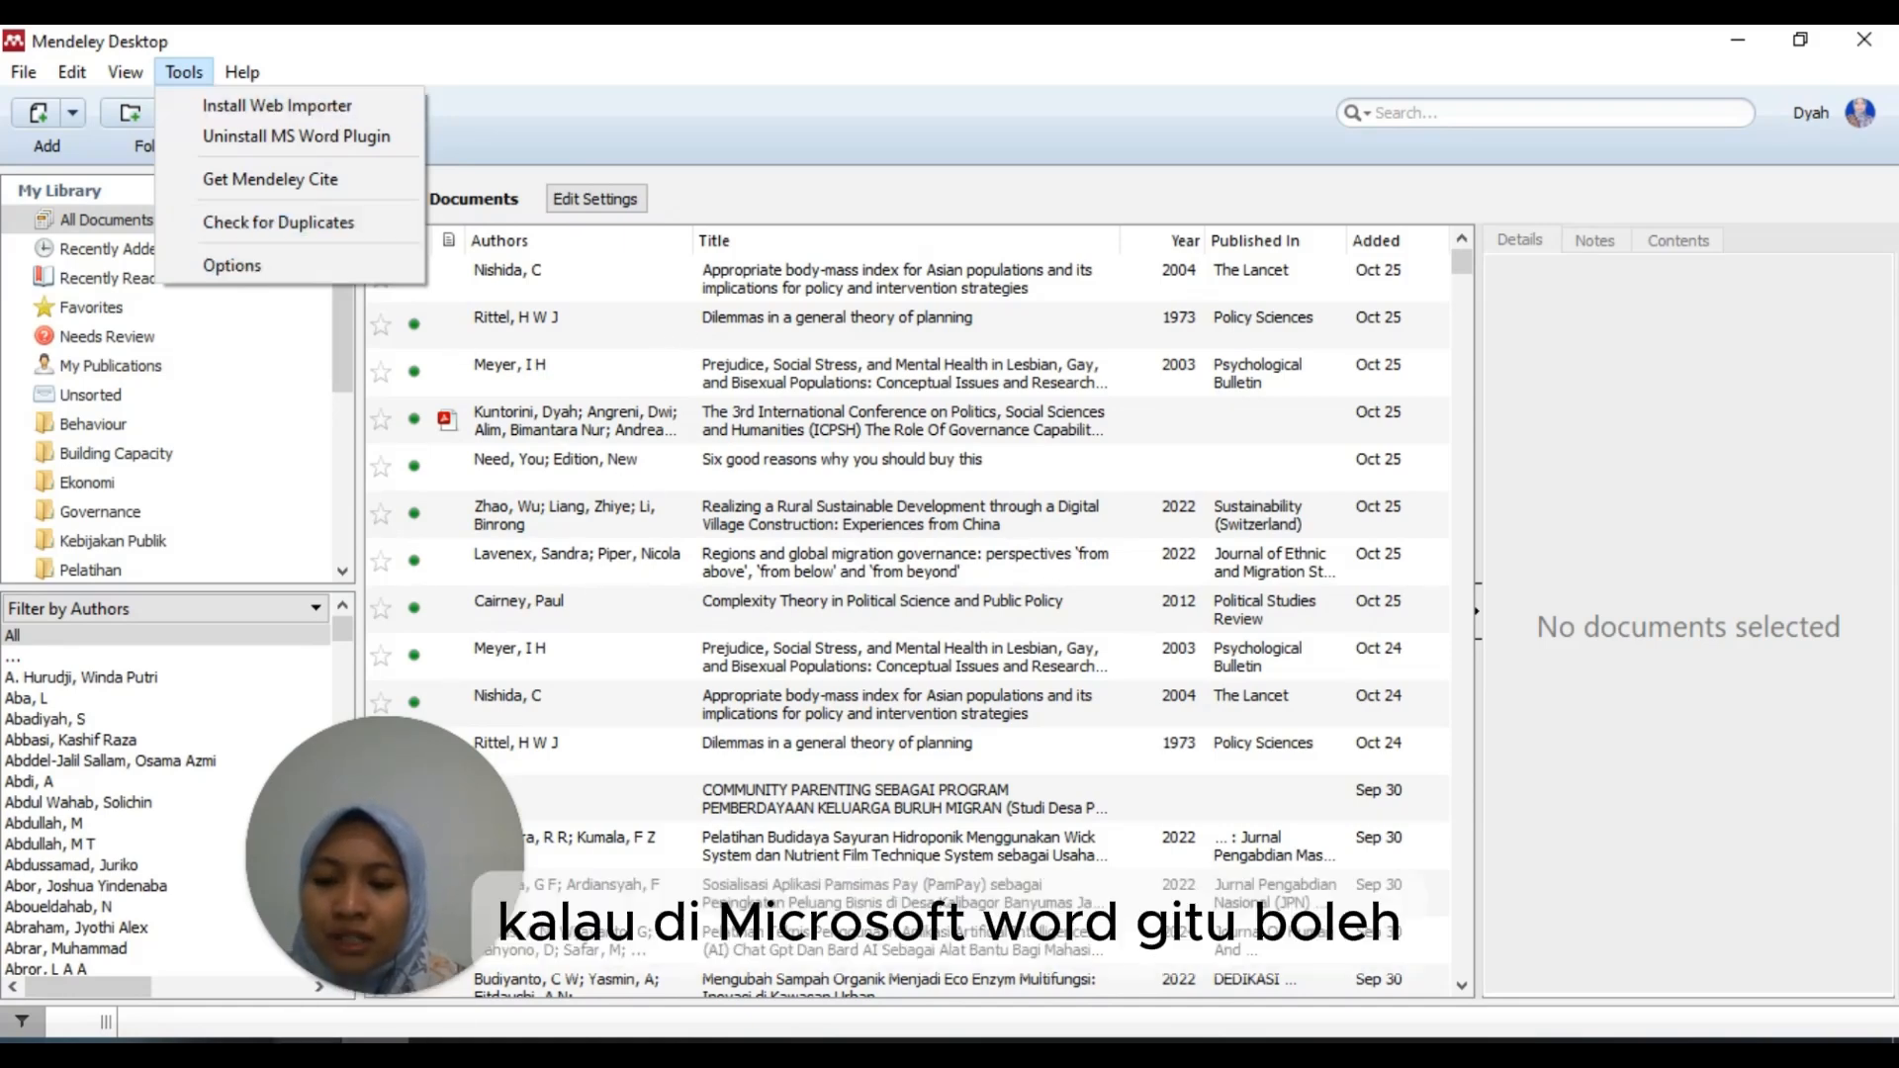
Step: Switch to Microsoft Word, create a blank document and dismiss the startup pop-up
left_click(99, 1042)
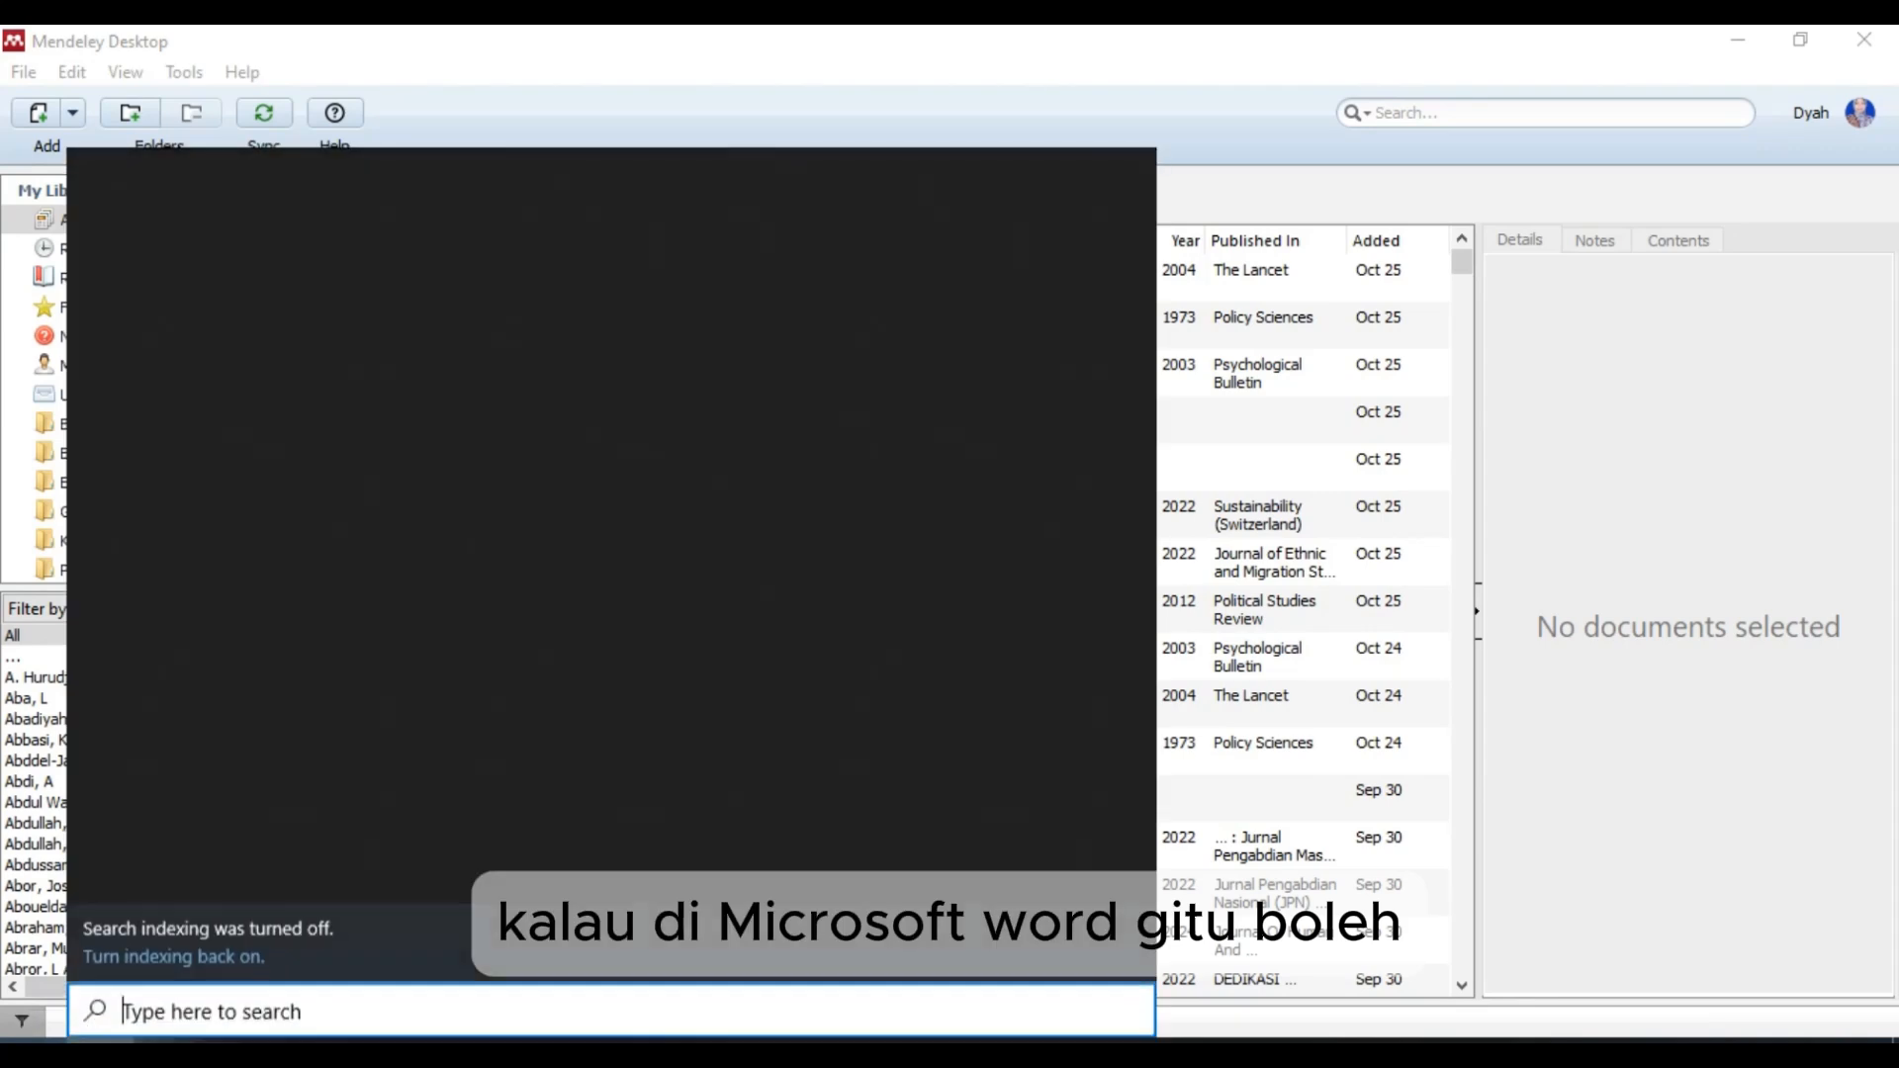
left_click(727, 297)
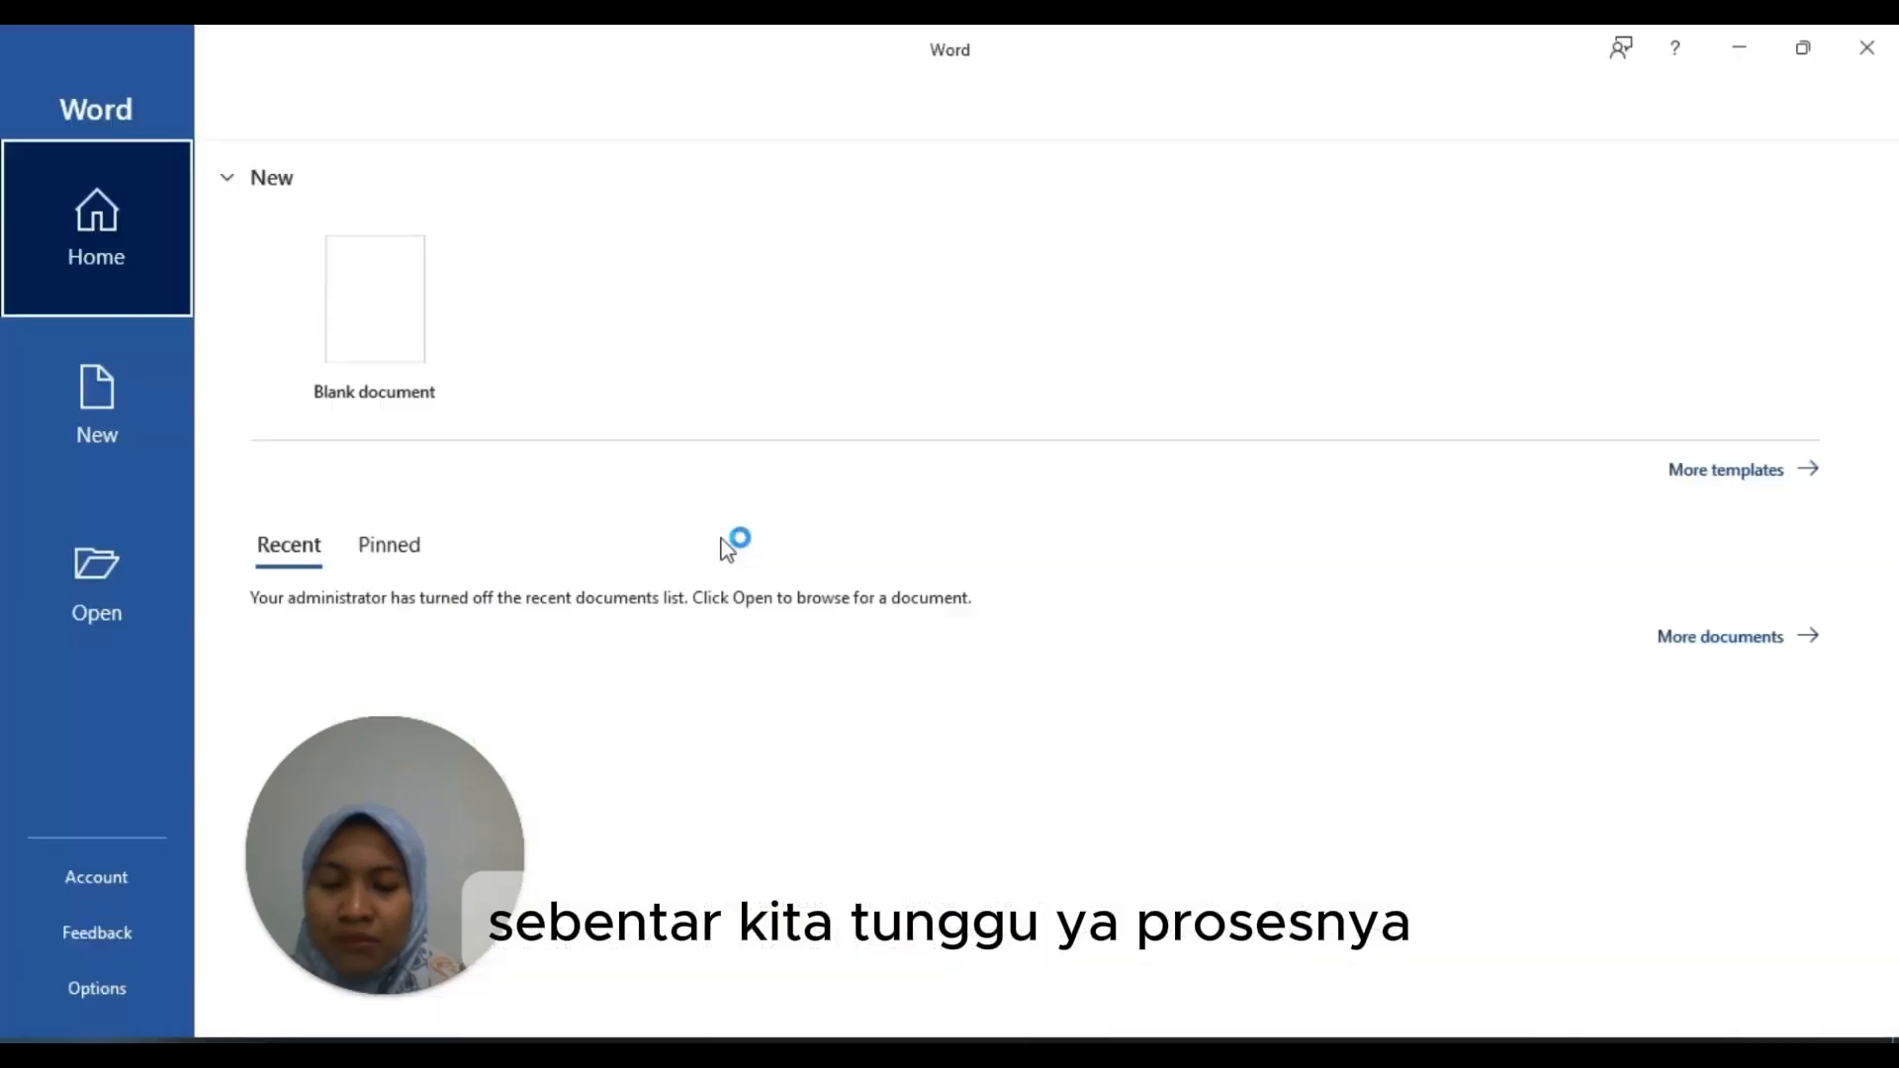
left_click(409, 364)
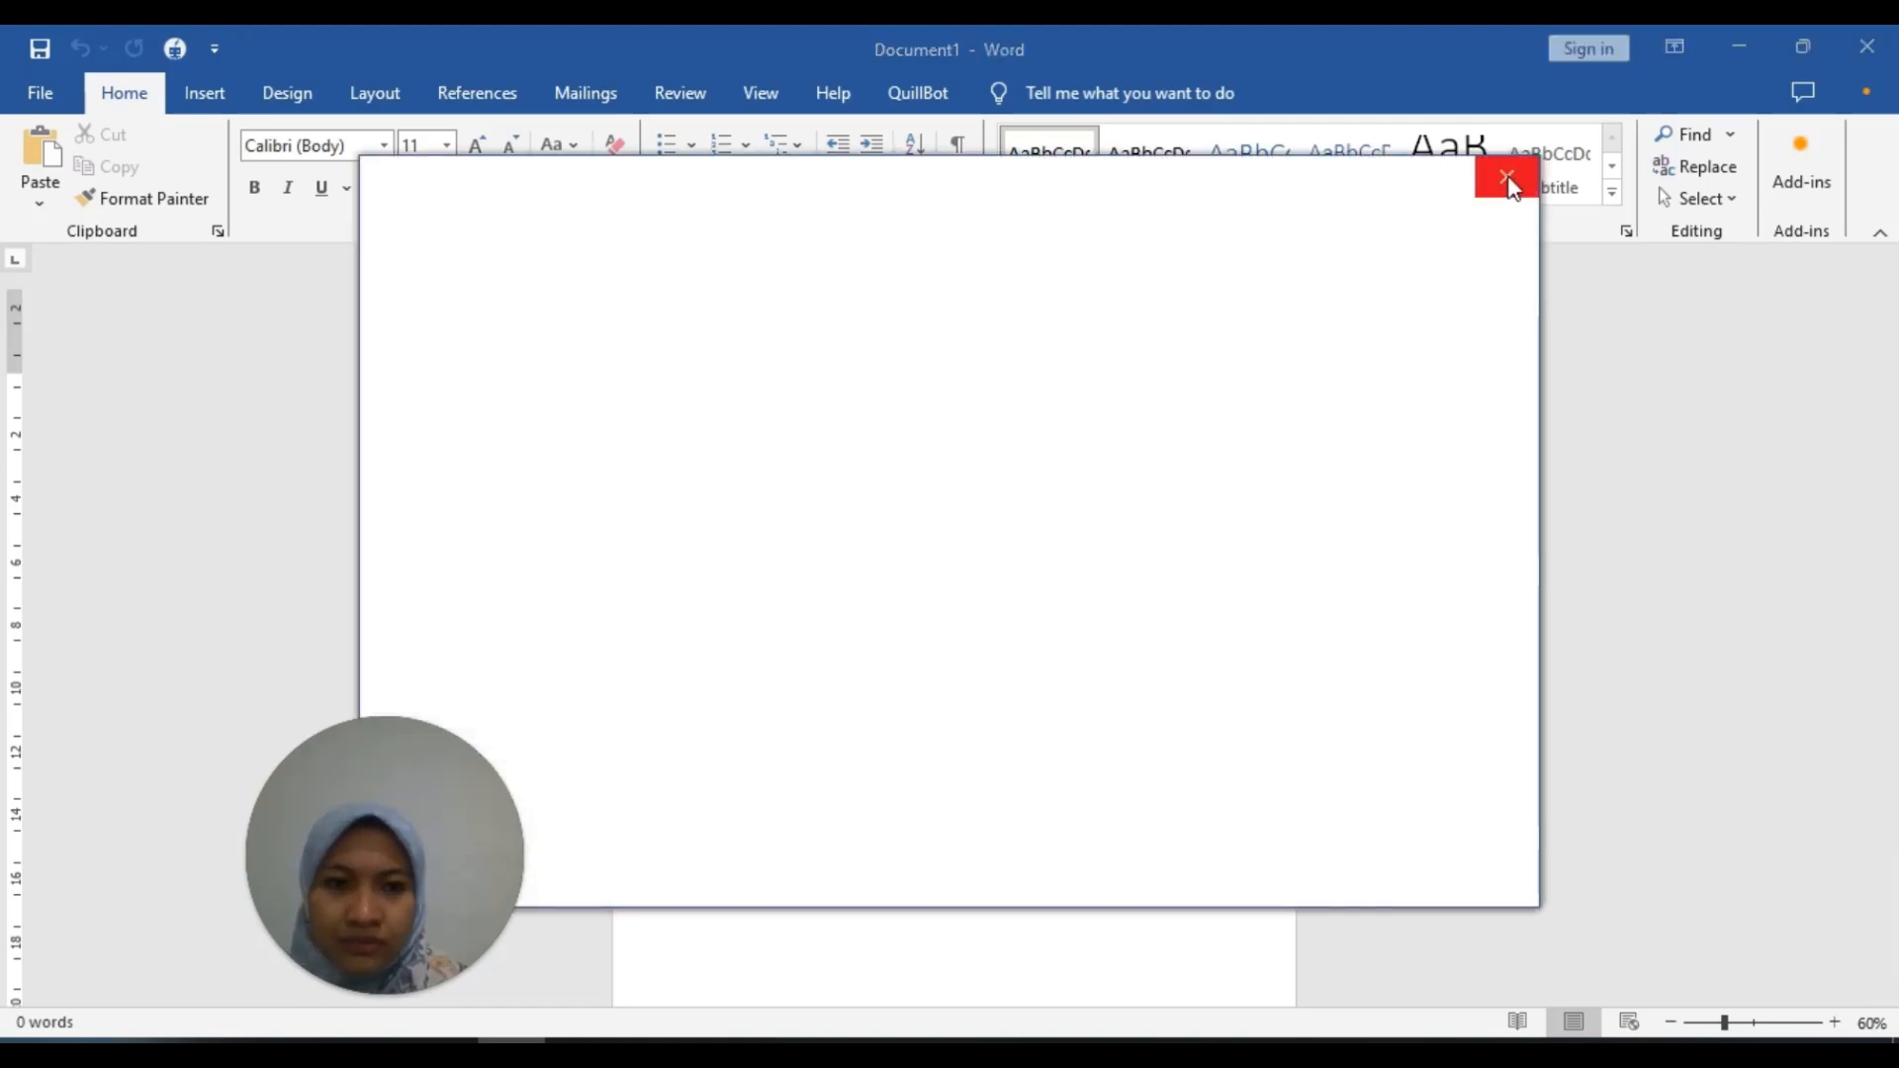
left_click(1507, 179)
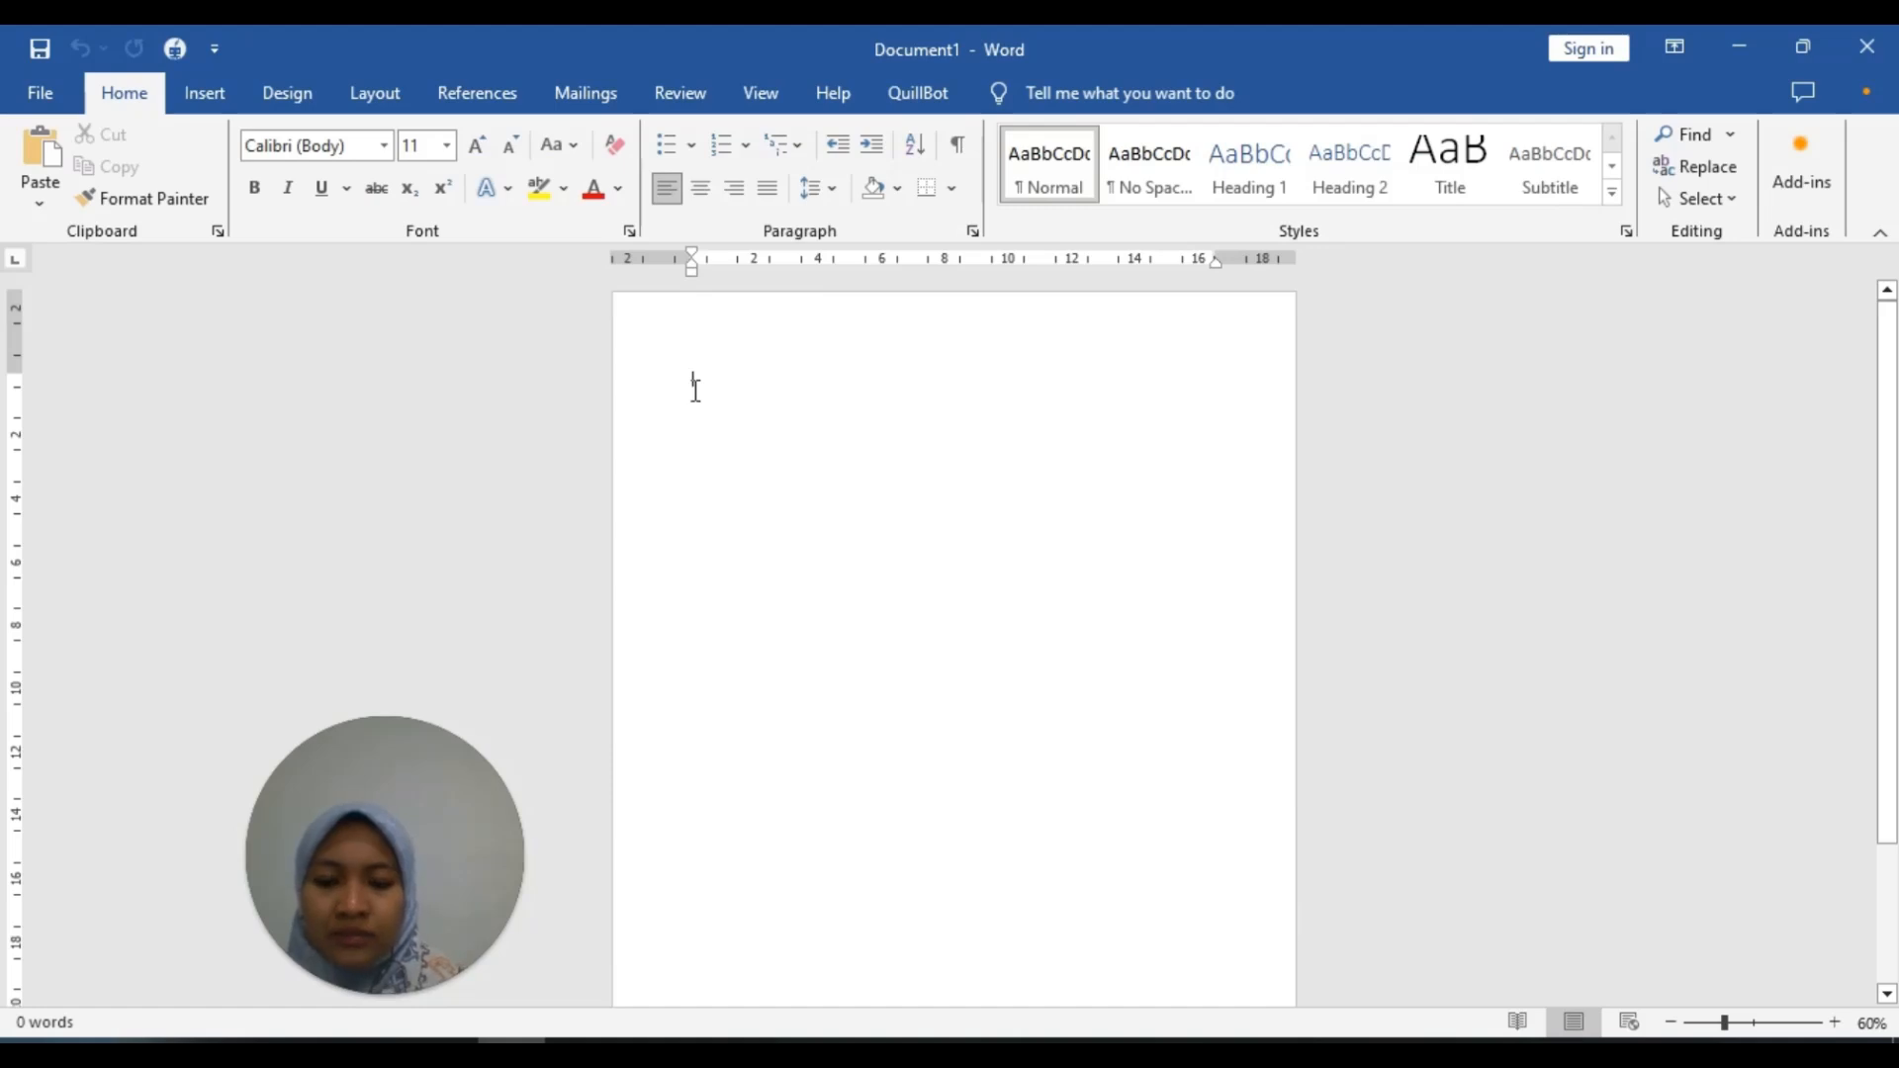
Step: Write the sentence "Pendidikan tinggi merupakan ranah pengembangan mahasiswa untuk lebih berpikir secara kritis." in the blank document
type("p")
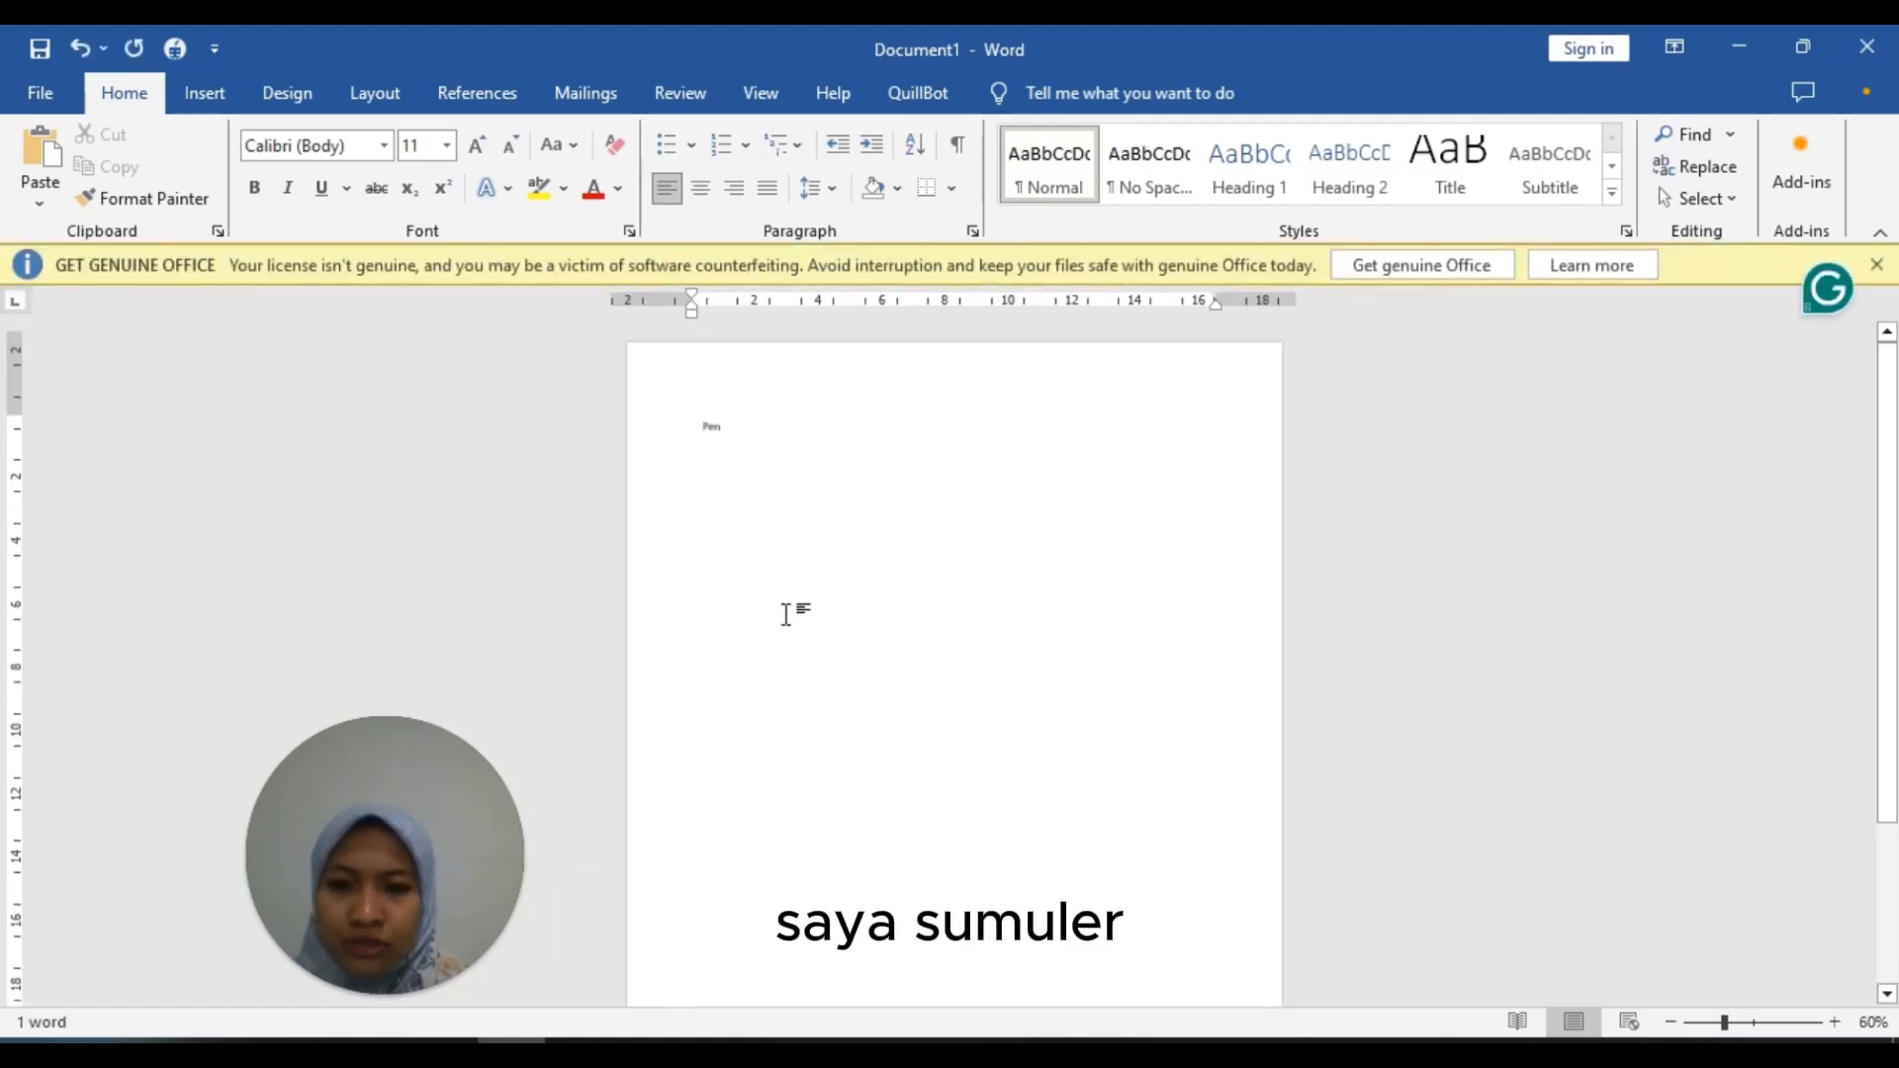
type("en")
scroll(787, 614, "up", 5)
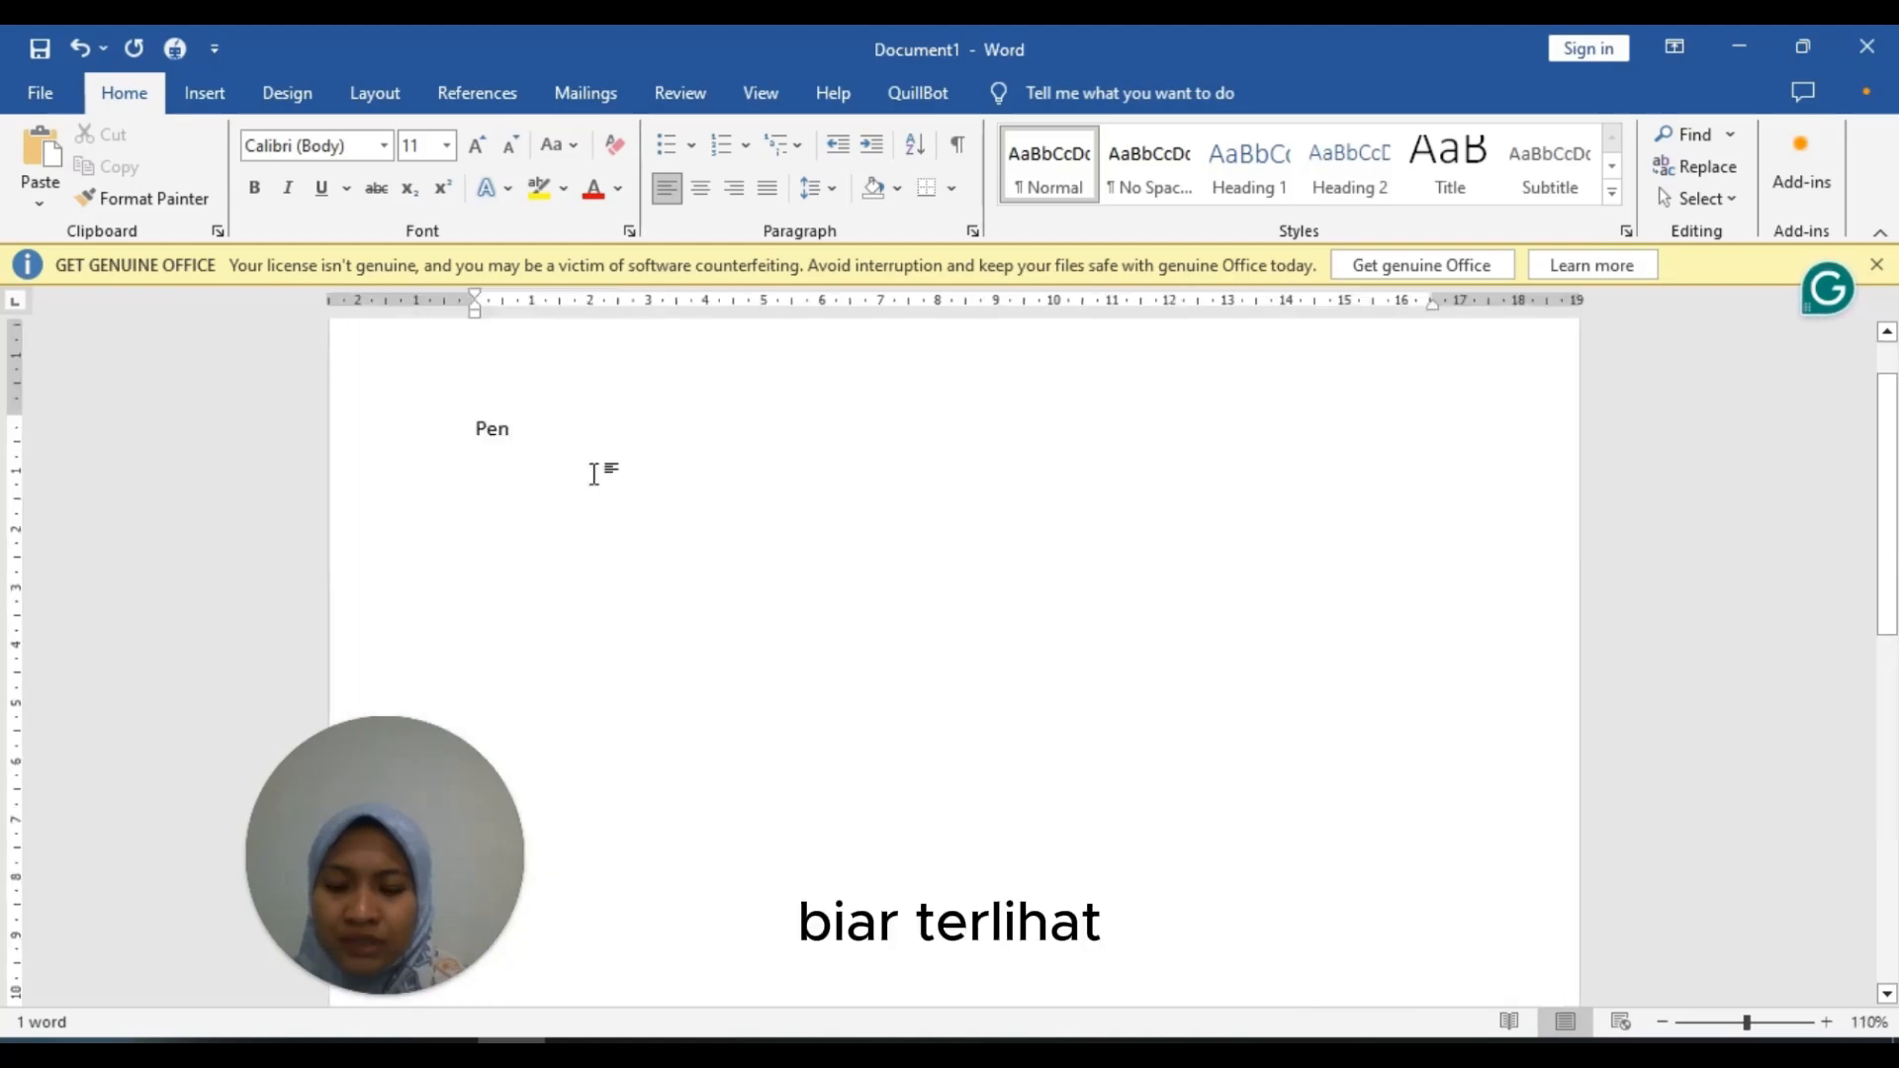
type("didikan")
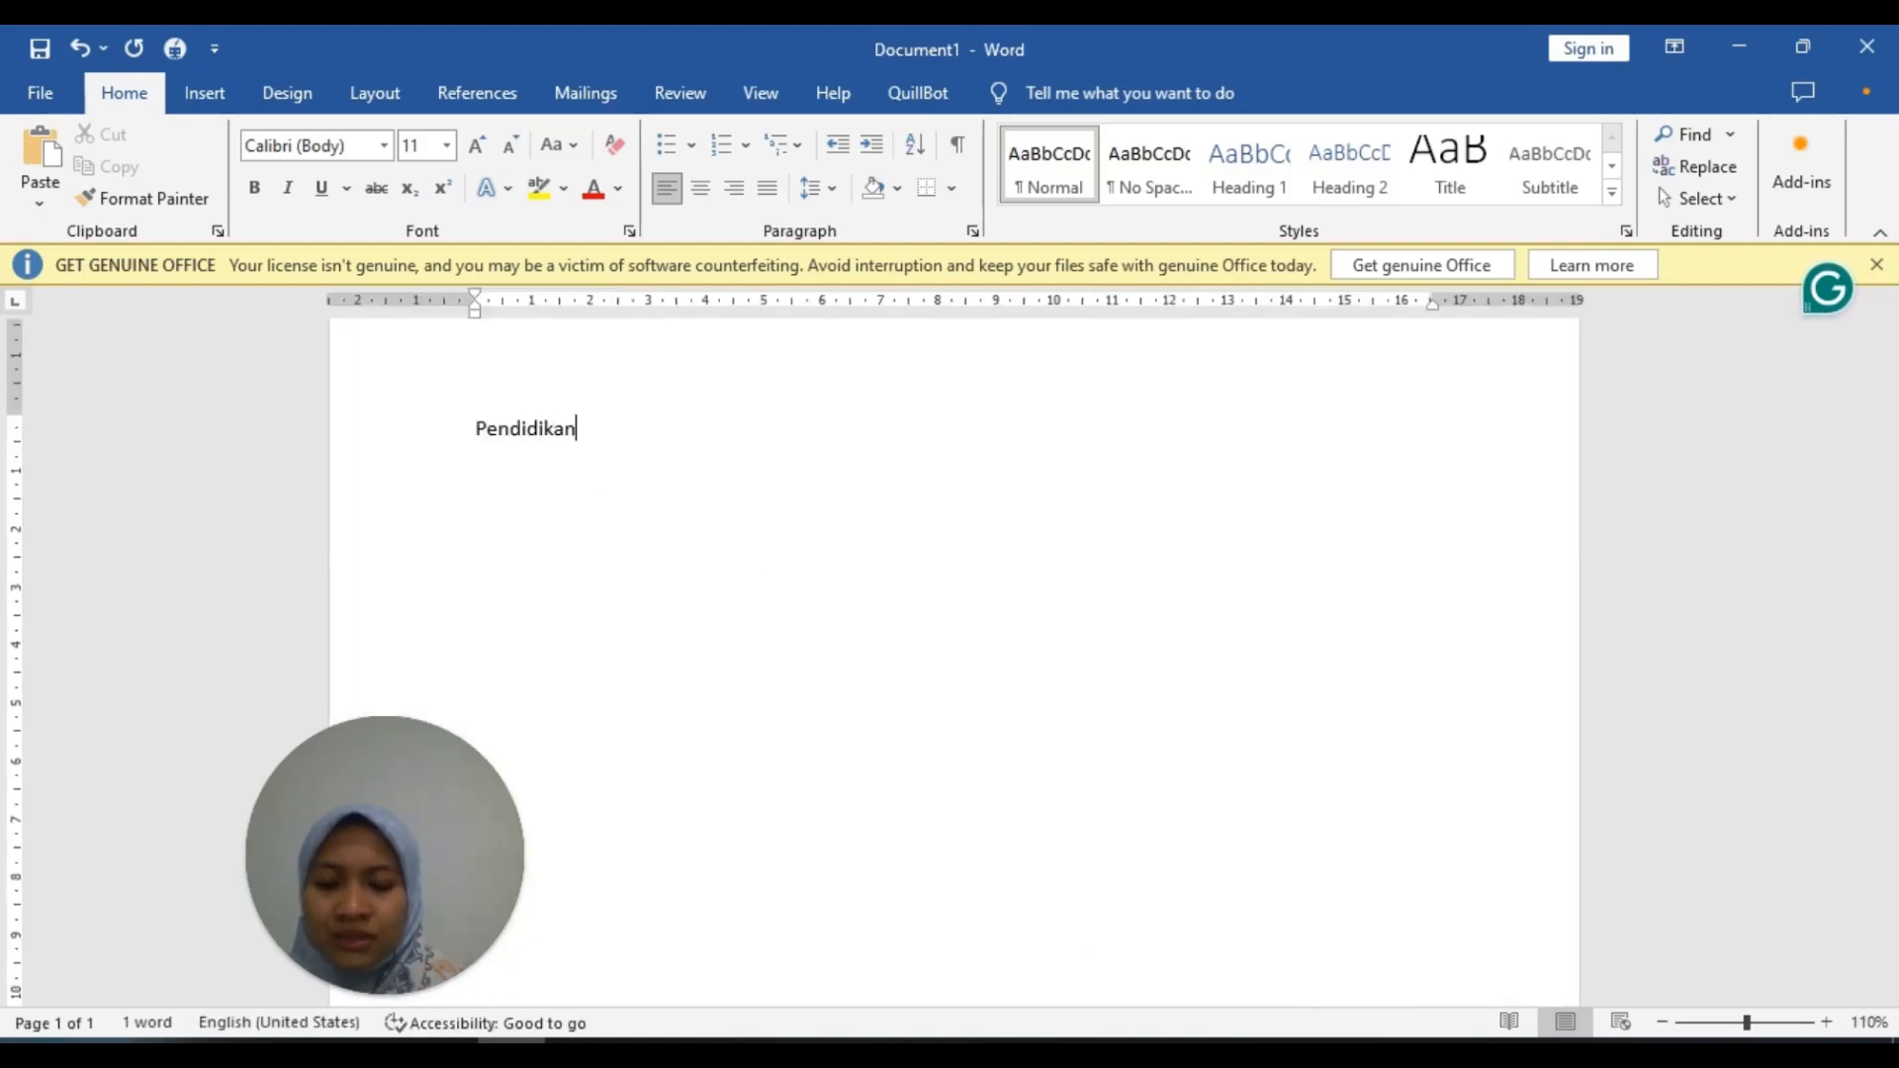
type(" tinggi ")
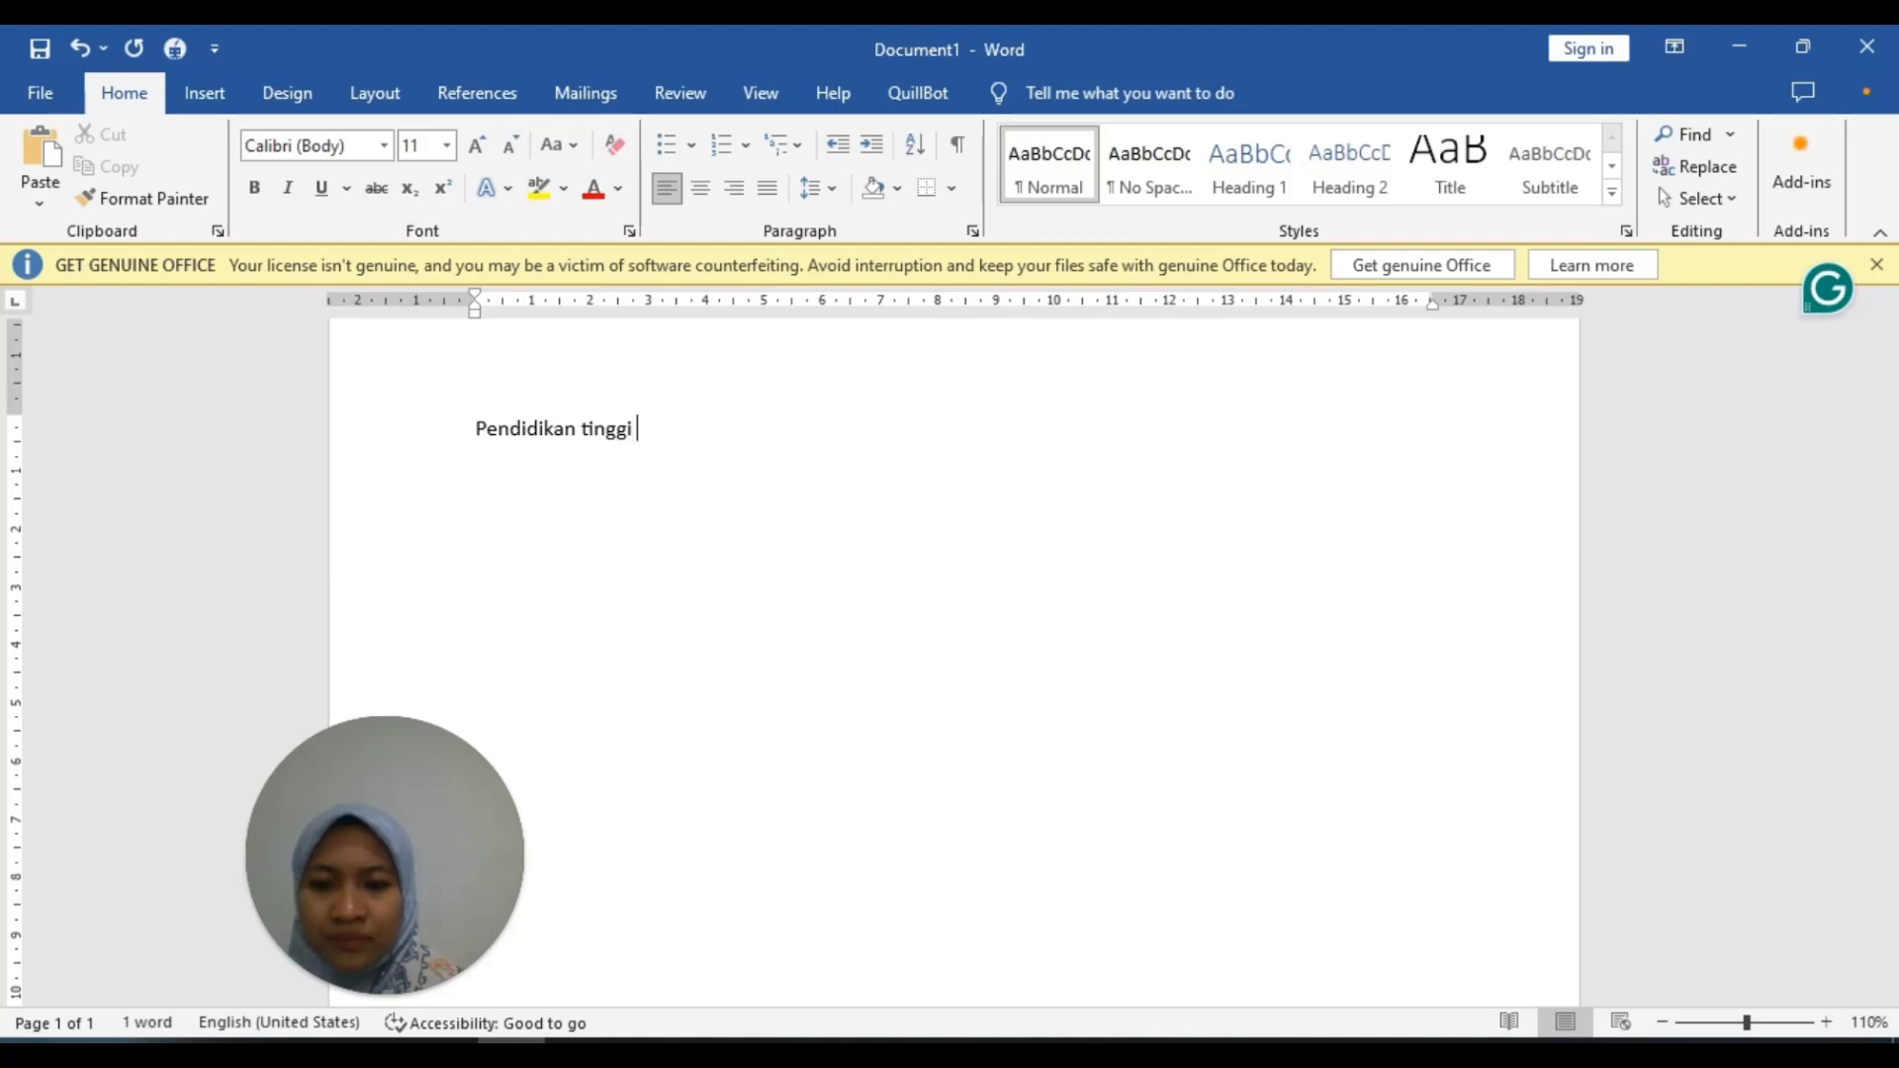
type("merupaka")
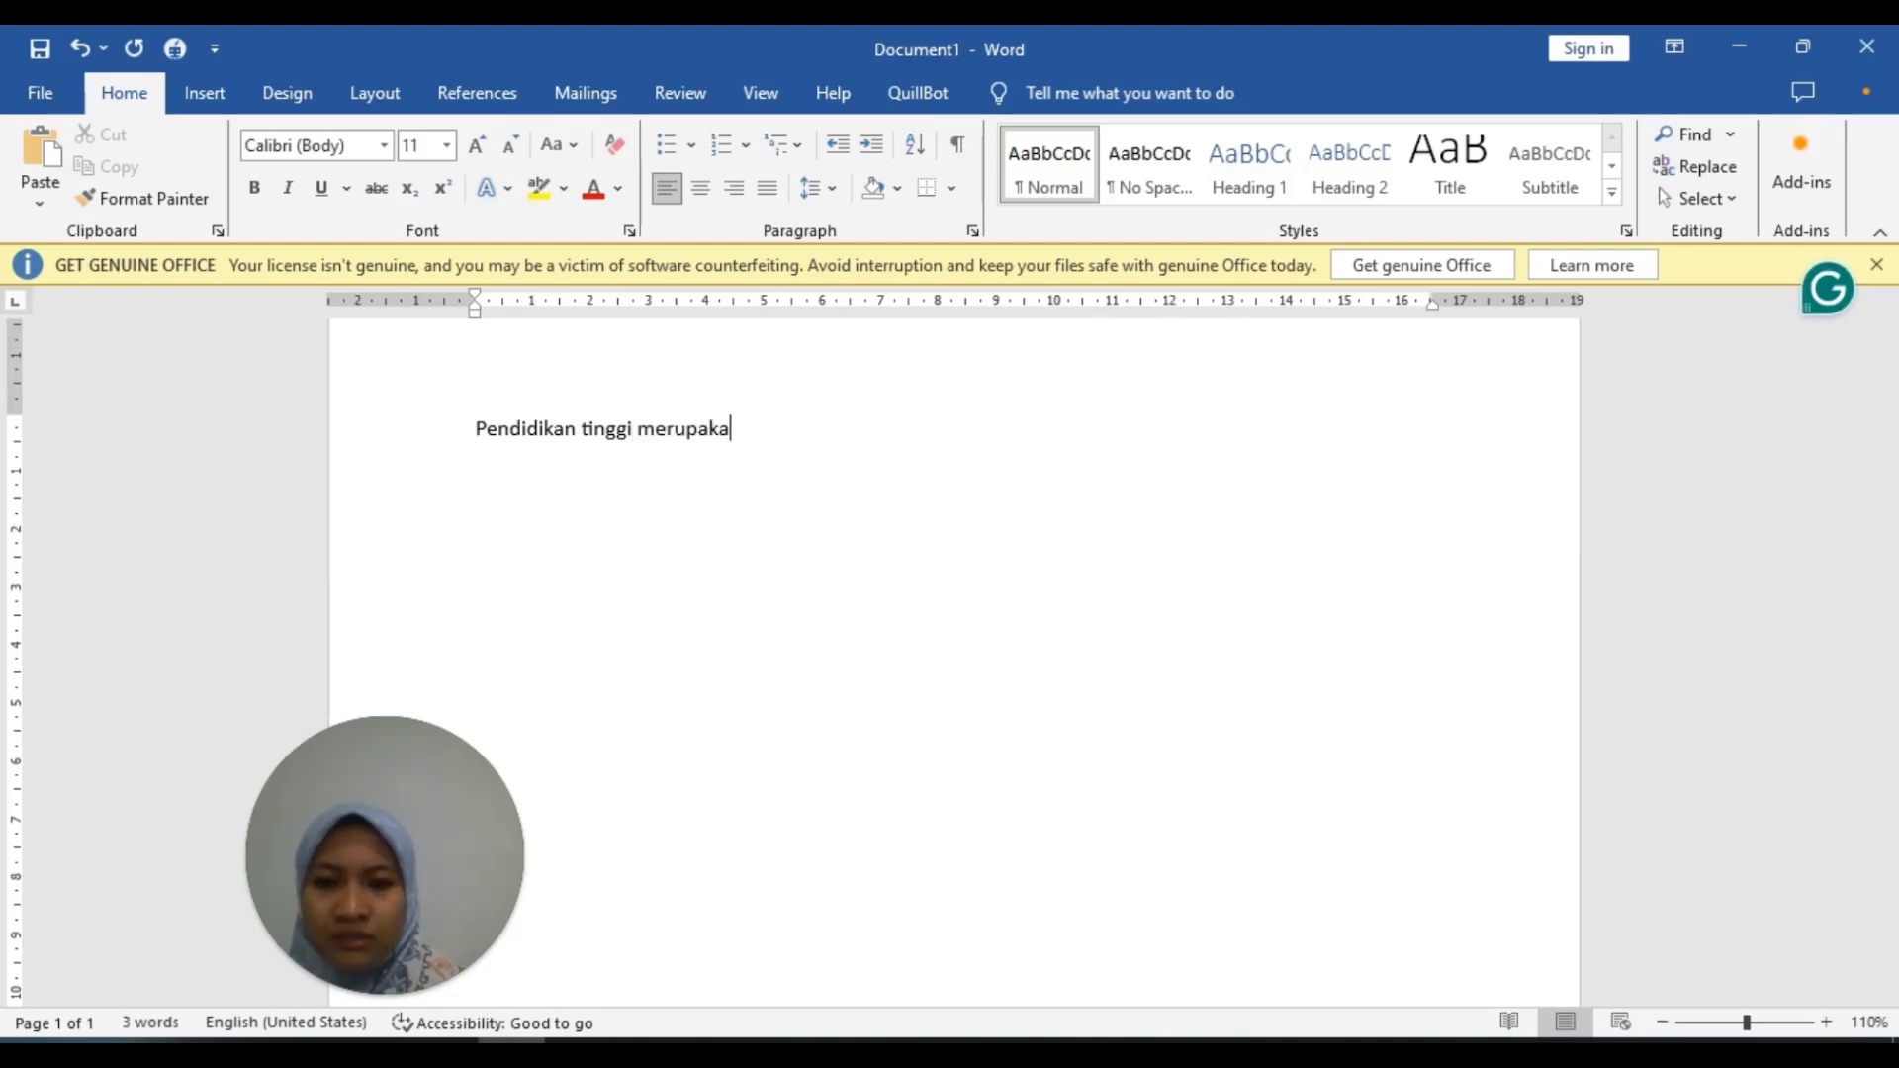
type("n ")
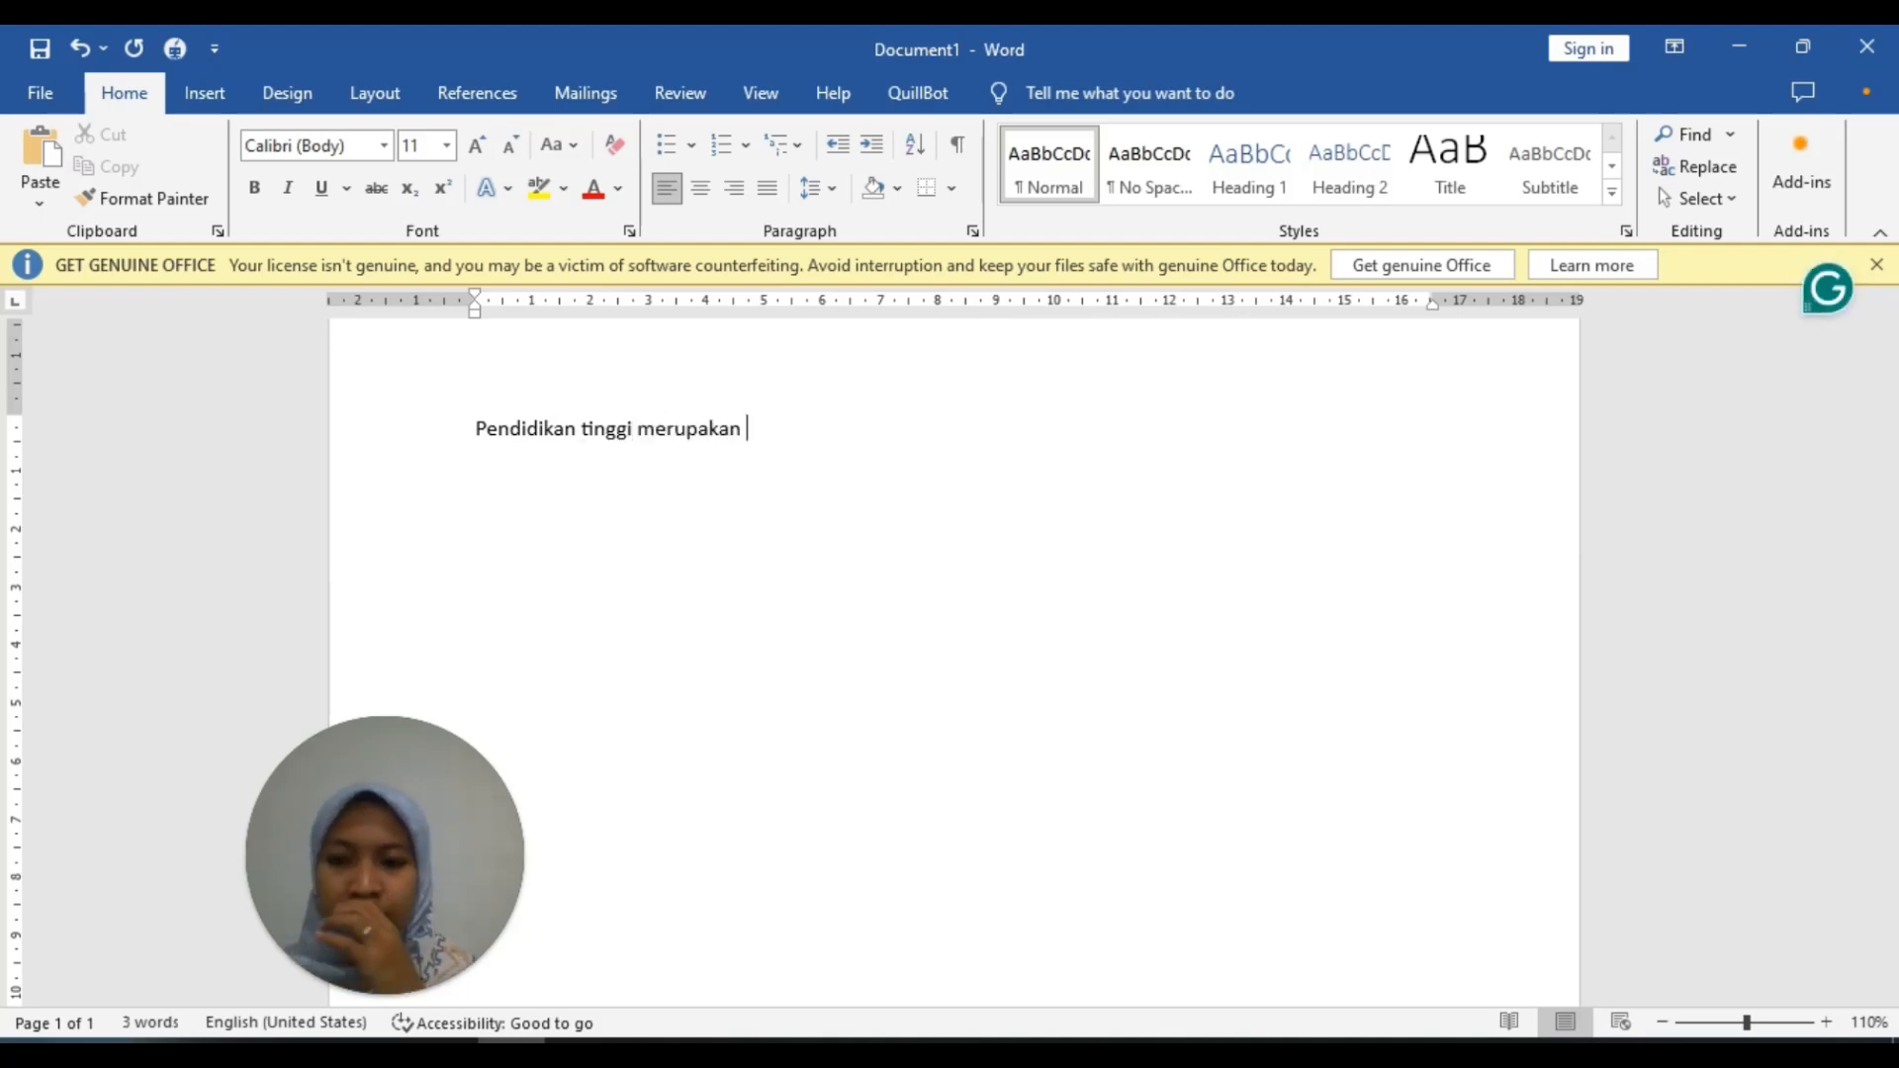
type(" rana")
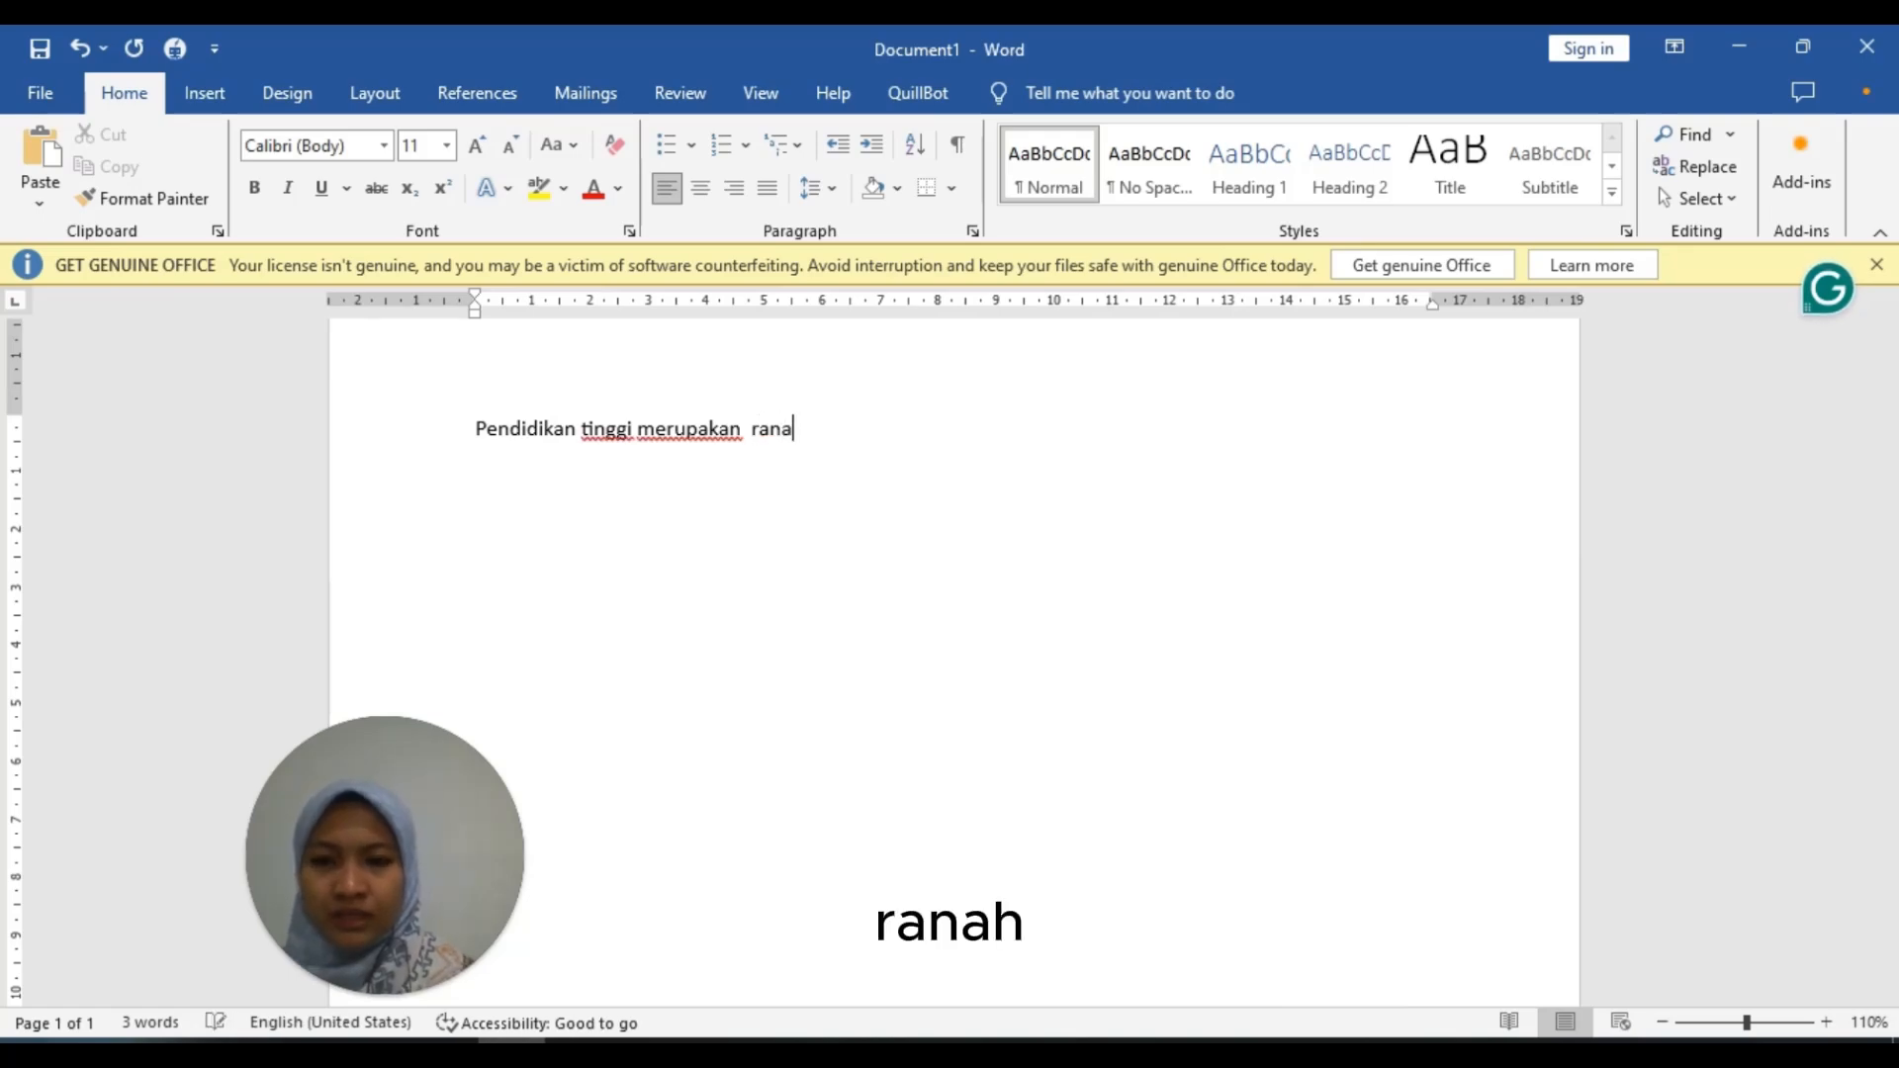
type("h")
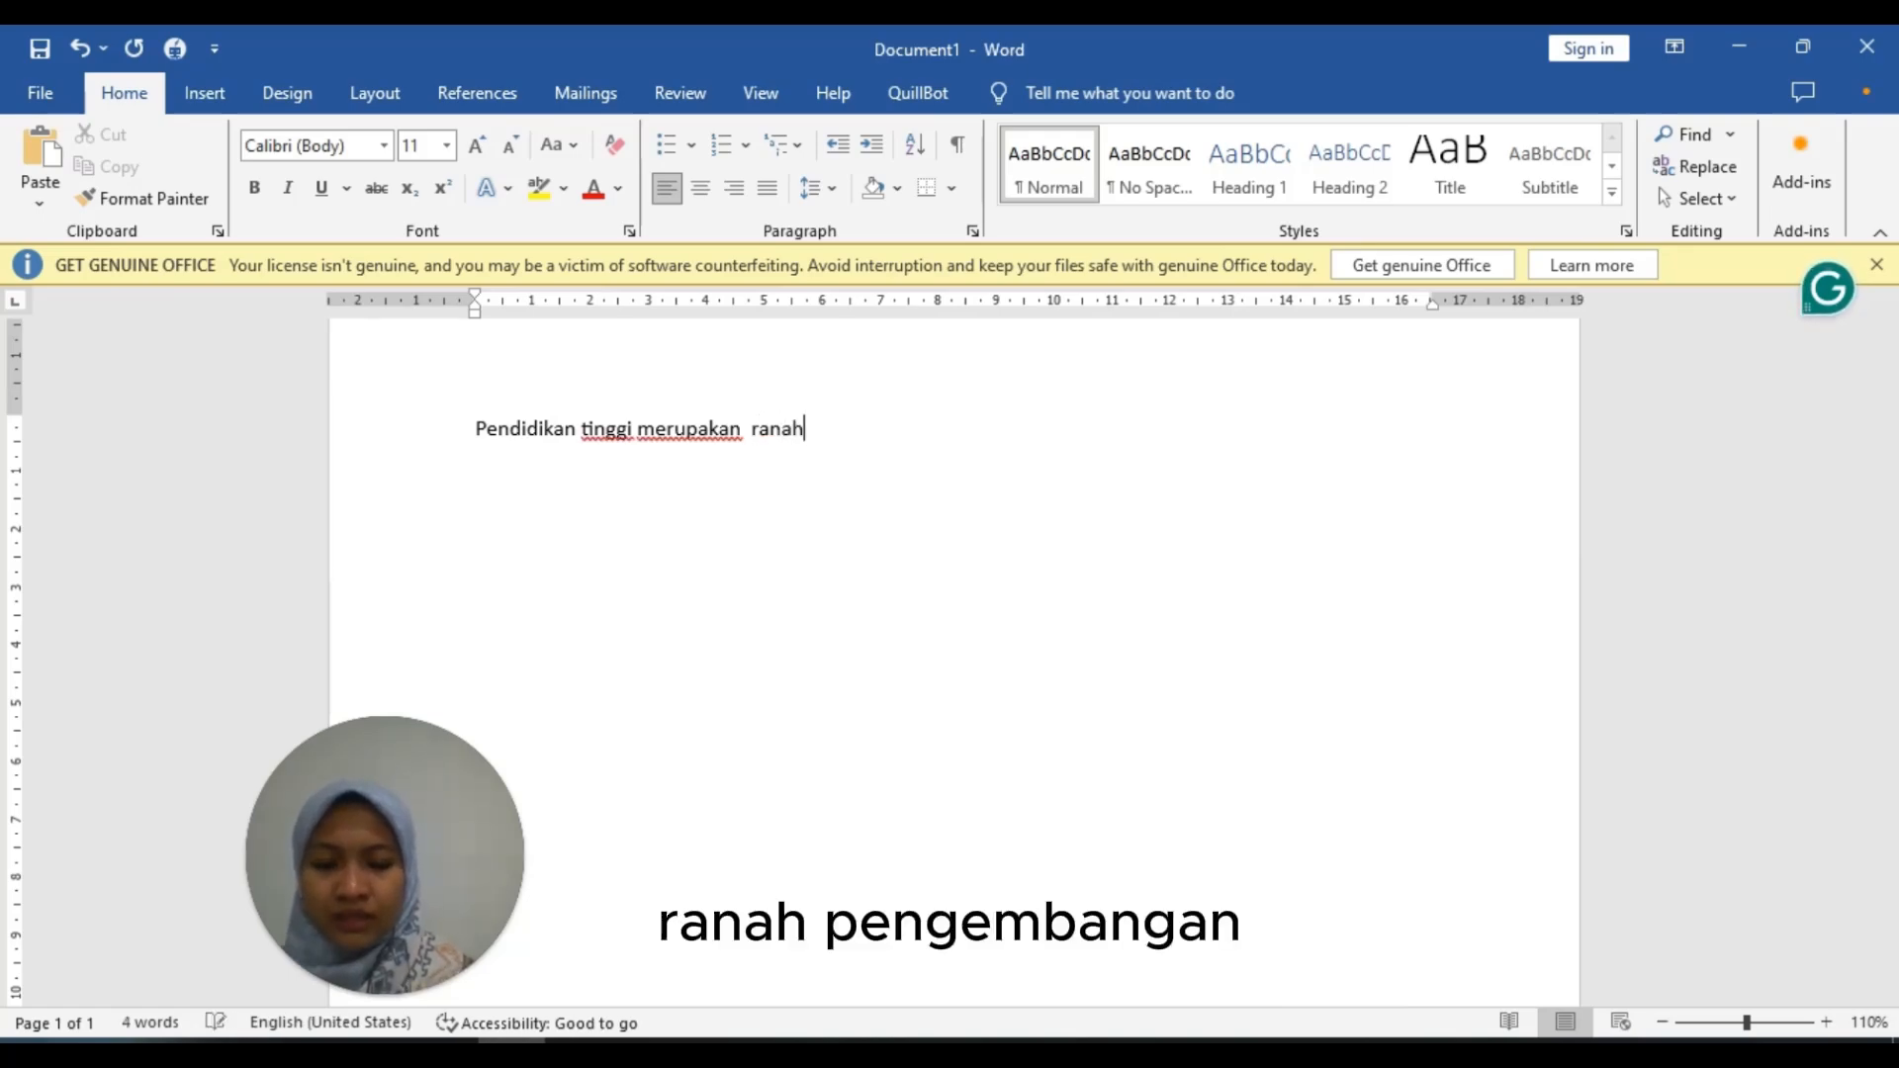
type(" pengemba")
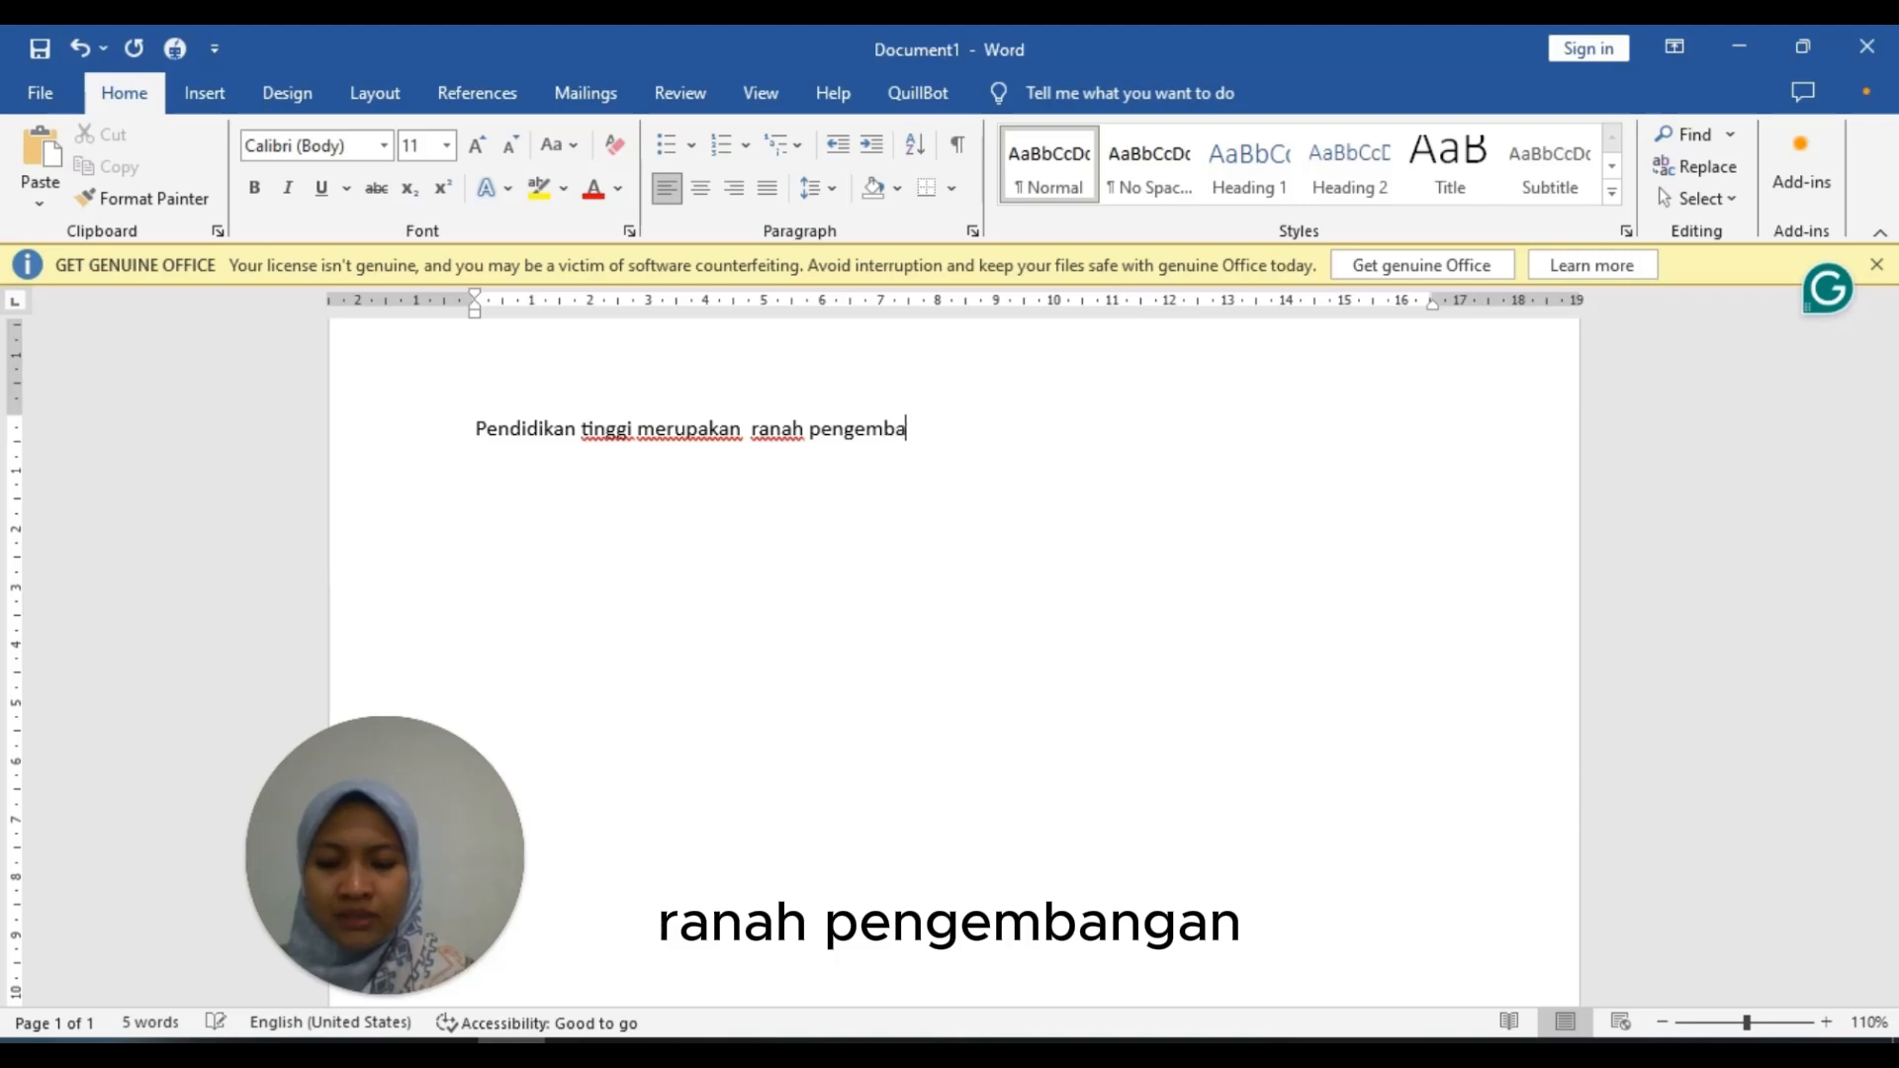
type("ngan ma")
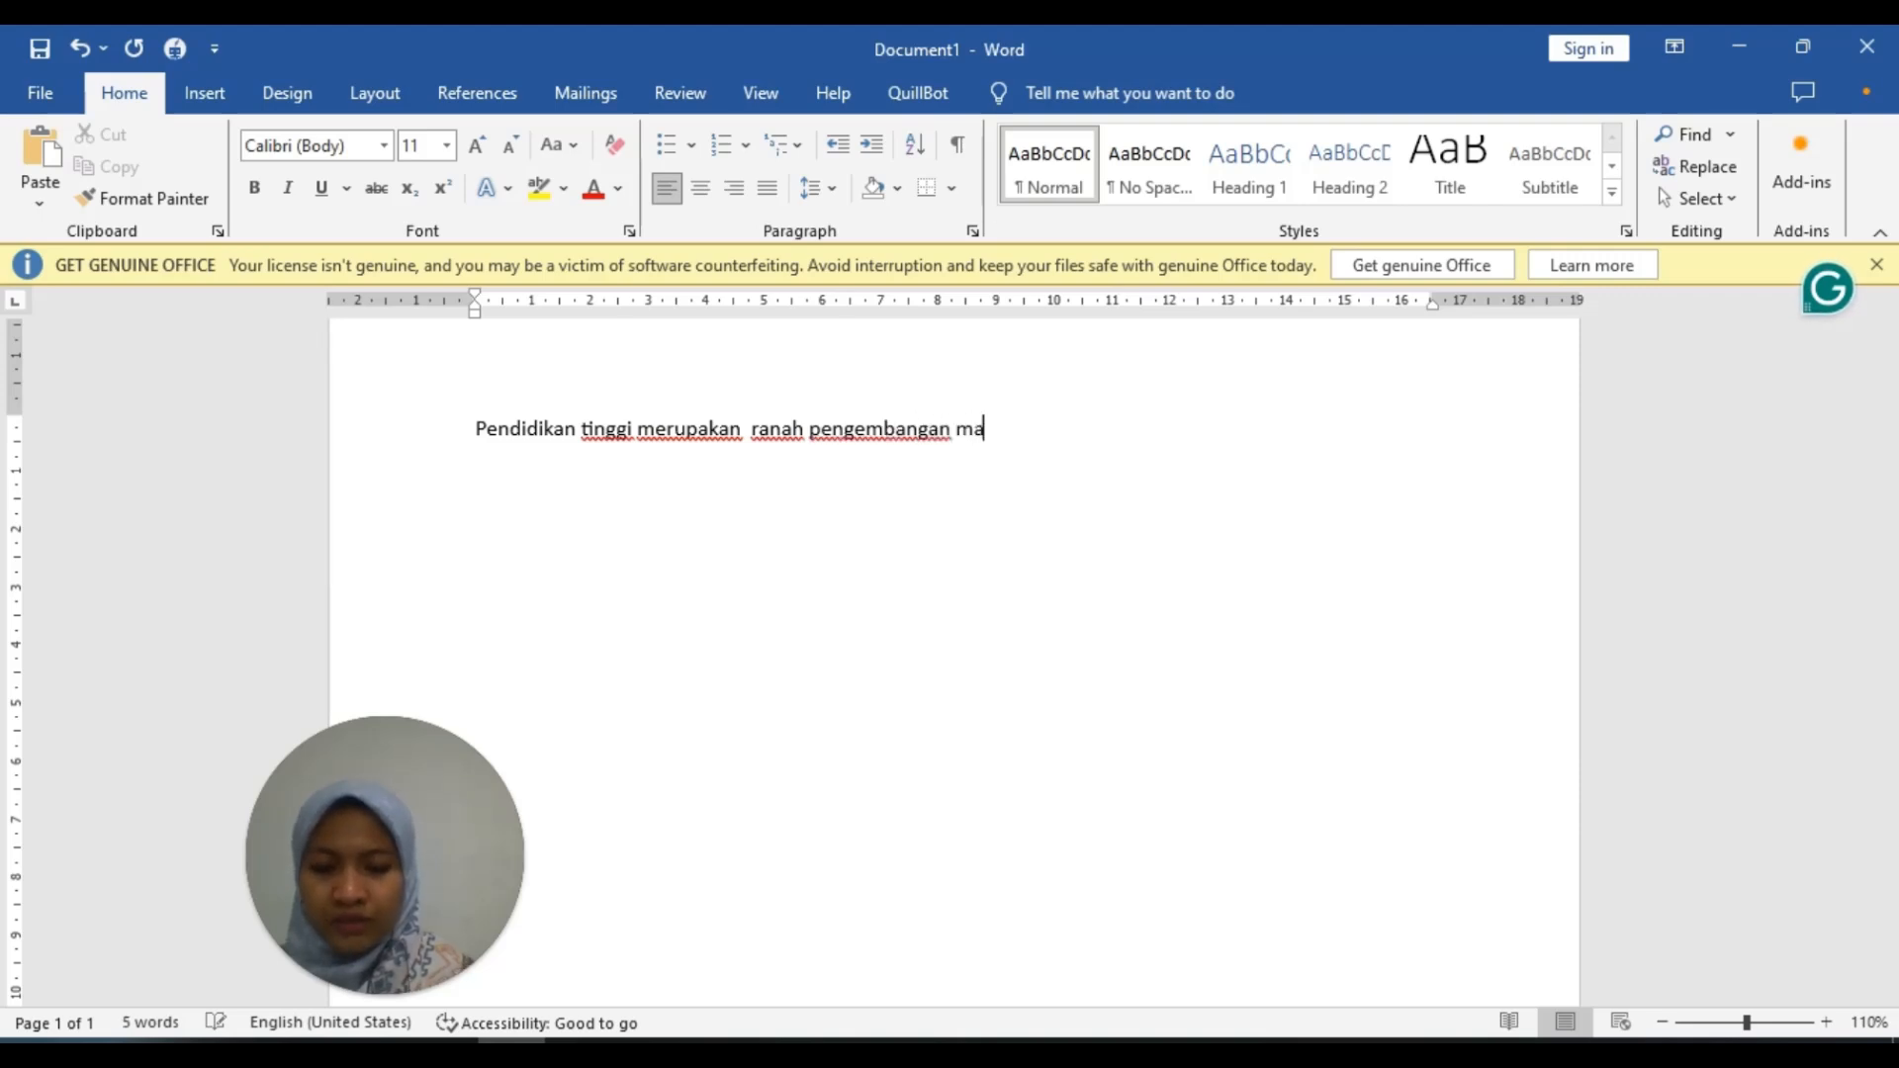
type("hasiswa ")
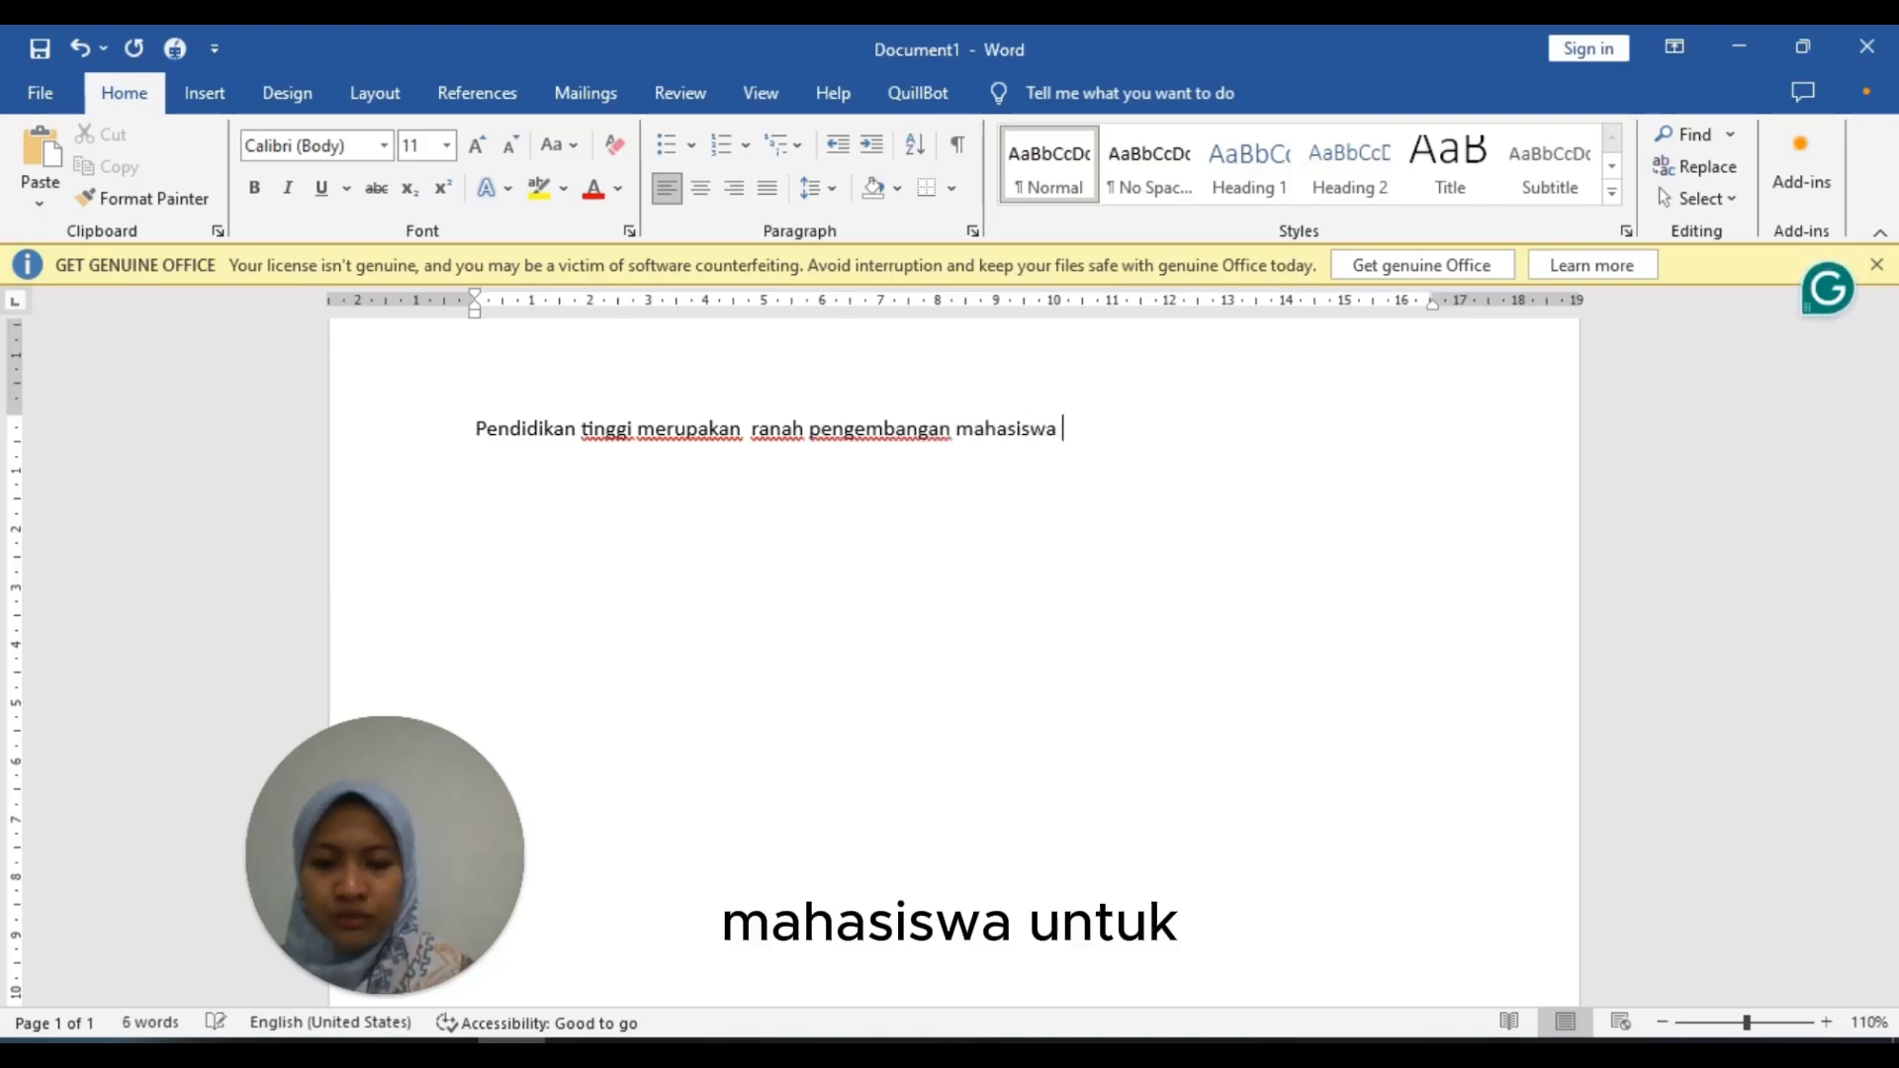
type("untuk l")
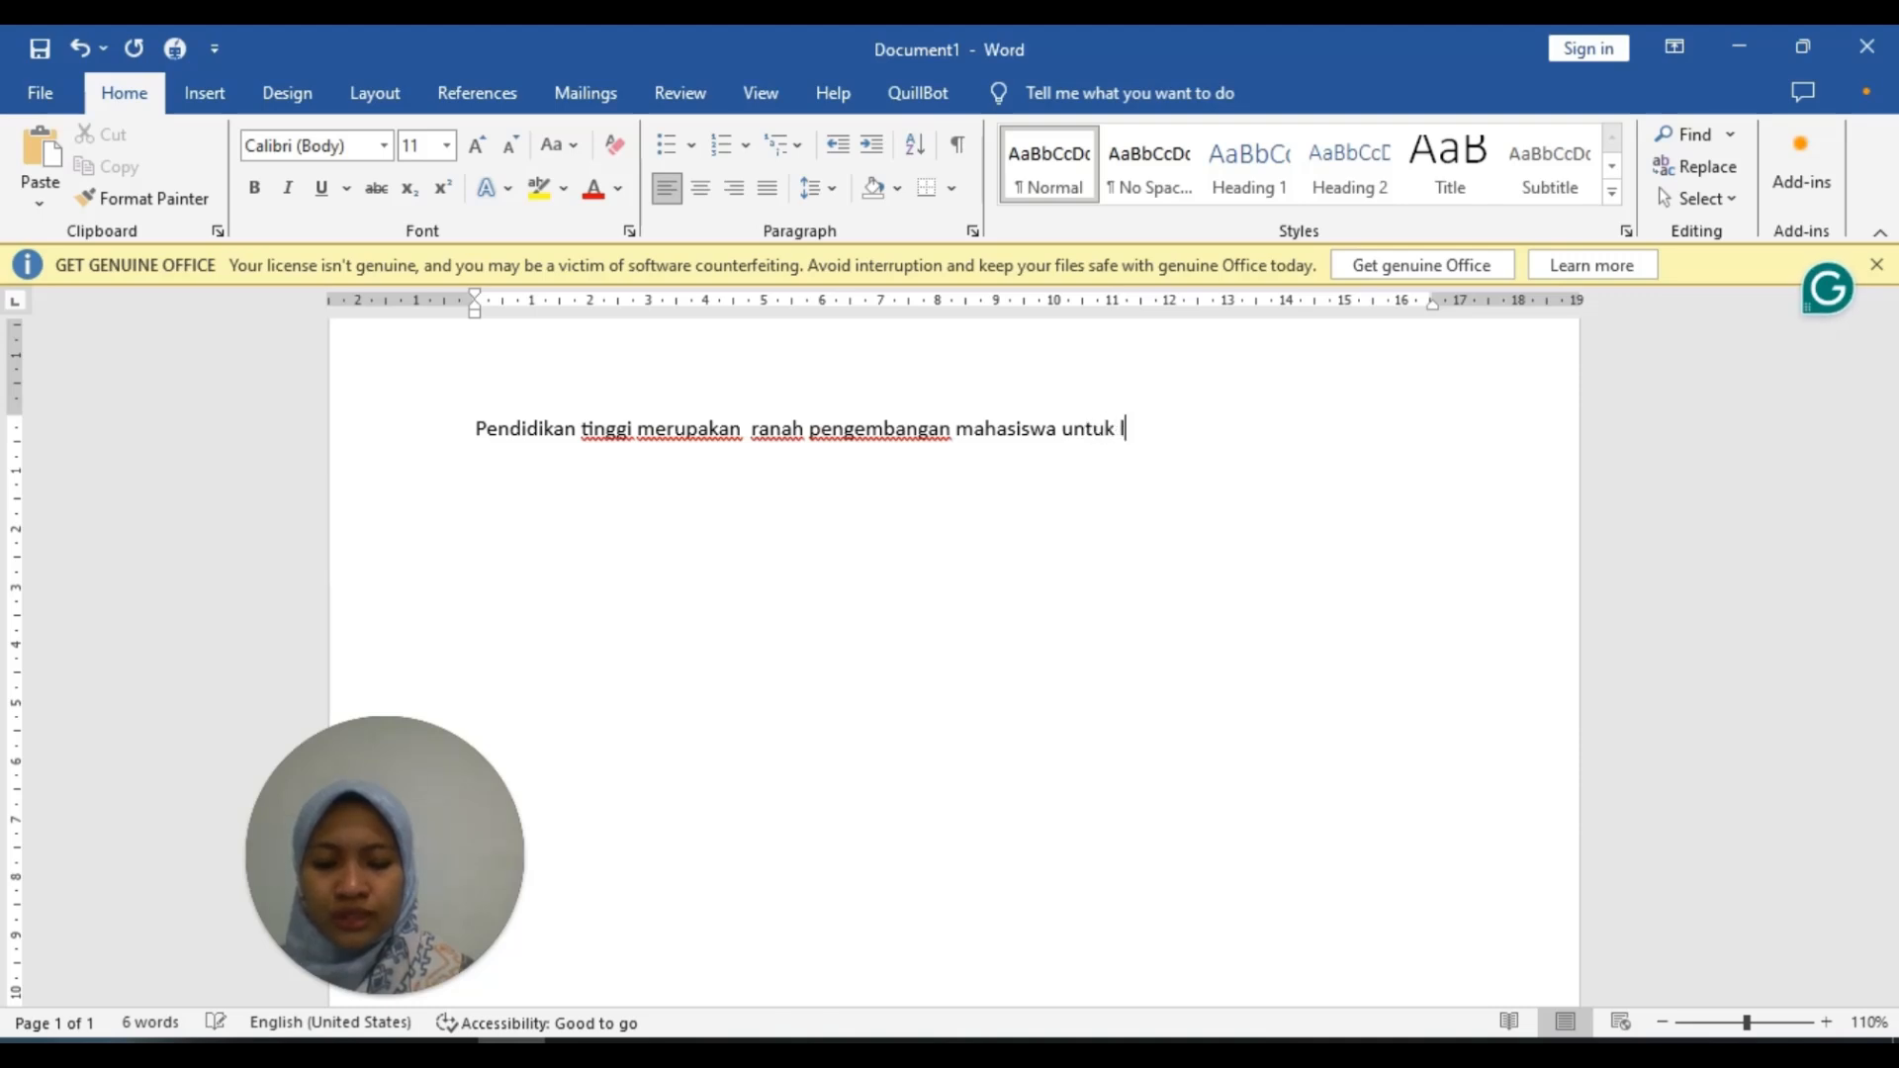
type("ebih berp")
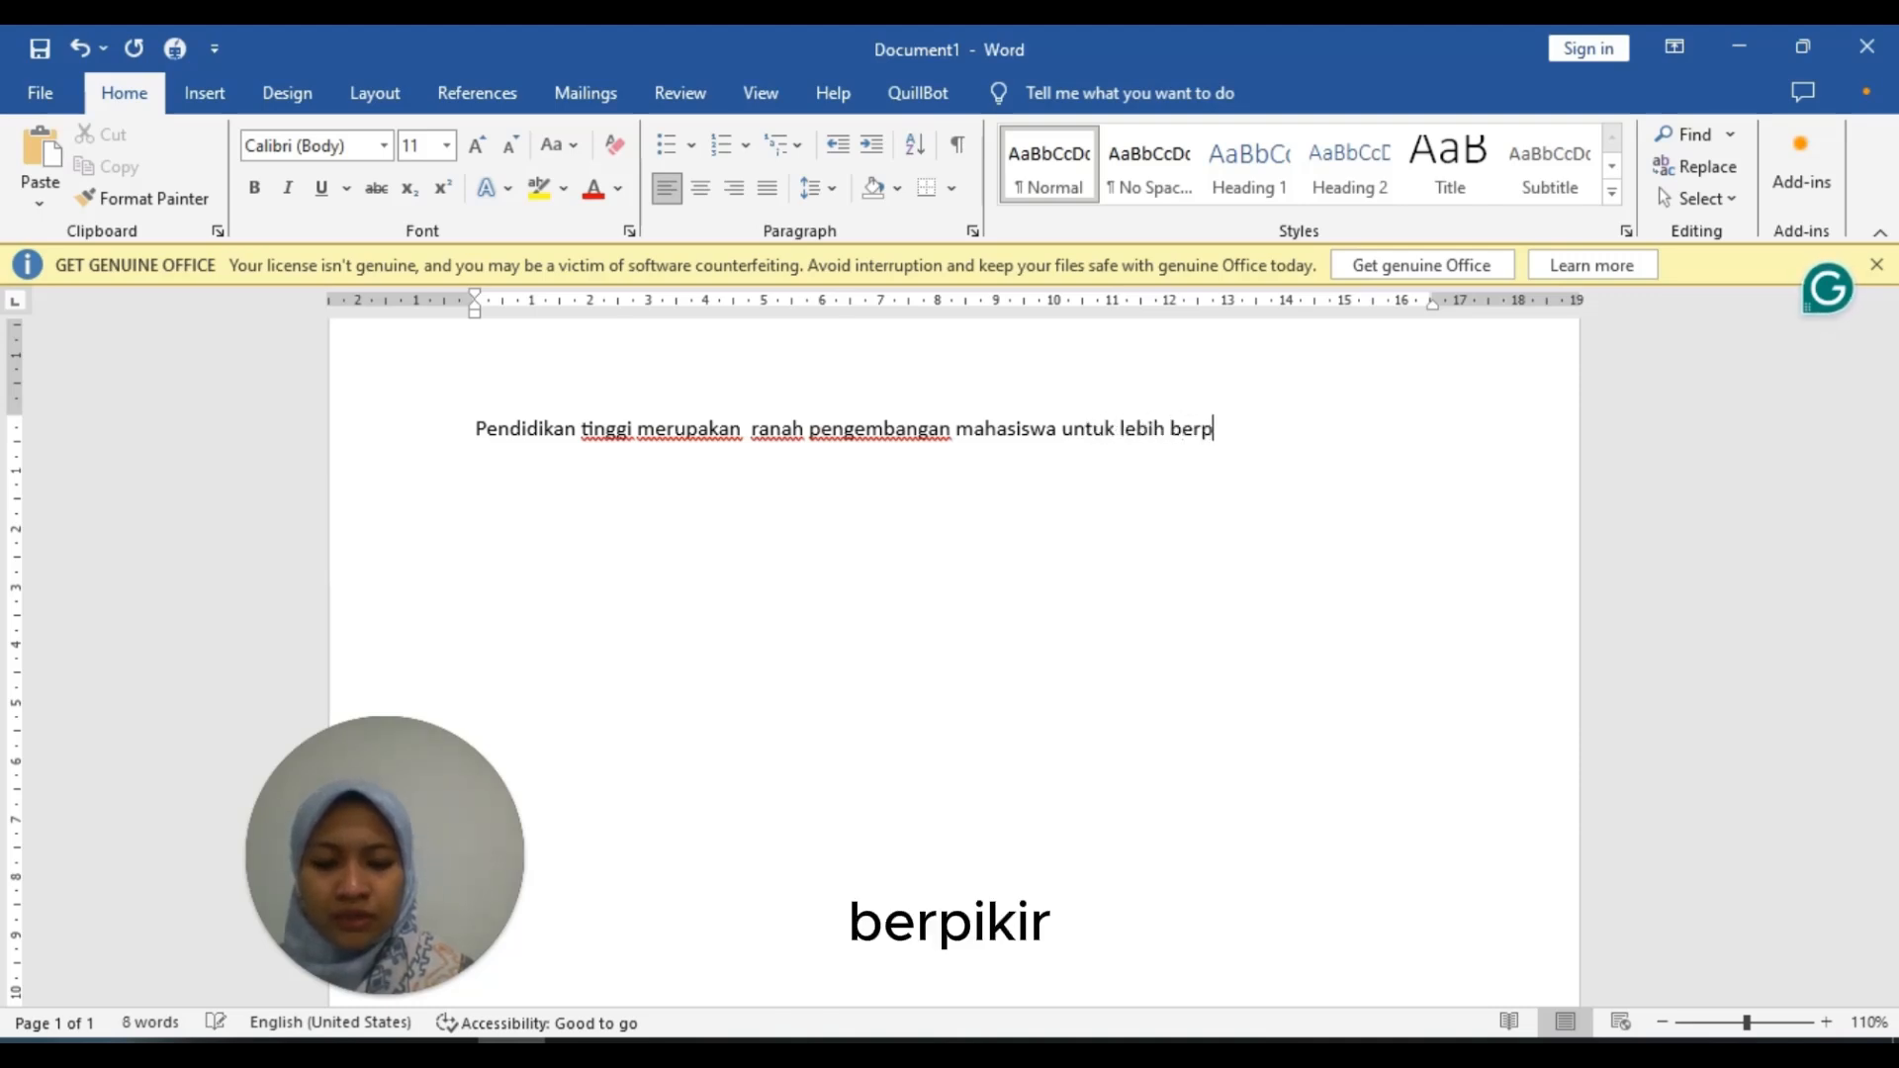
type("iki")
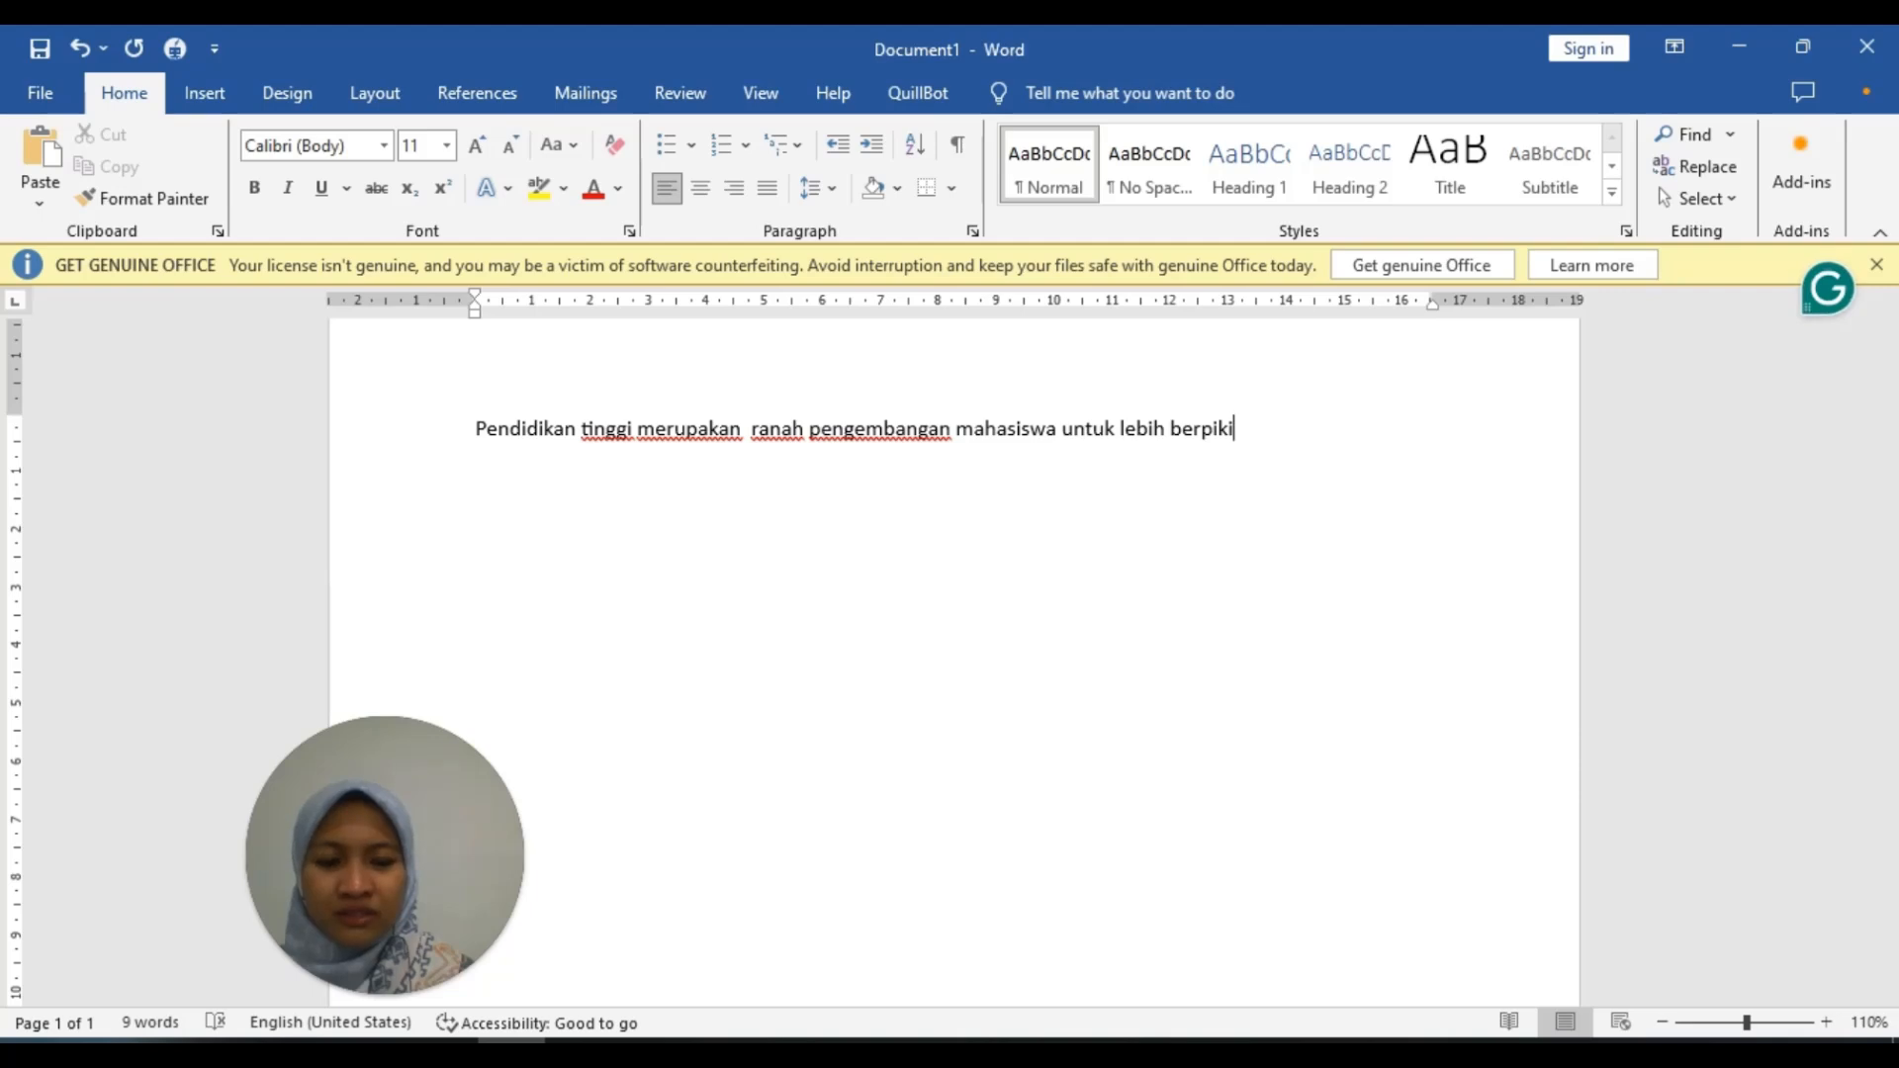
key("BackSpace")
key("BackSpace")
key("BackSpace")
key("BackSpace")
key("BackSpace")
key("BackSpace")
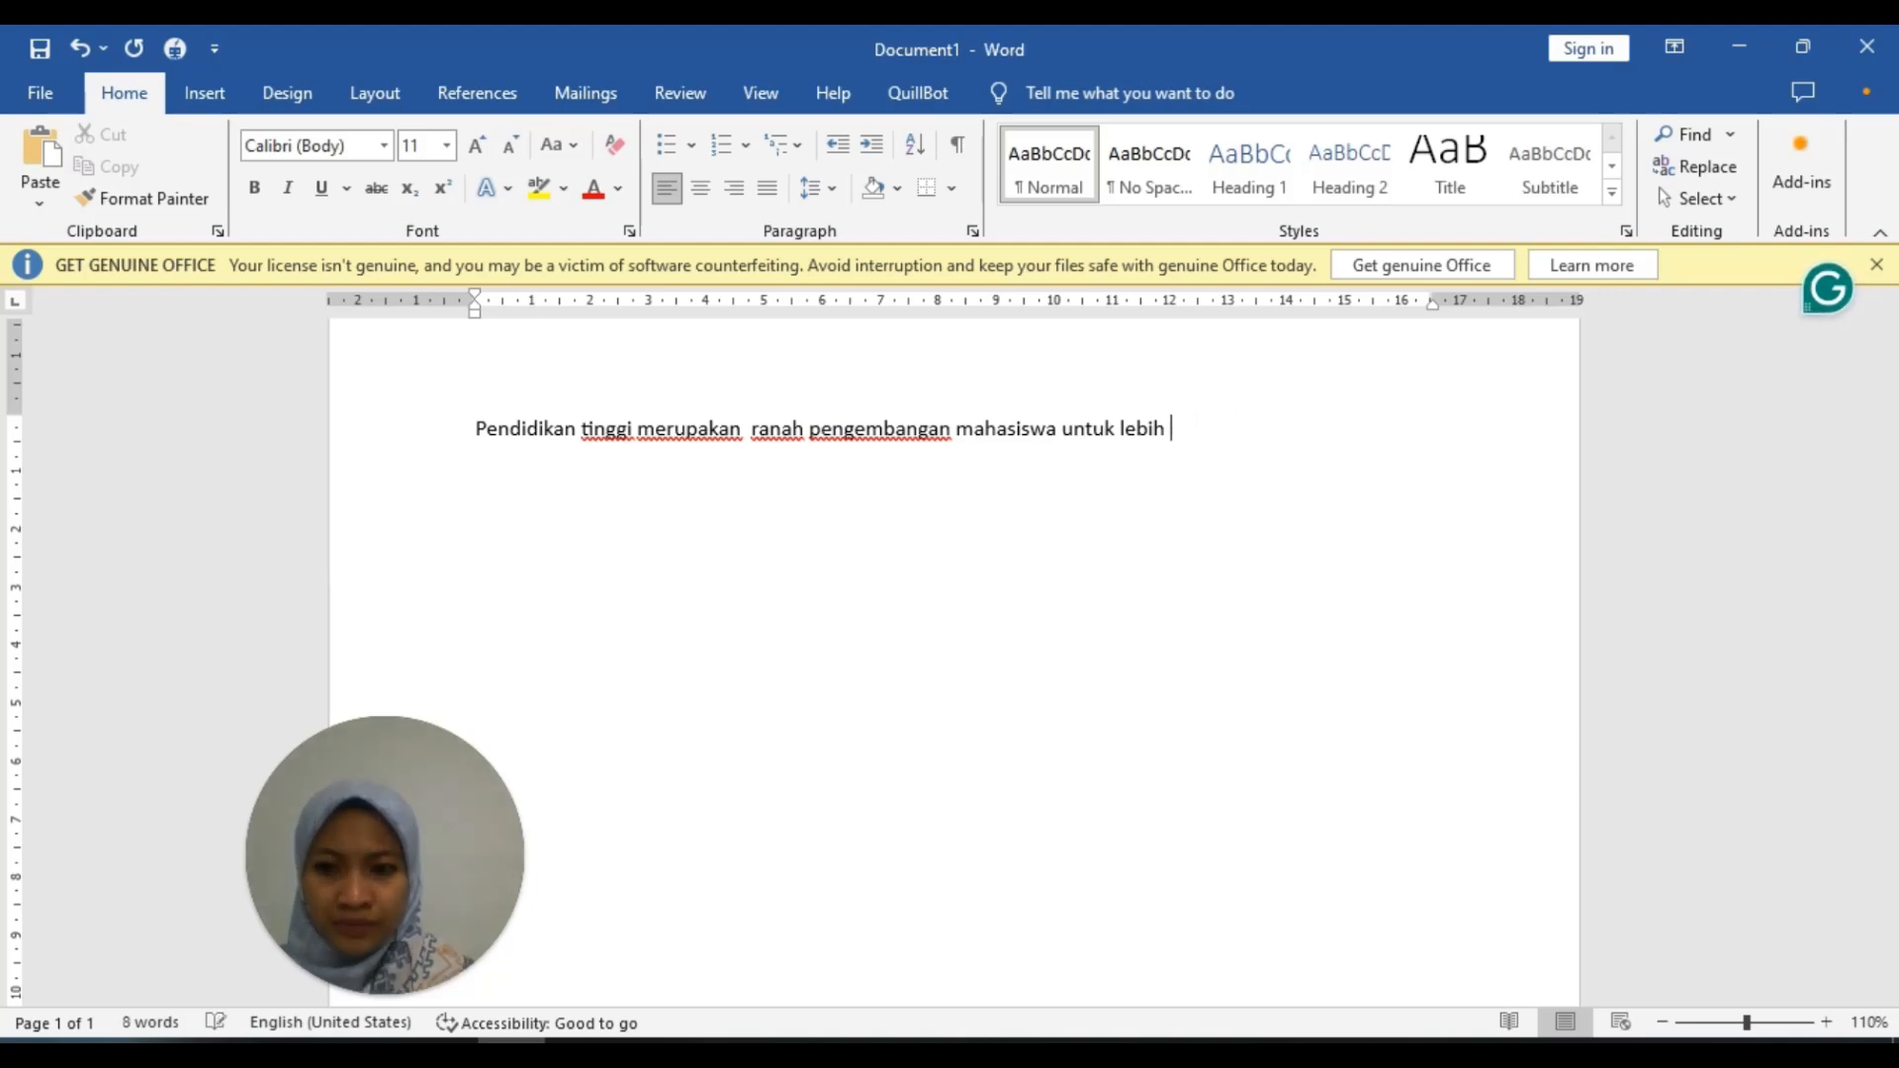
type("be")
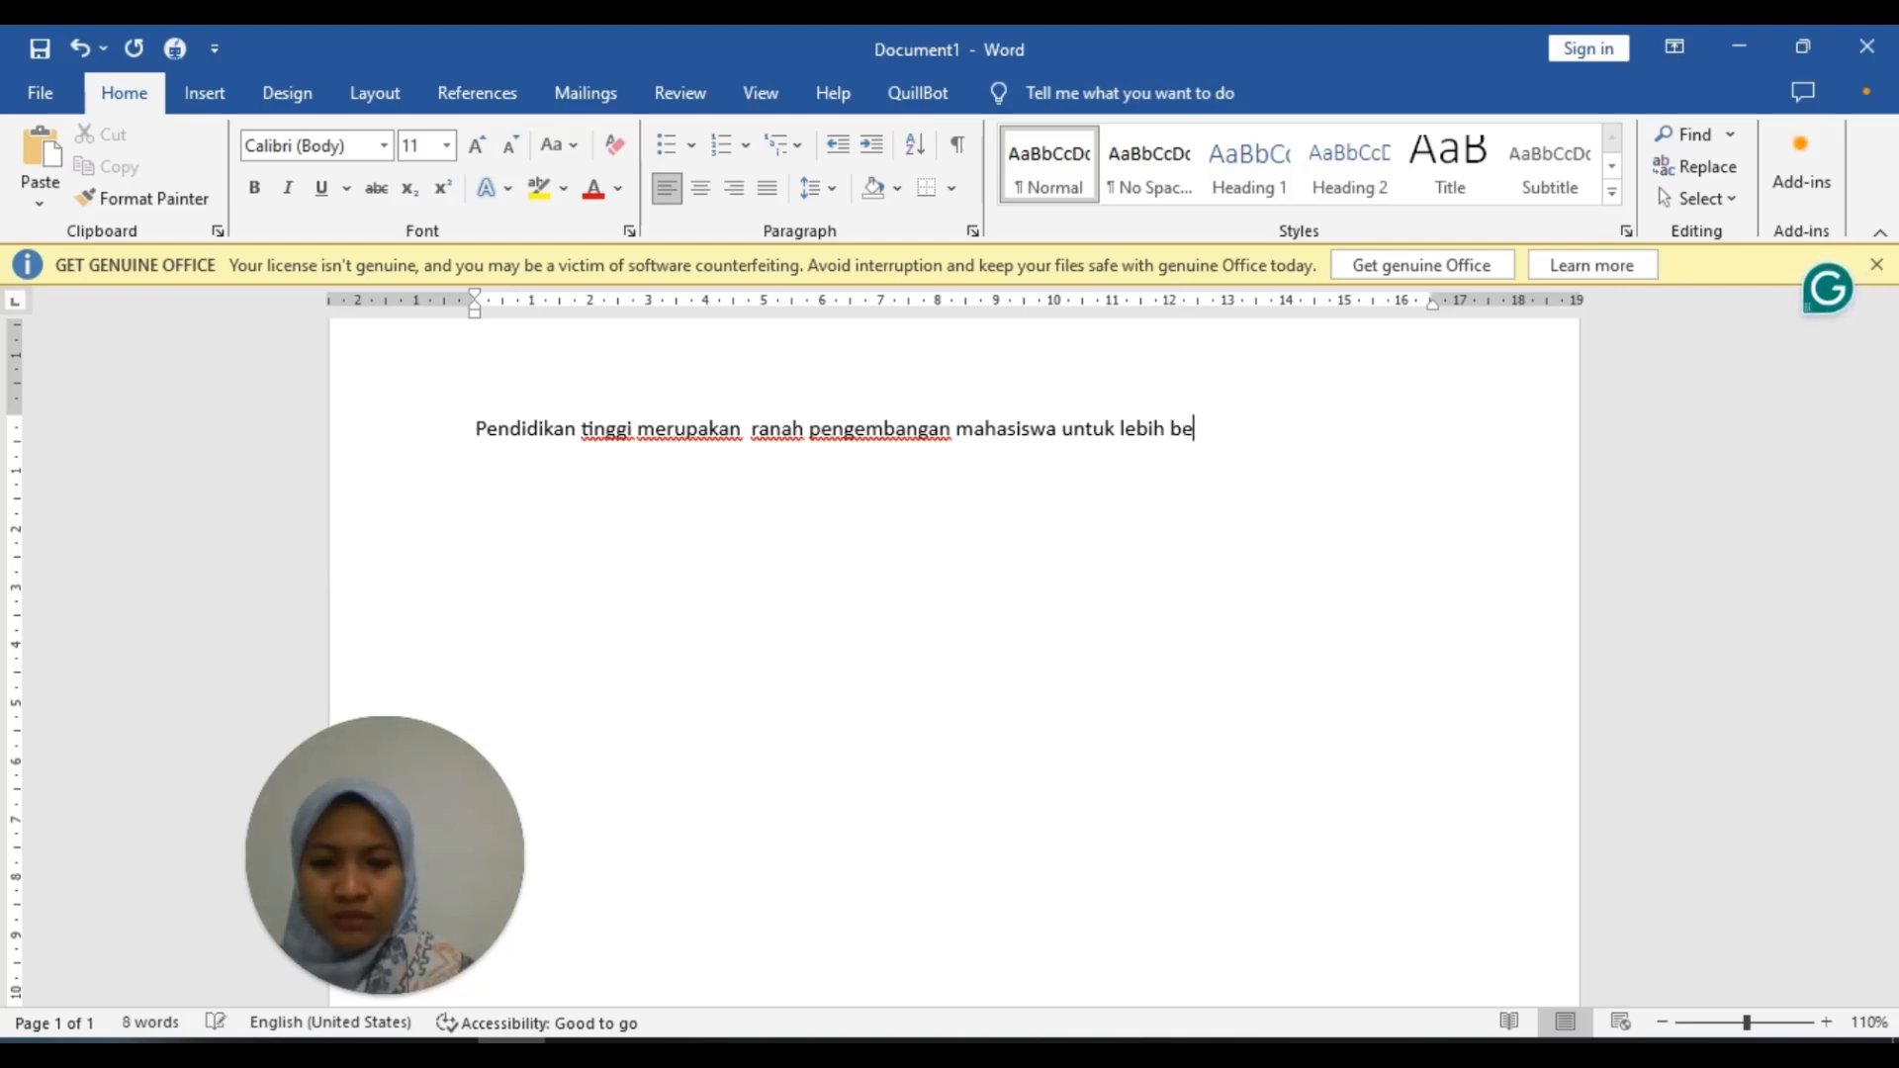
type("rpikir")
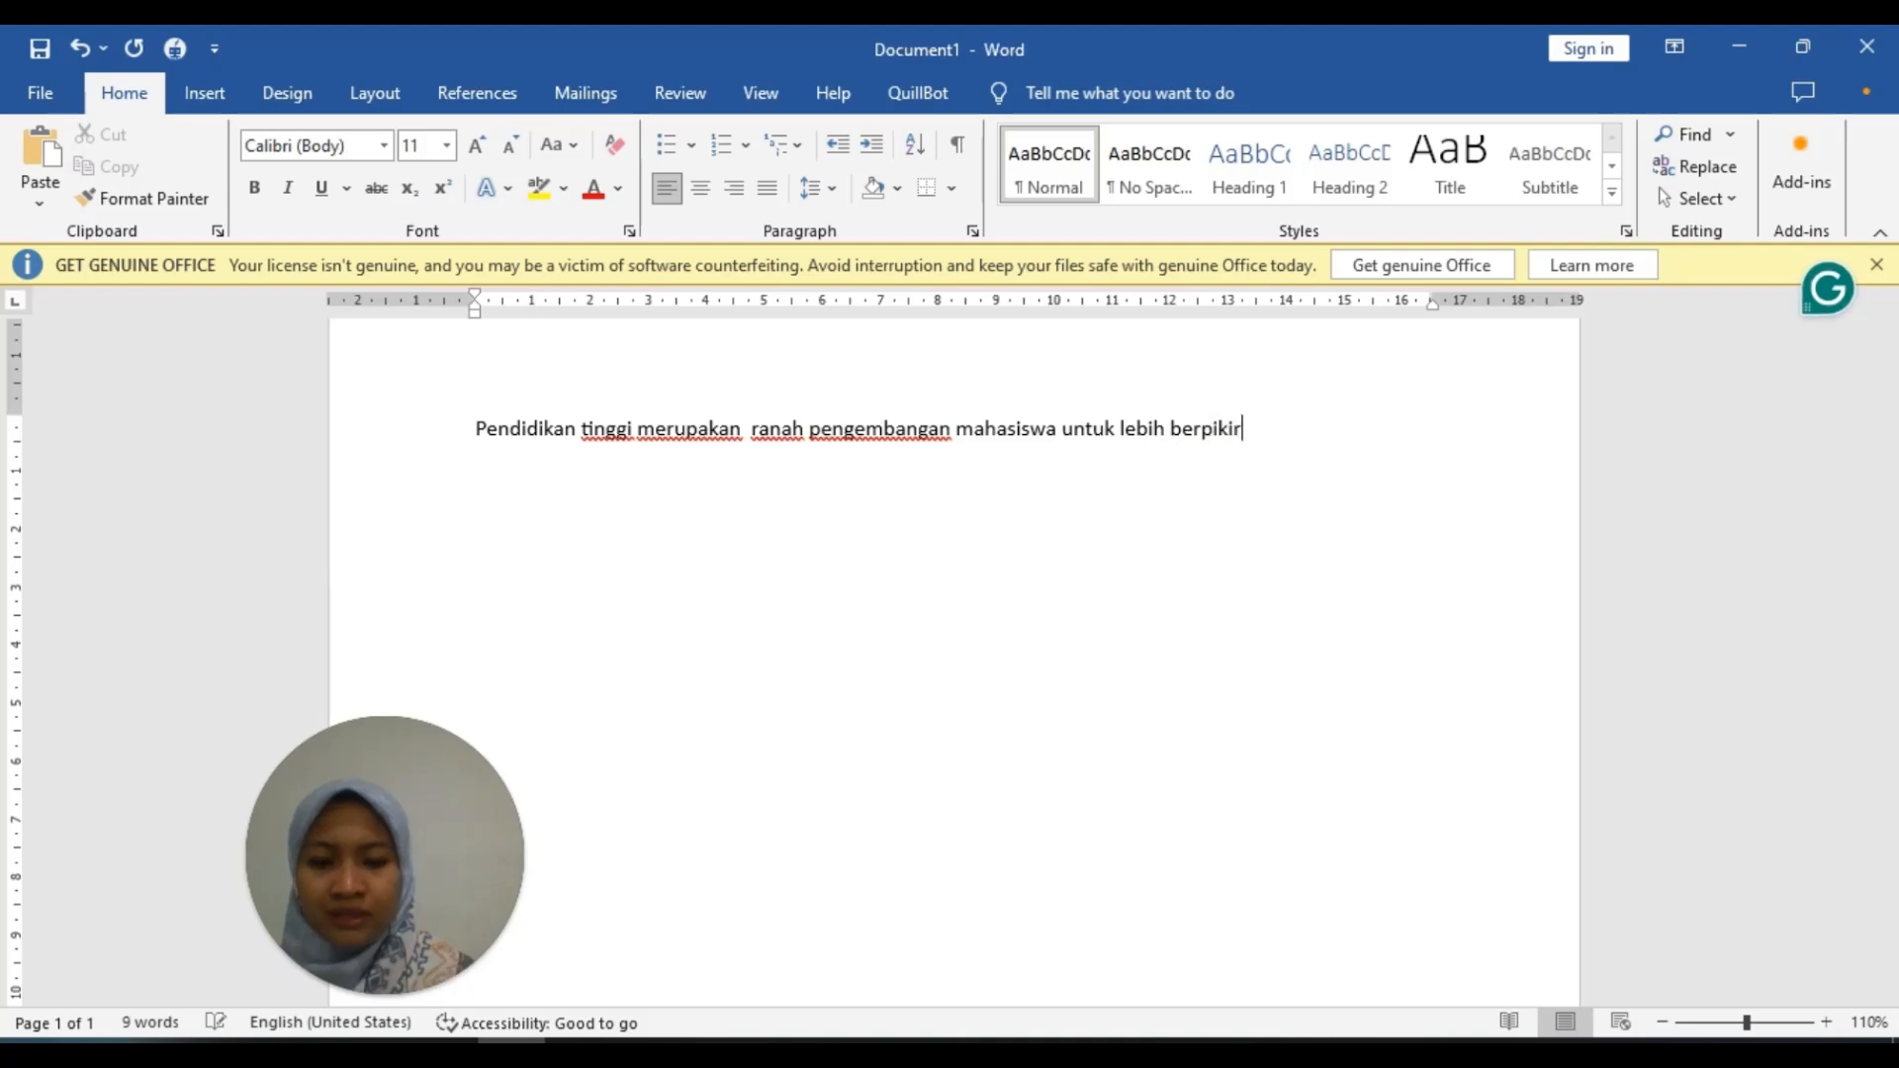
type(" secara kr")
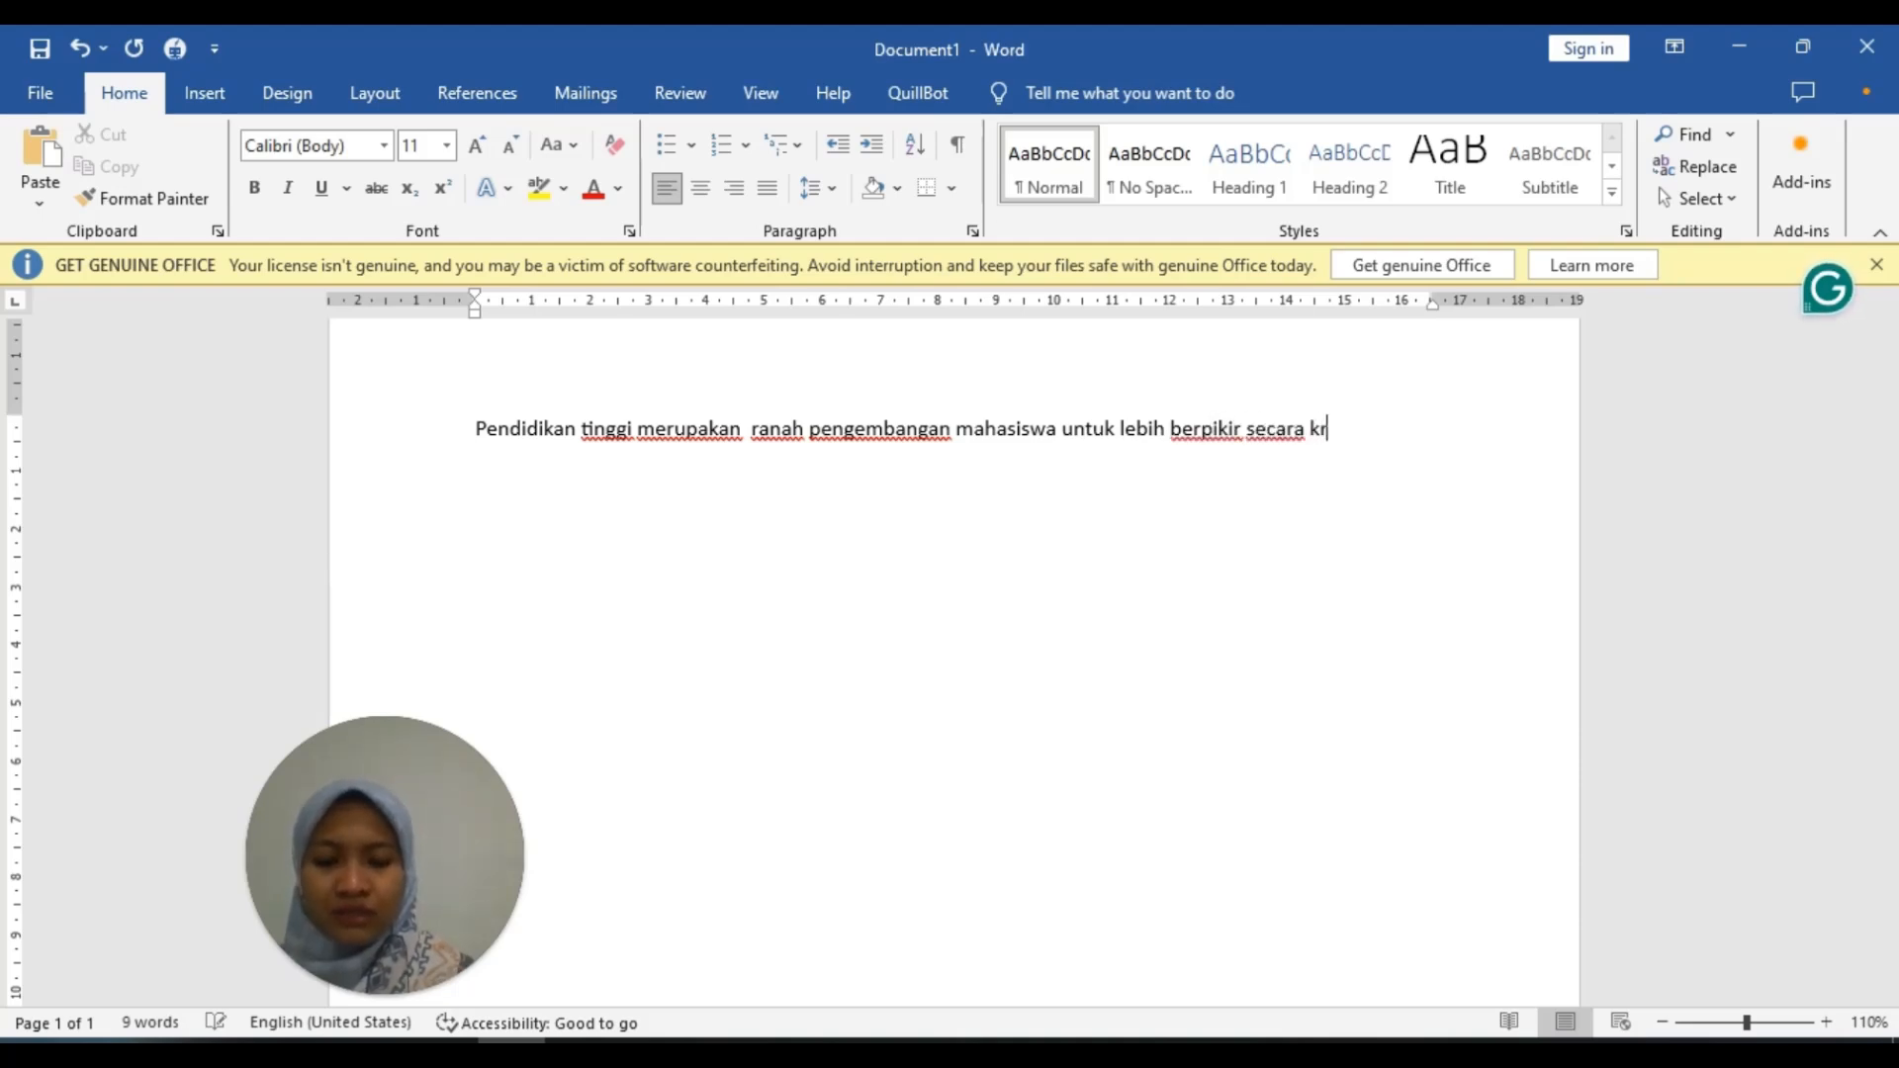
type("itis.")
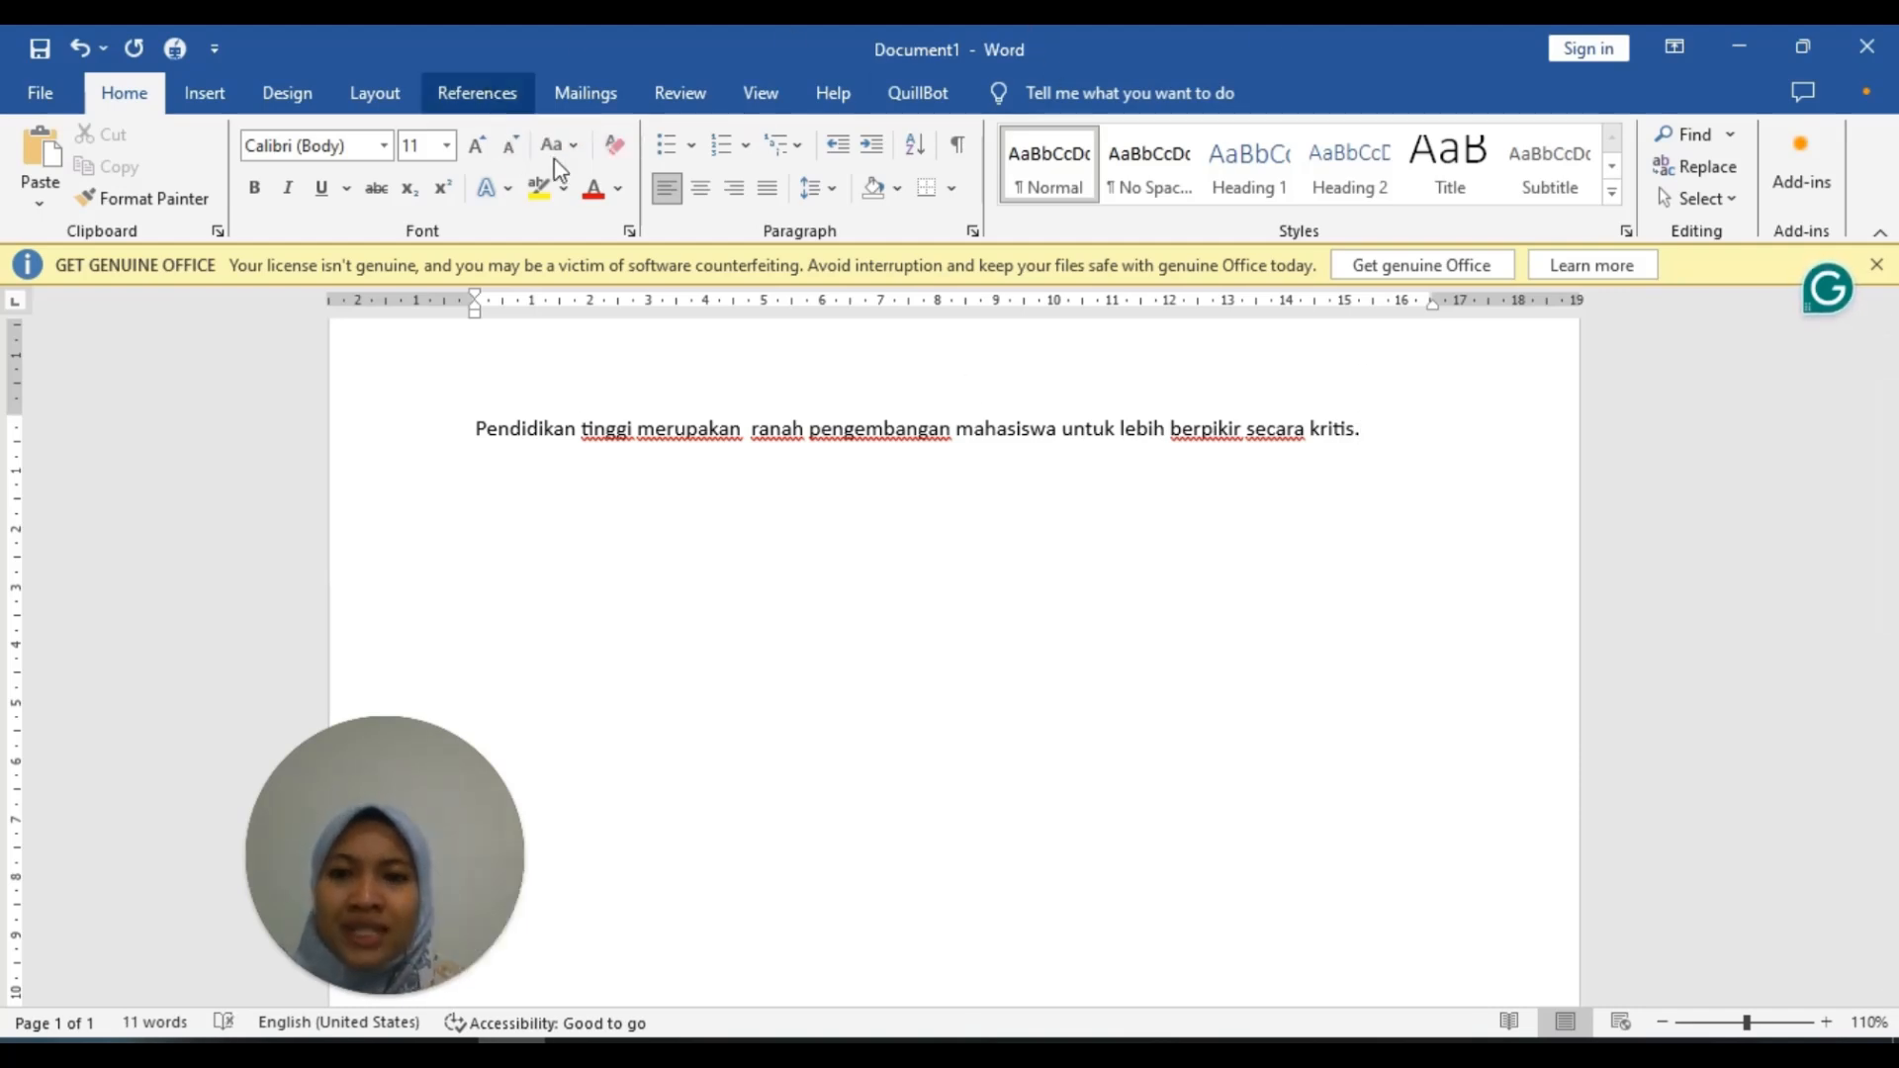
Step: Search Mendeley Desktop for "pendidi" and cite "Peran artificial intelligence dalam meningkatkan efisiensi dan efektifitas sistem pendidikan" at the end of the Word sentence
left_click(483, 94)
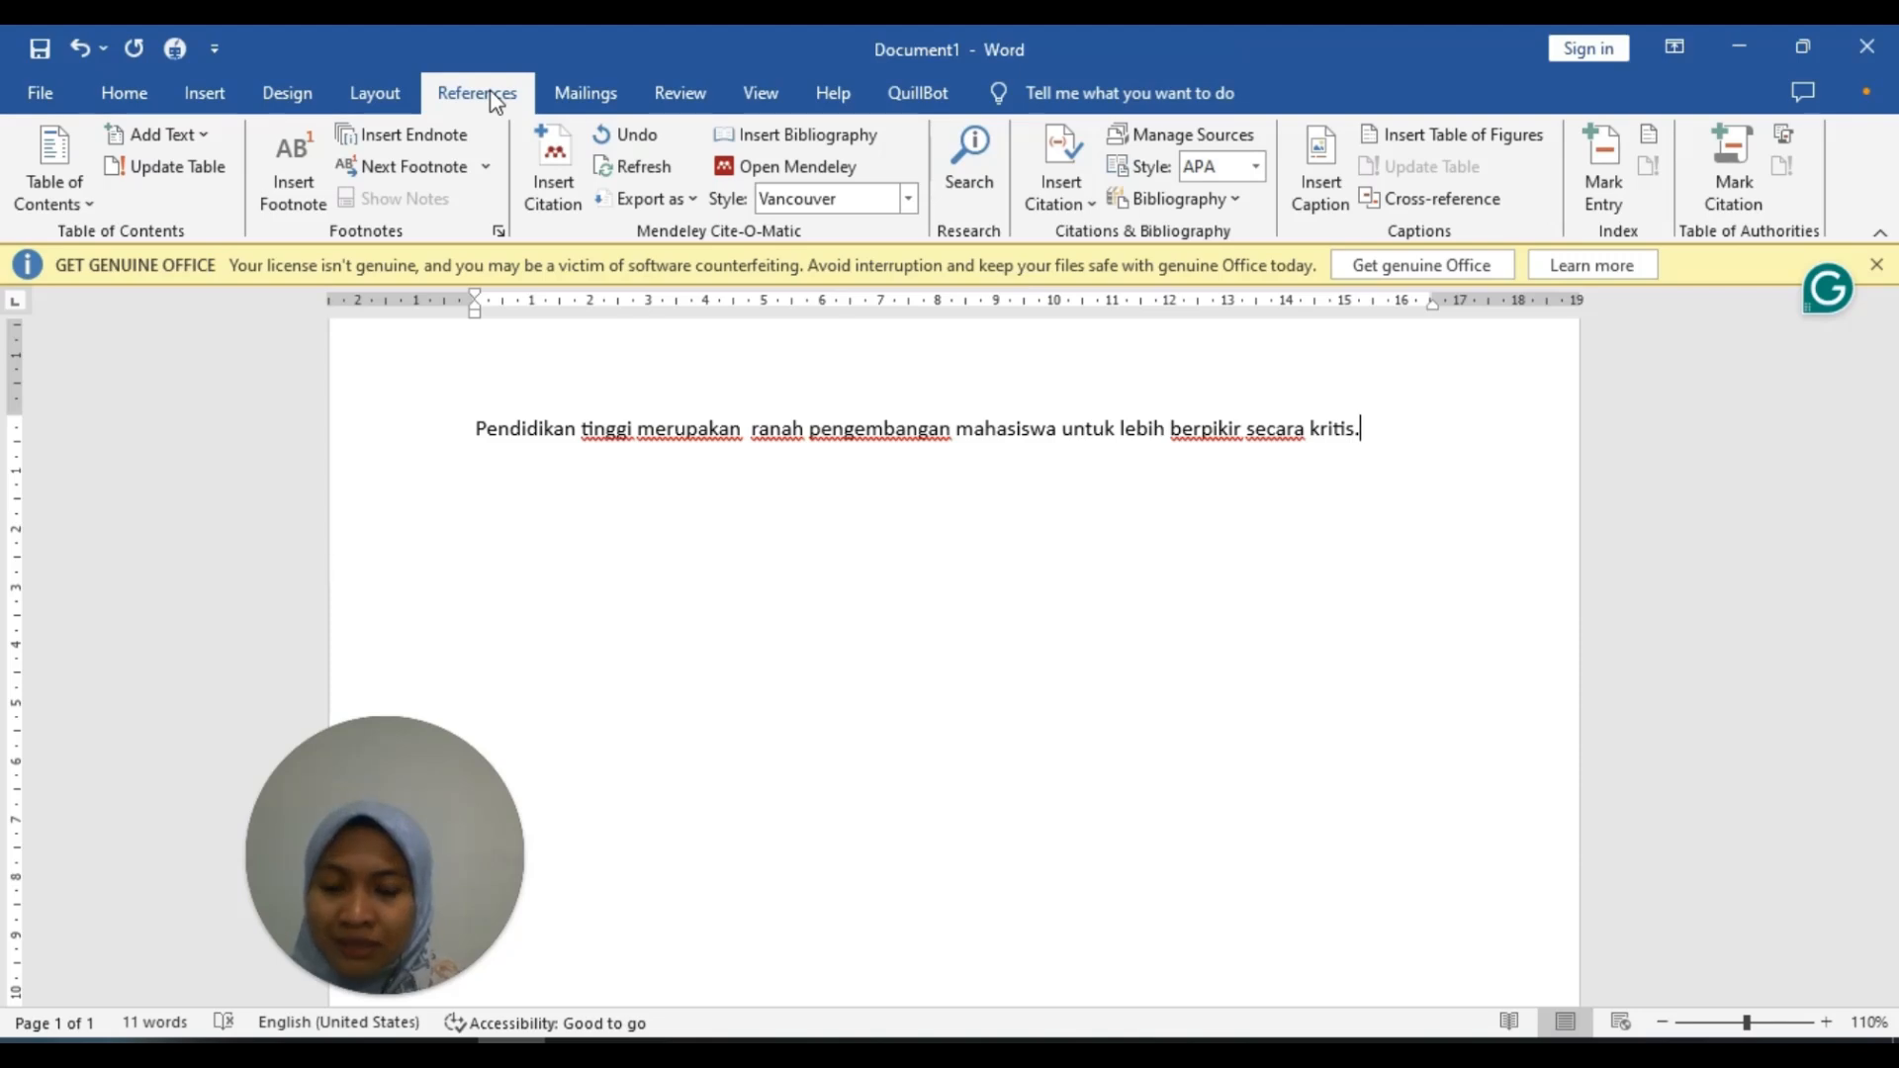
left_click(559, 183)
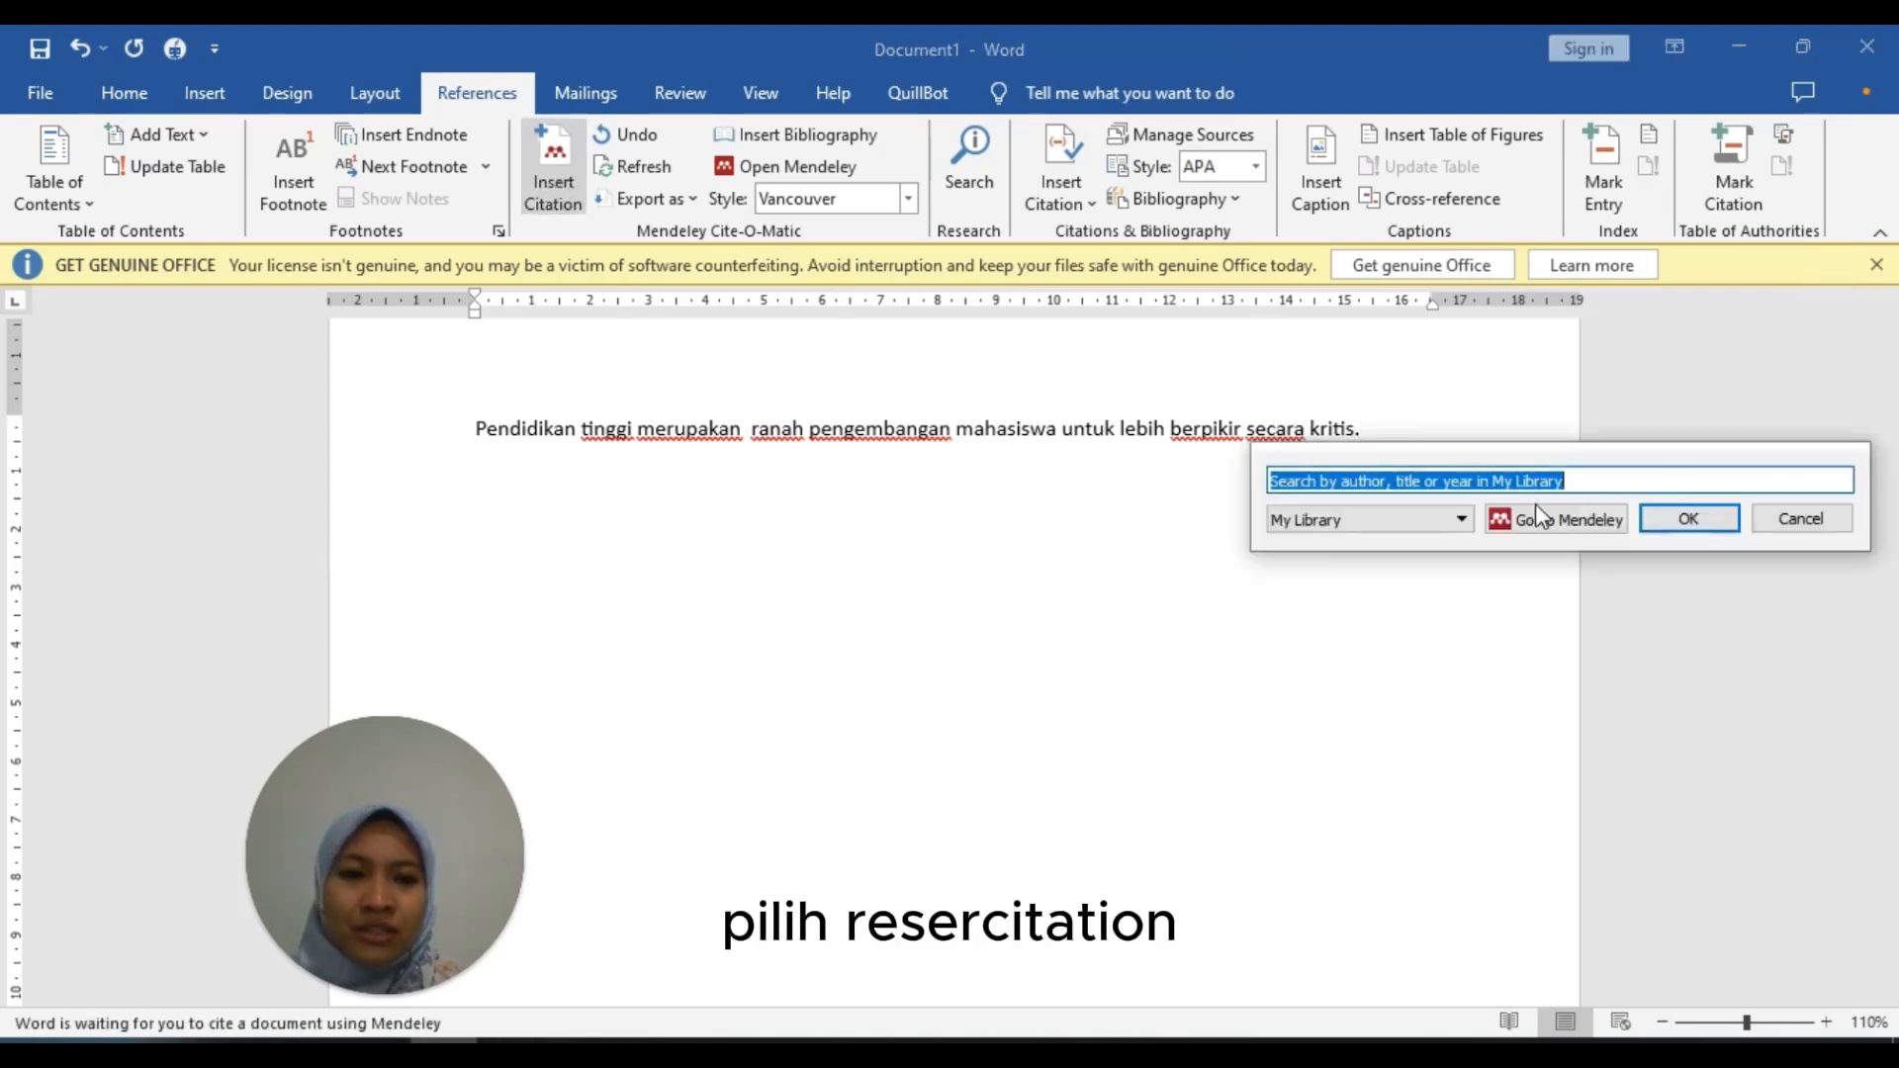
left_click(1536, 506)
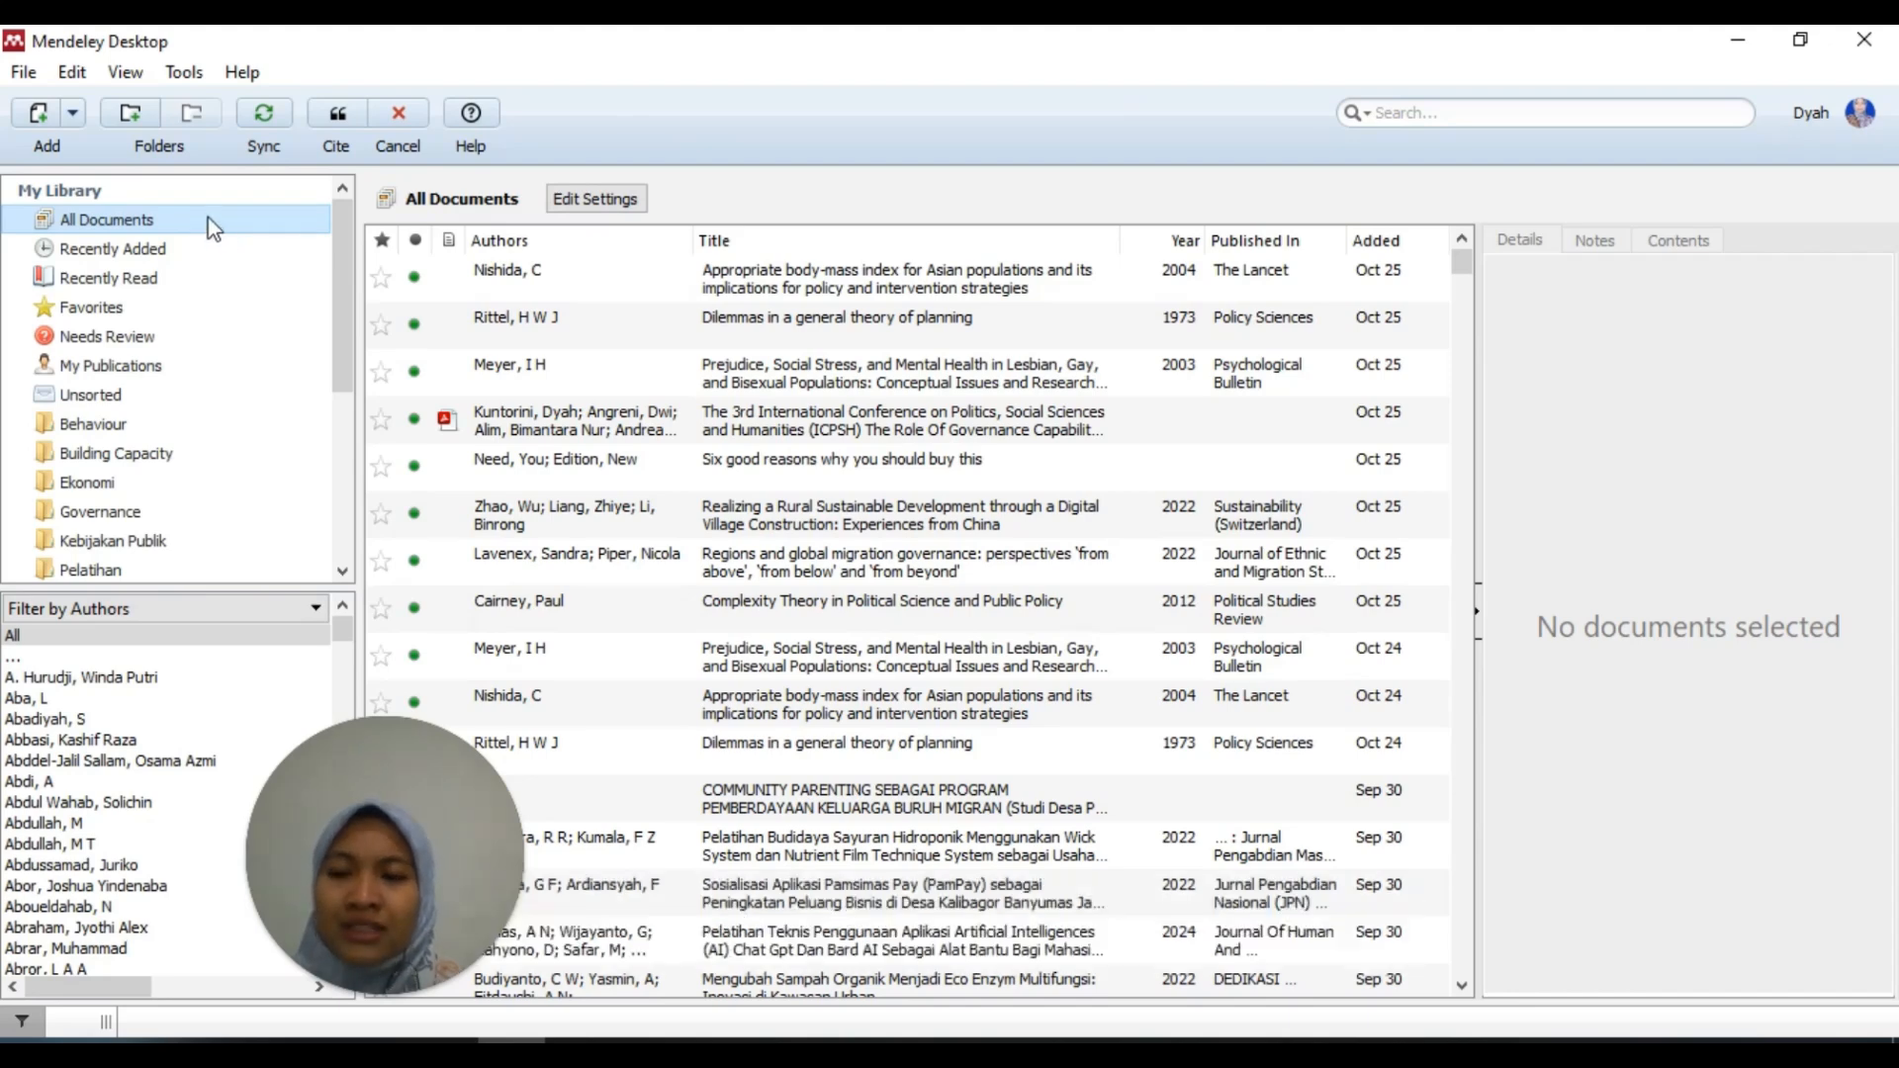
left_click(1560, 117)
type("pendidi")
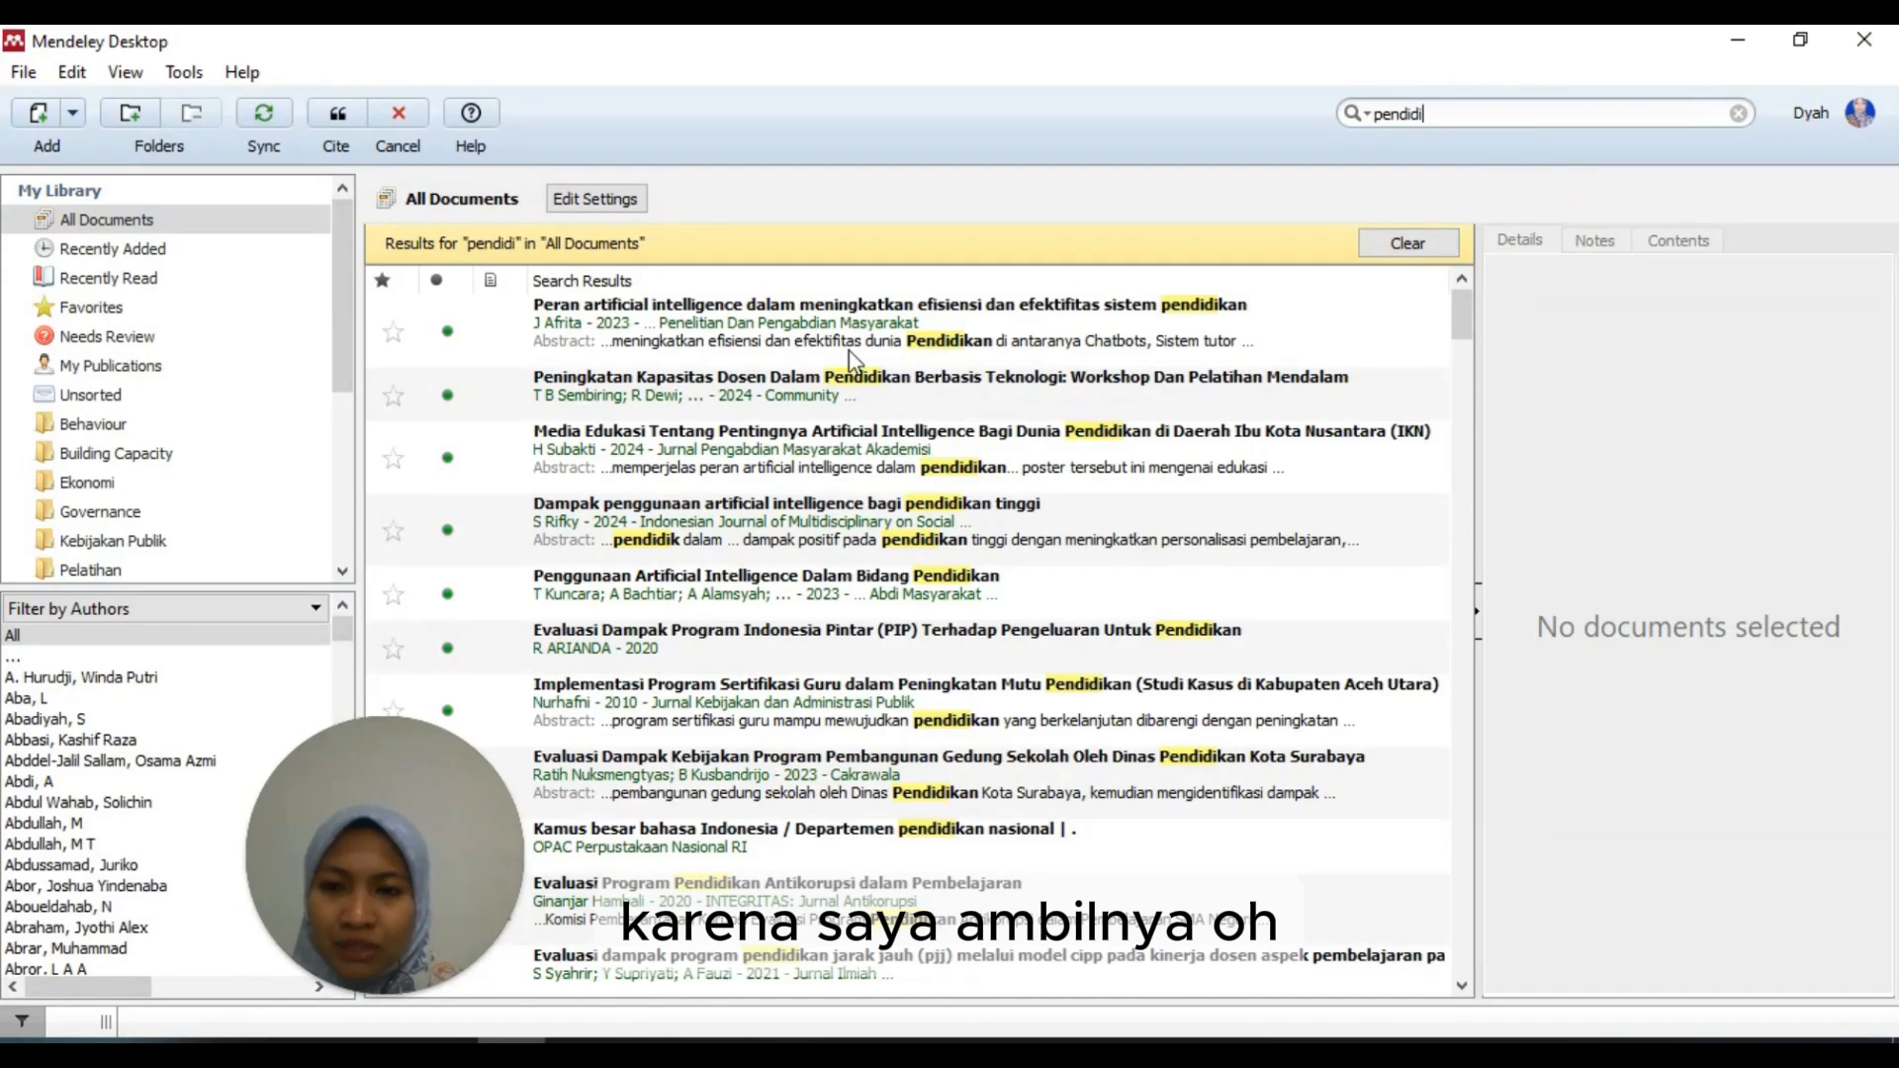
left_click(799, 329)
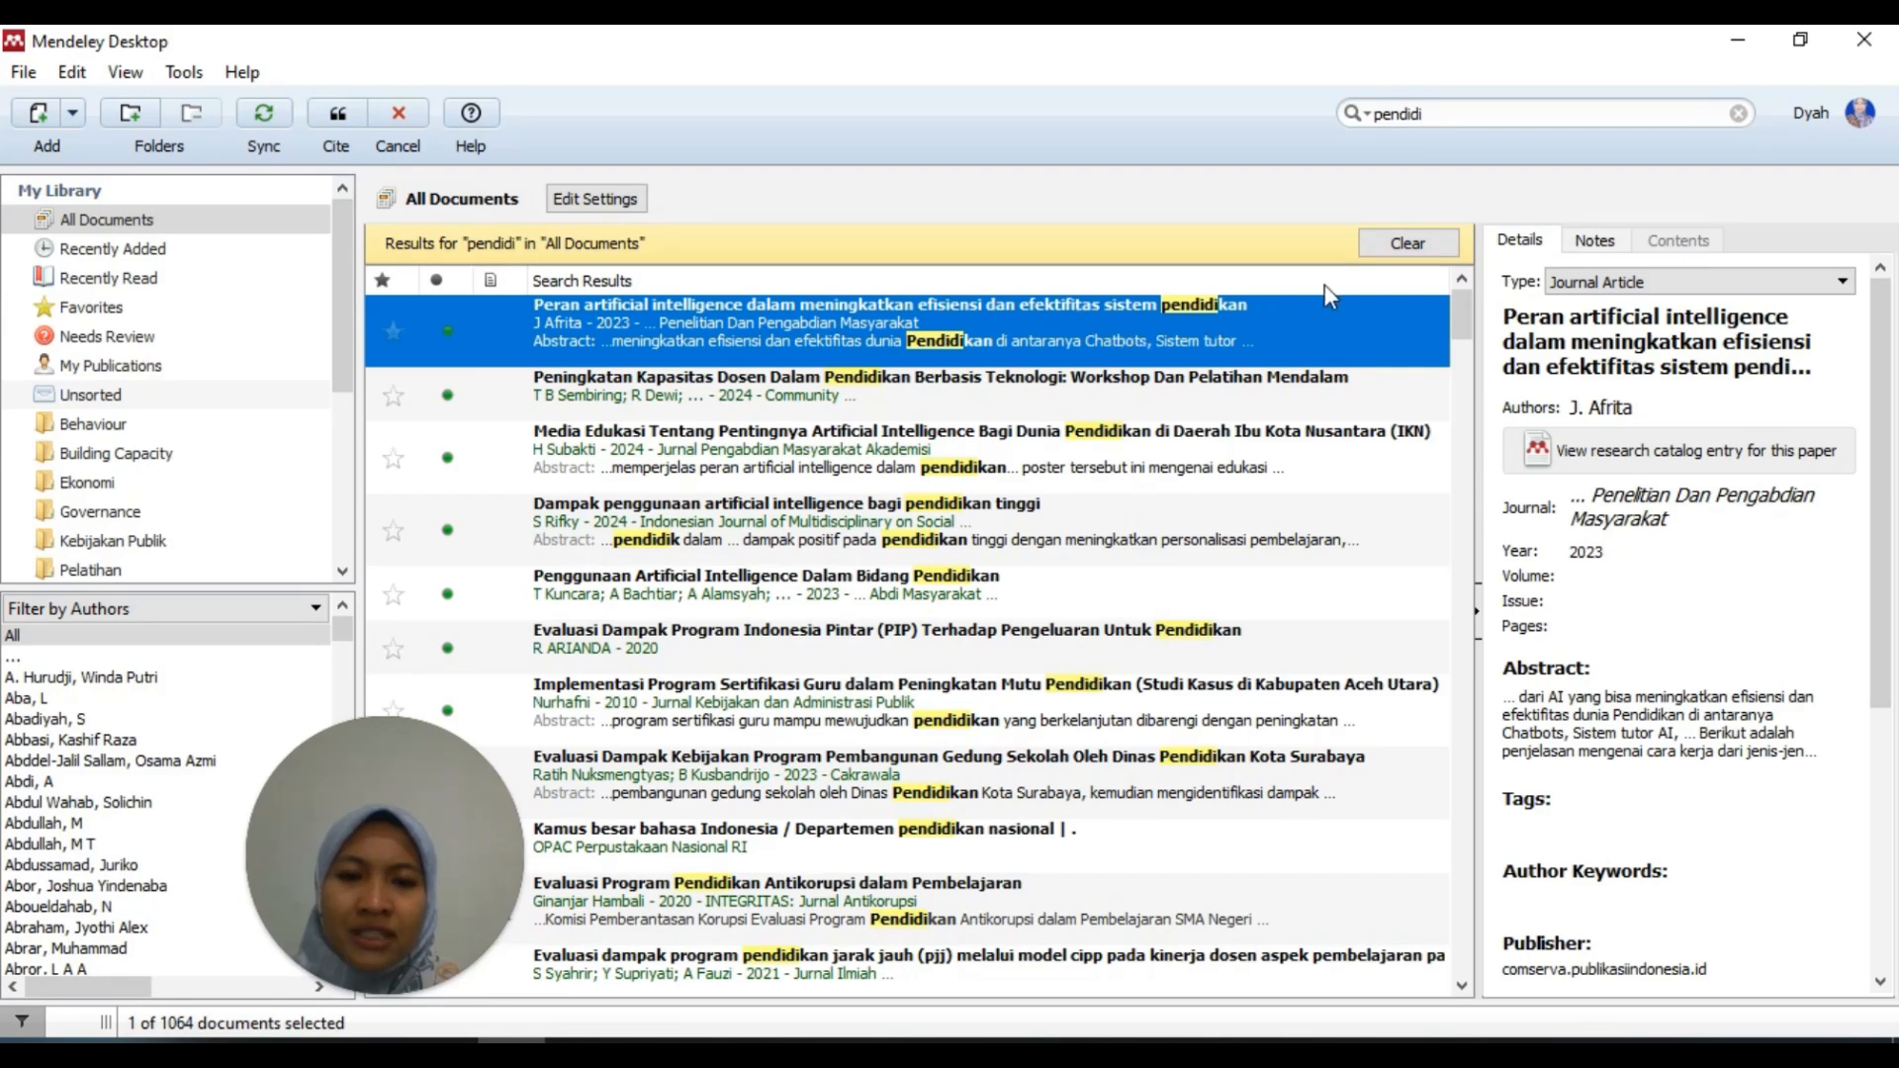
left_click(332, 114)
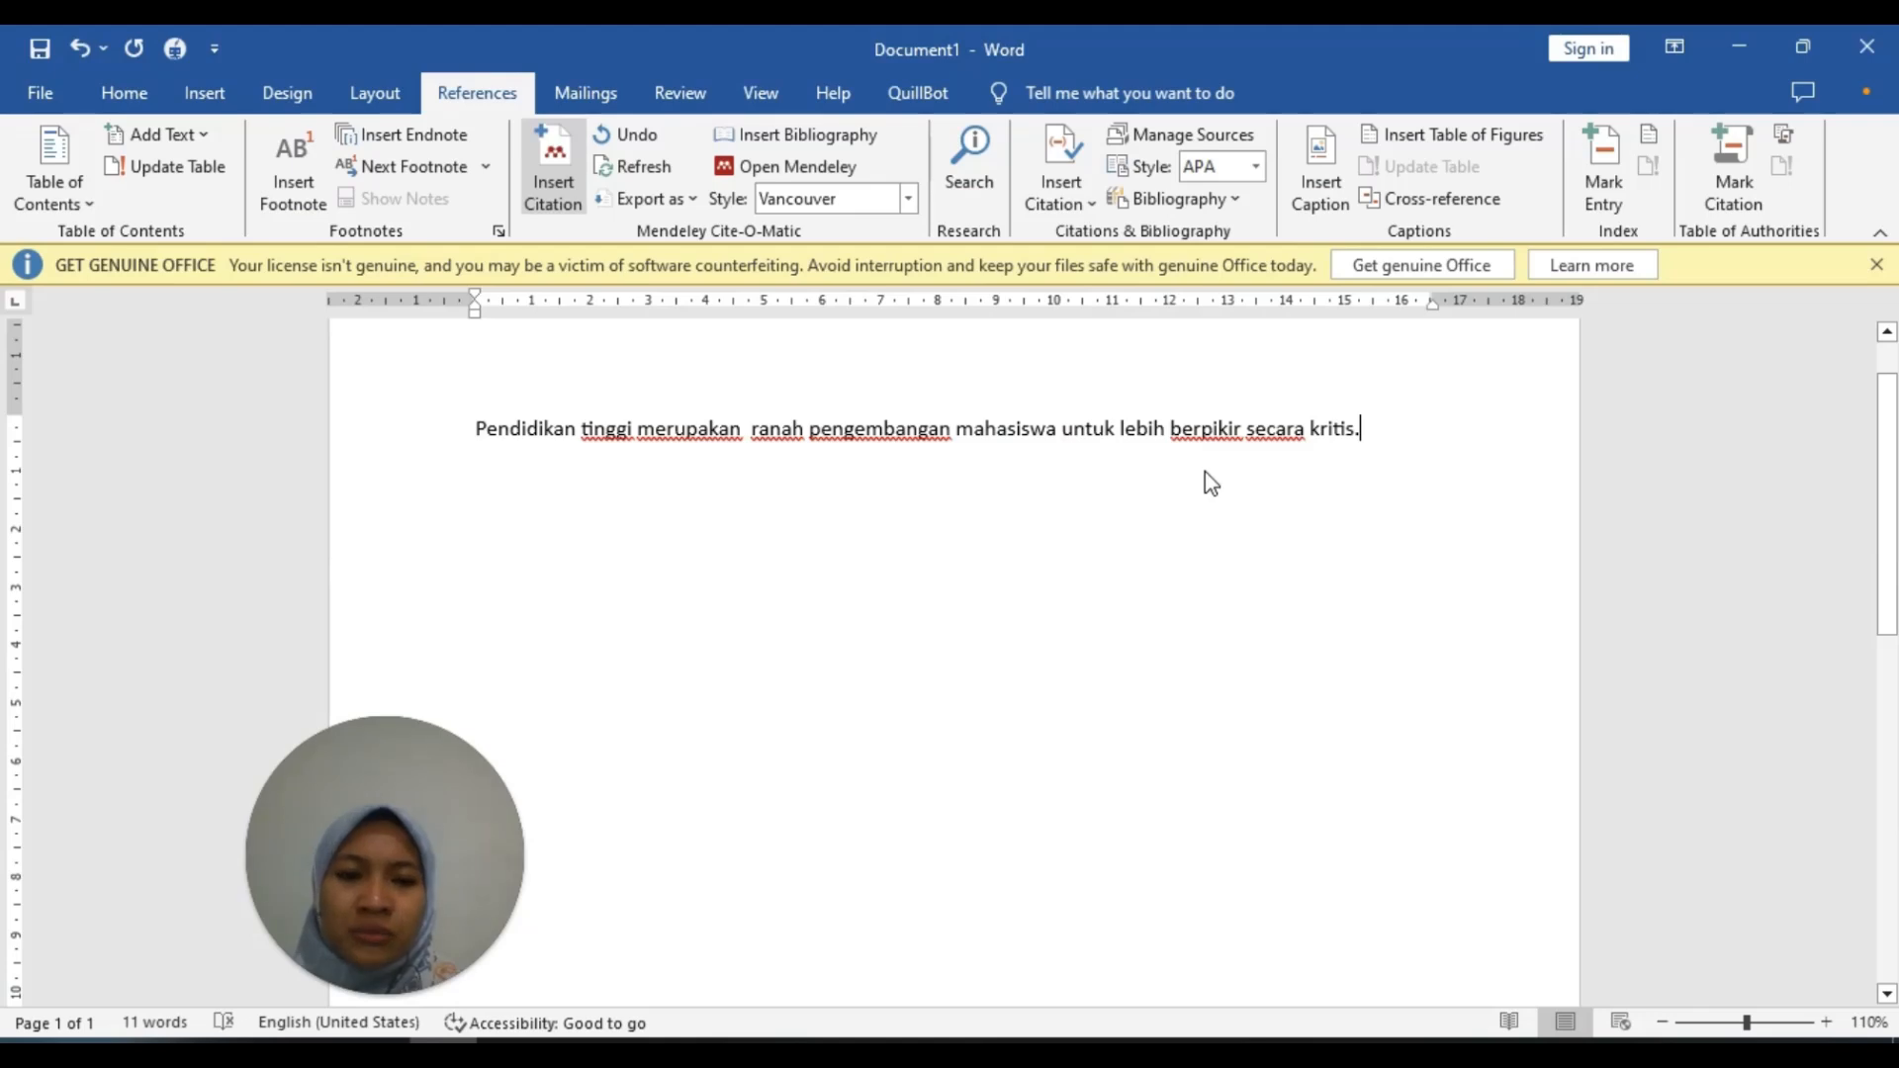
Step: Move the sentence's closing period from before the inserted citation to after it
left_click(1363, 433)
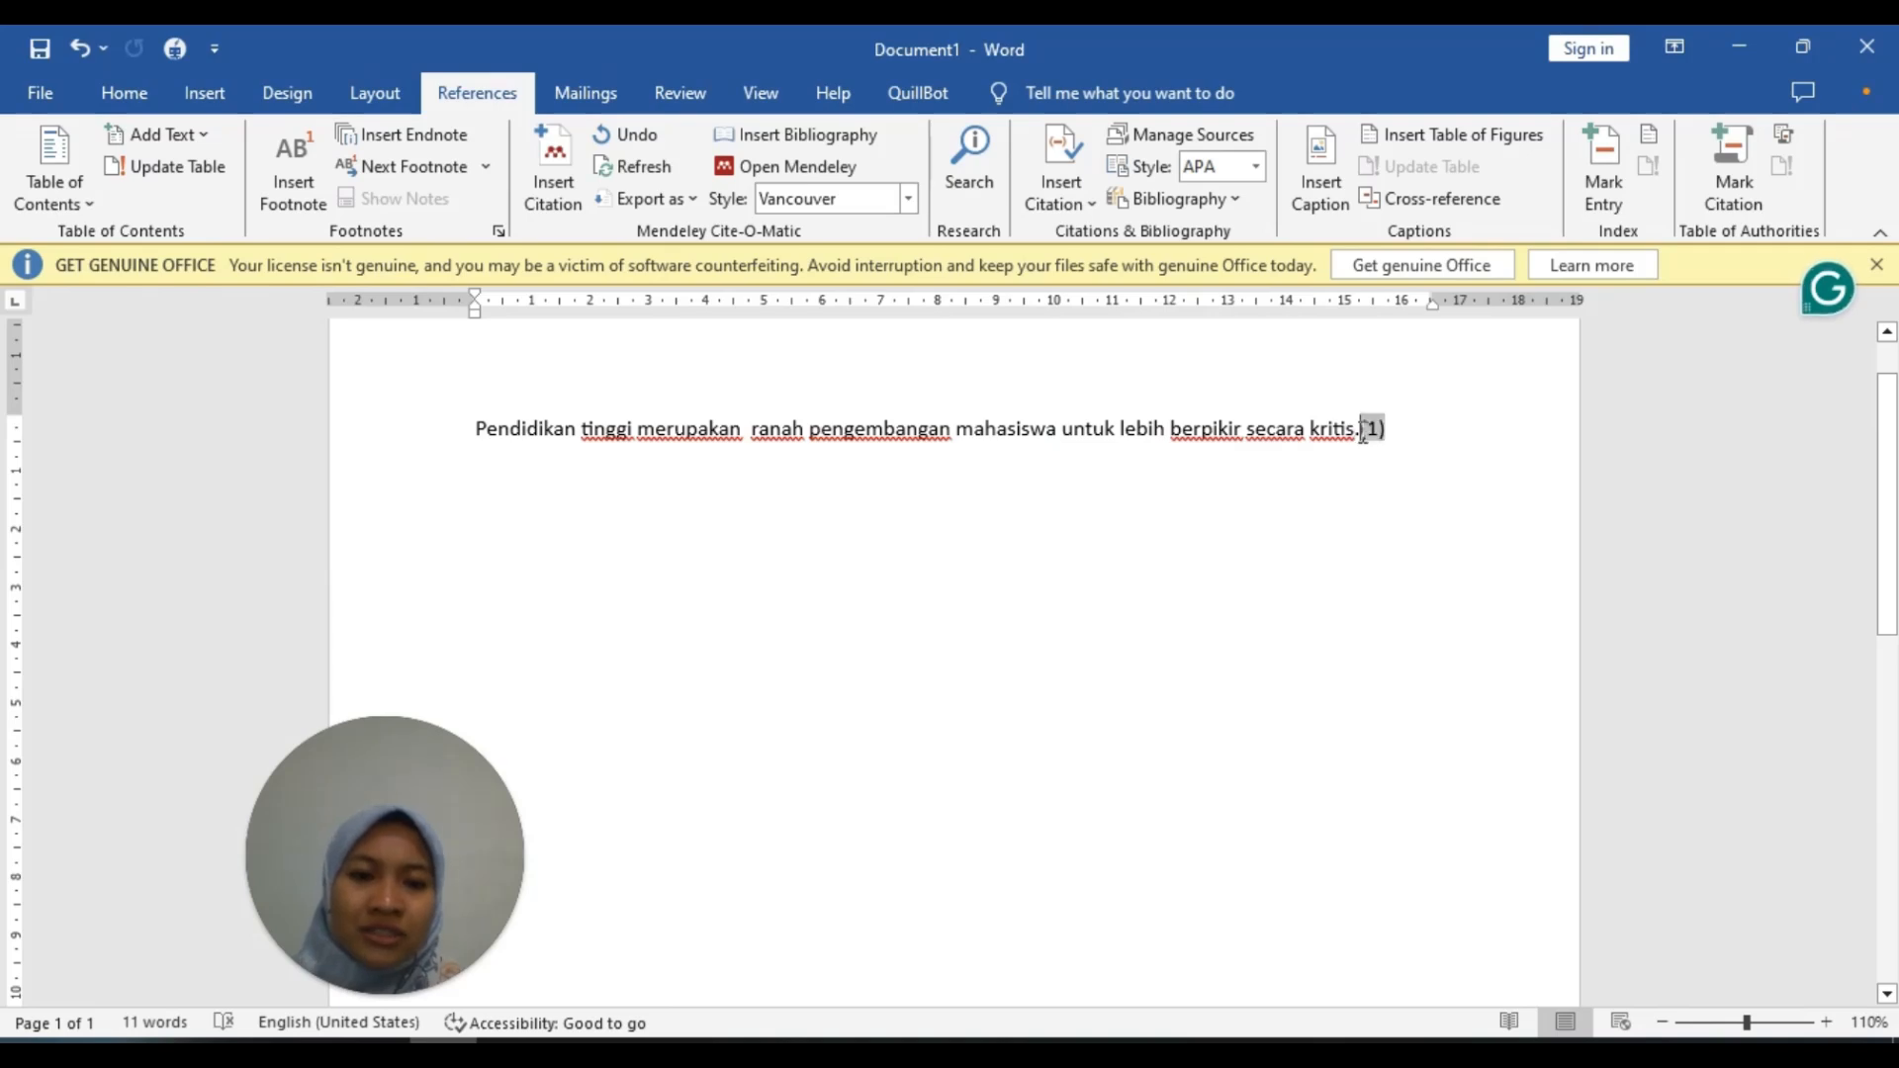
left_click(1349, 432)
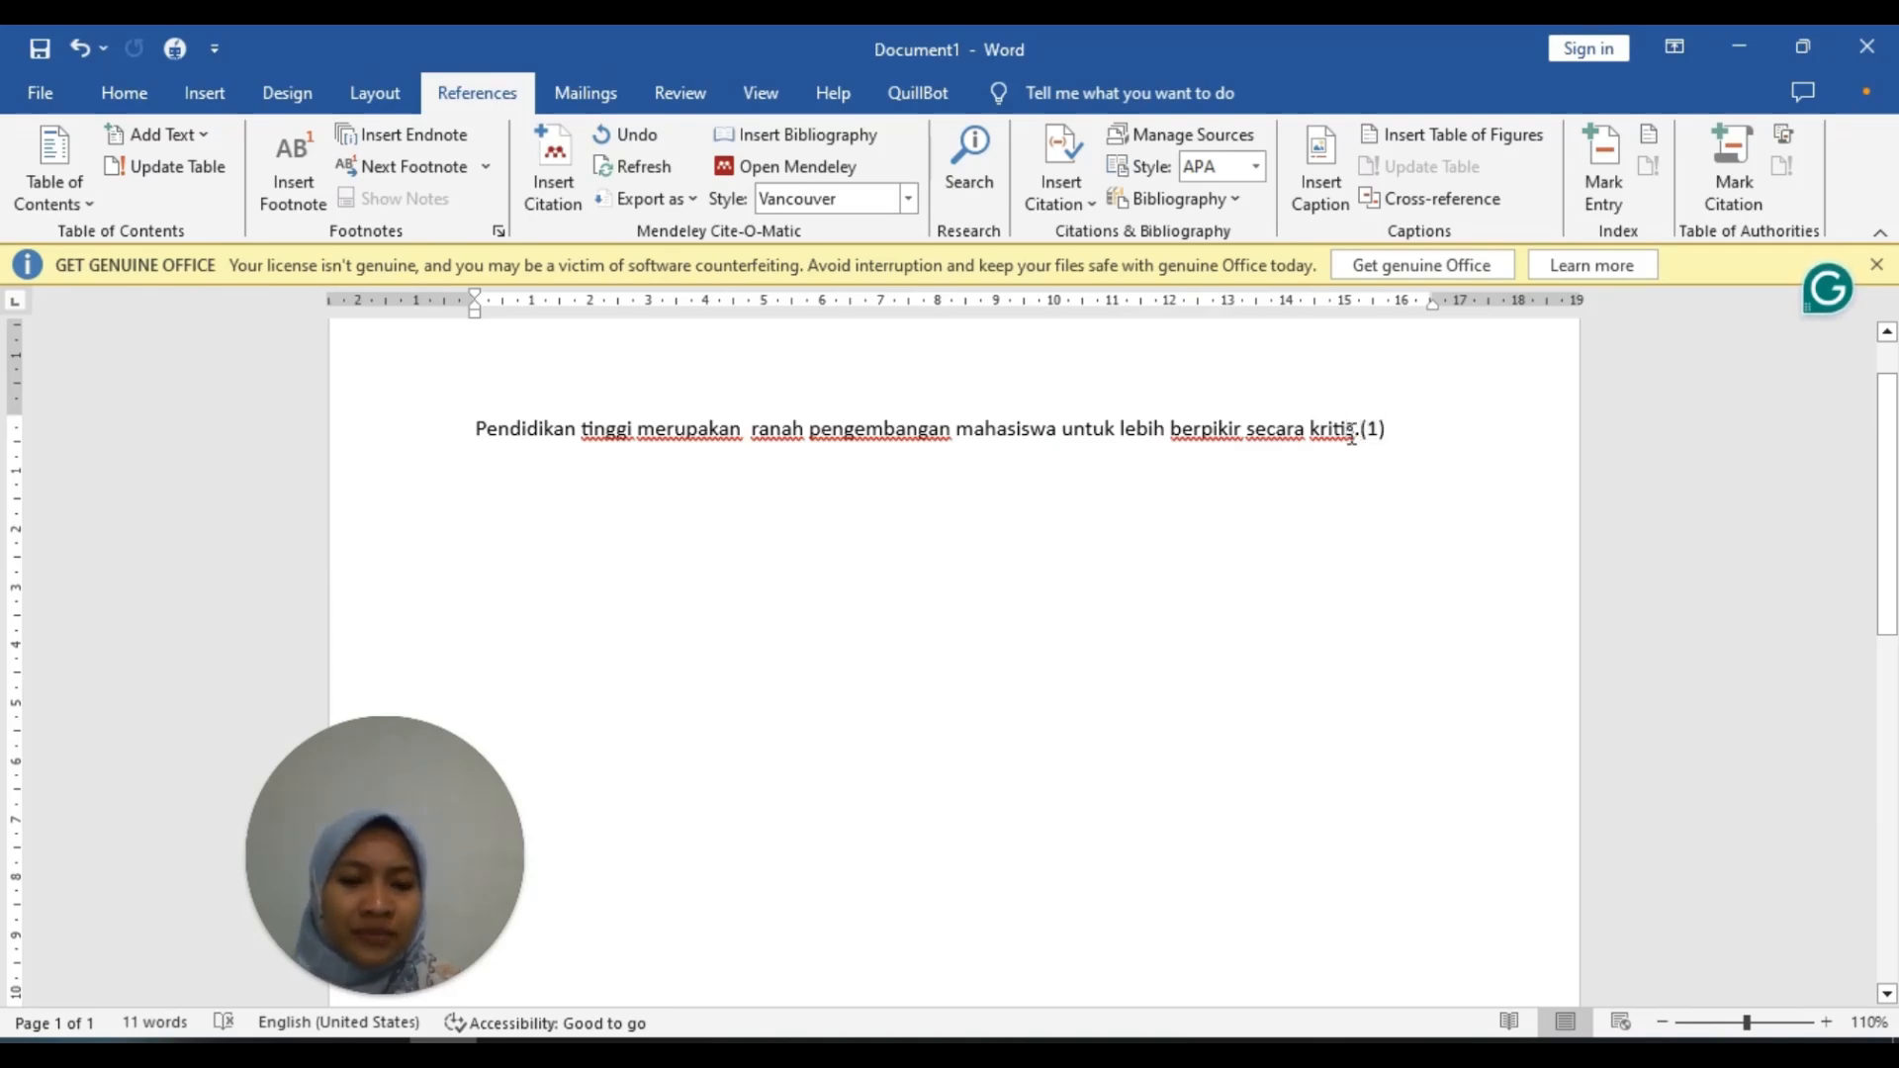
key("BackSpace")
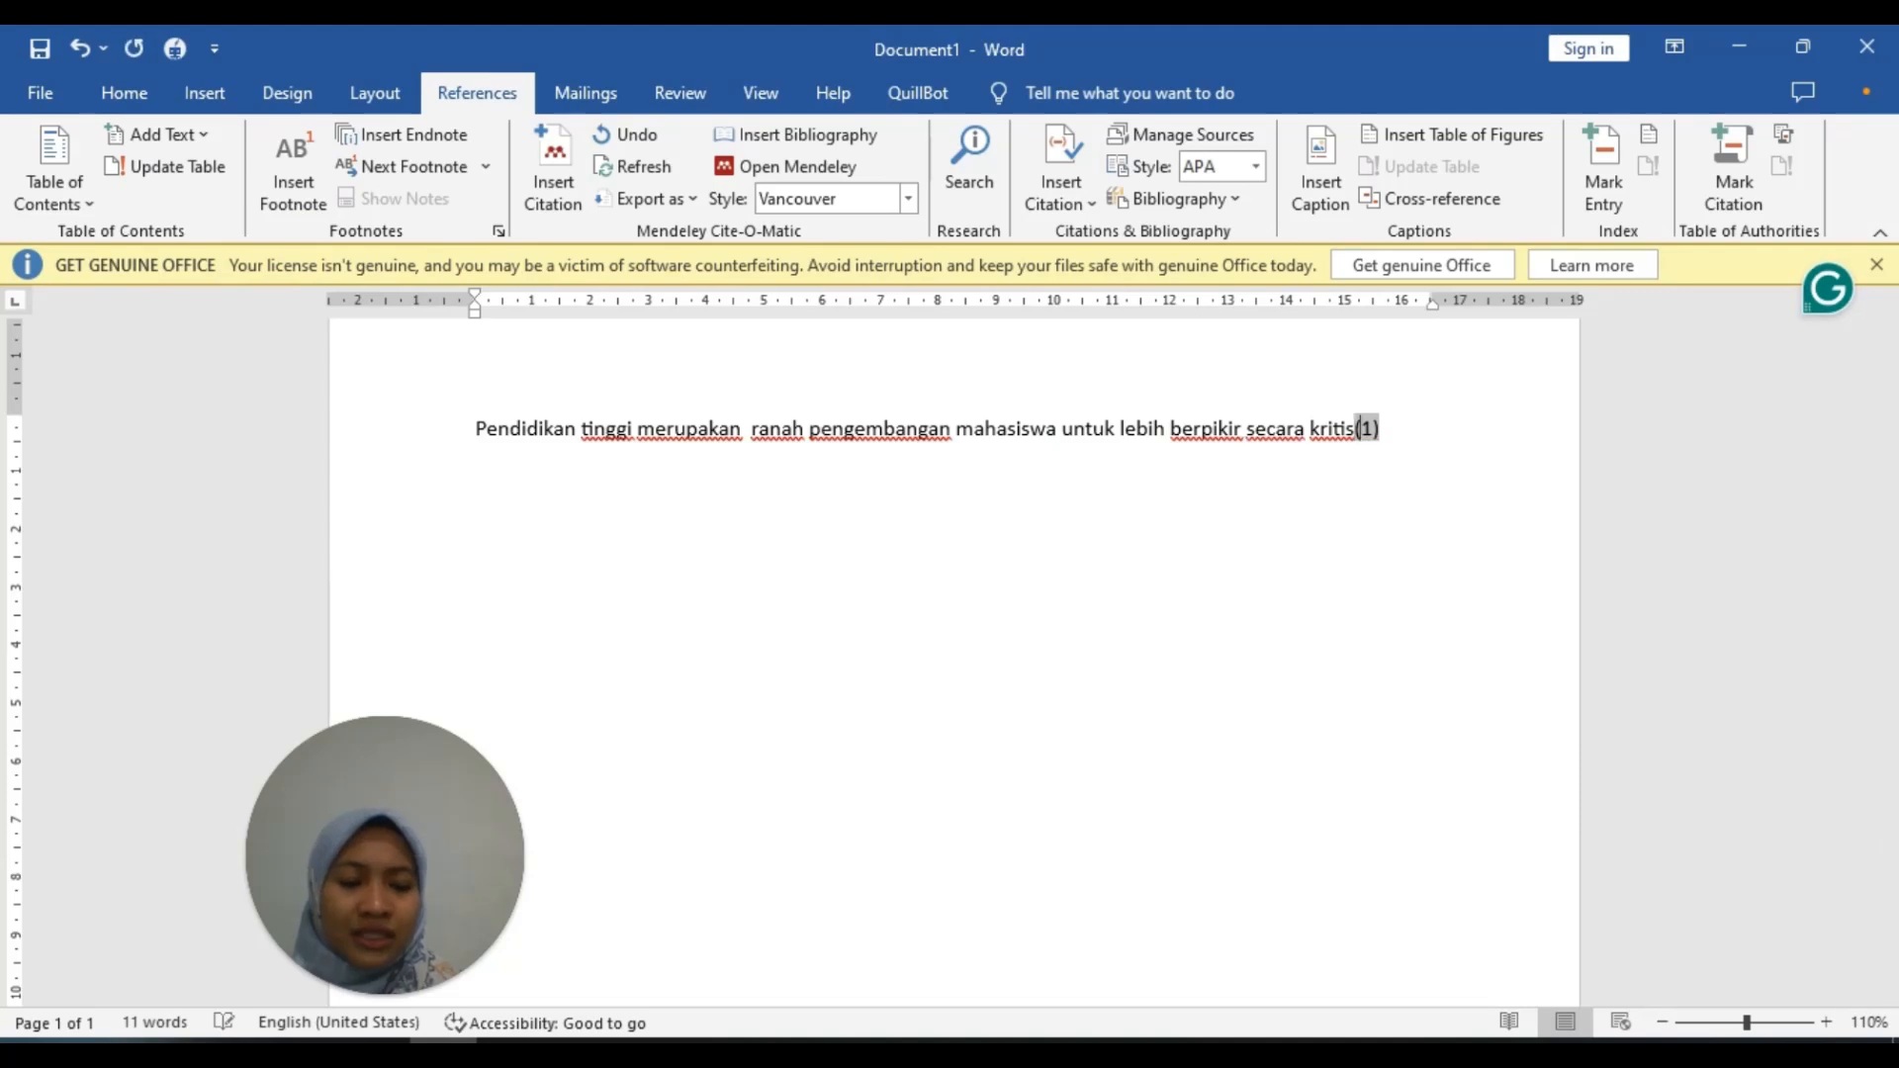
key("End")
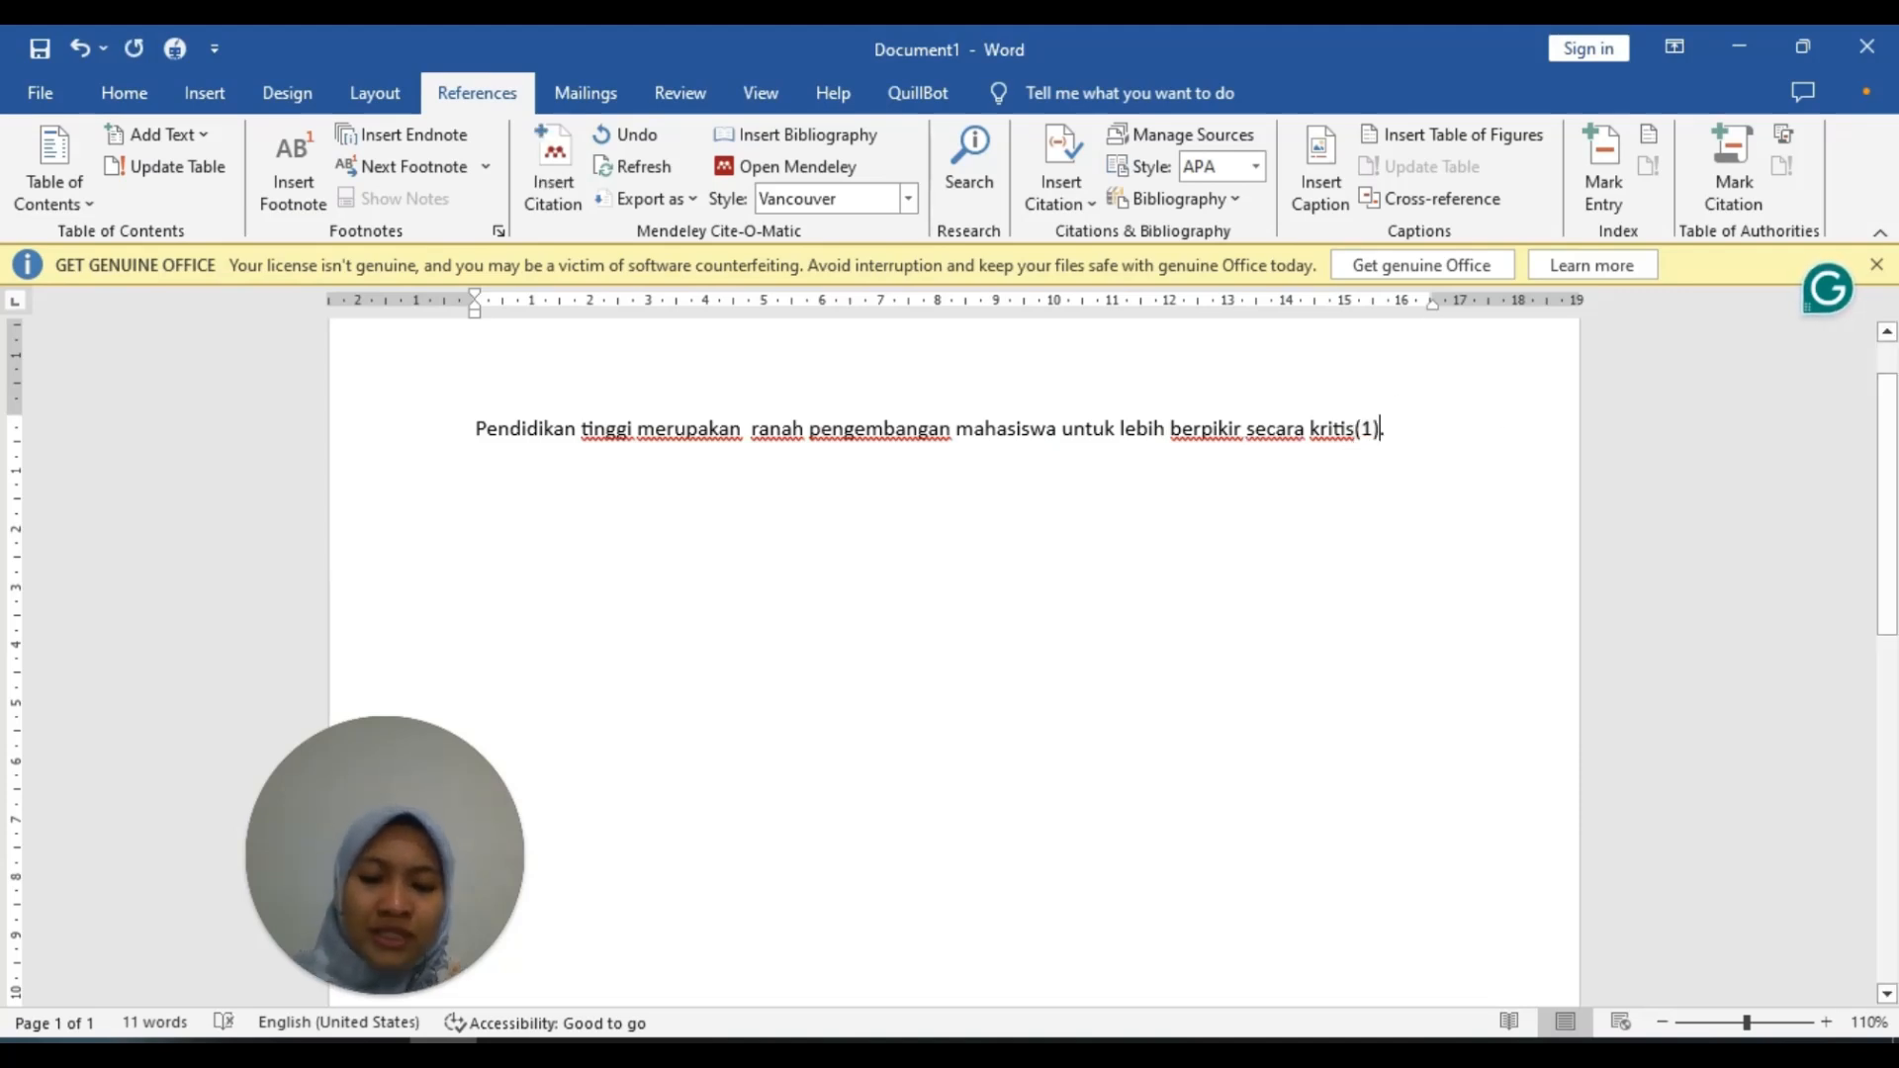
Step: Set the Mendeley citation style to American Psychological Association 7th edition
left_click(908, 198)
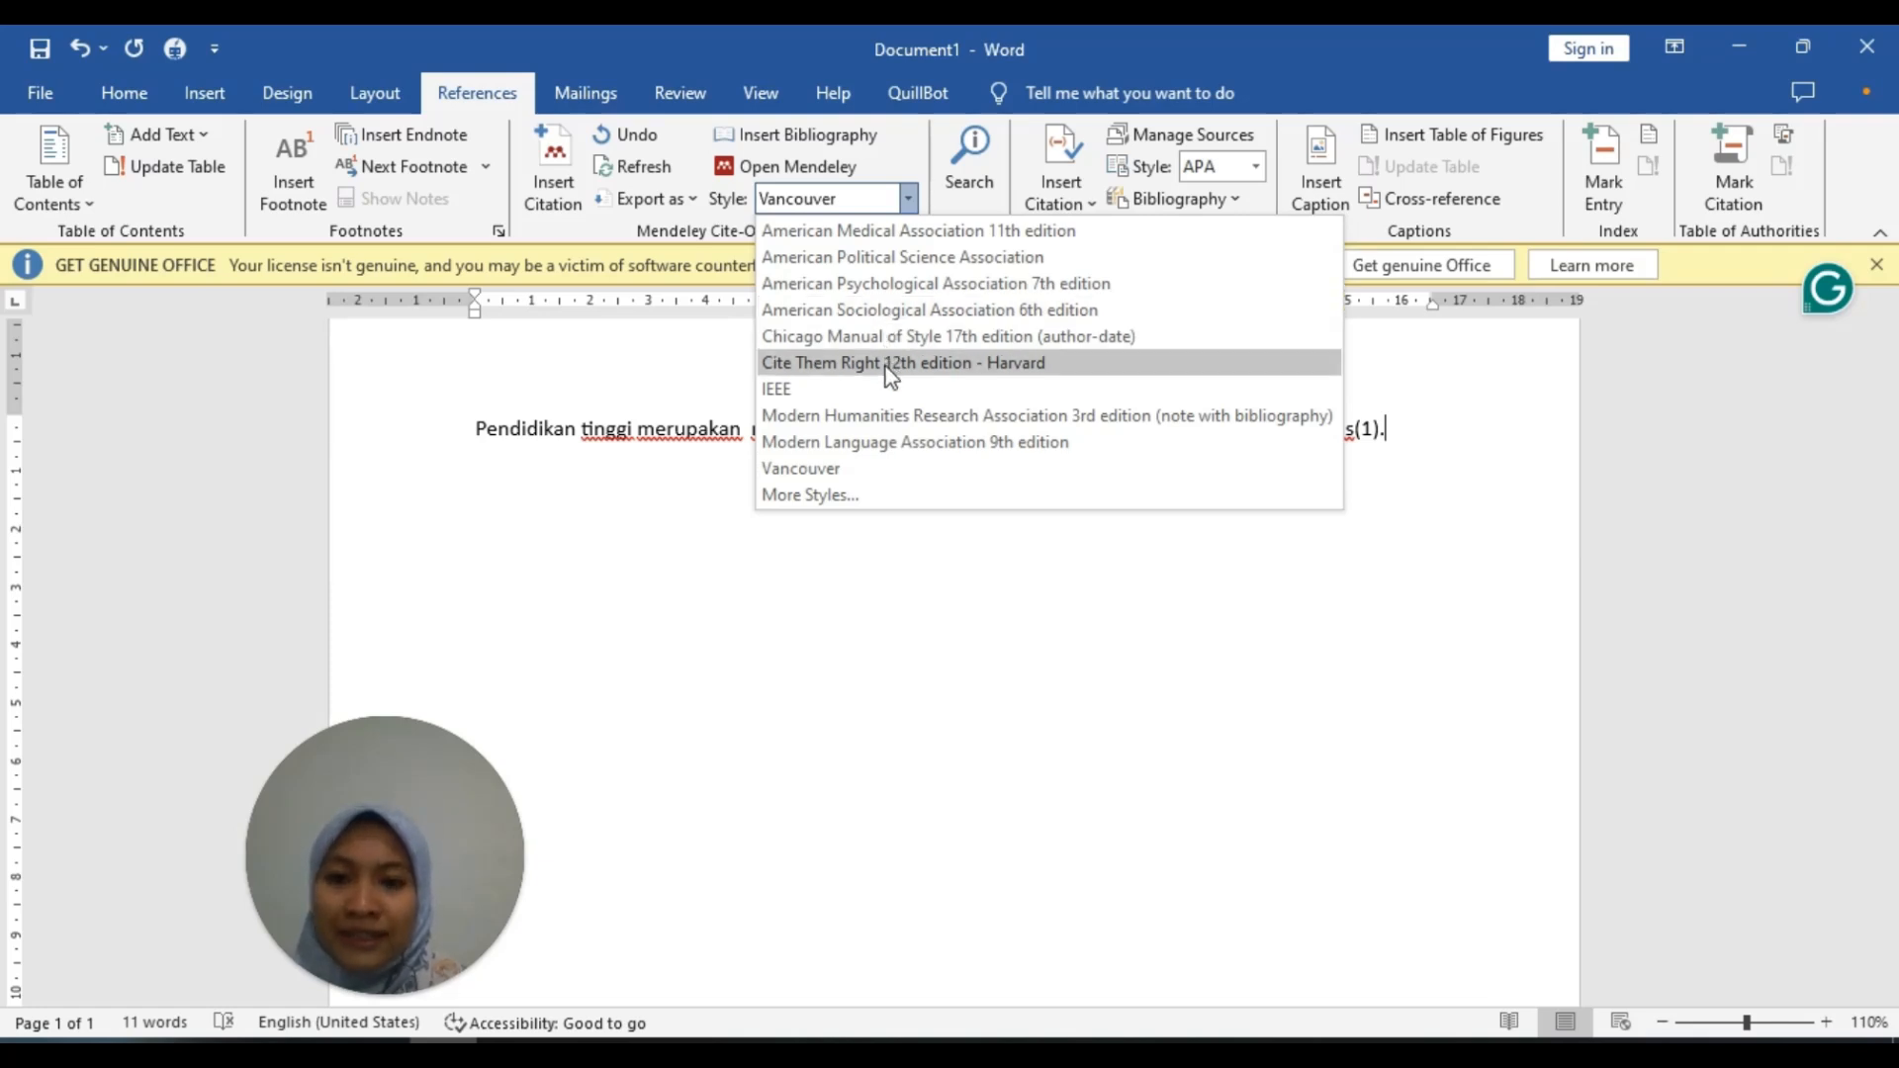
left_click(879, 287)
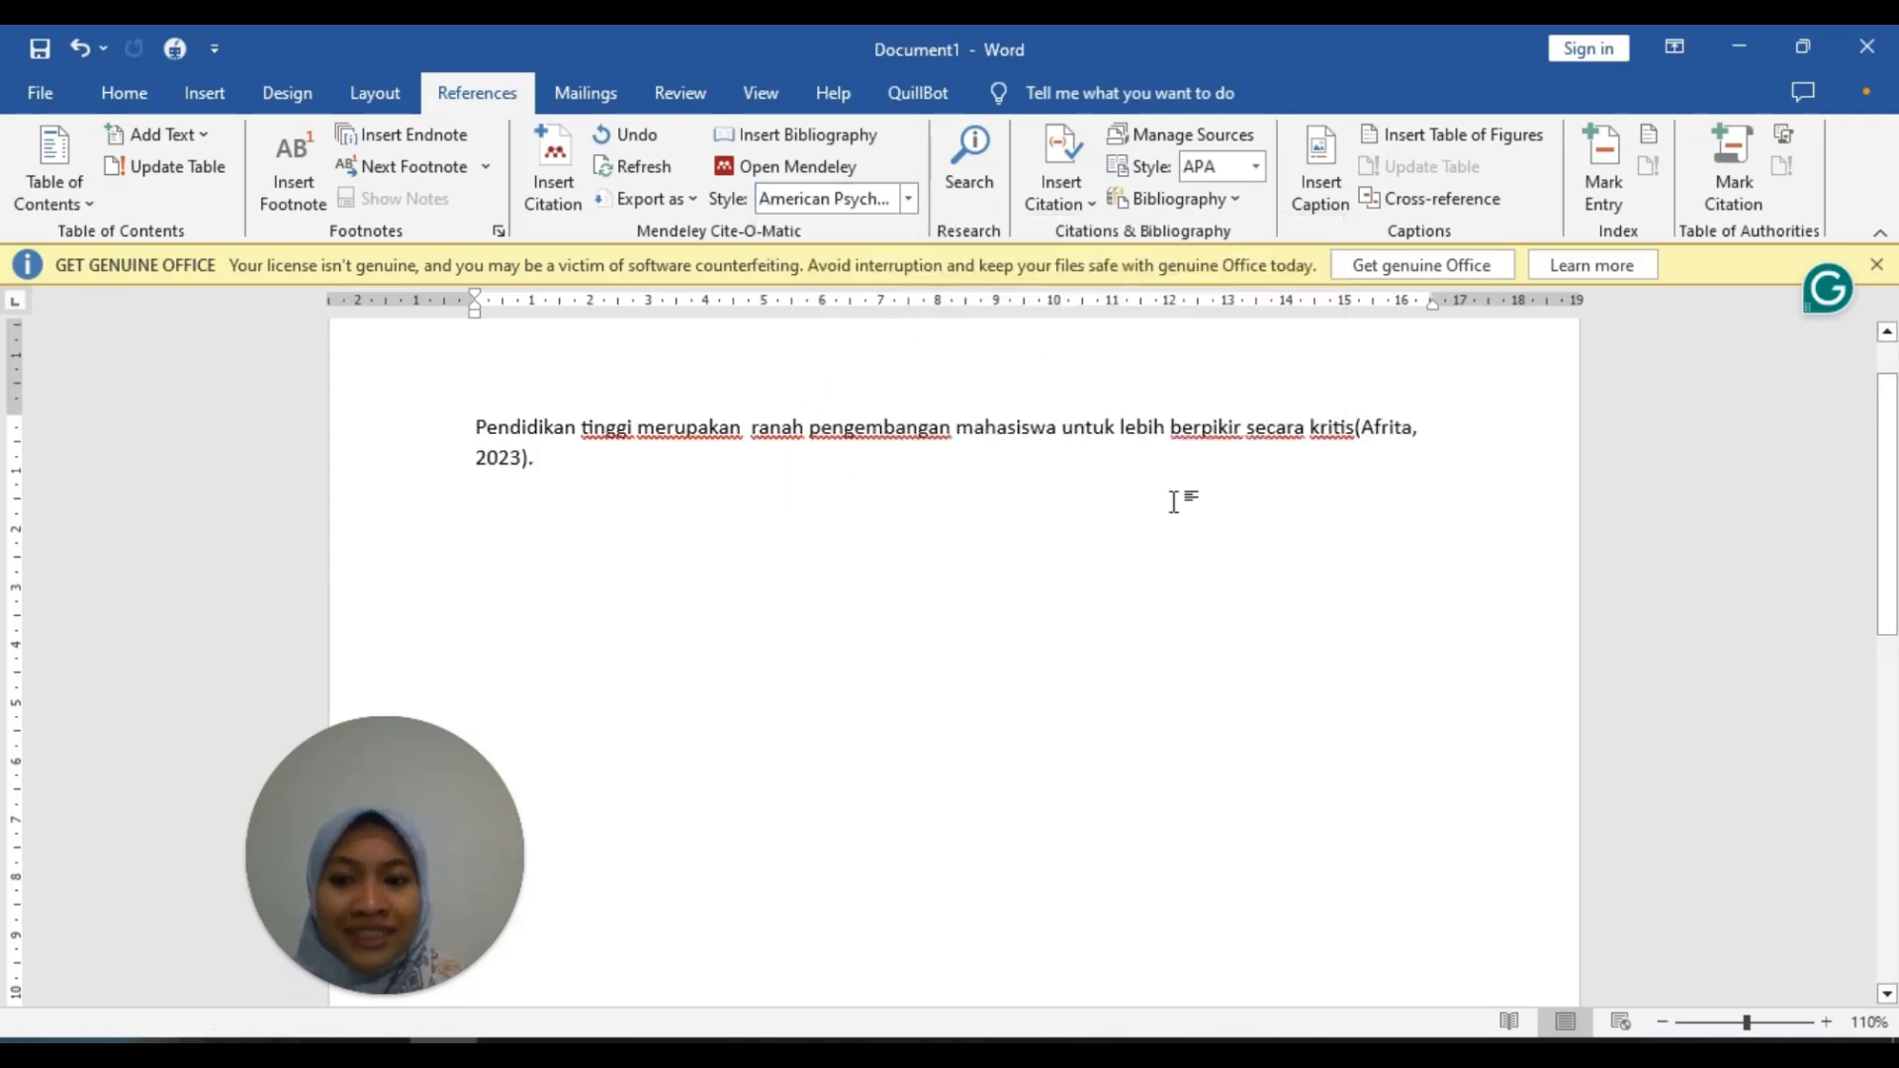
Step: Try the IEEE citation style on the Mendeley citation and switch back to American Psychological Association 7th edition
left_click(907, 199)
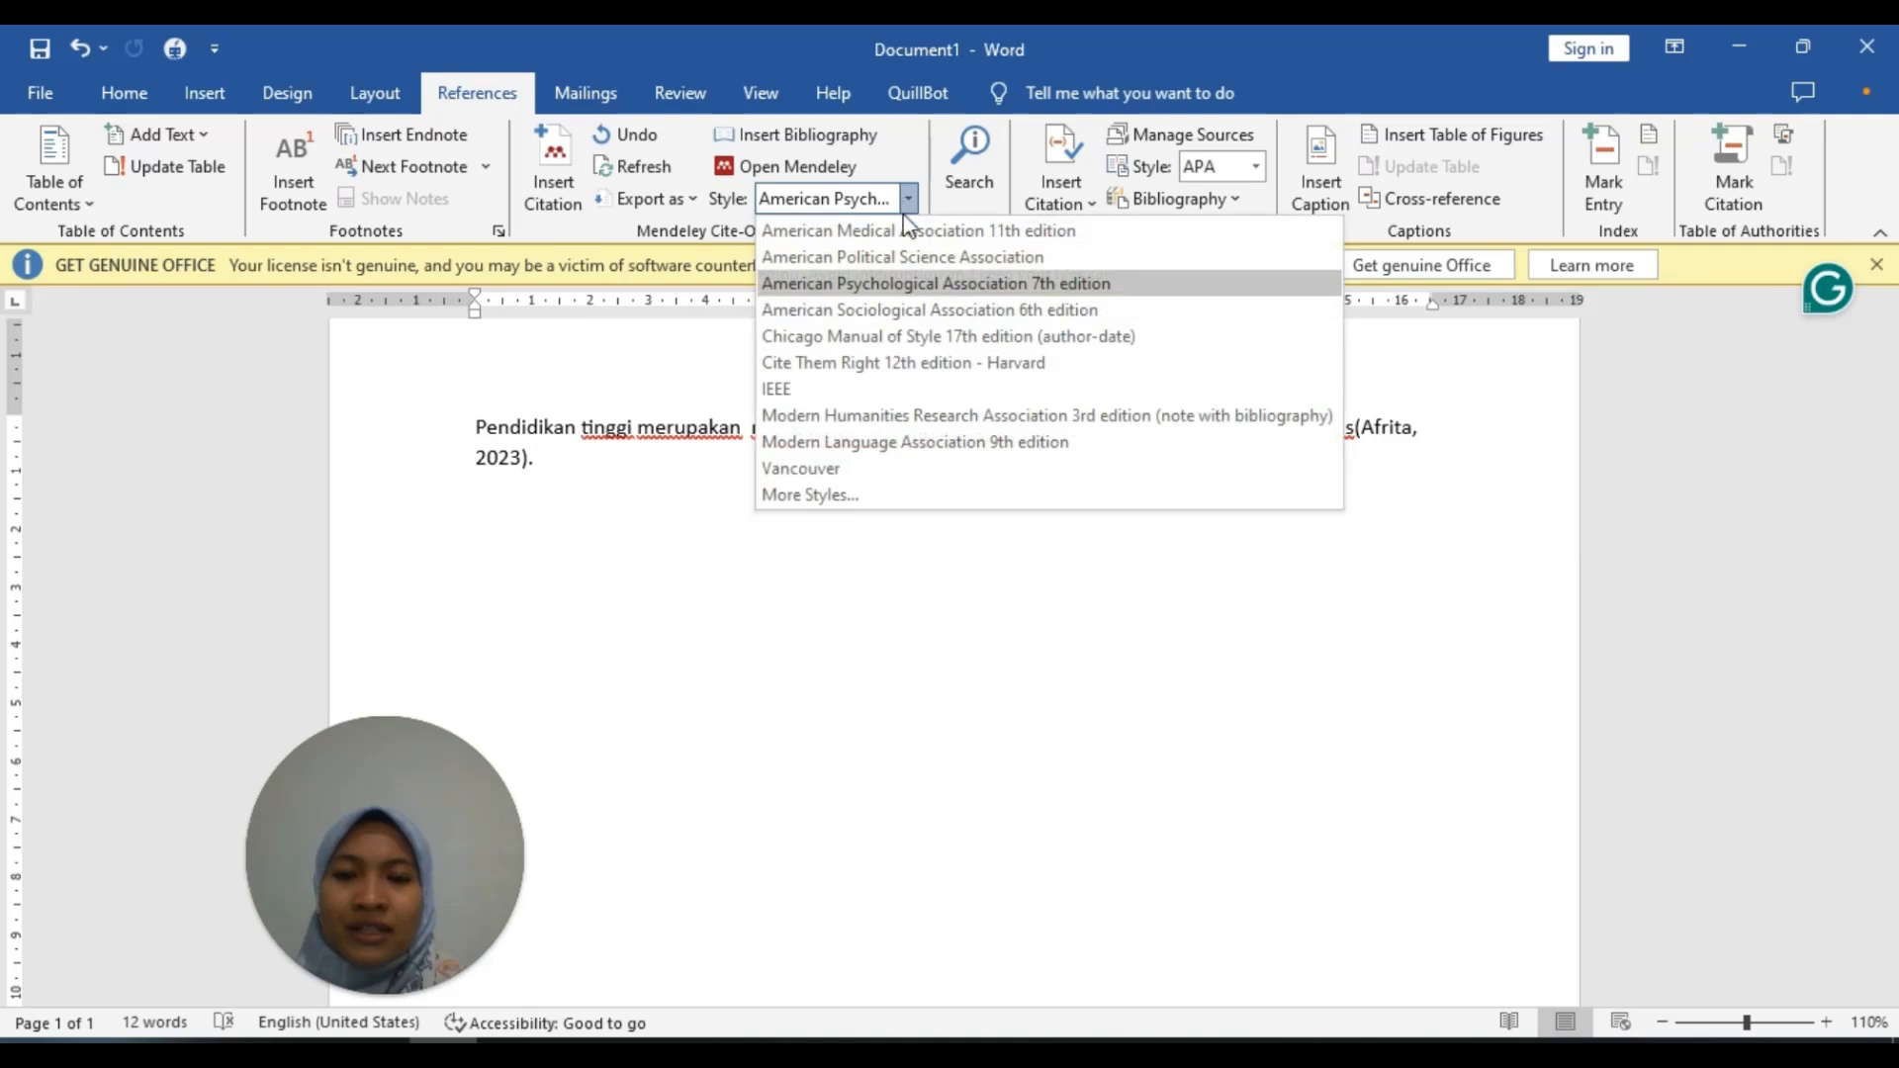
left_click(825, 390)
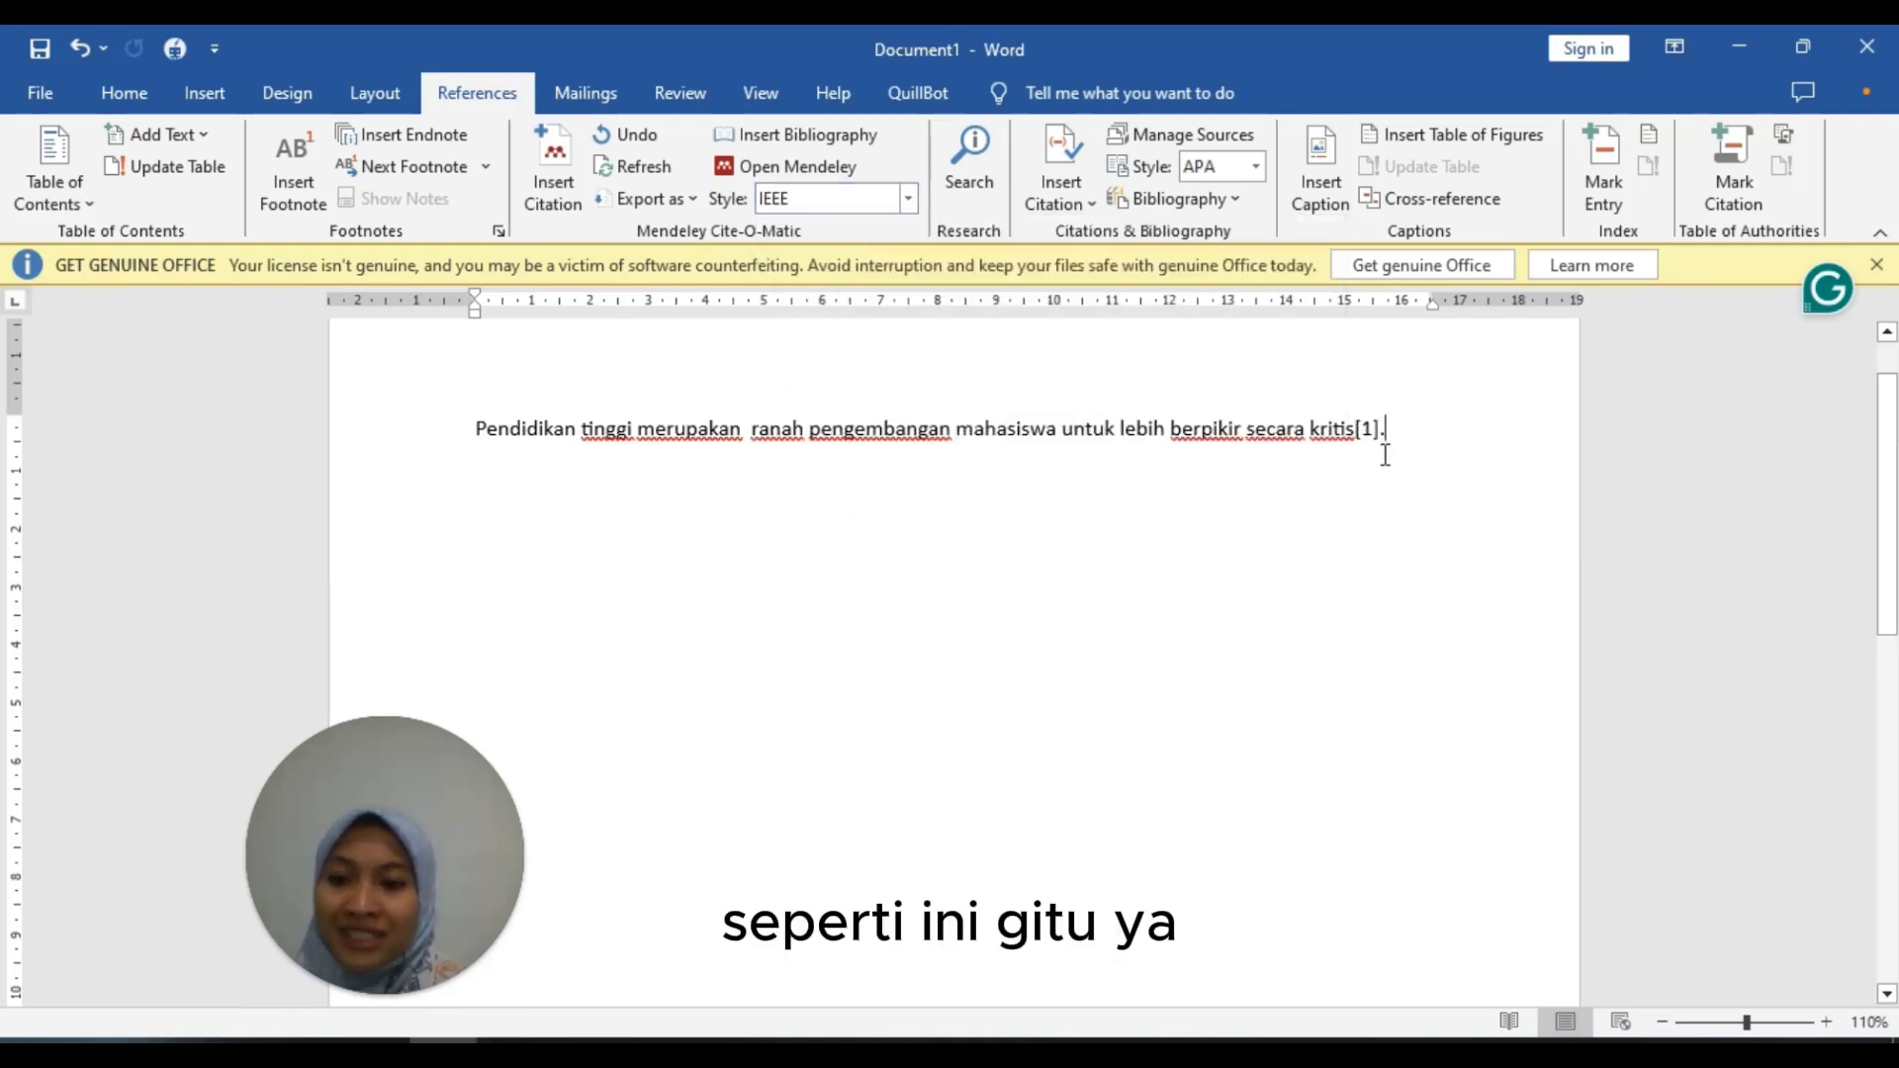
left_click(907, 199)
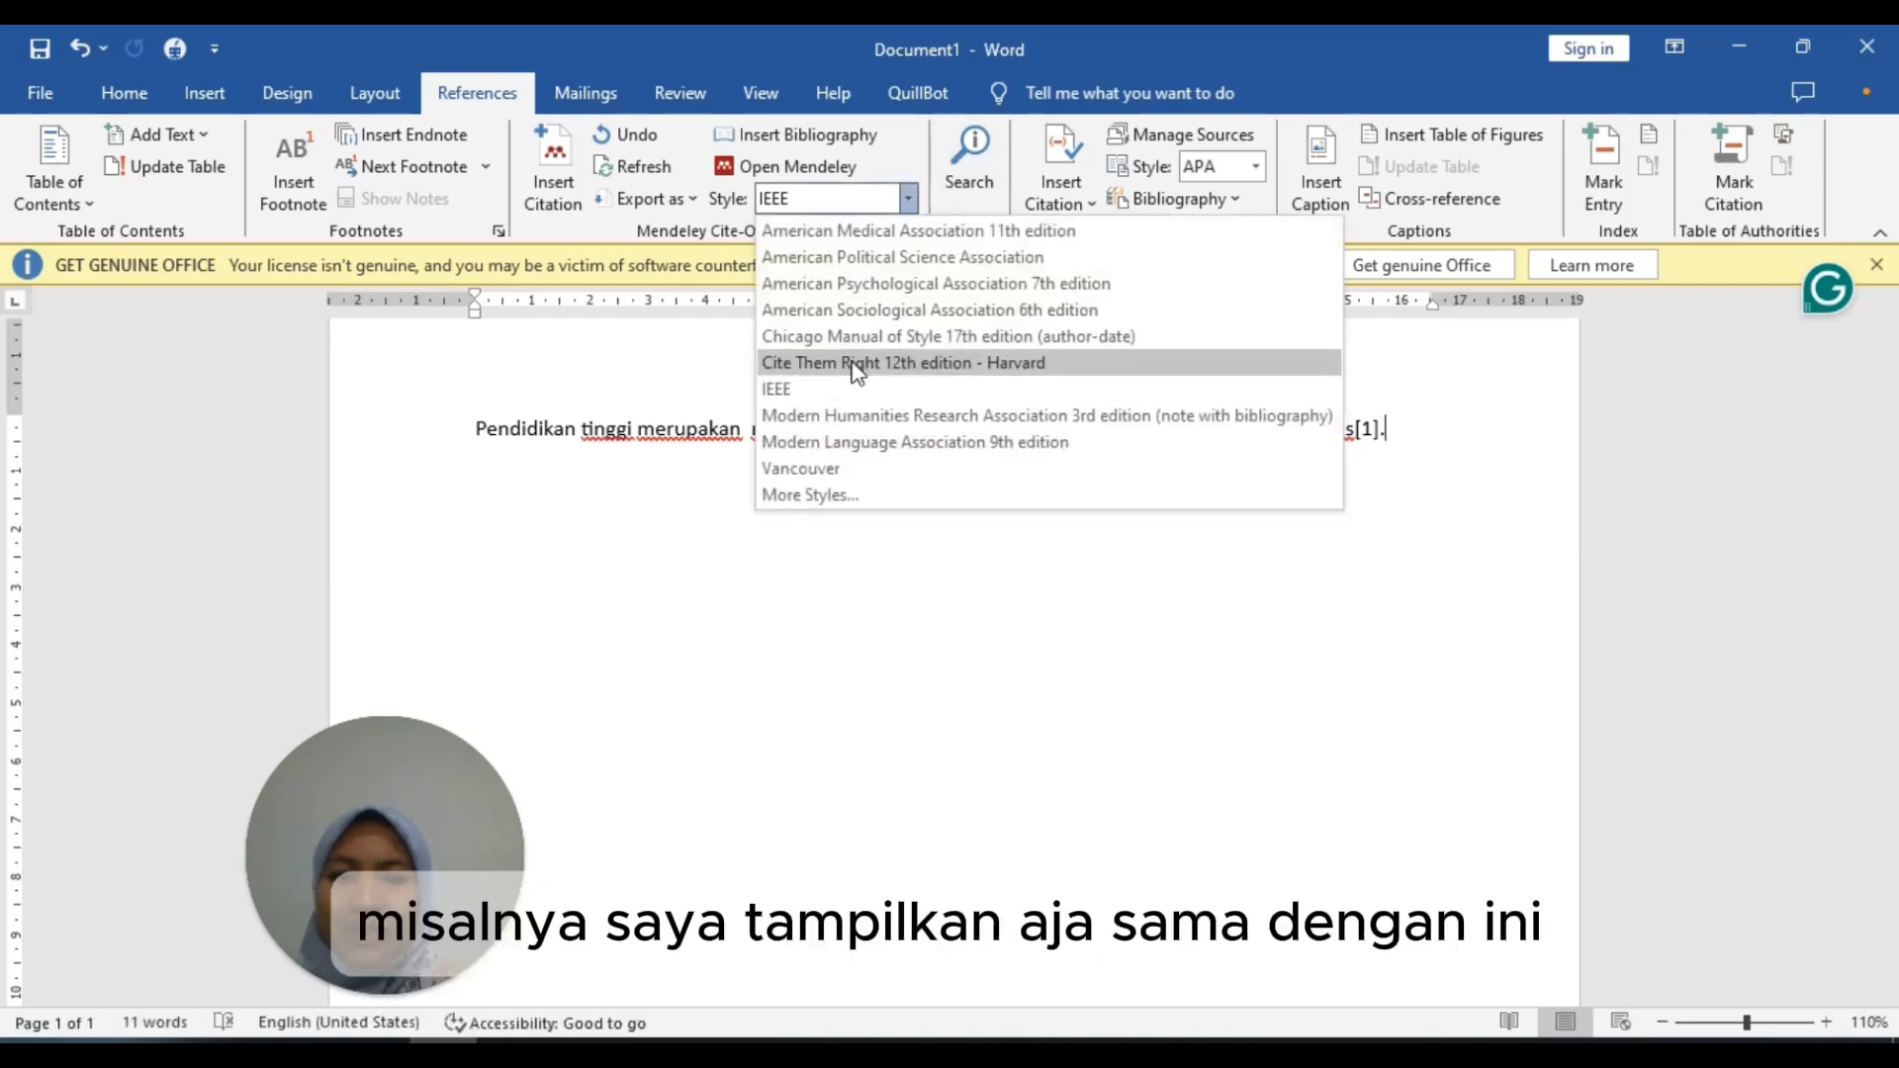
left_click(848, 284)
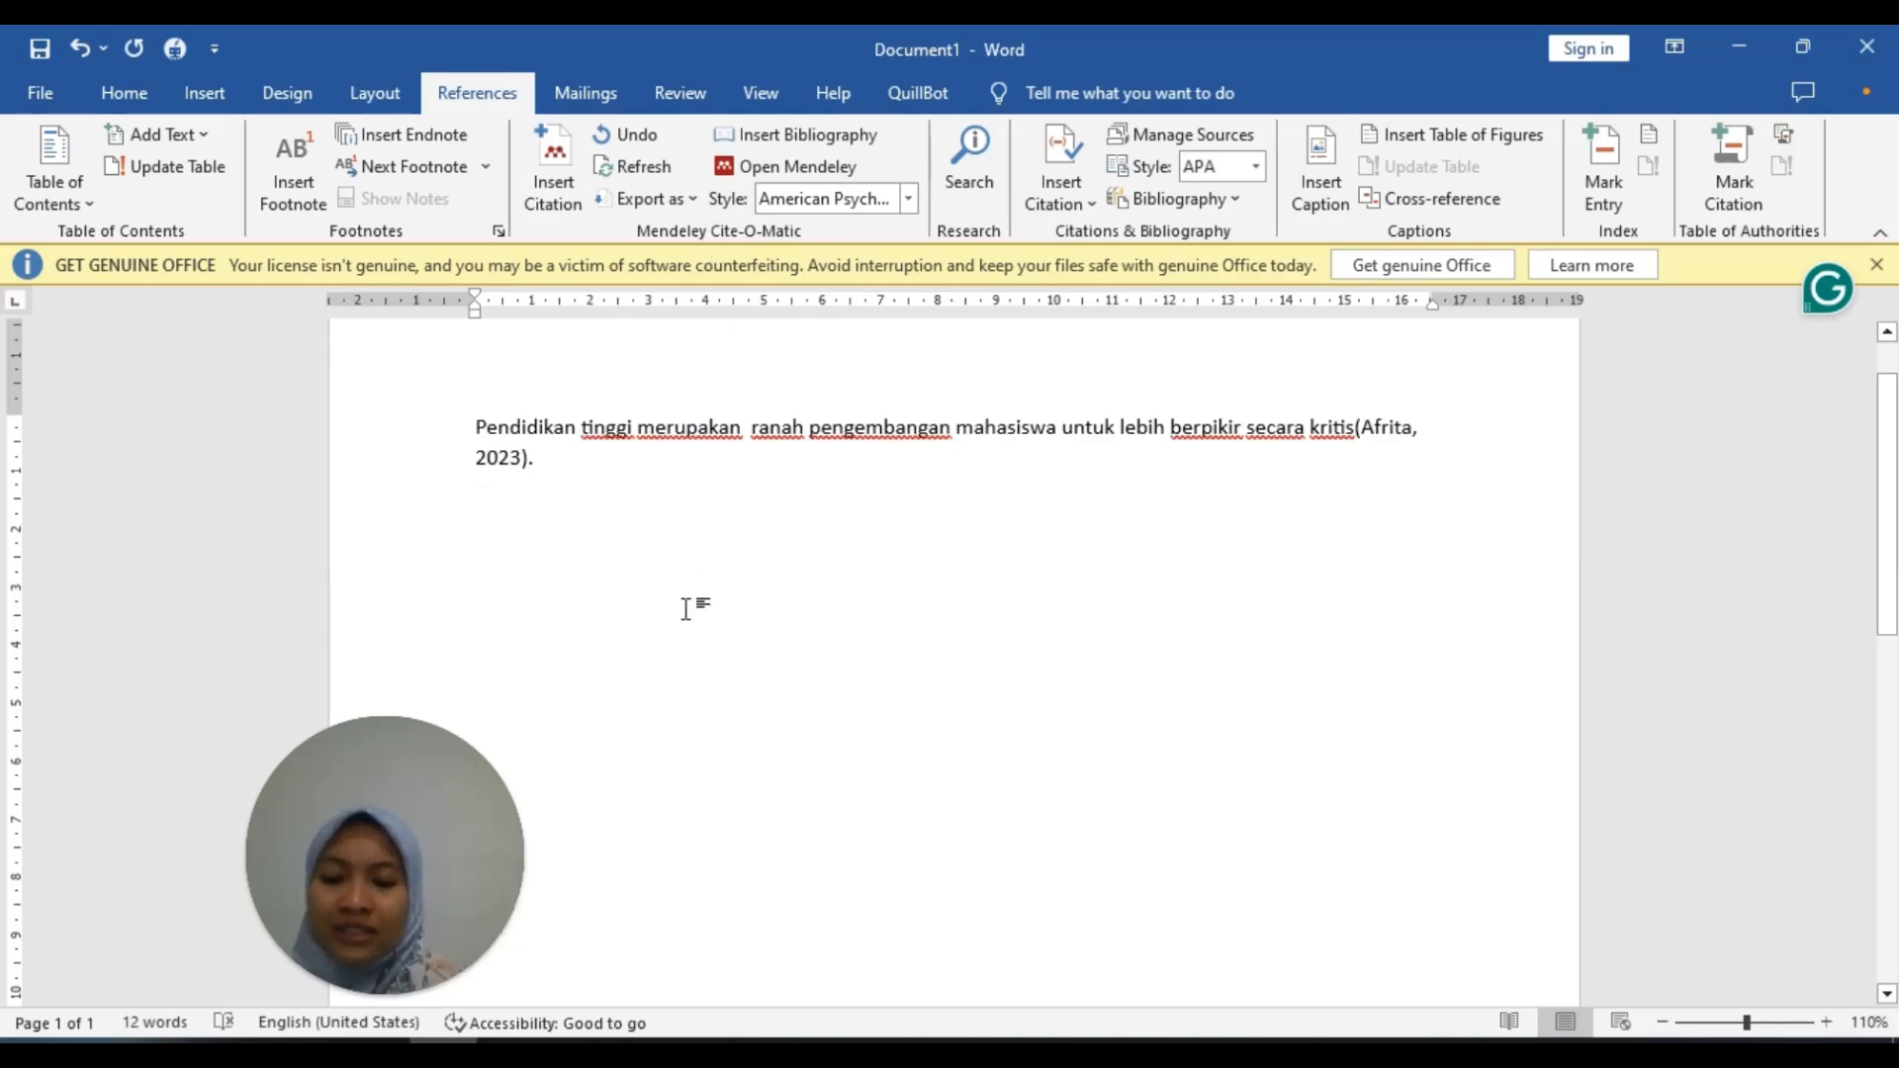
Step: Add the heading "Daftar Pustaka" below the cited sentence and insert the Mendeley bibliography under it
type("Daftar Pustak")
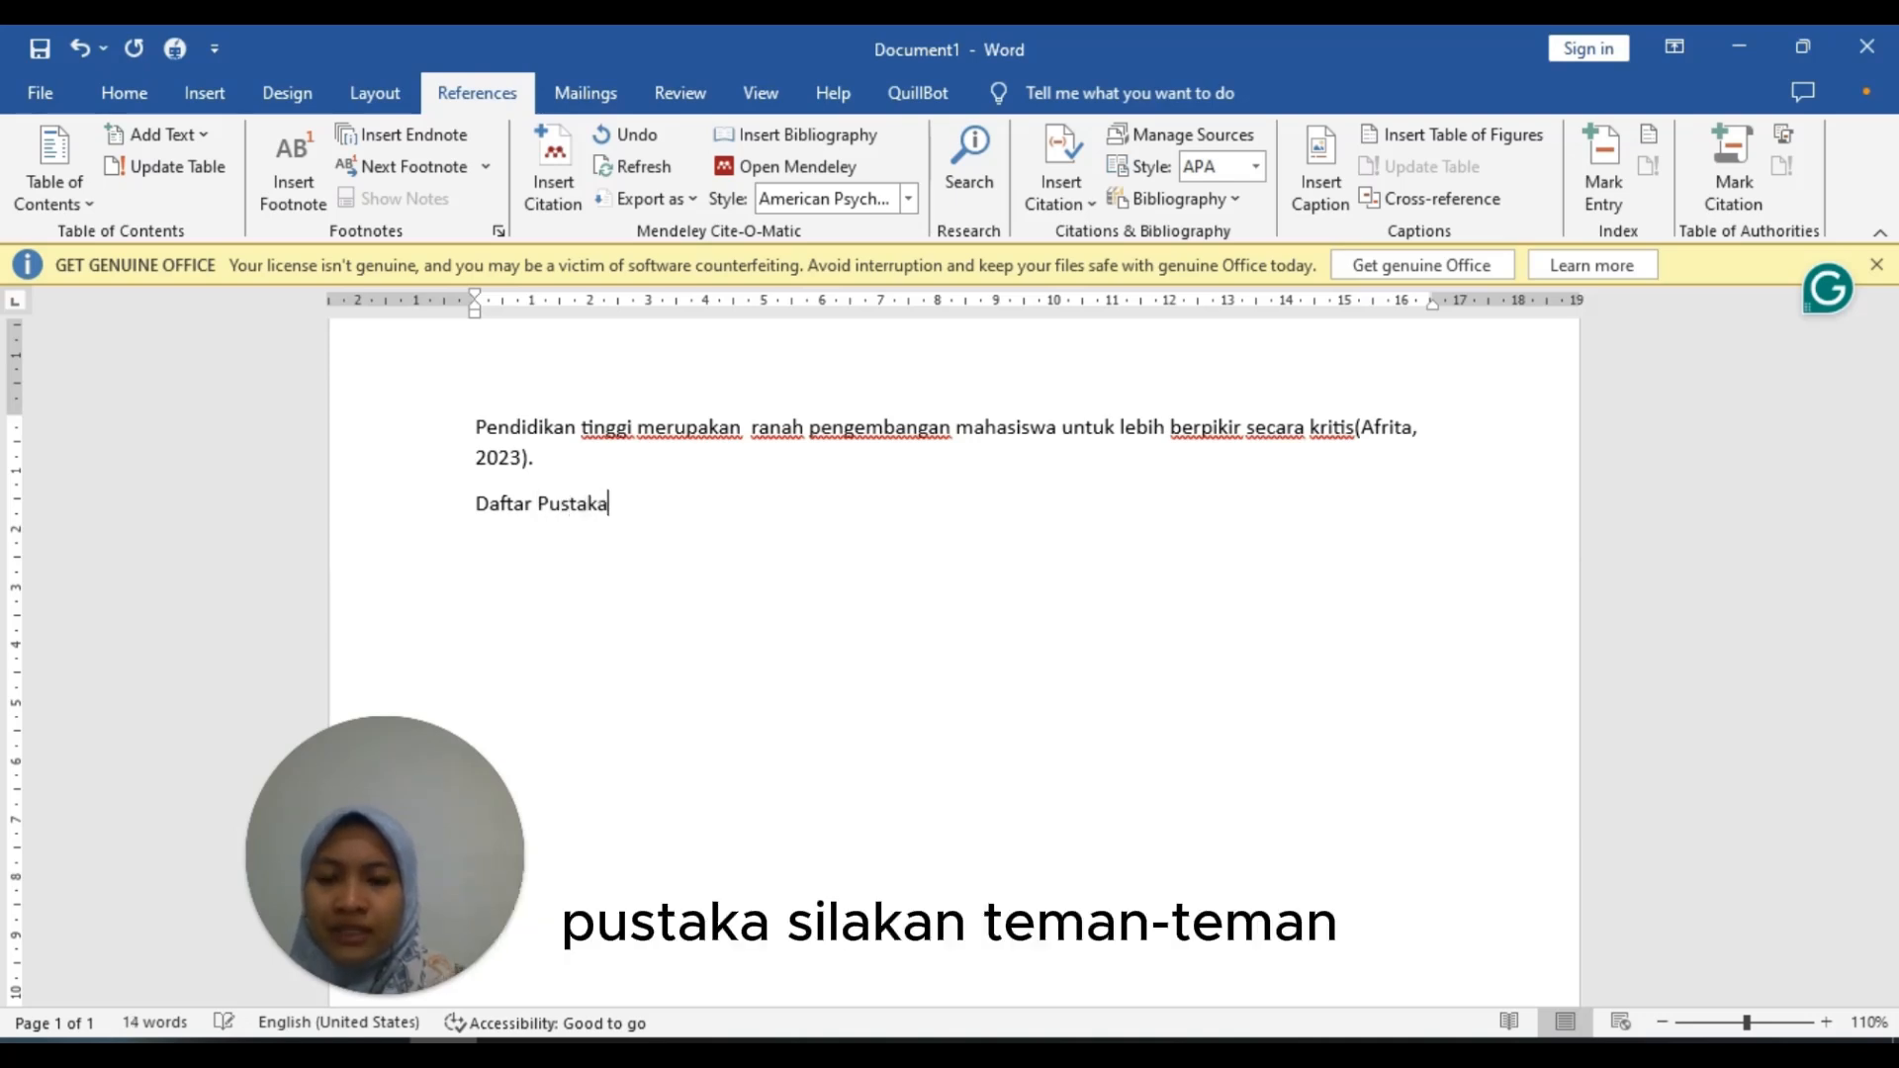
type("a")
key("Return")
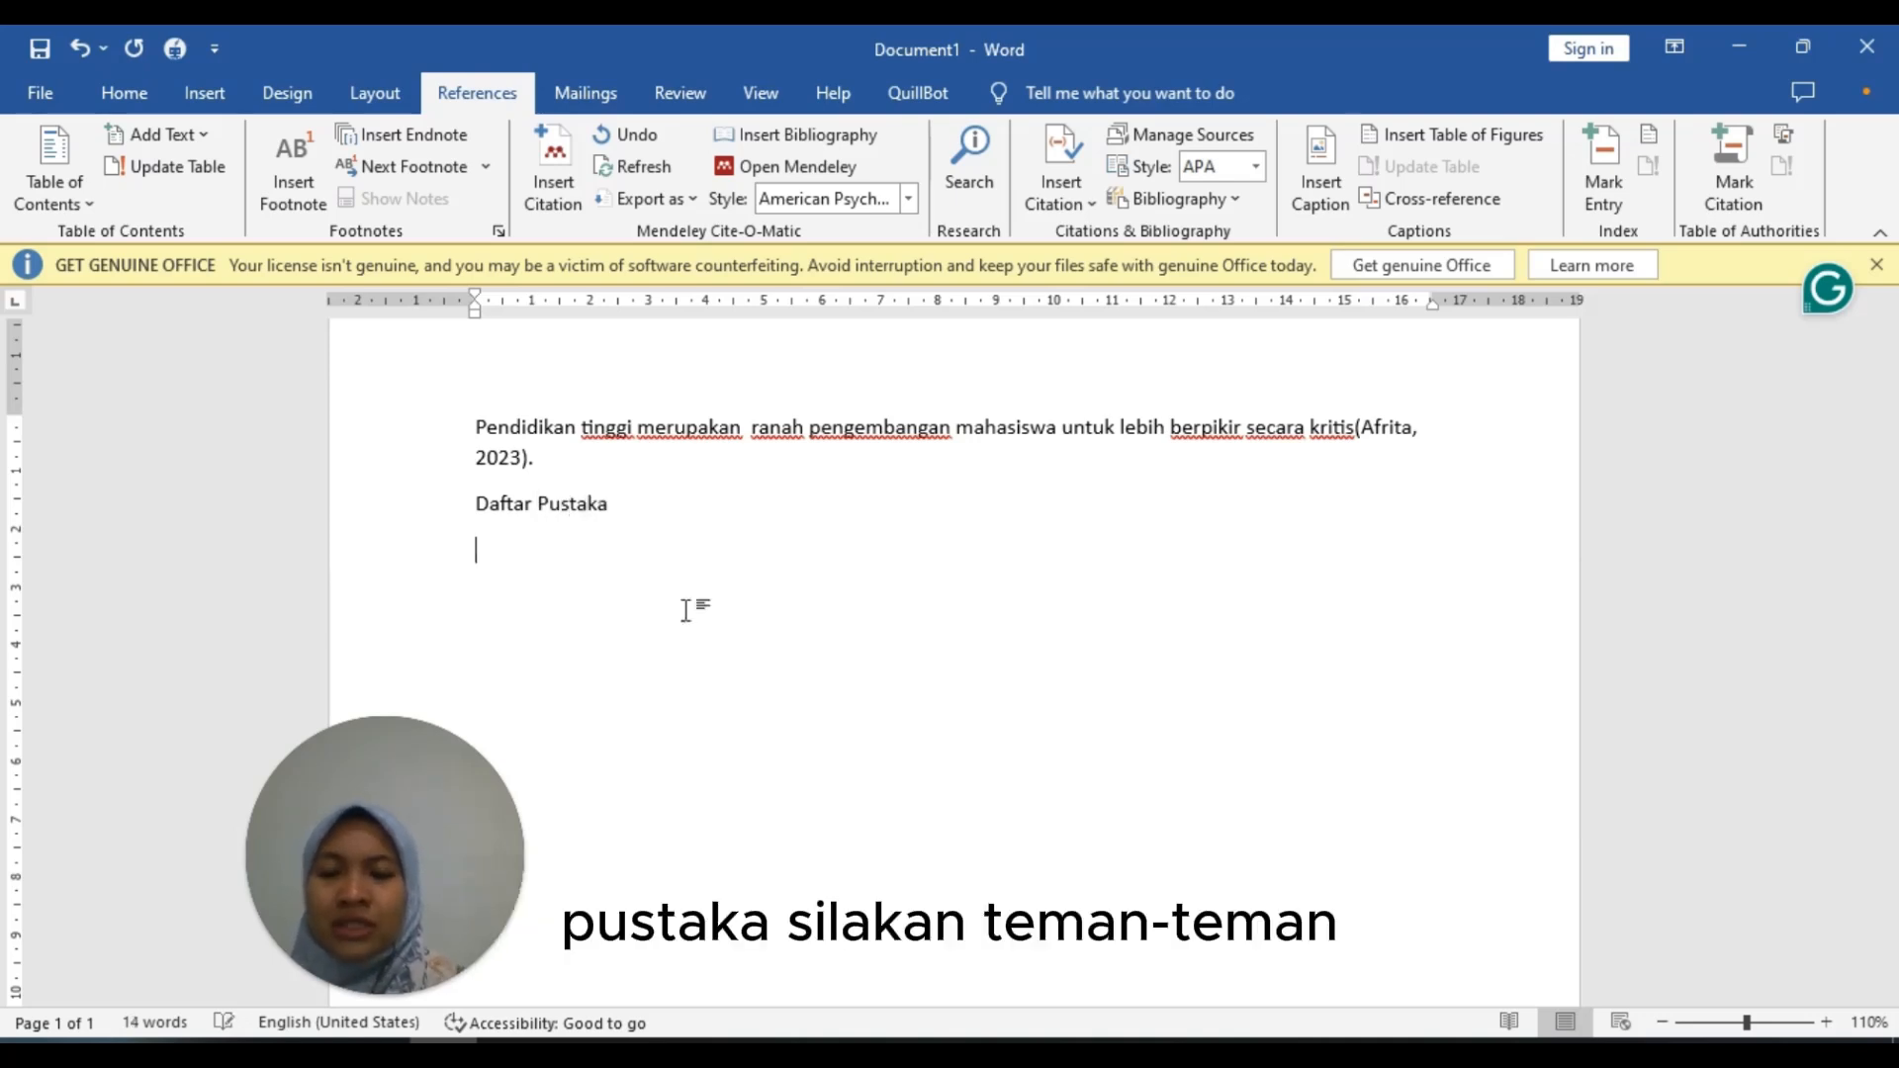
left_click(852, 138)
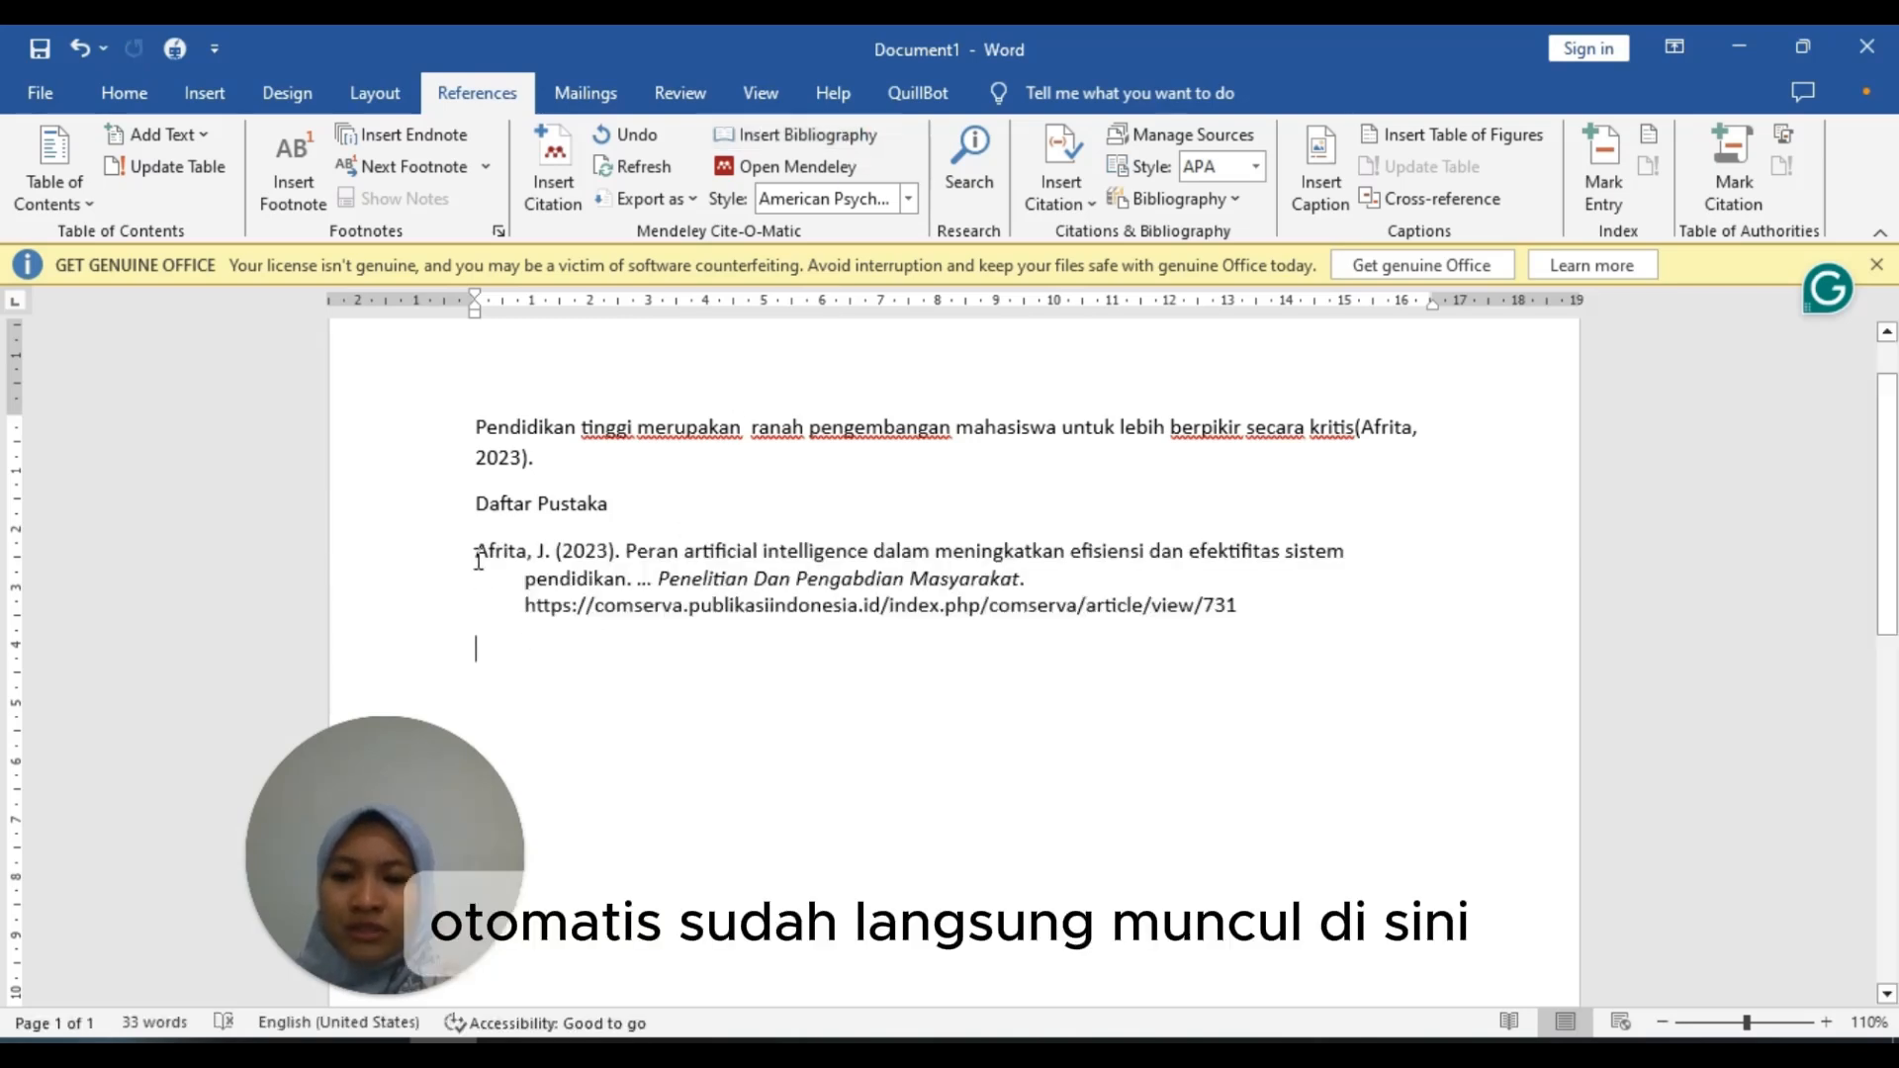
double_click(1299, 586)
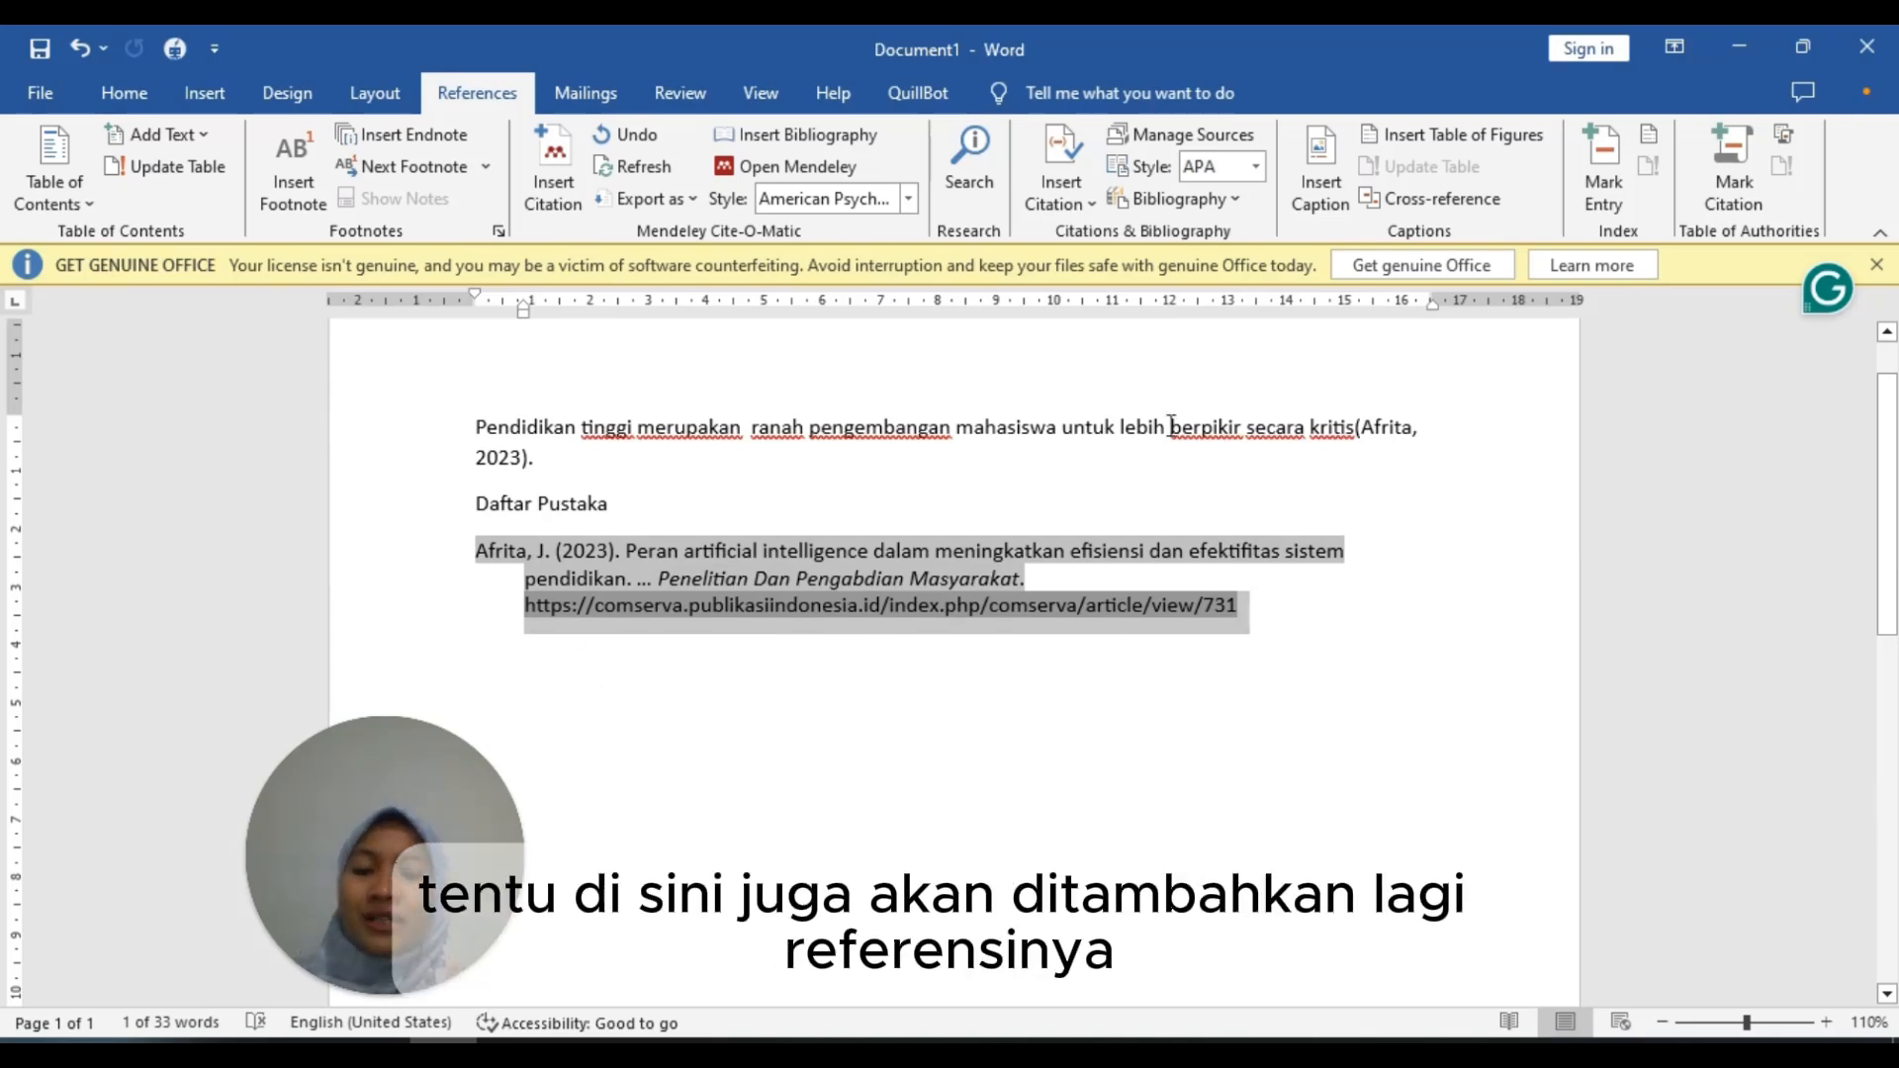
Step: Switch from Word to Google Chrome and bring up the empty new tab
left_click(1738, 49)
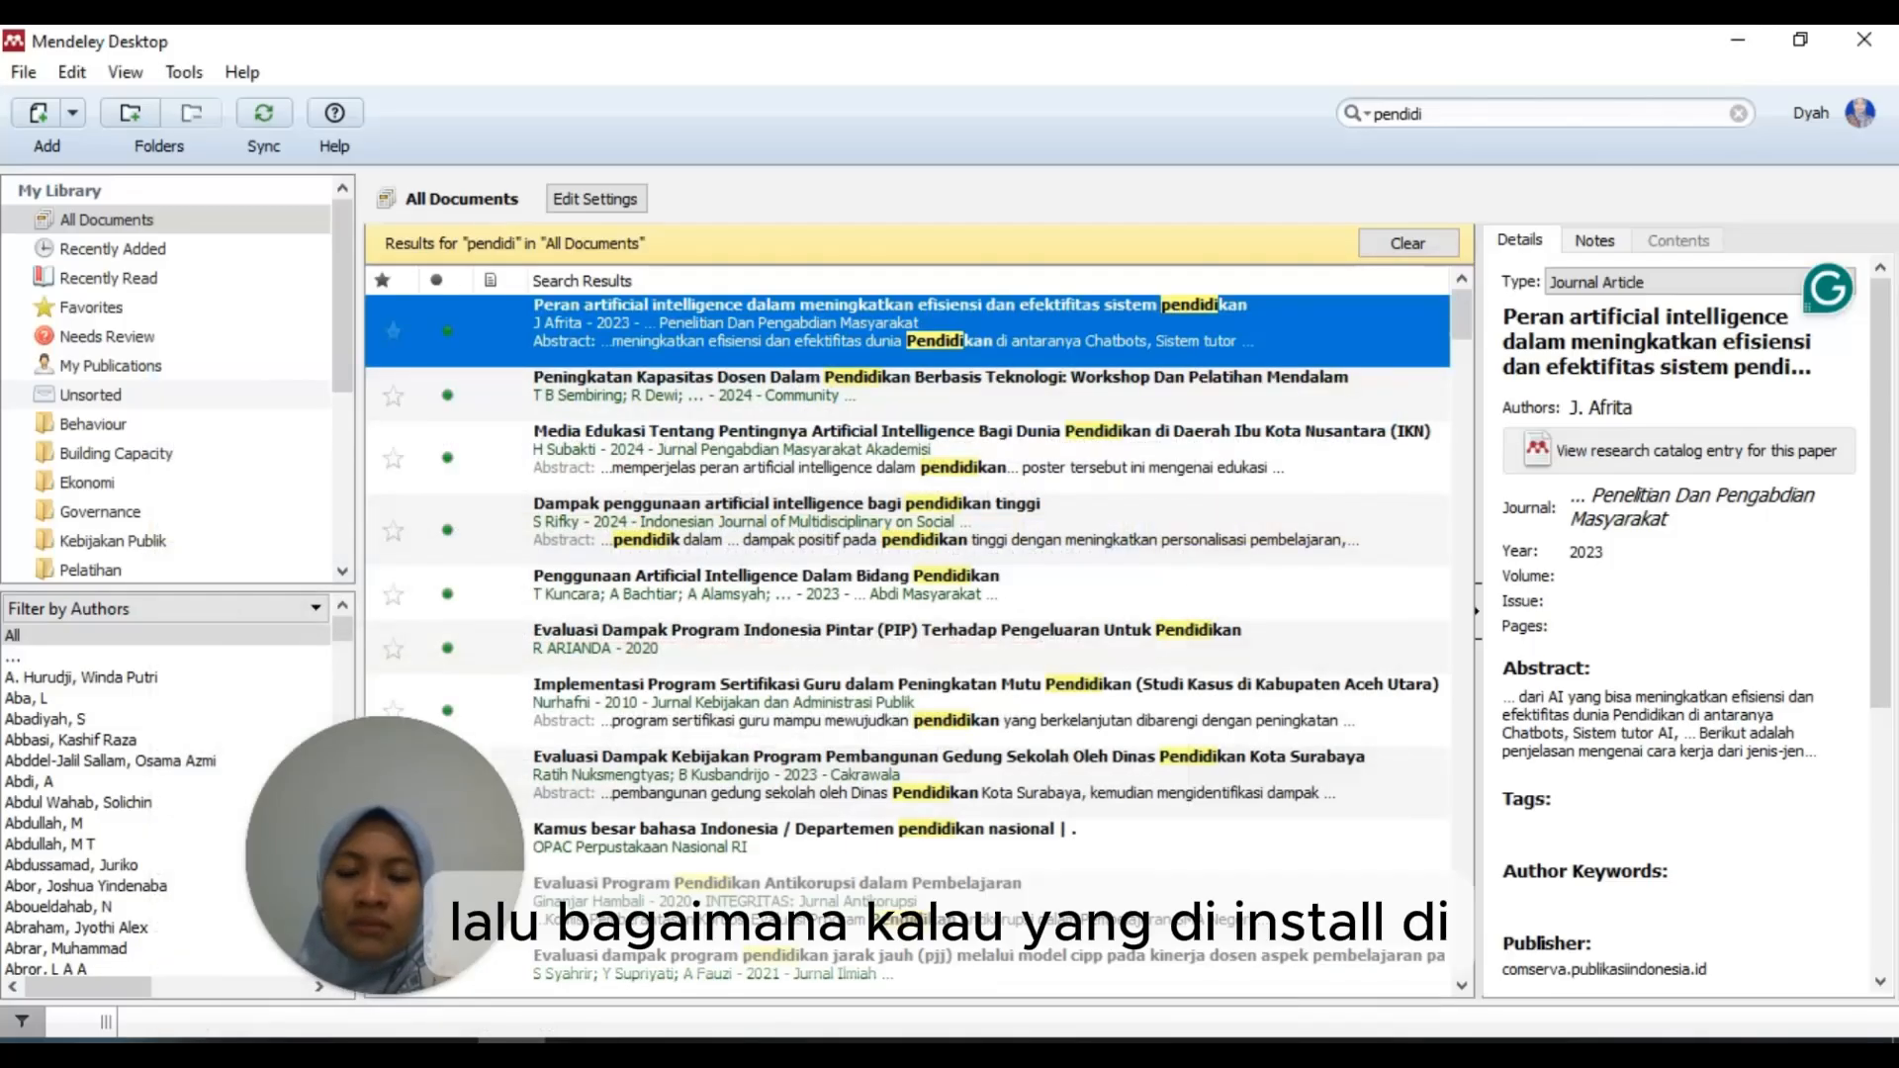
mouse_move(237, 1042)
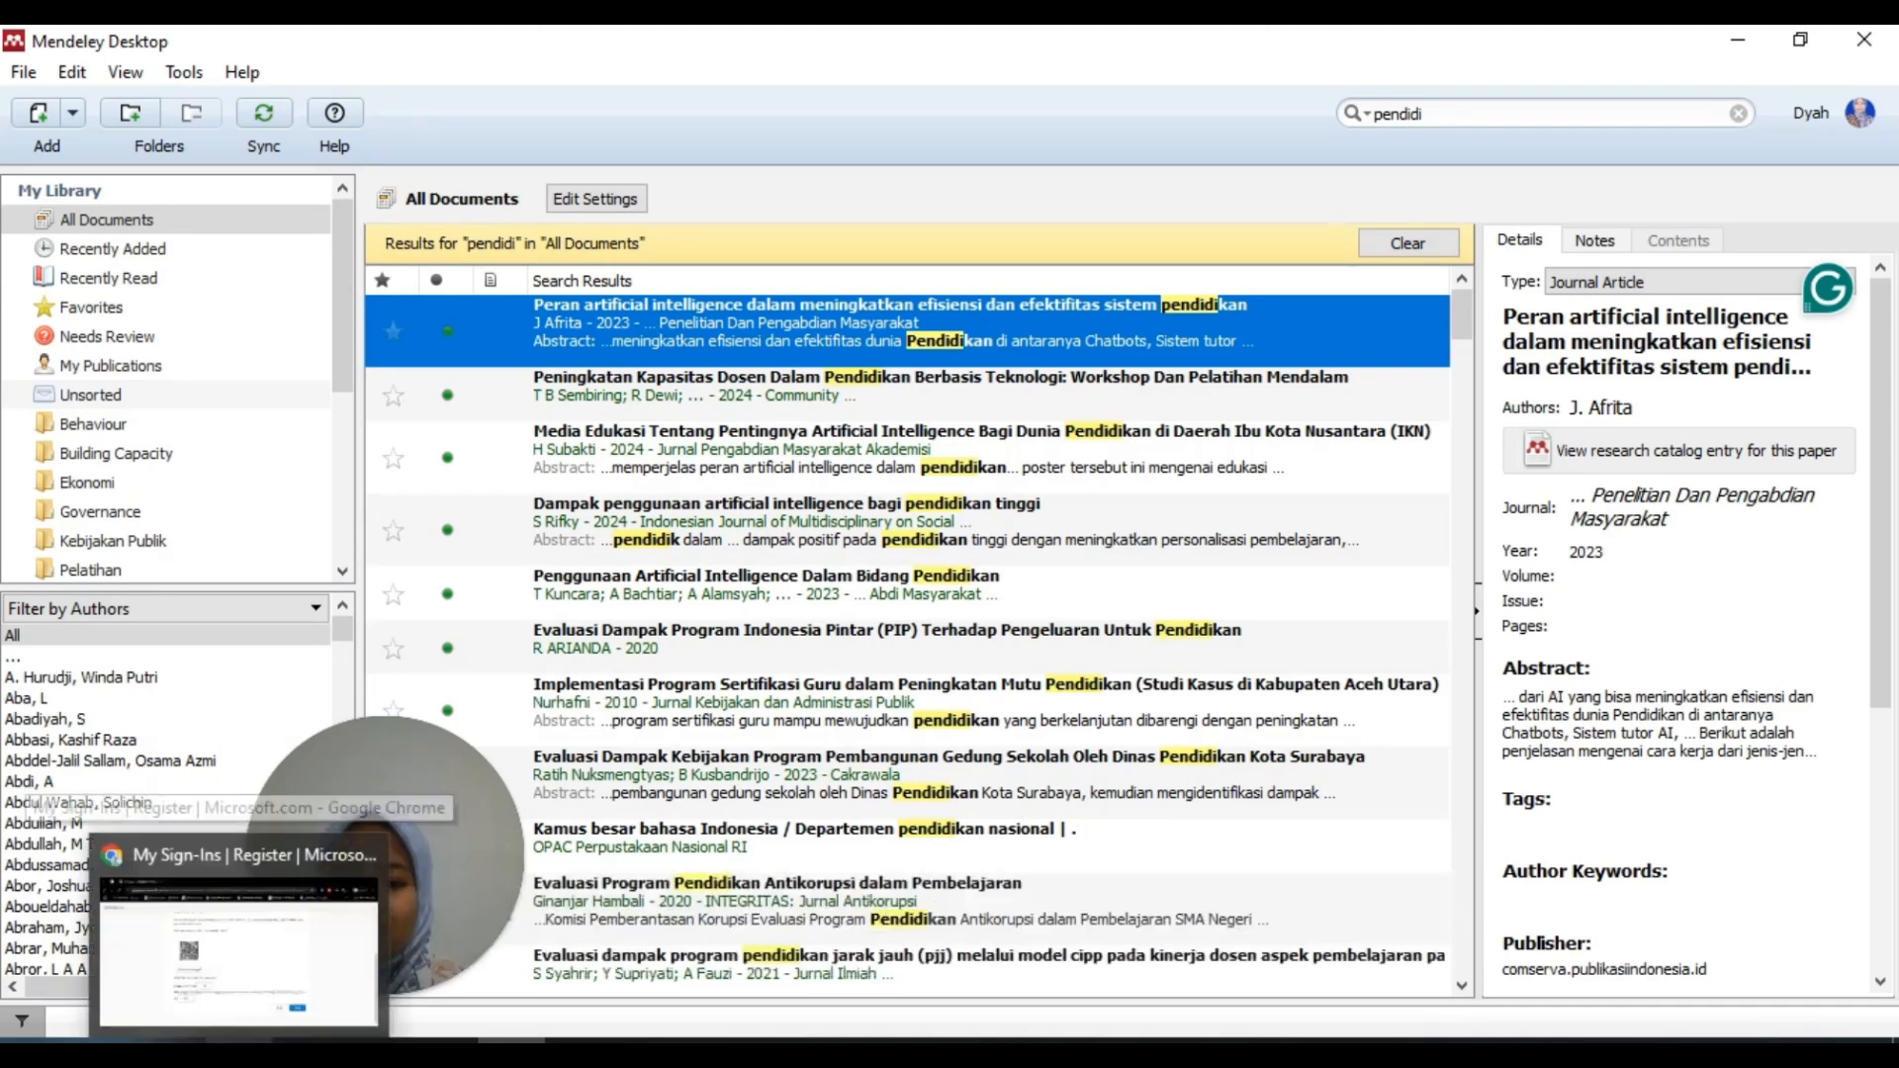
left_click(237, 940)
left_click(469, 54)
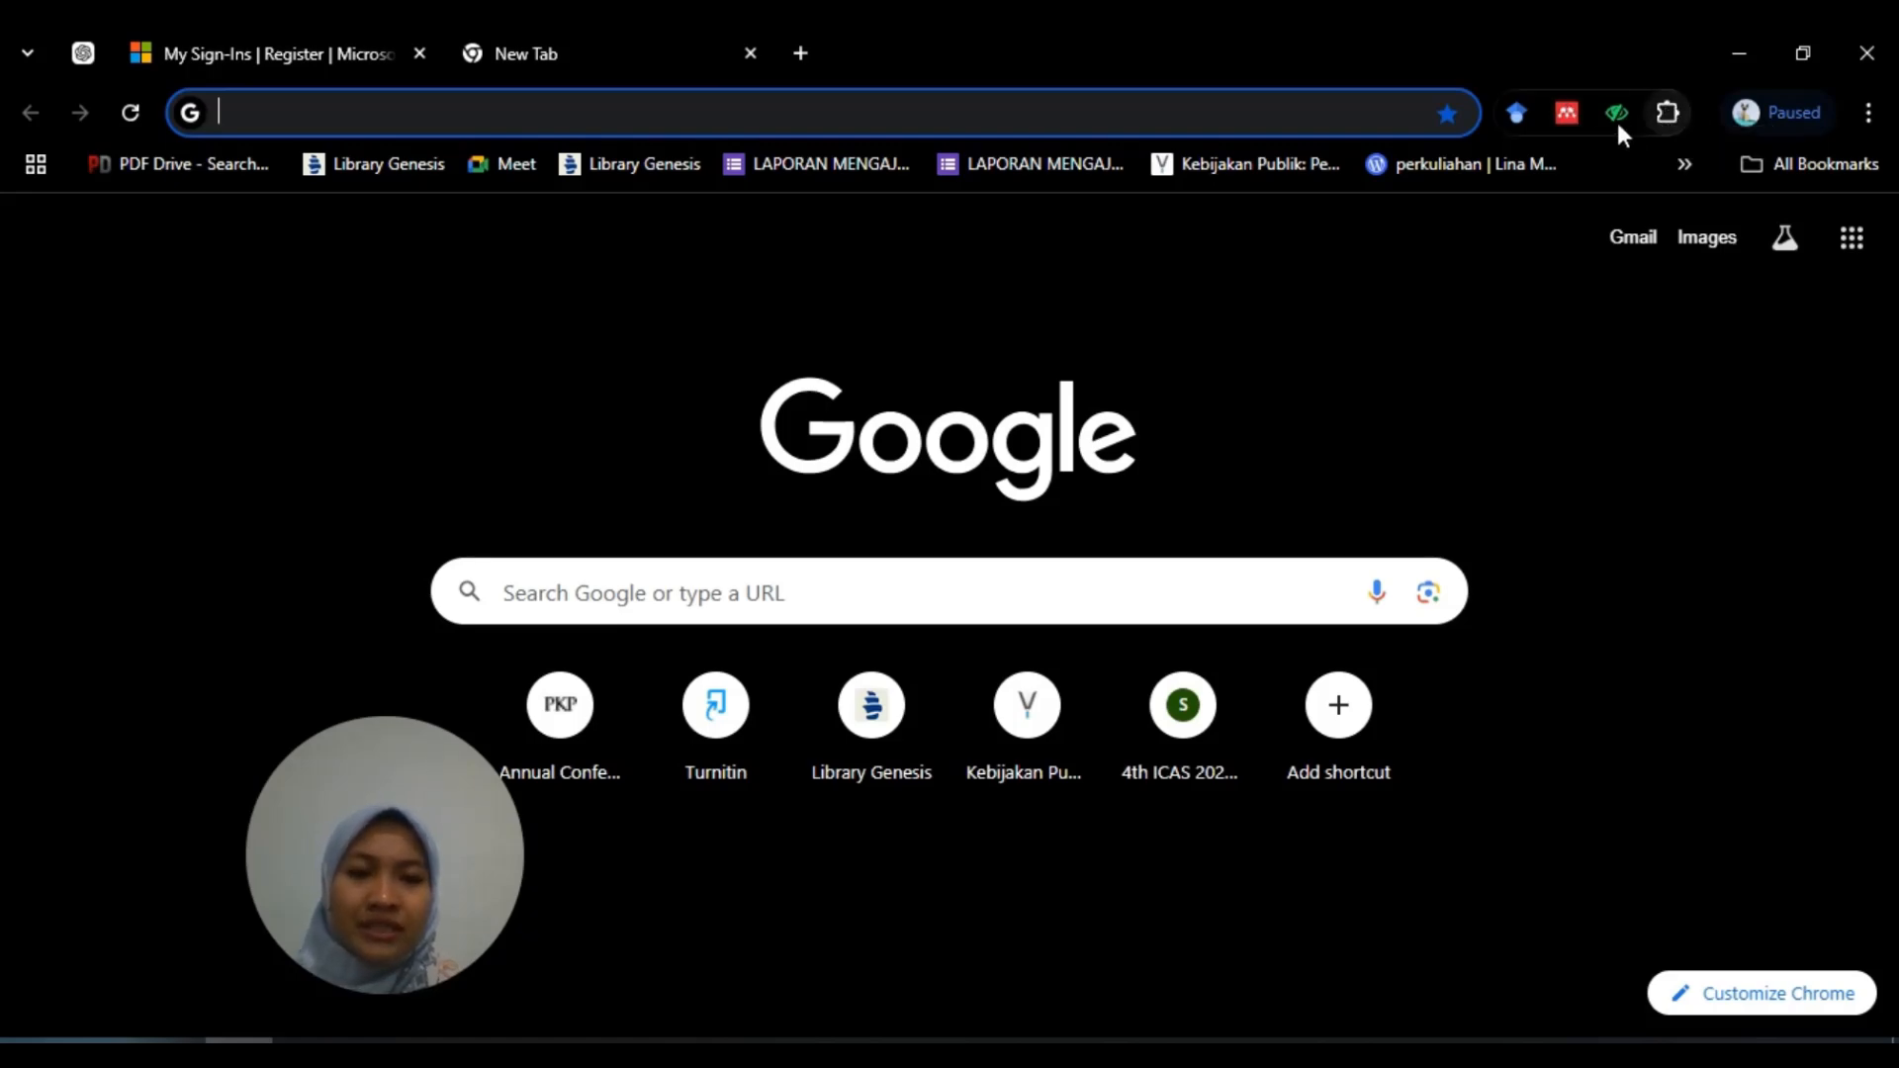
left_click(1568, 111)
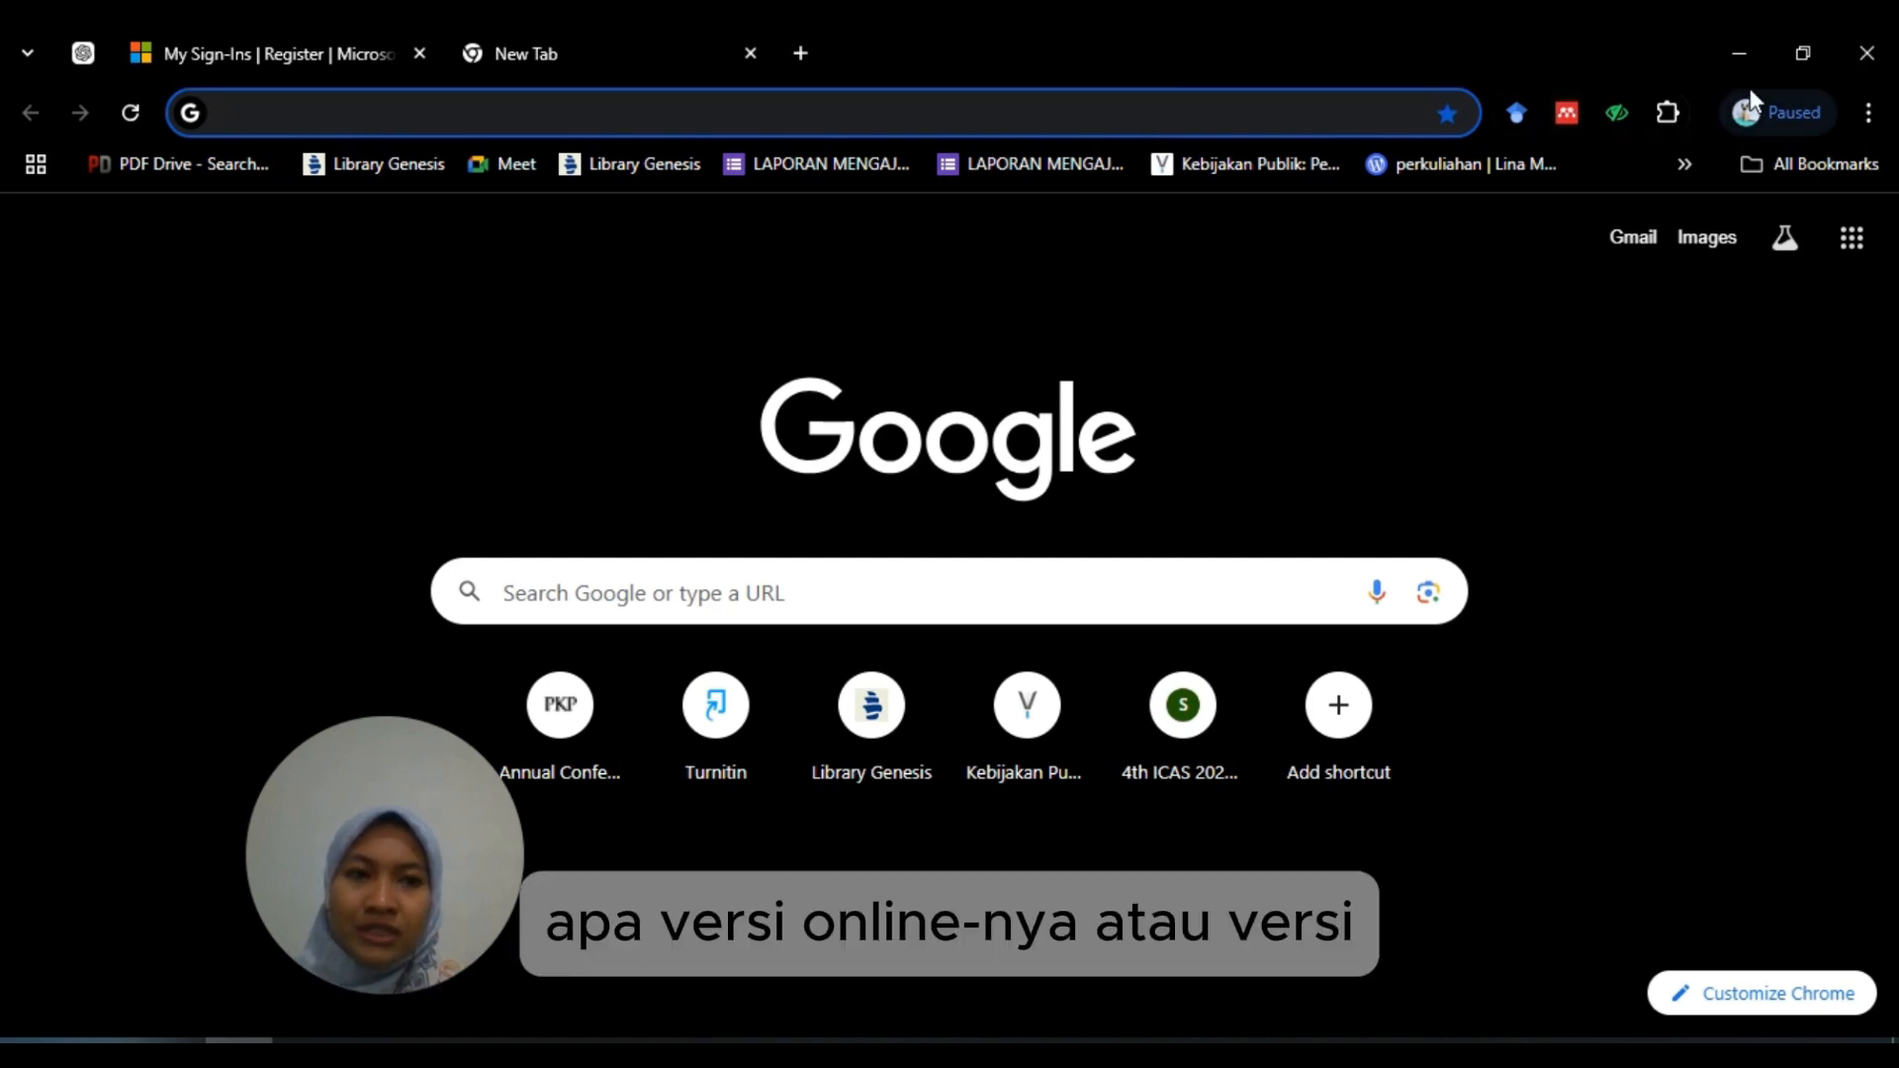
Step: View the Mendeley Web Importer extension's page in the Chrome Web Store and close it again
left_click(799, 53)
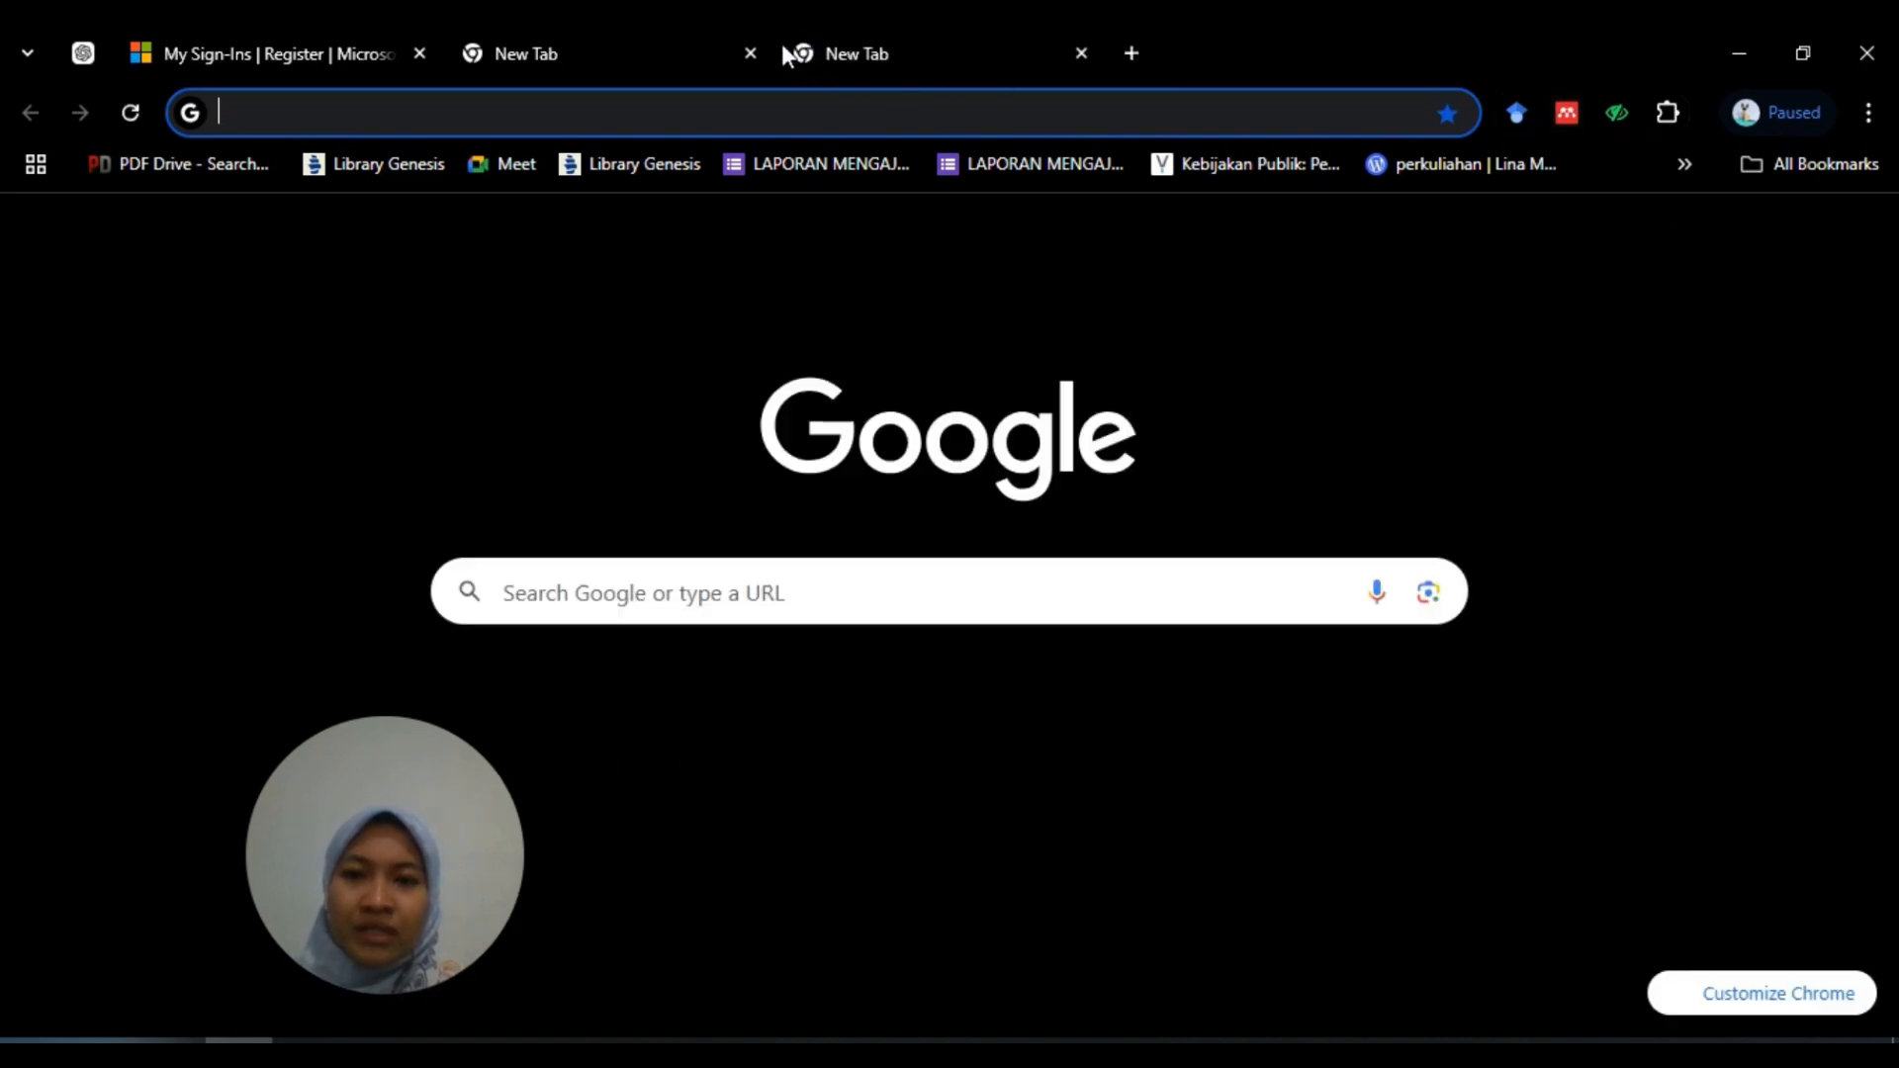
left_click(754, 53)
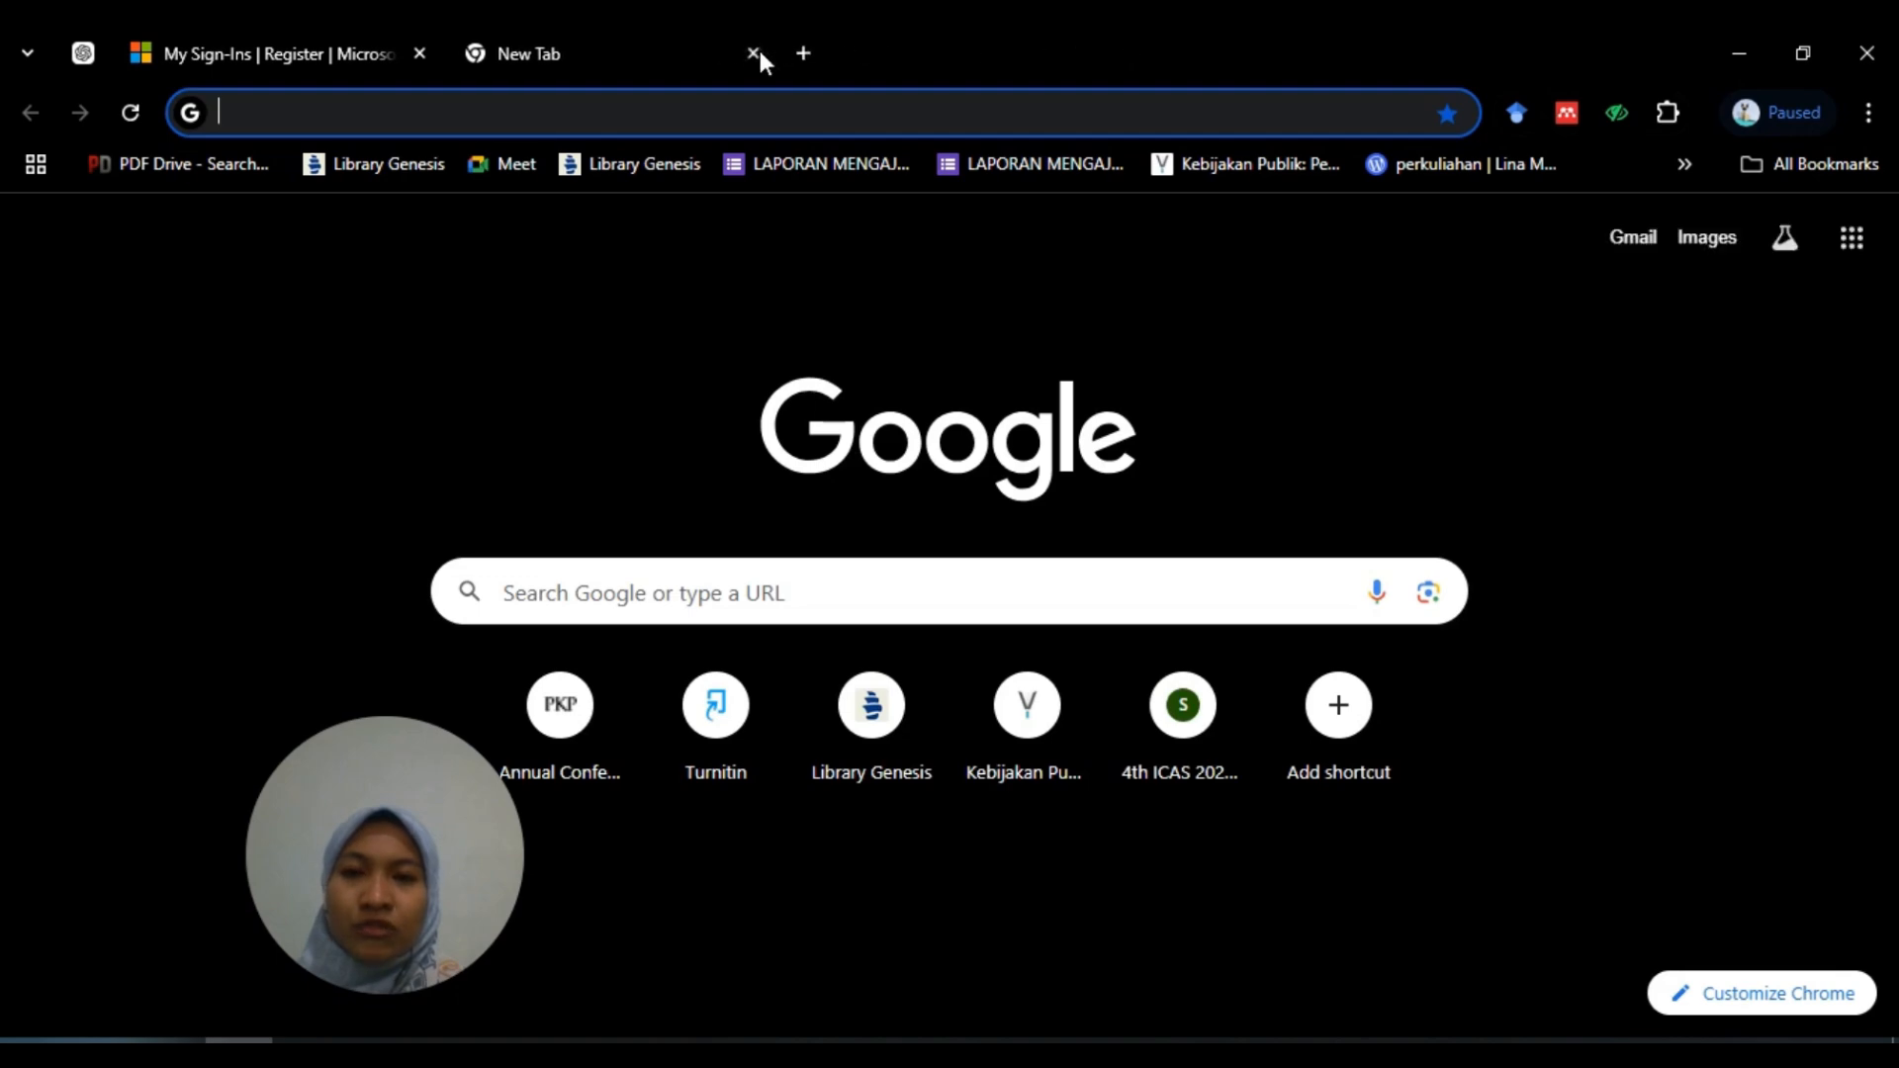
right_click(1569, 112)
left_click(1622, 176)
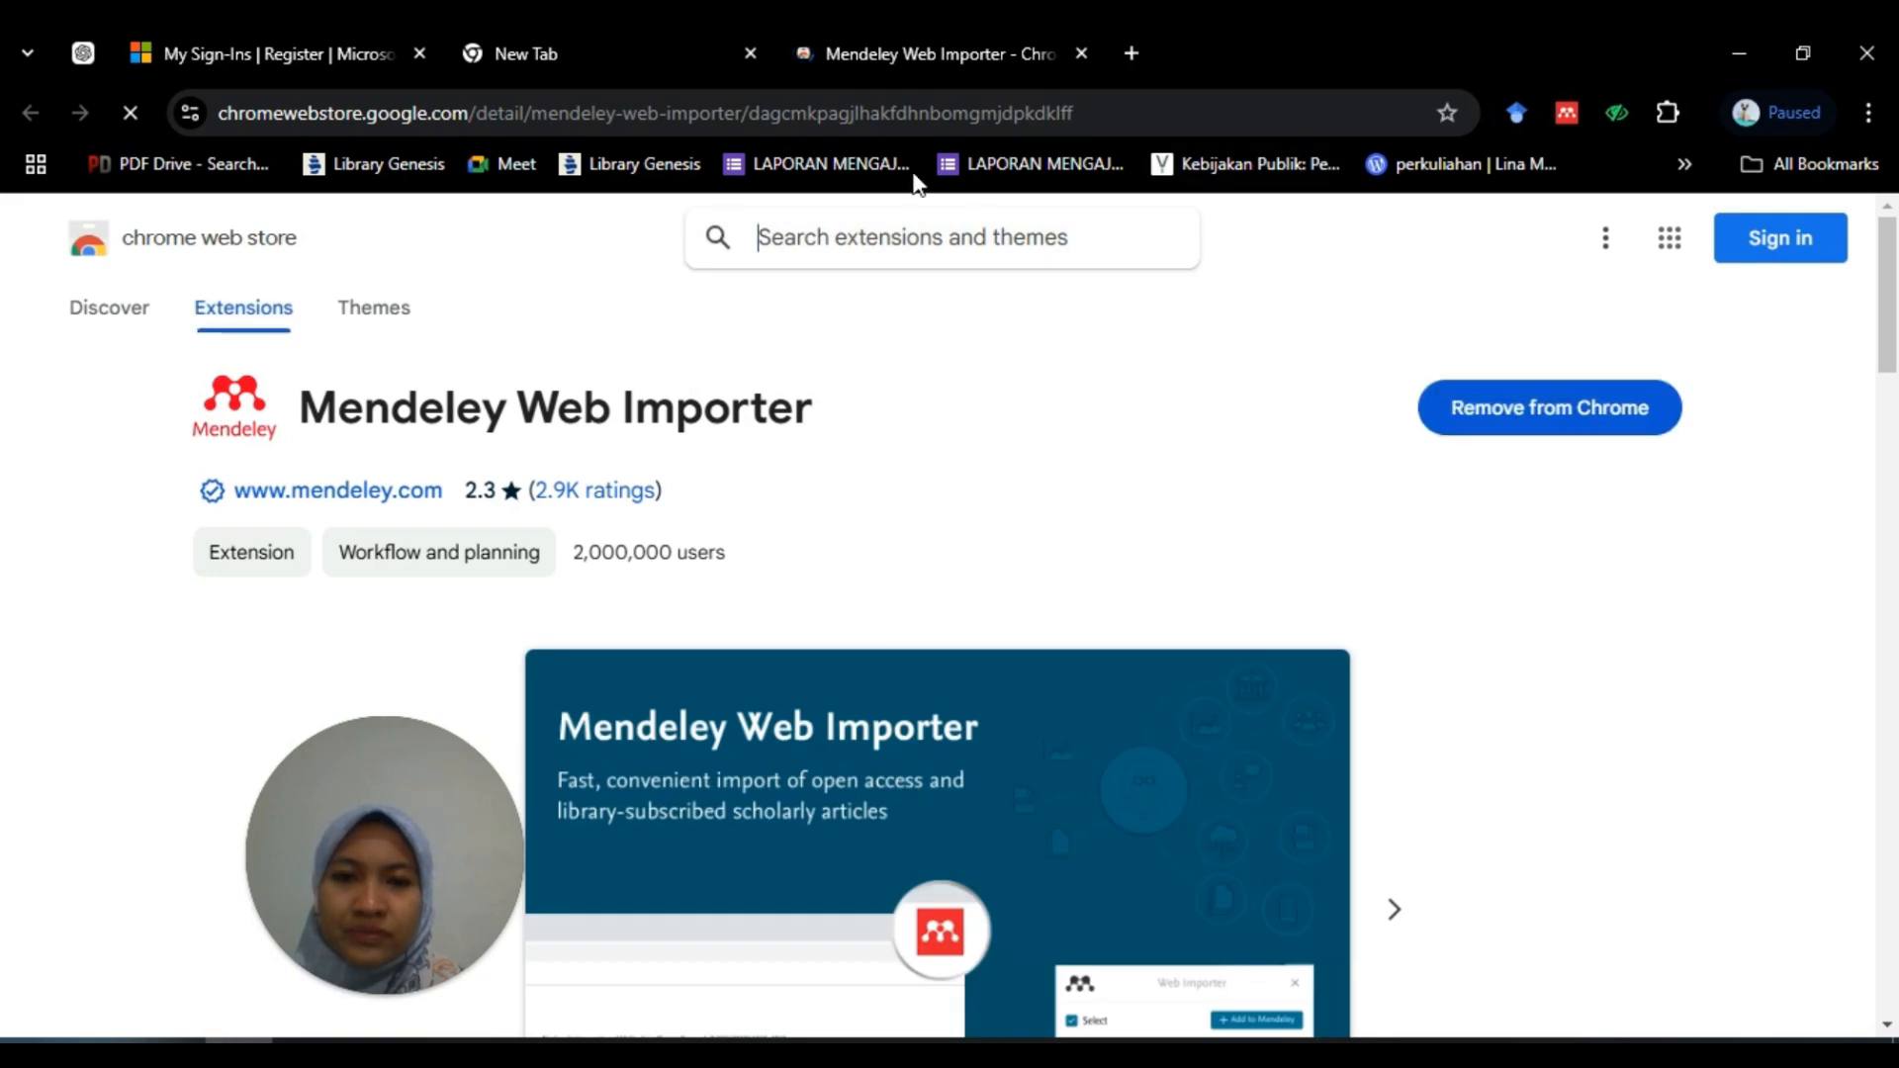
left_click(1081, 54)
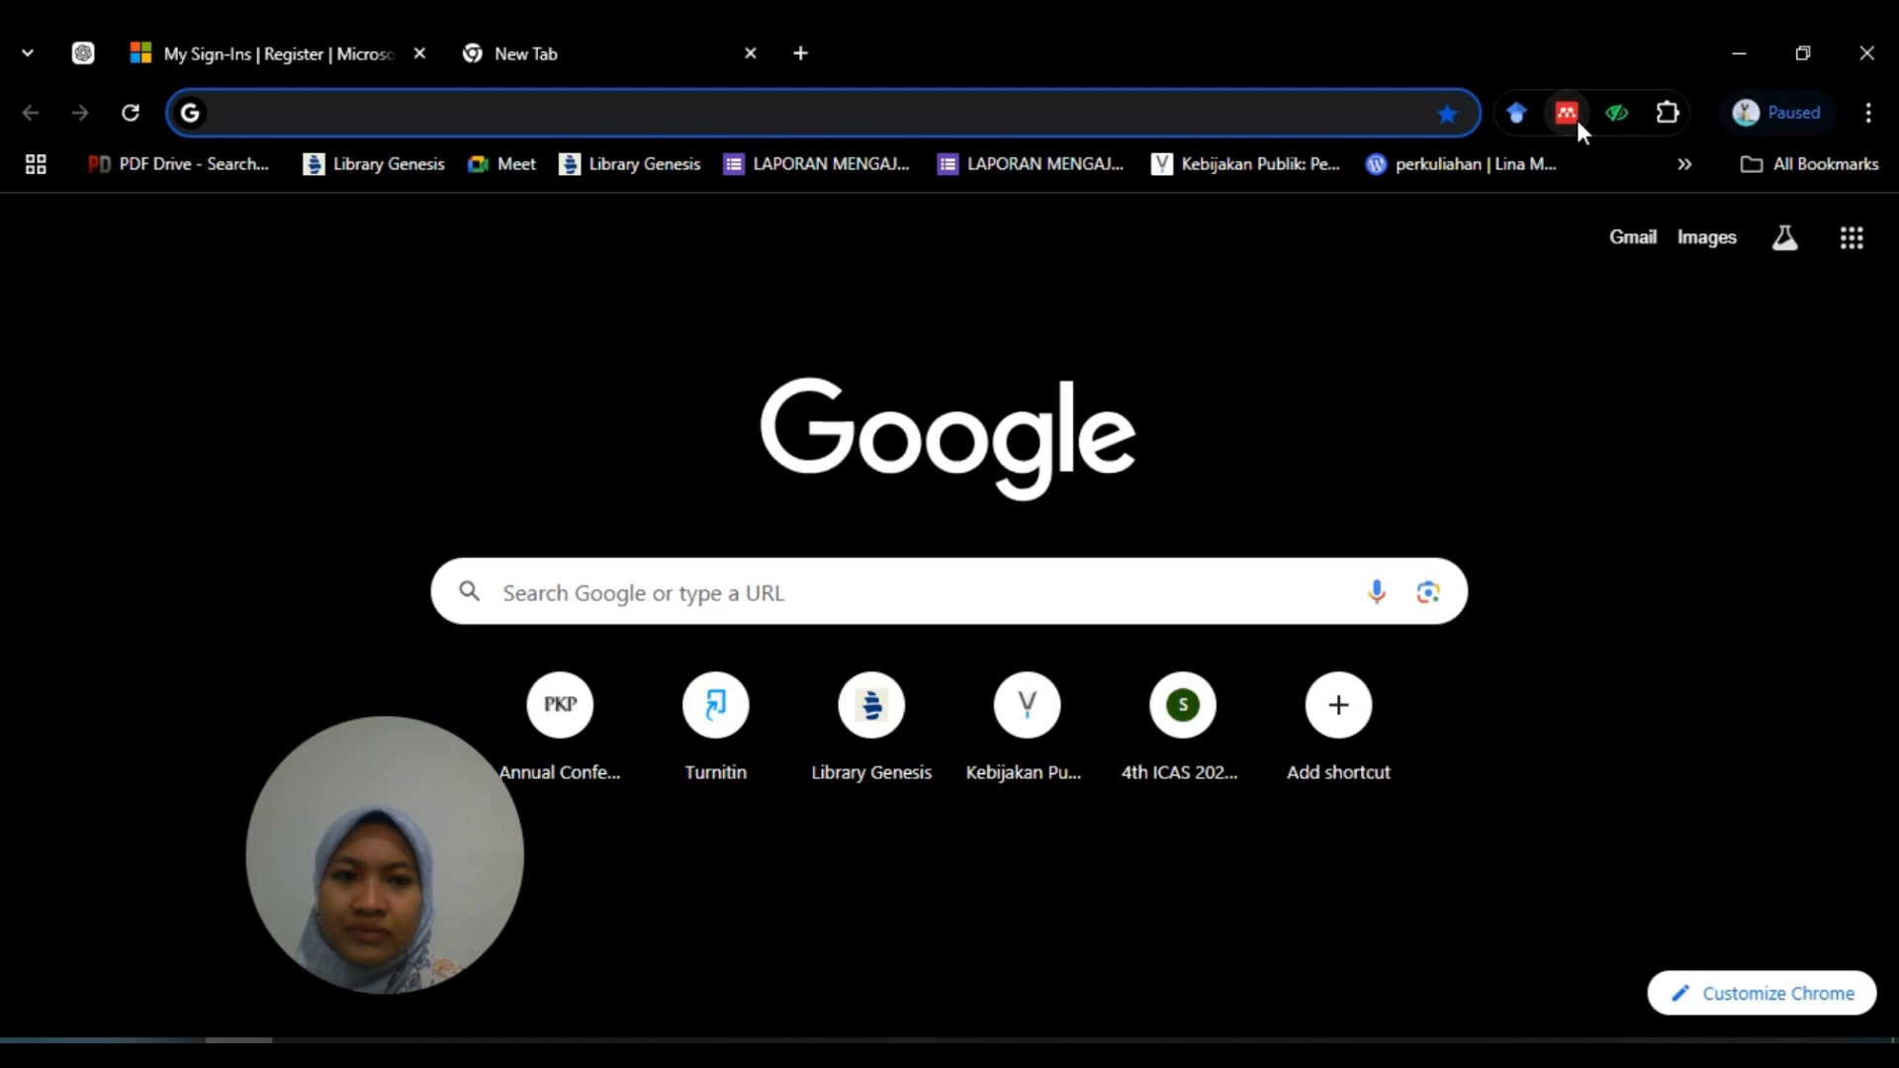
Step: Find "springer" from the browser, open the SpringerLink chapter "Theories of Policy Change" and accept all cookies
left_click(676, 120)
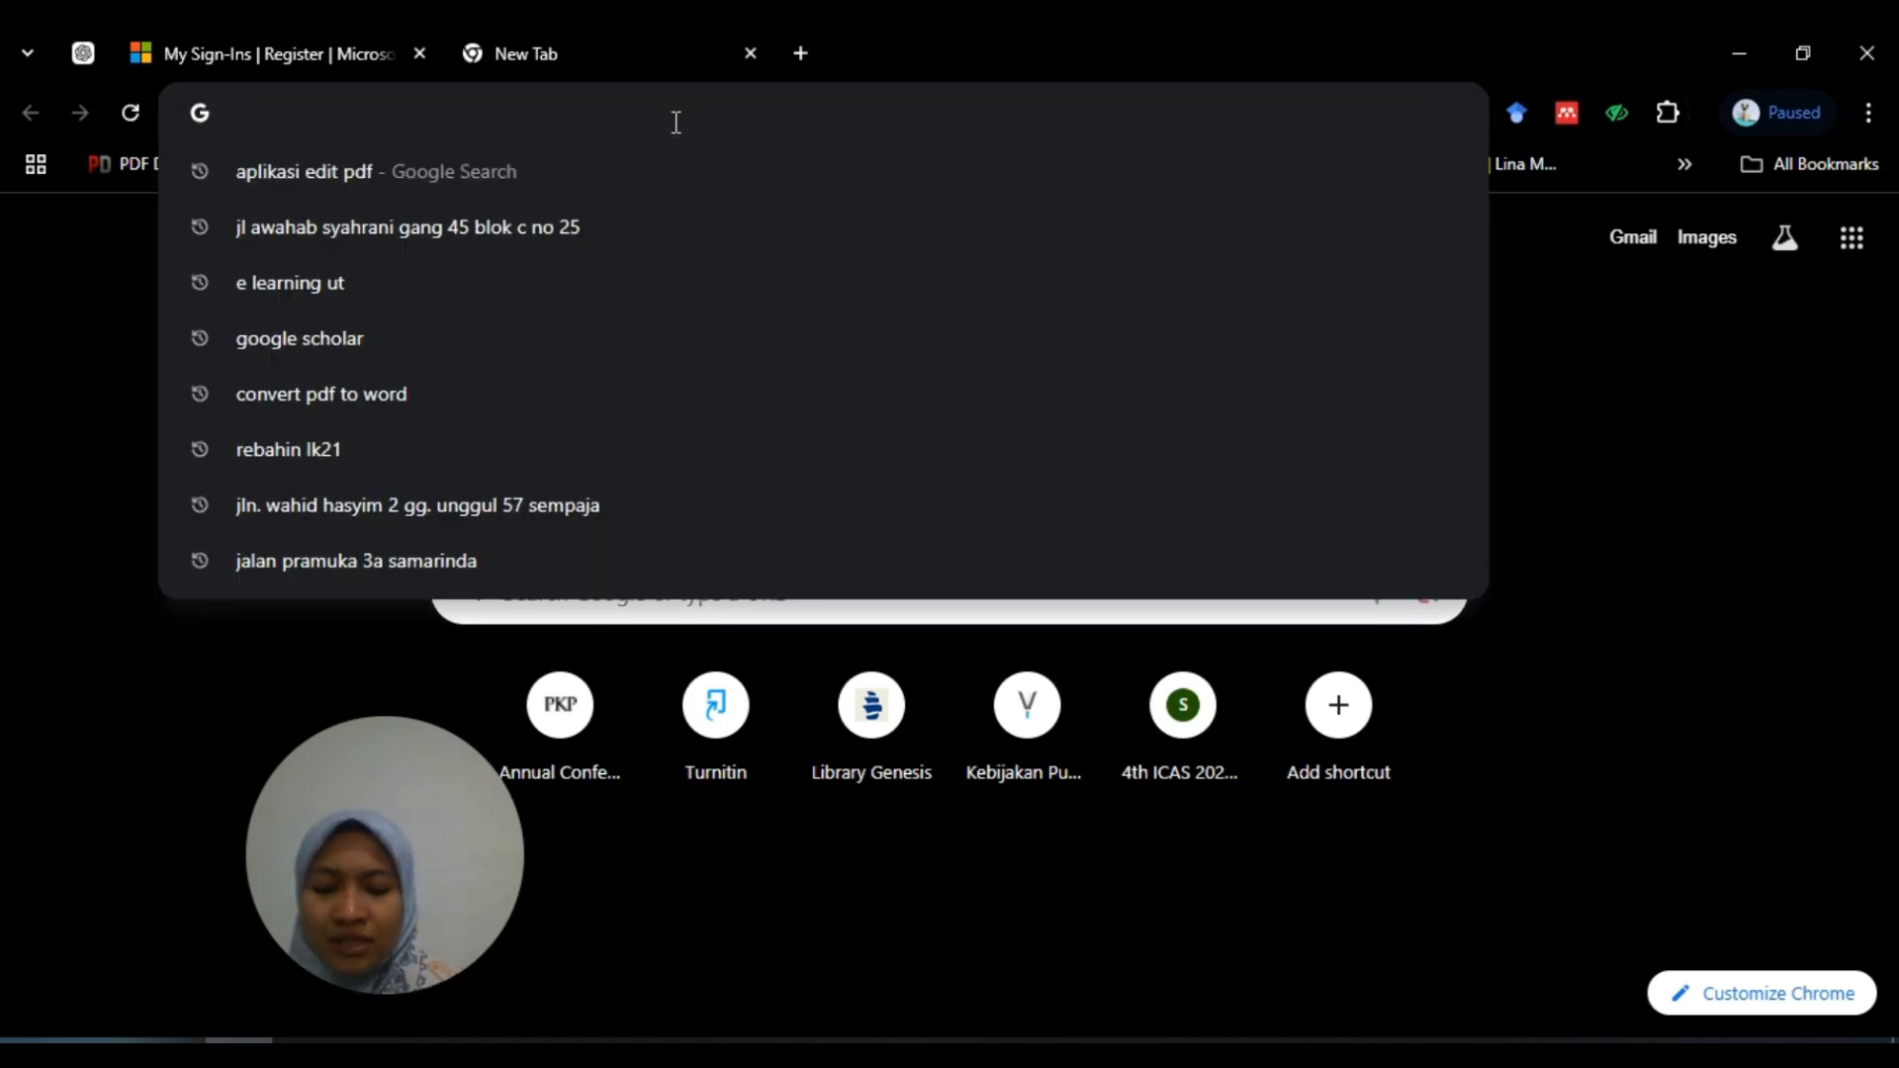
type("springer")
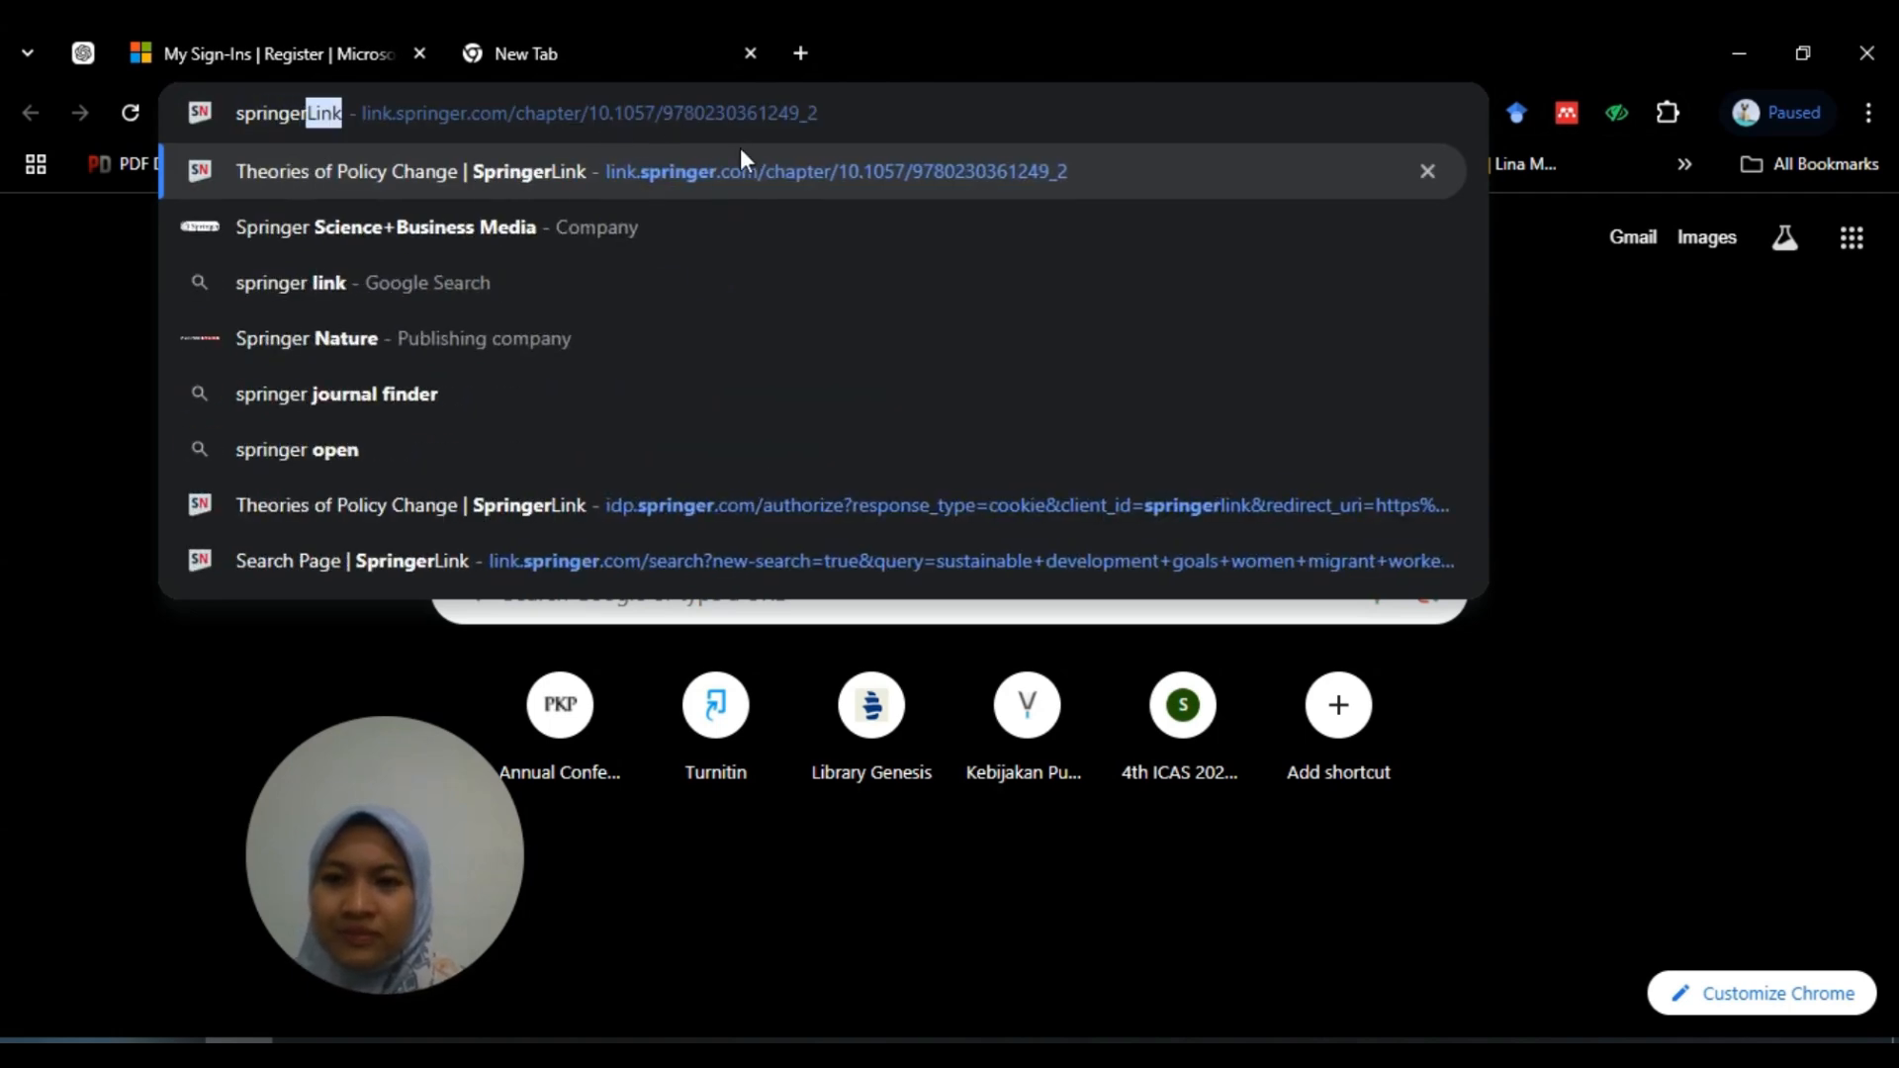
left_click(375, 183)
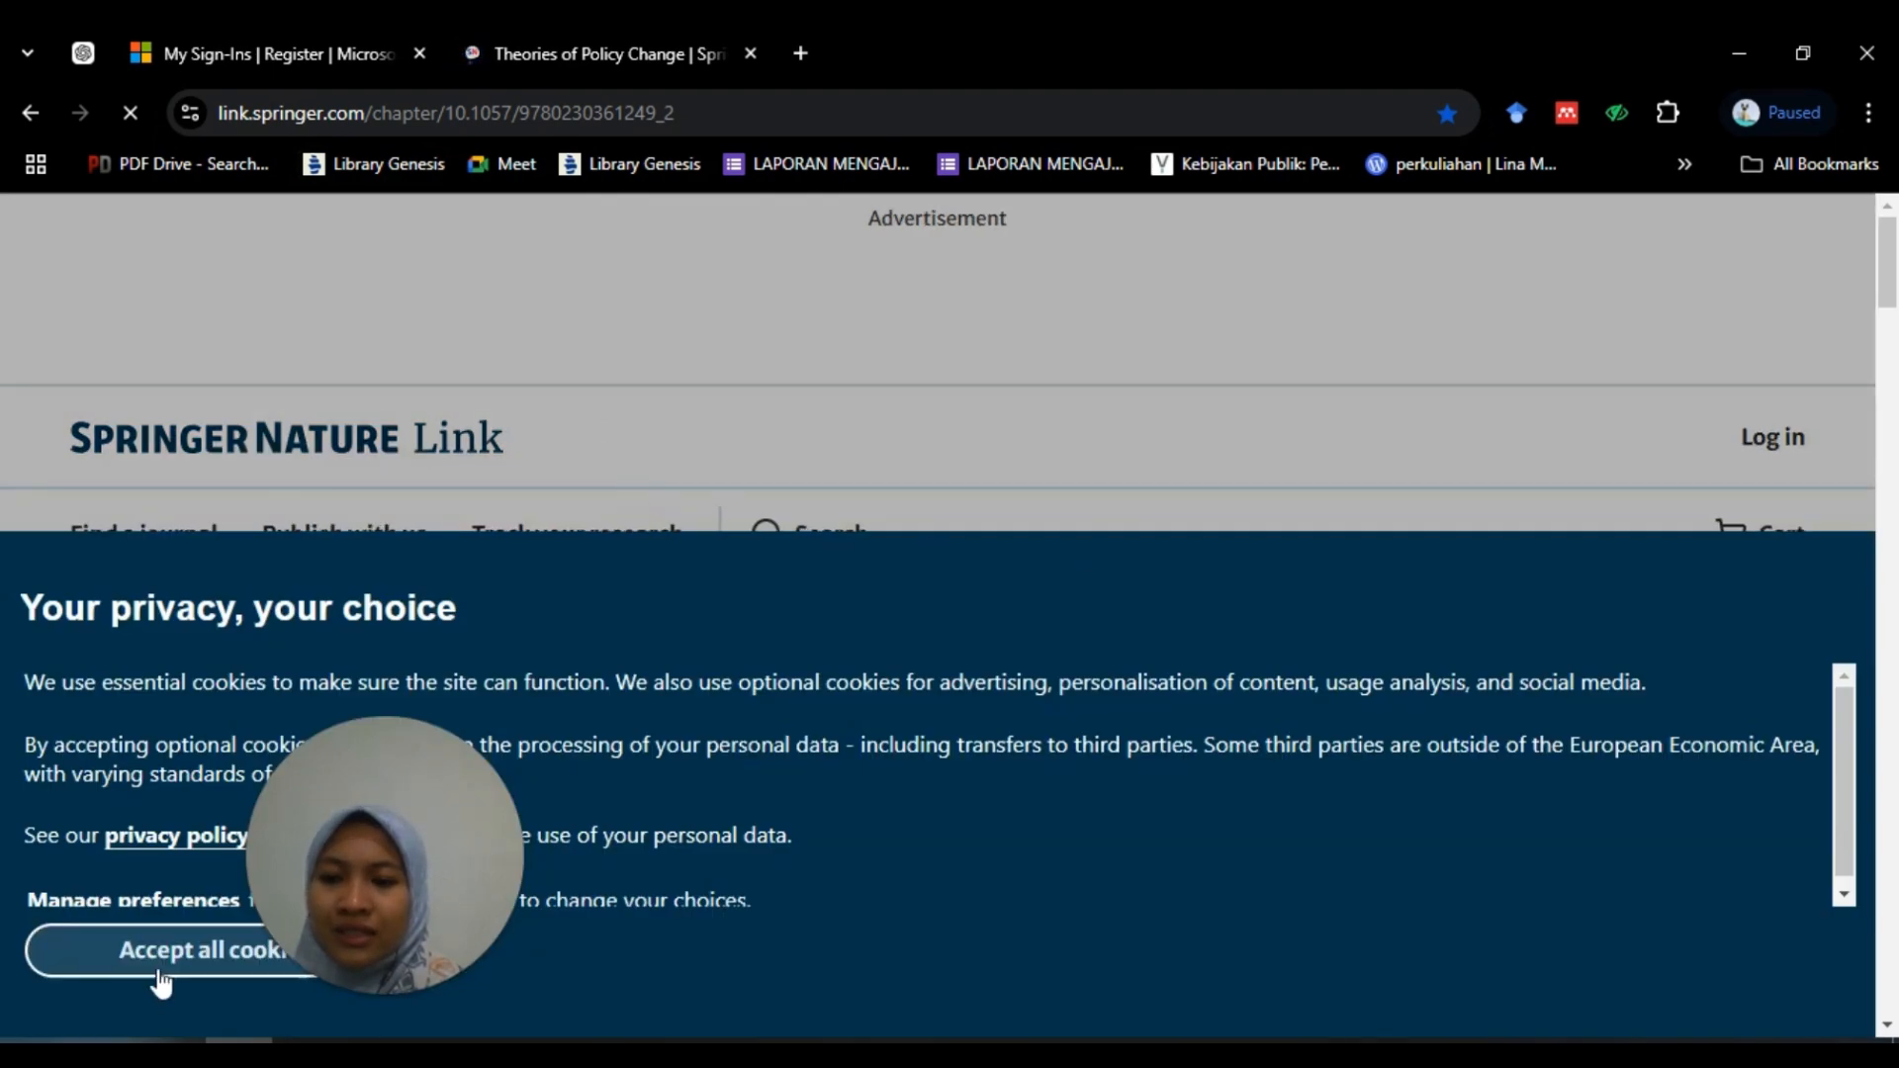
left_click(158, 957)
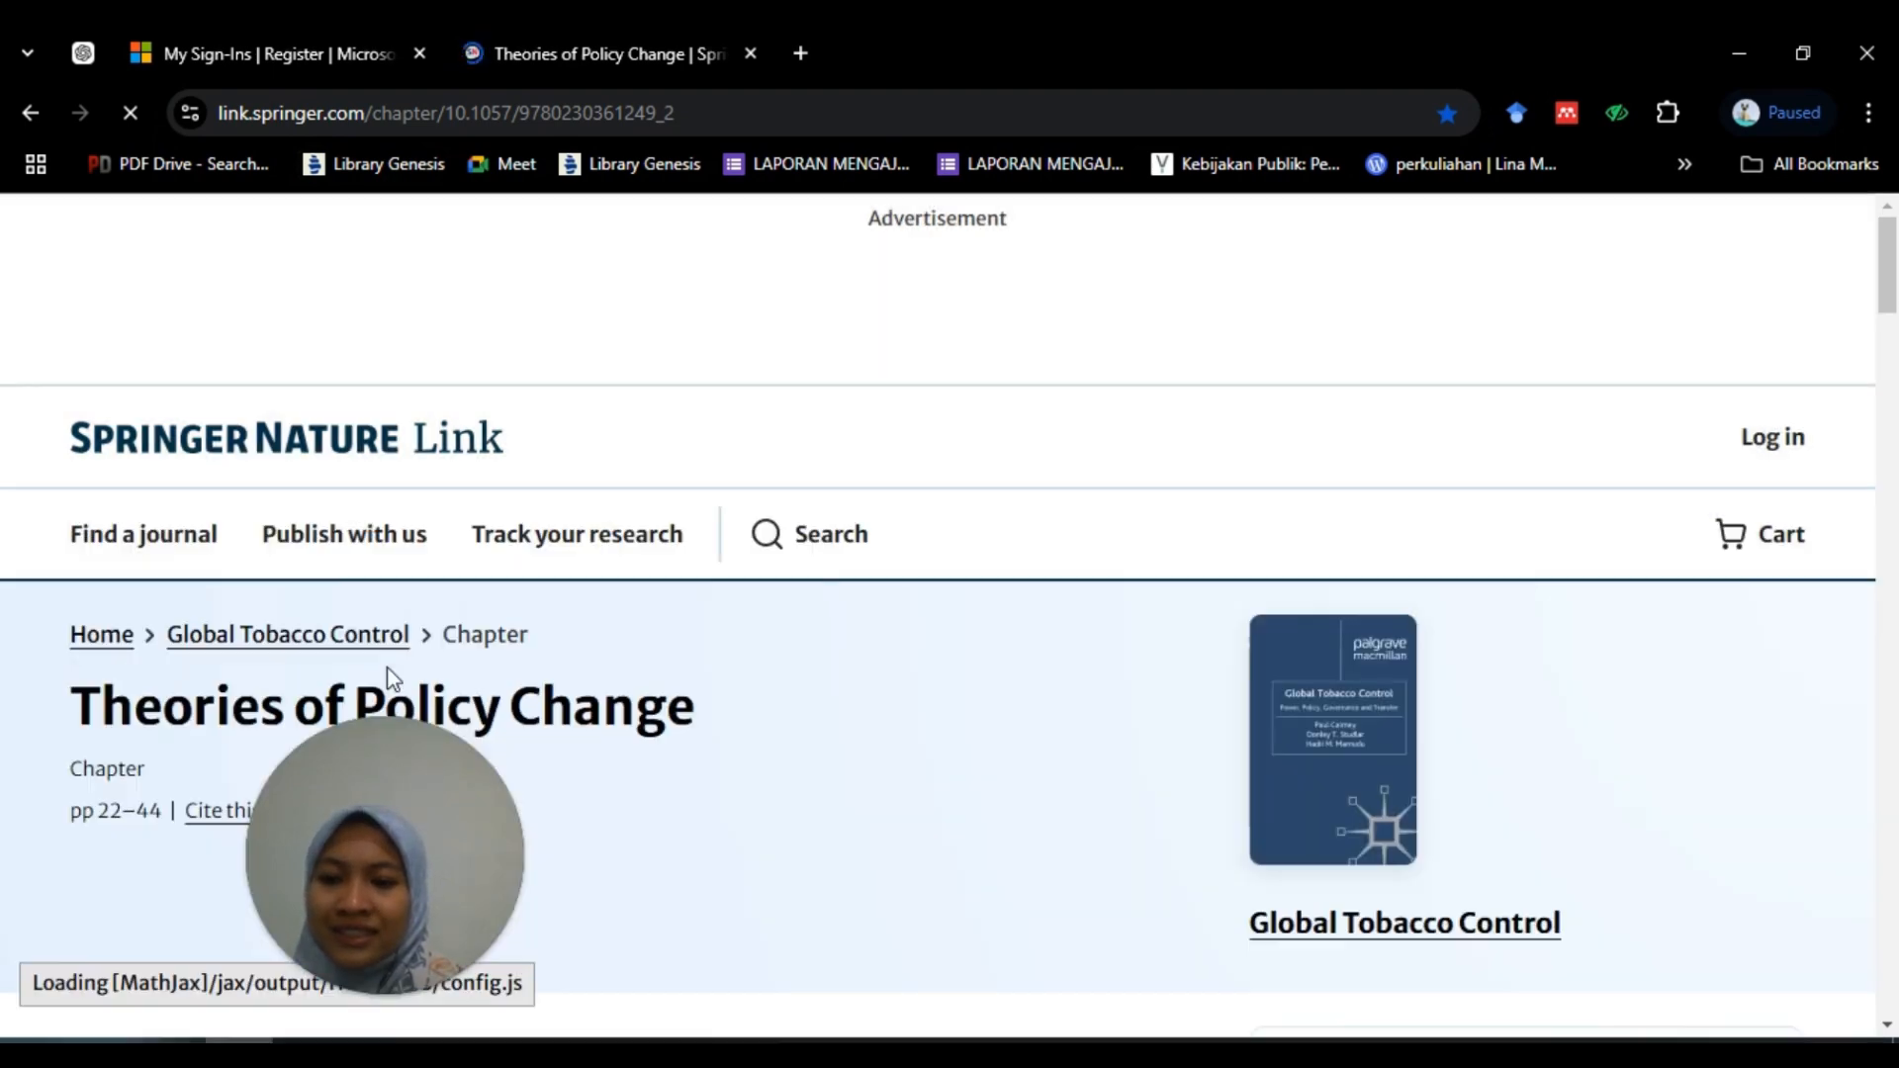
Step: Search Springer Nature Link for "public policy" and open "Evaluating public opinions: informing public health policy adaptations in China amid the COVID-19 pandemic"
left_click(797, 544)
left_click(773, 701)
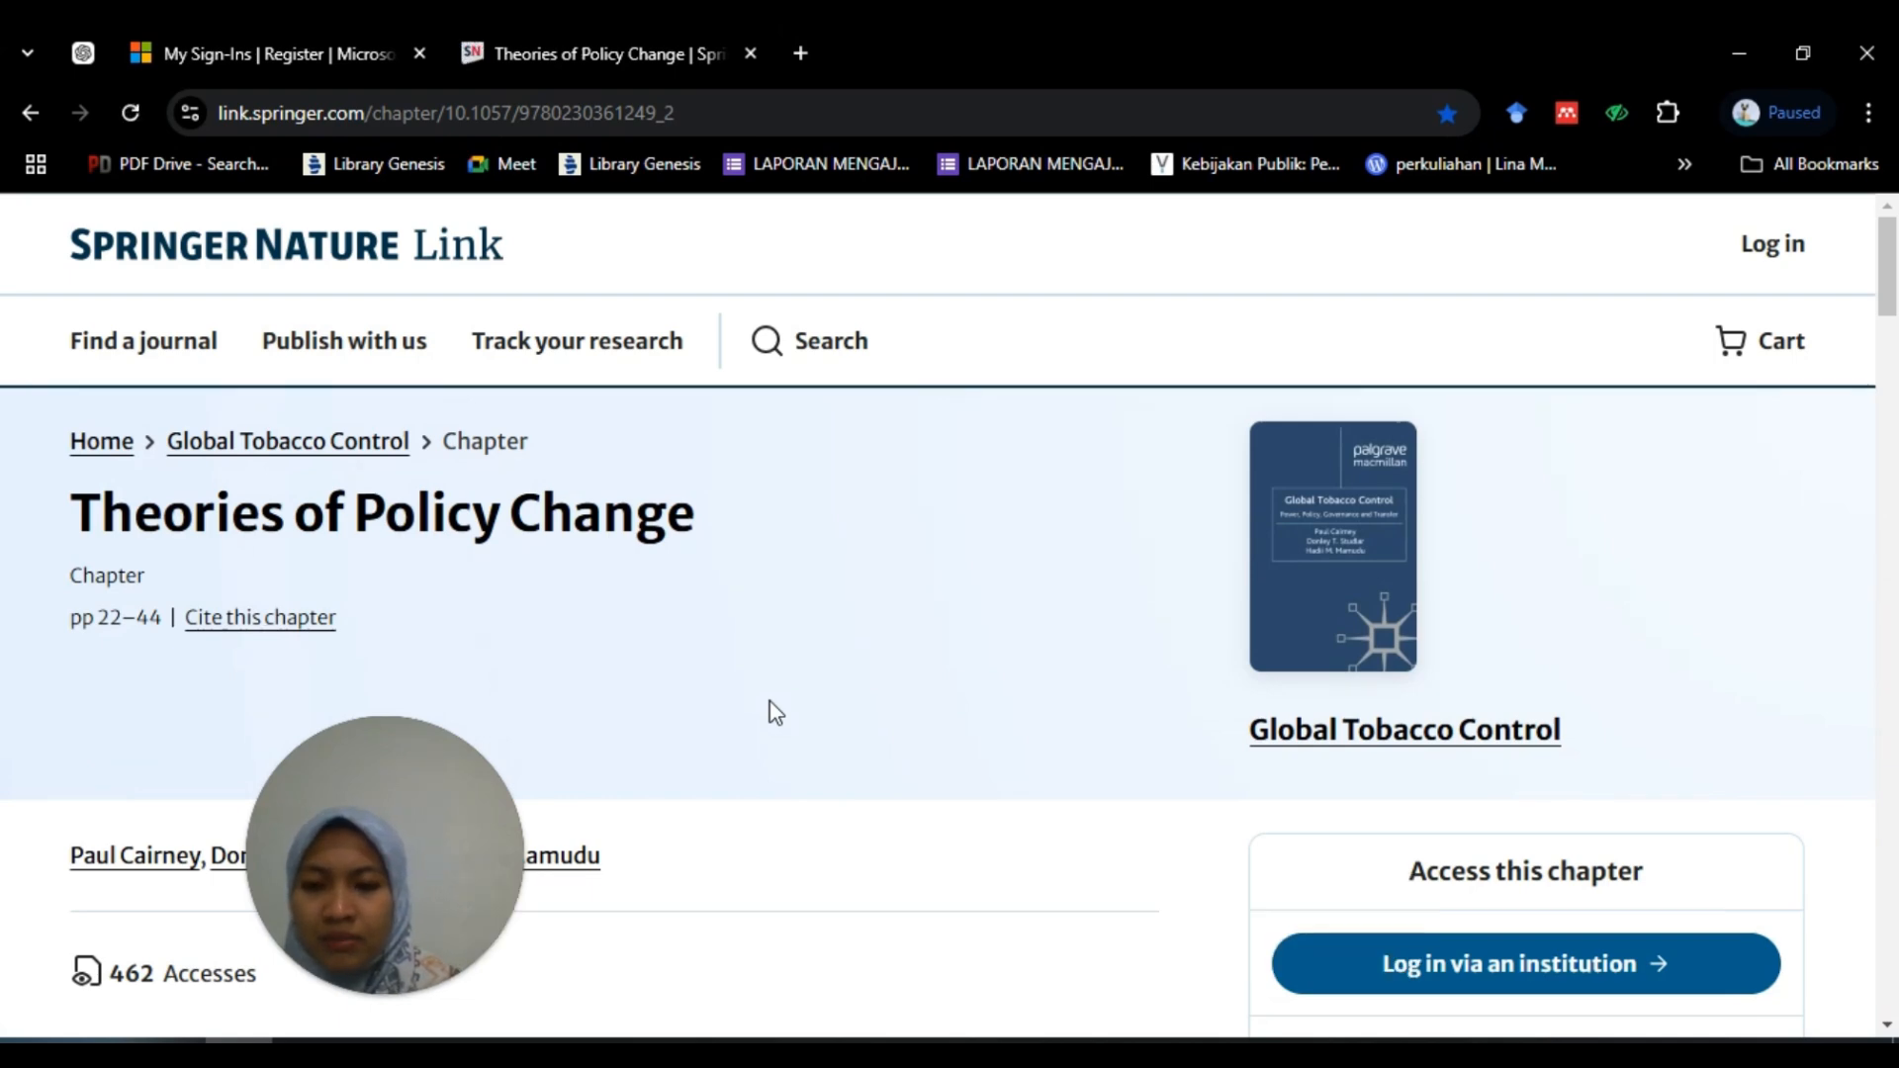
scroll(774, 712, "down", 6)
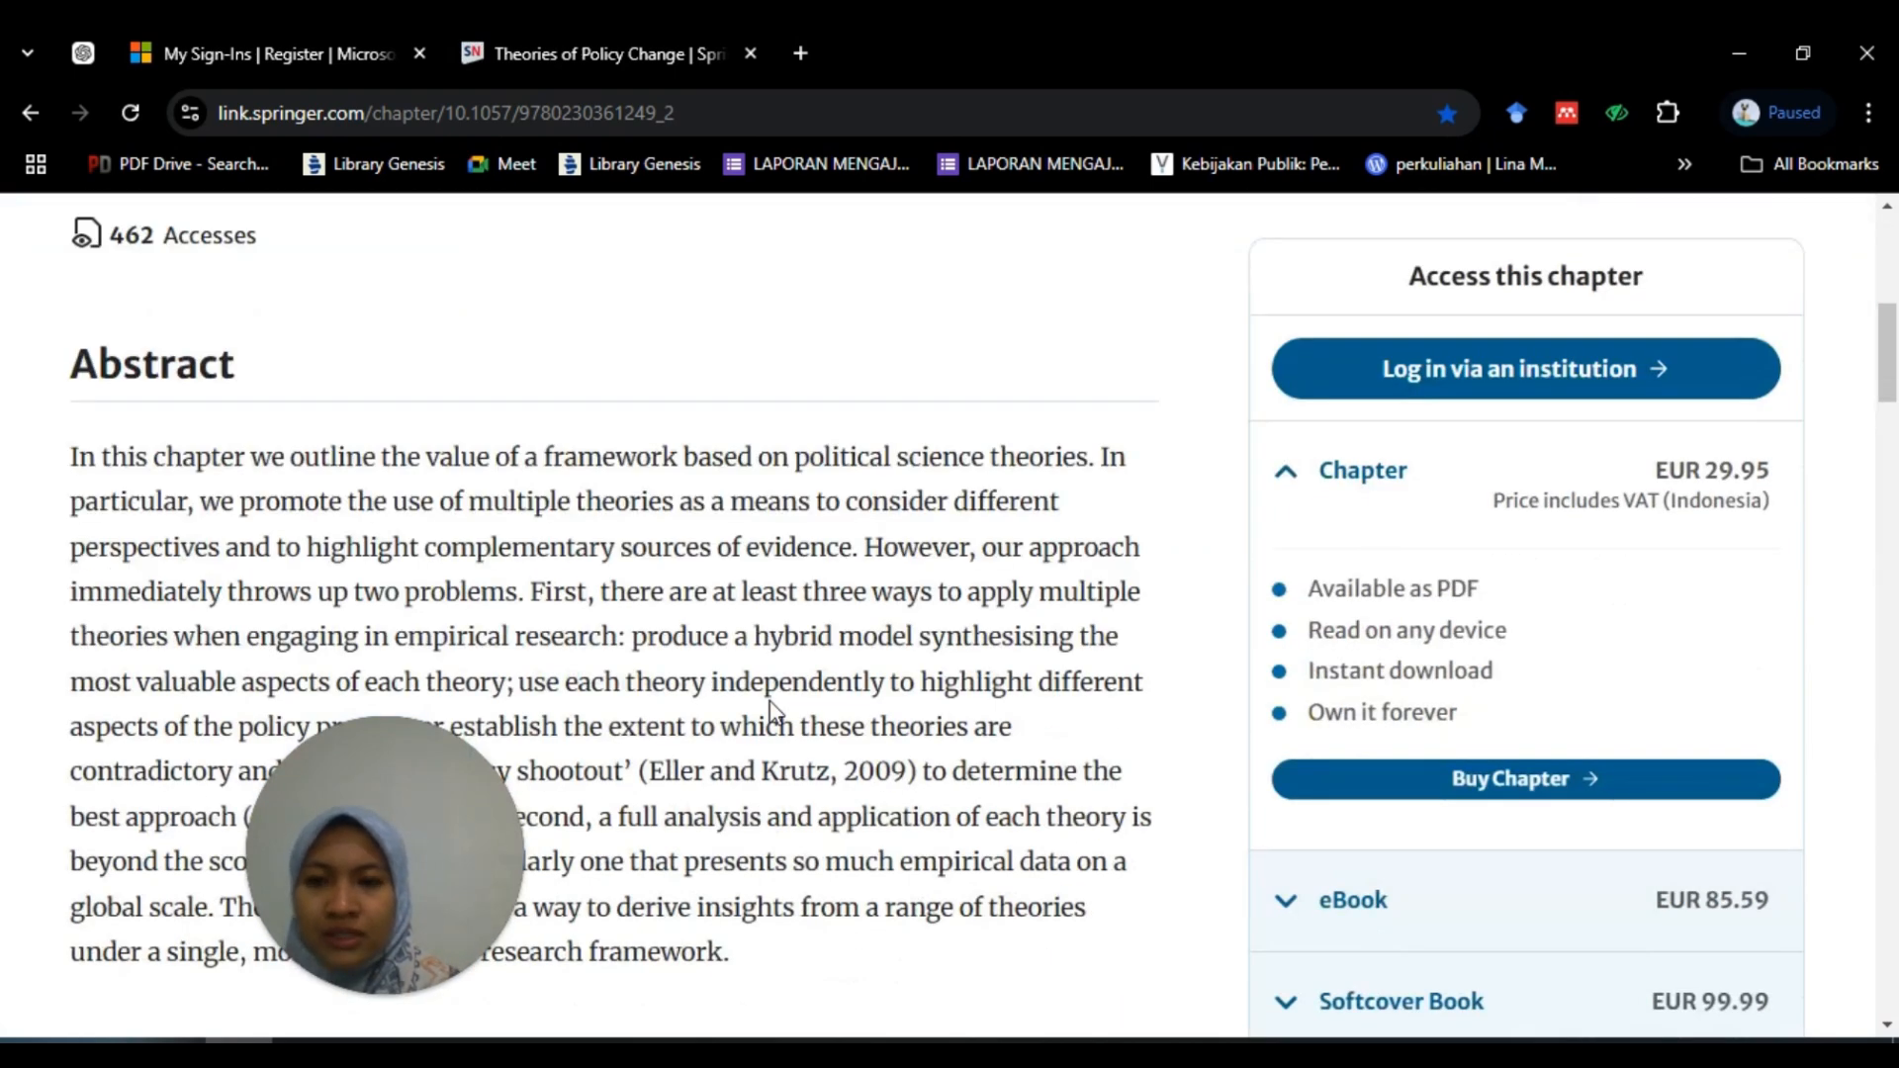
scroll(791, 683, "up", 6)
scroll(891, 445, "down", 1)
scroll(903, 314, "up", 1)
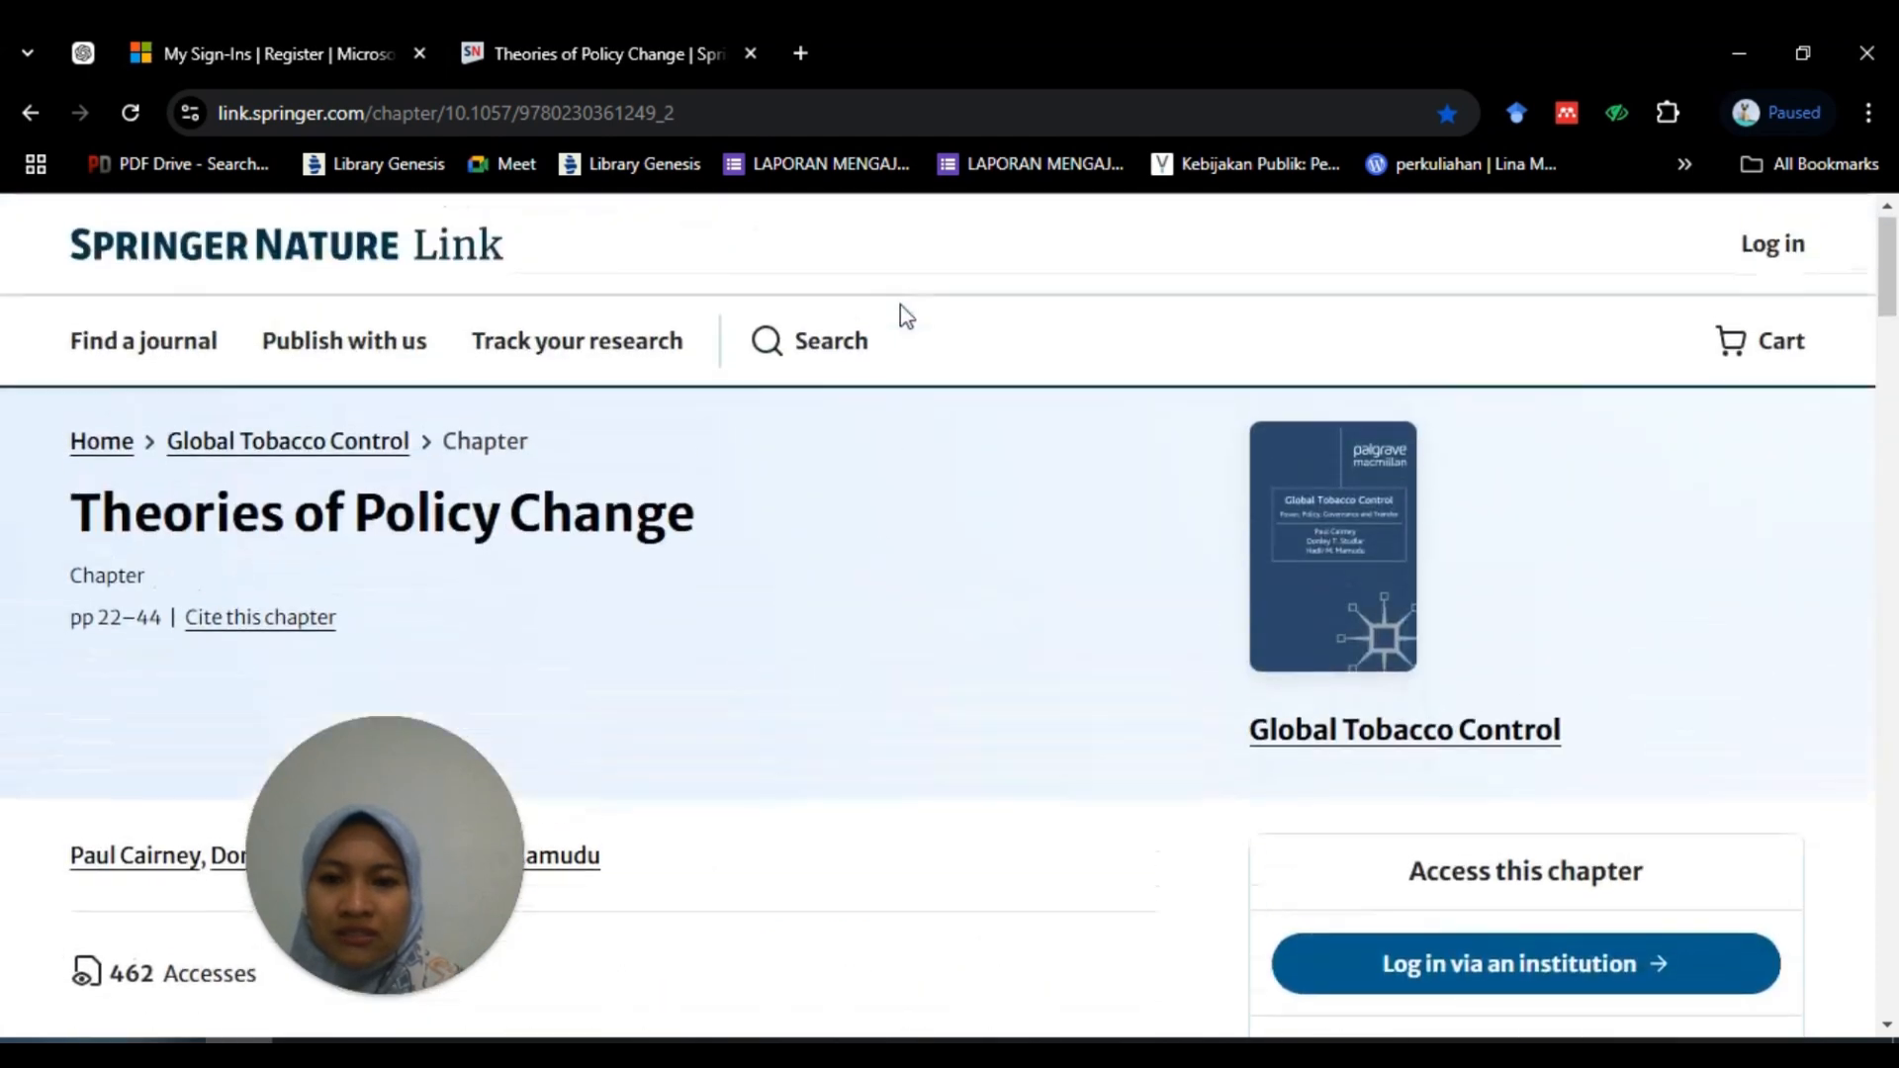
left_click(855, 346)
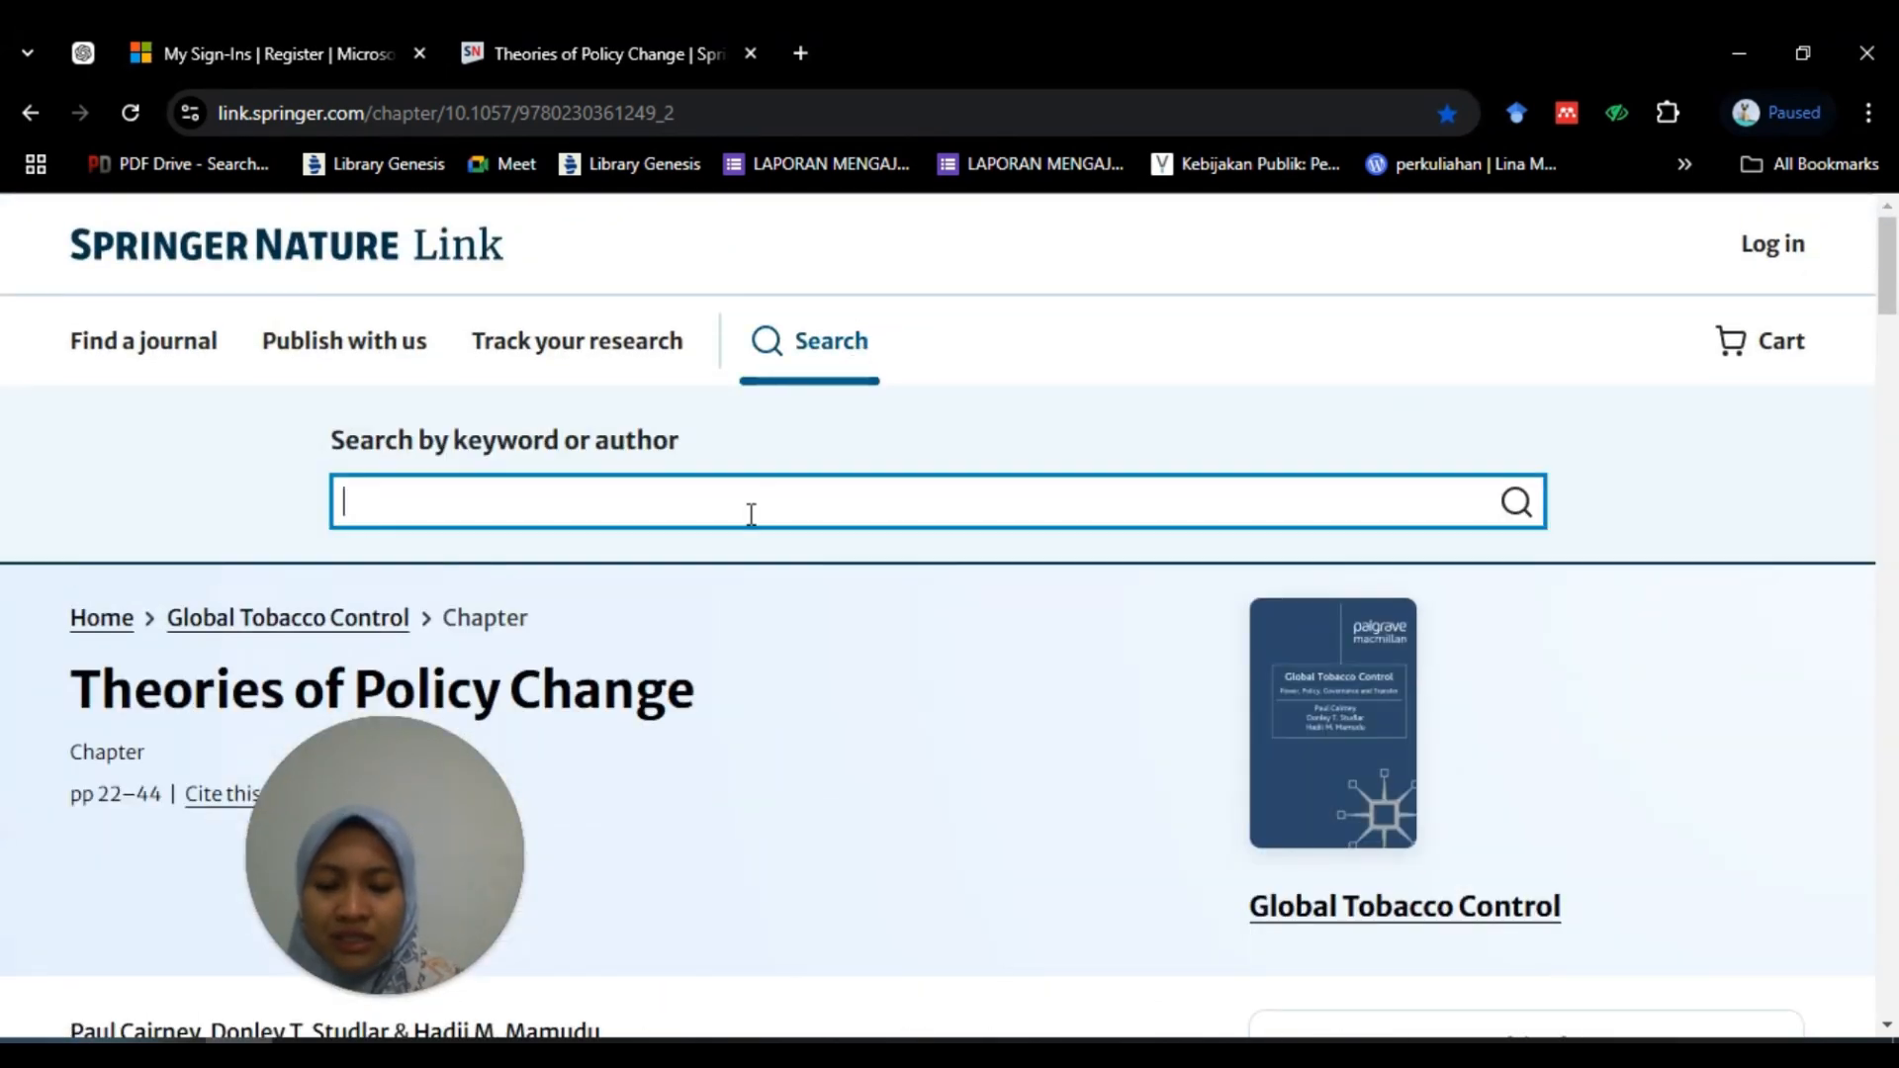
type("public policy")
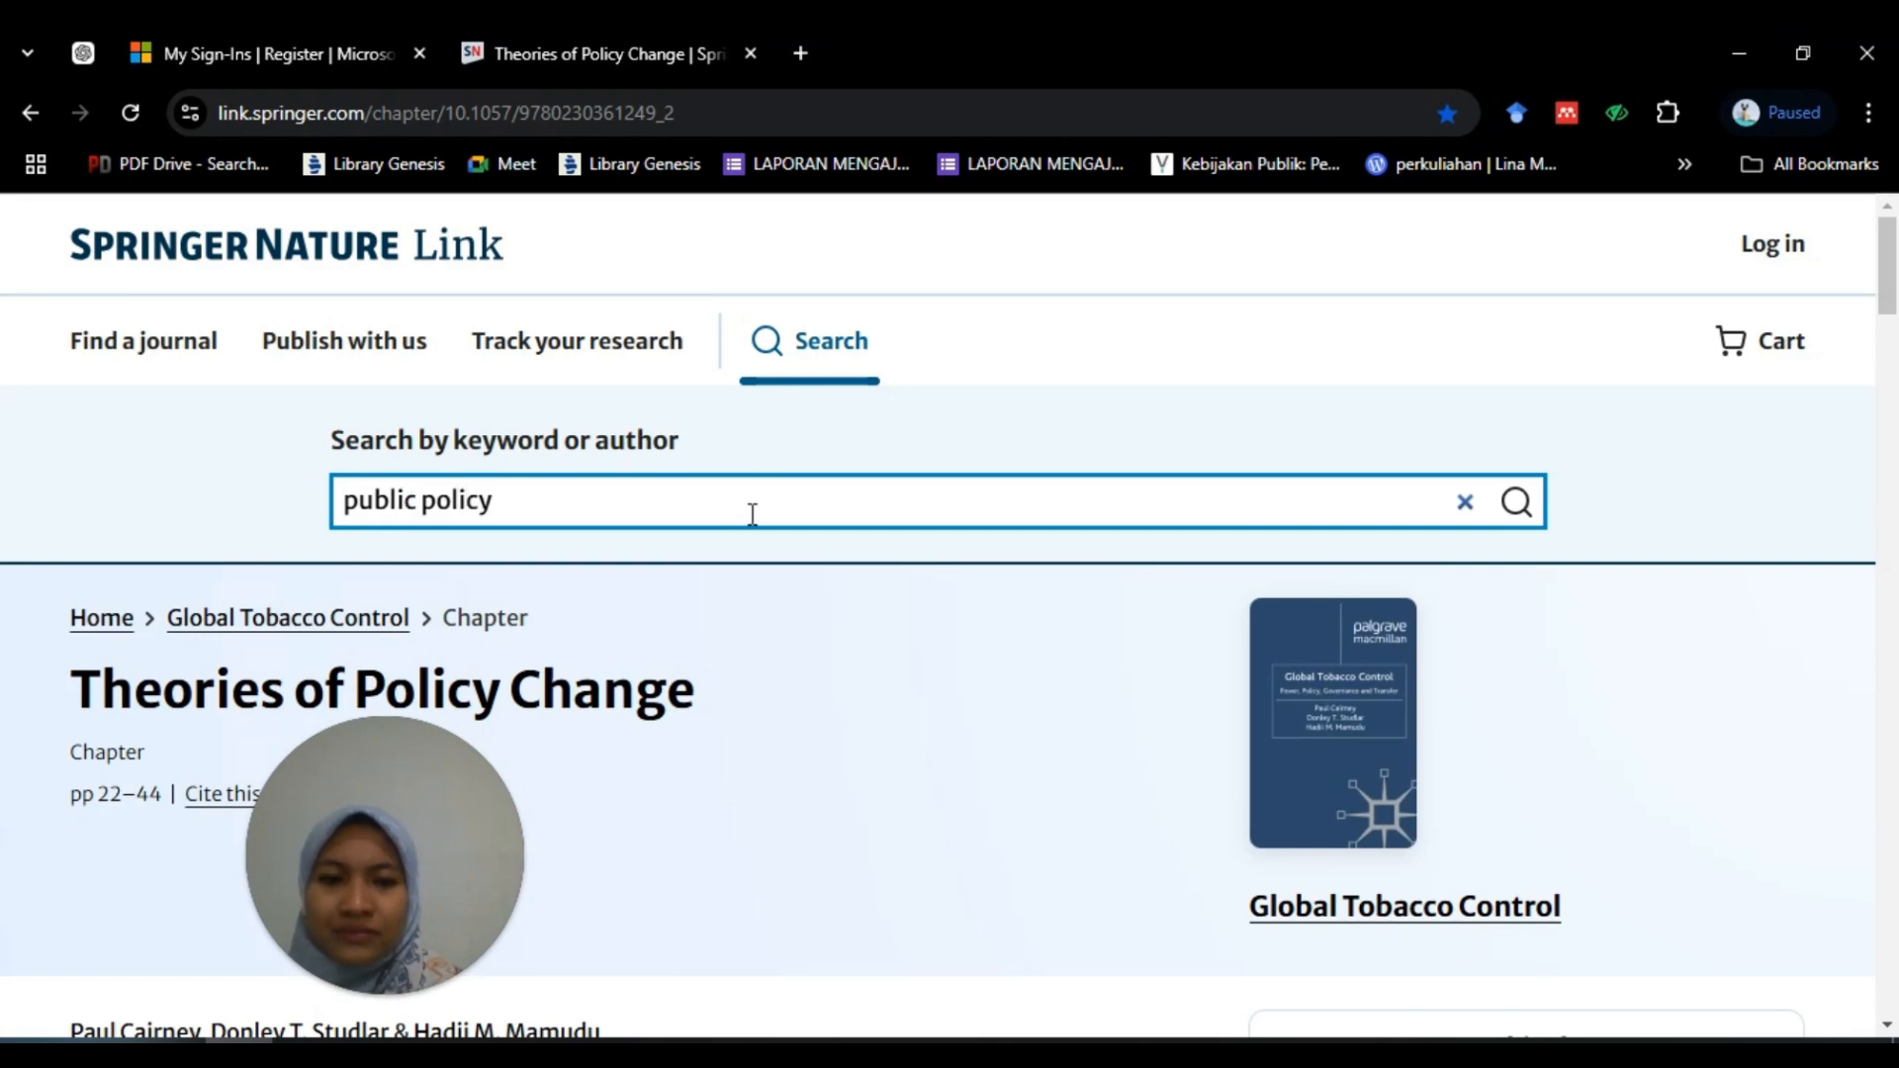
left_click(1517, 502)
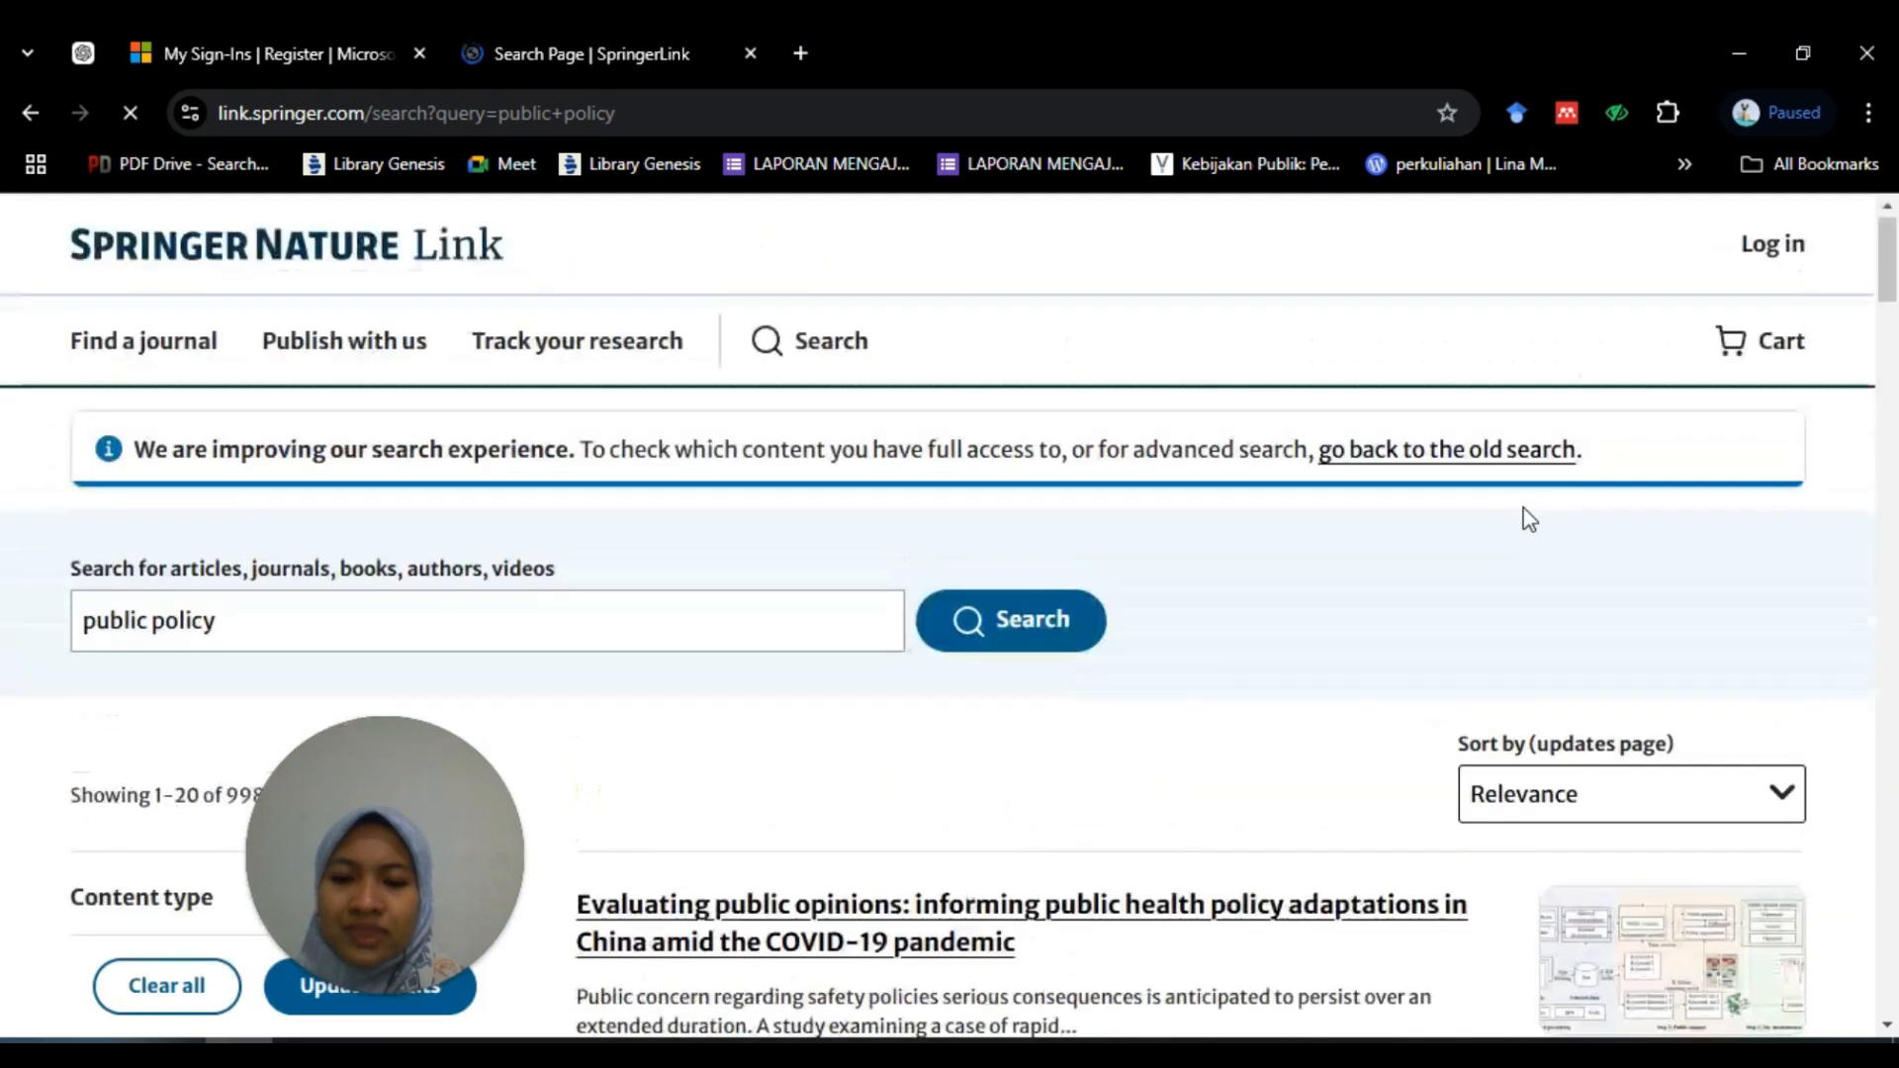
scroll(1524, 507, "down", 4)
left_click(700, 524)
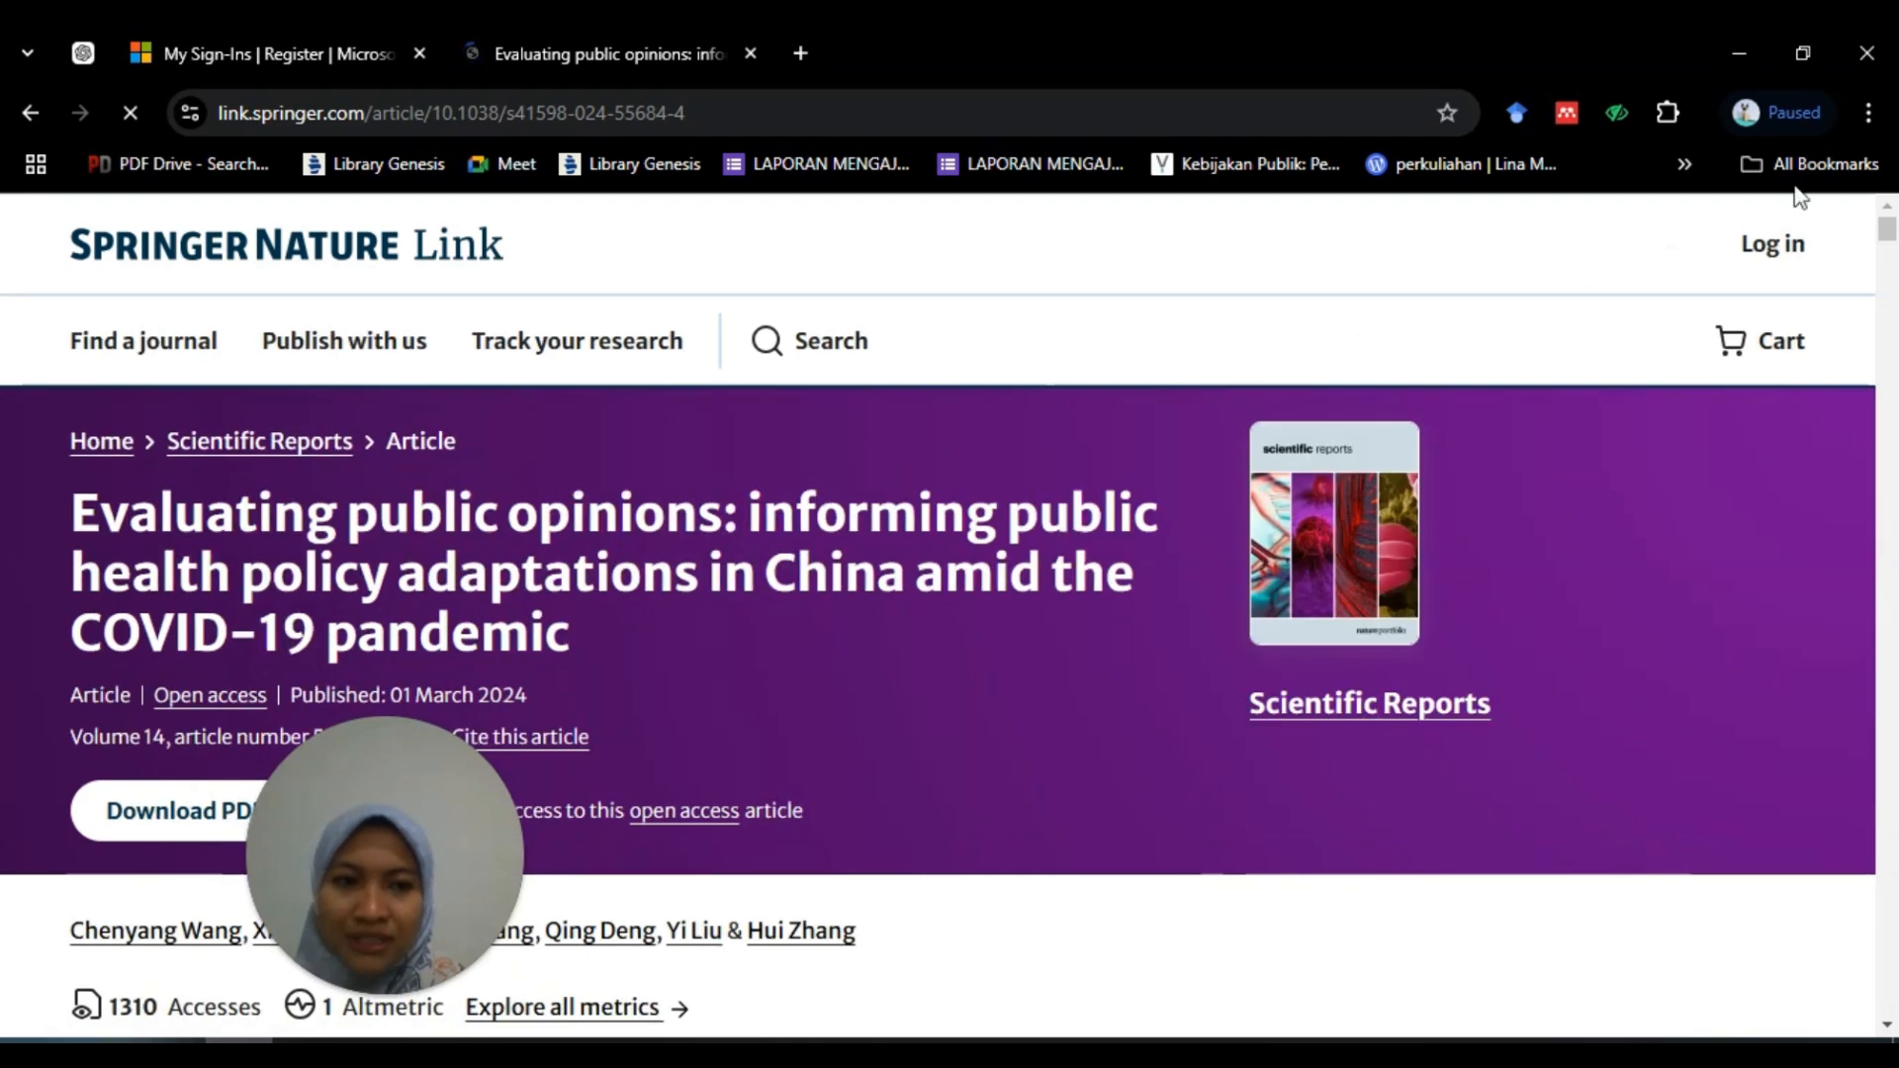
Step: Start Mendeley Web Importer on the article page and sign in with the existing Elsevier account e-mail
left_click(1569, 113)
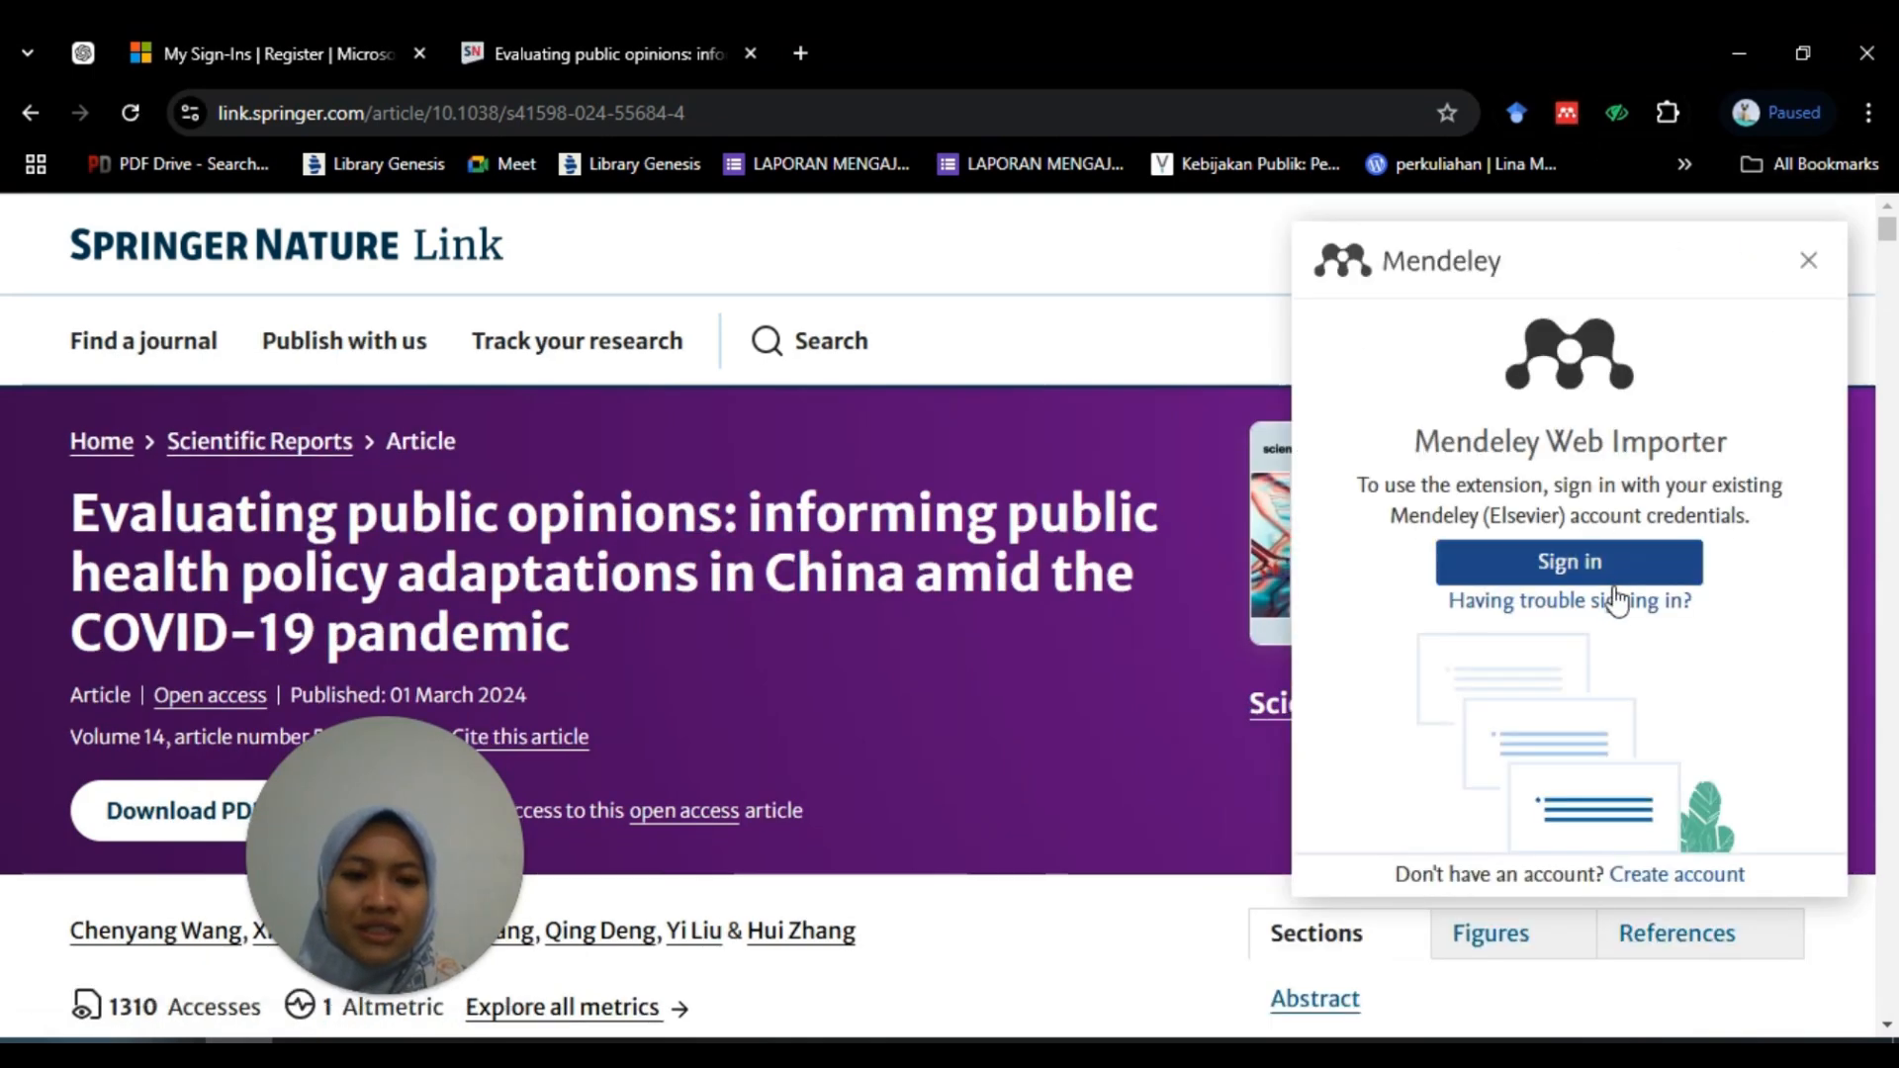
left_click(1595, 560)
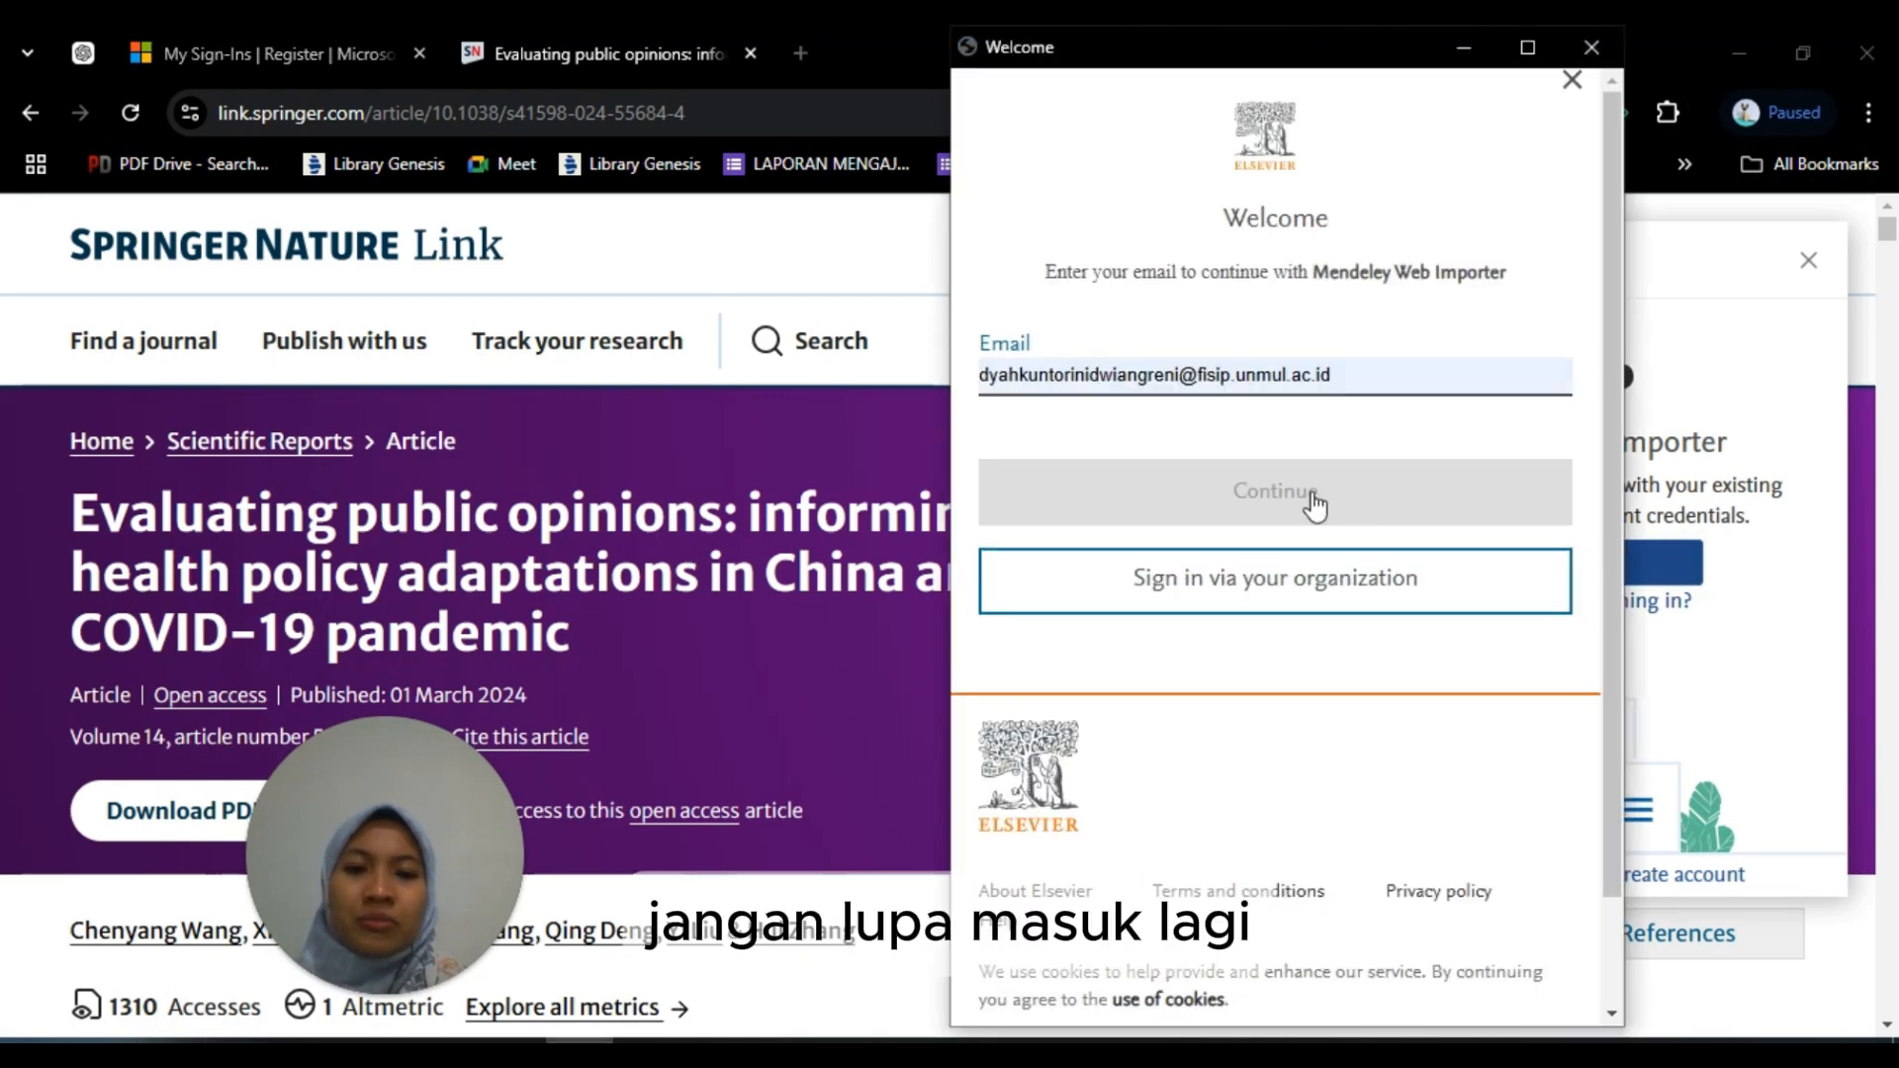
left_click(1306, 507)
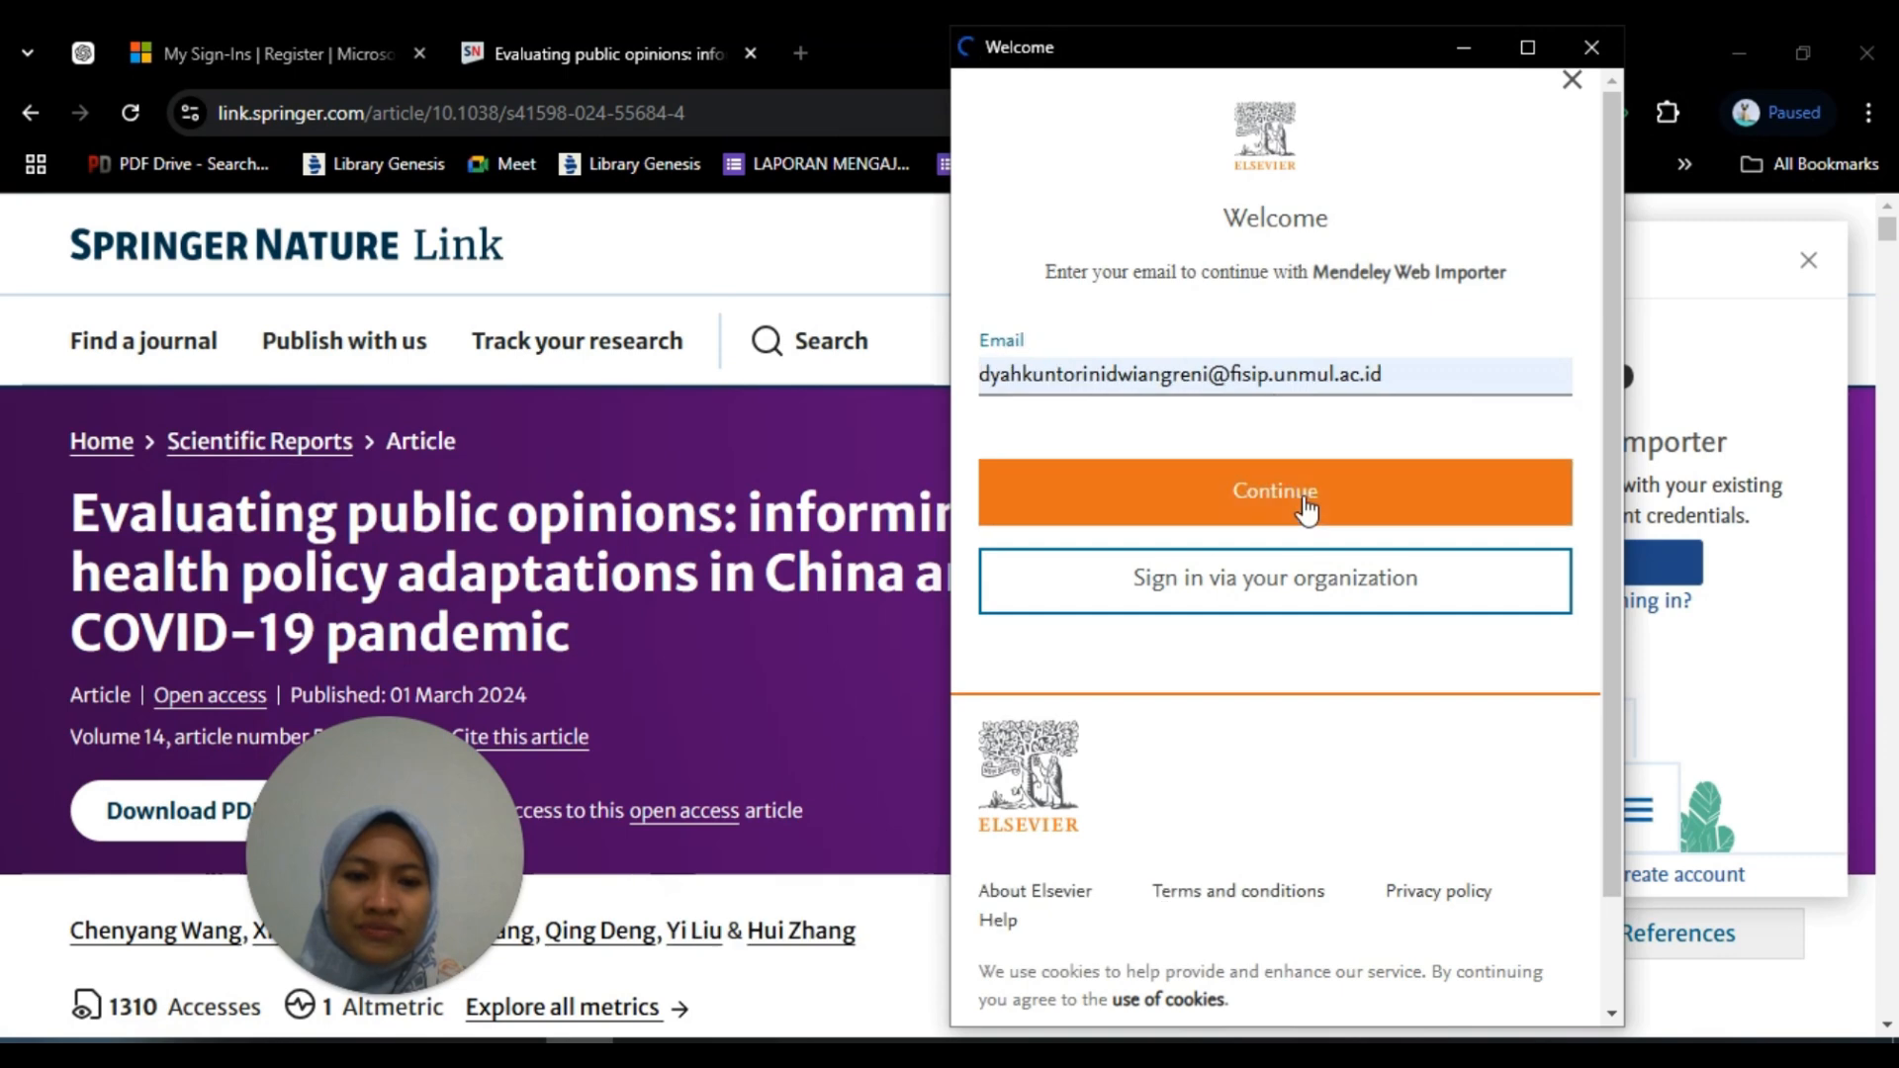
left_click(1333, 687)
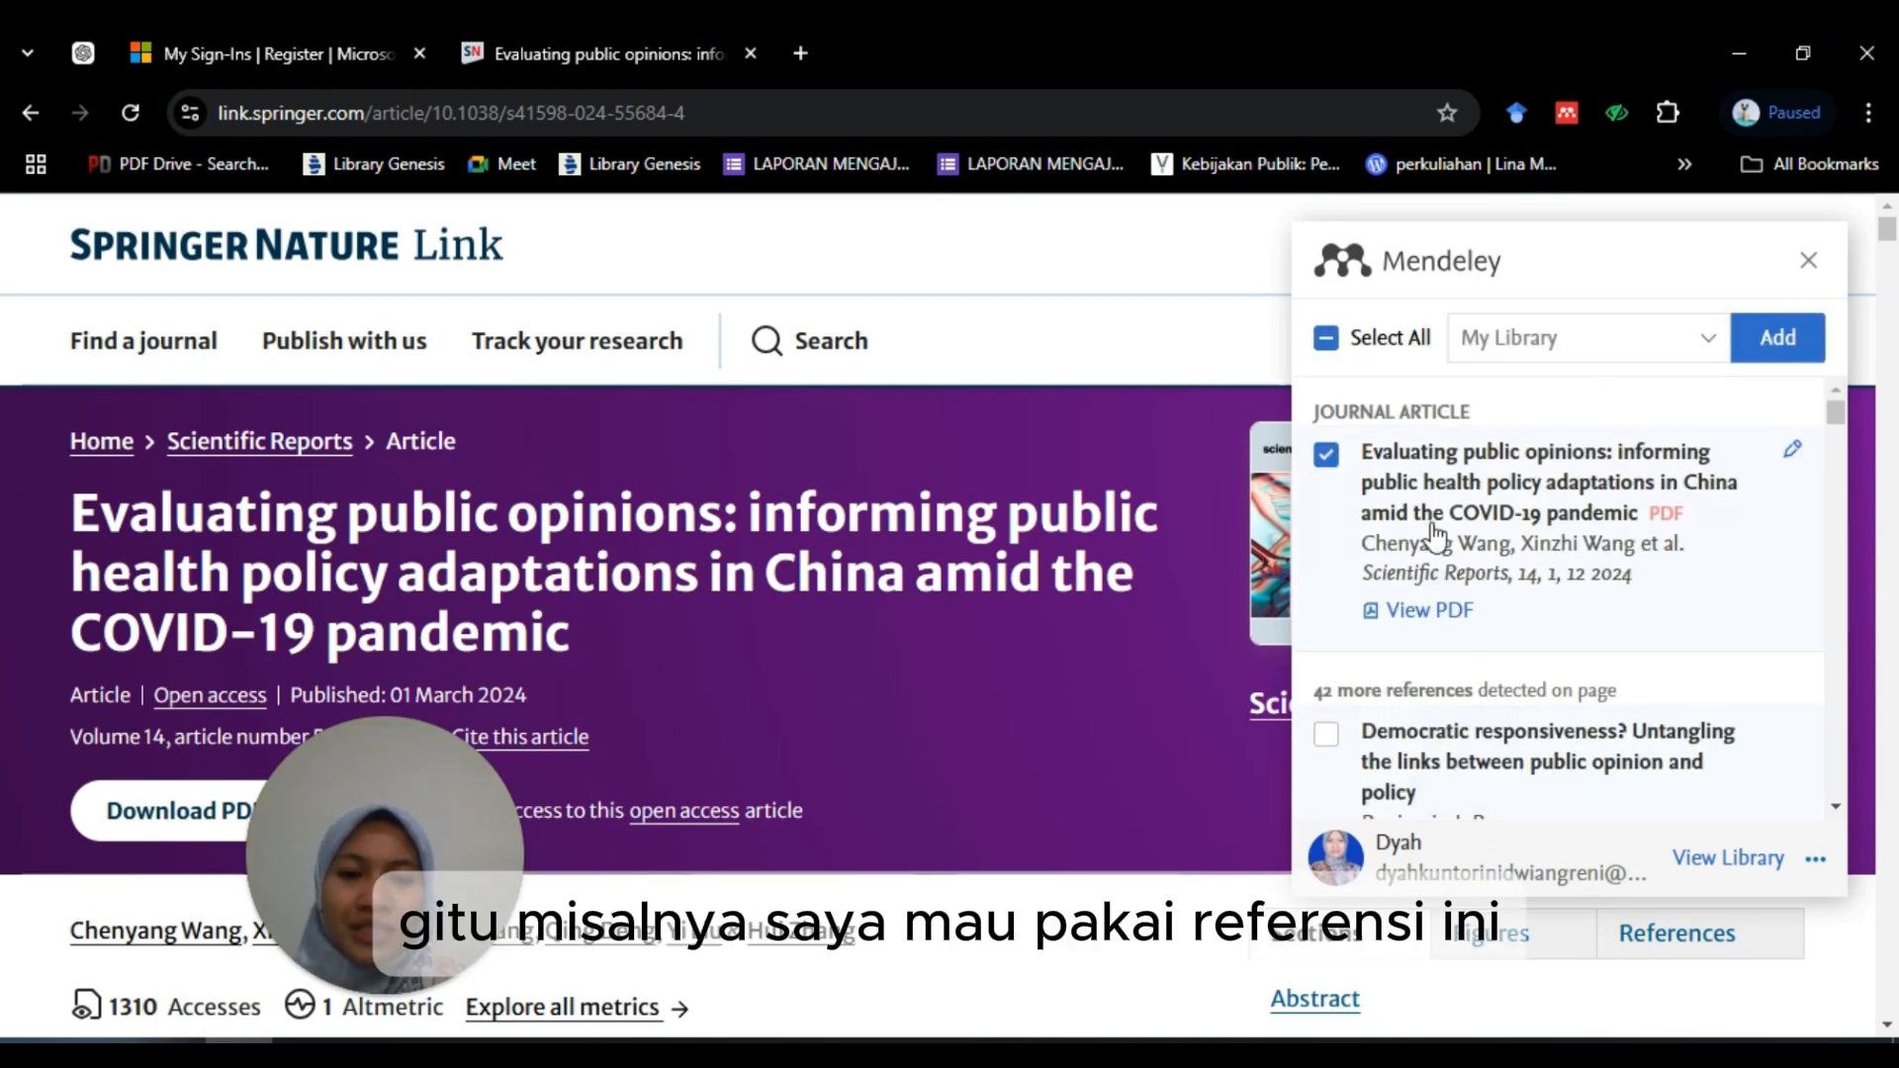
Step: Add the open article and its detected reference "The impact of fear of covid-19 on the impact of event and indirect trauma" to My Library
scroll(1528, 648, "down", 2)
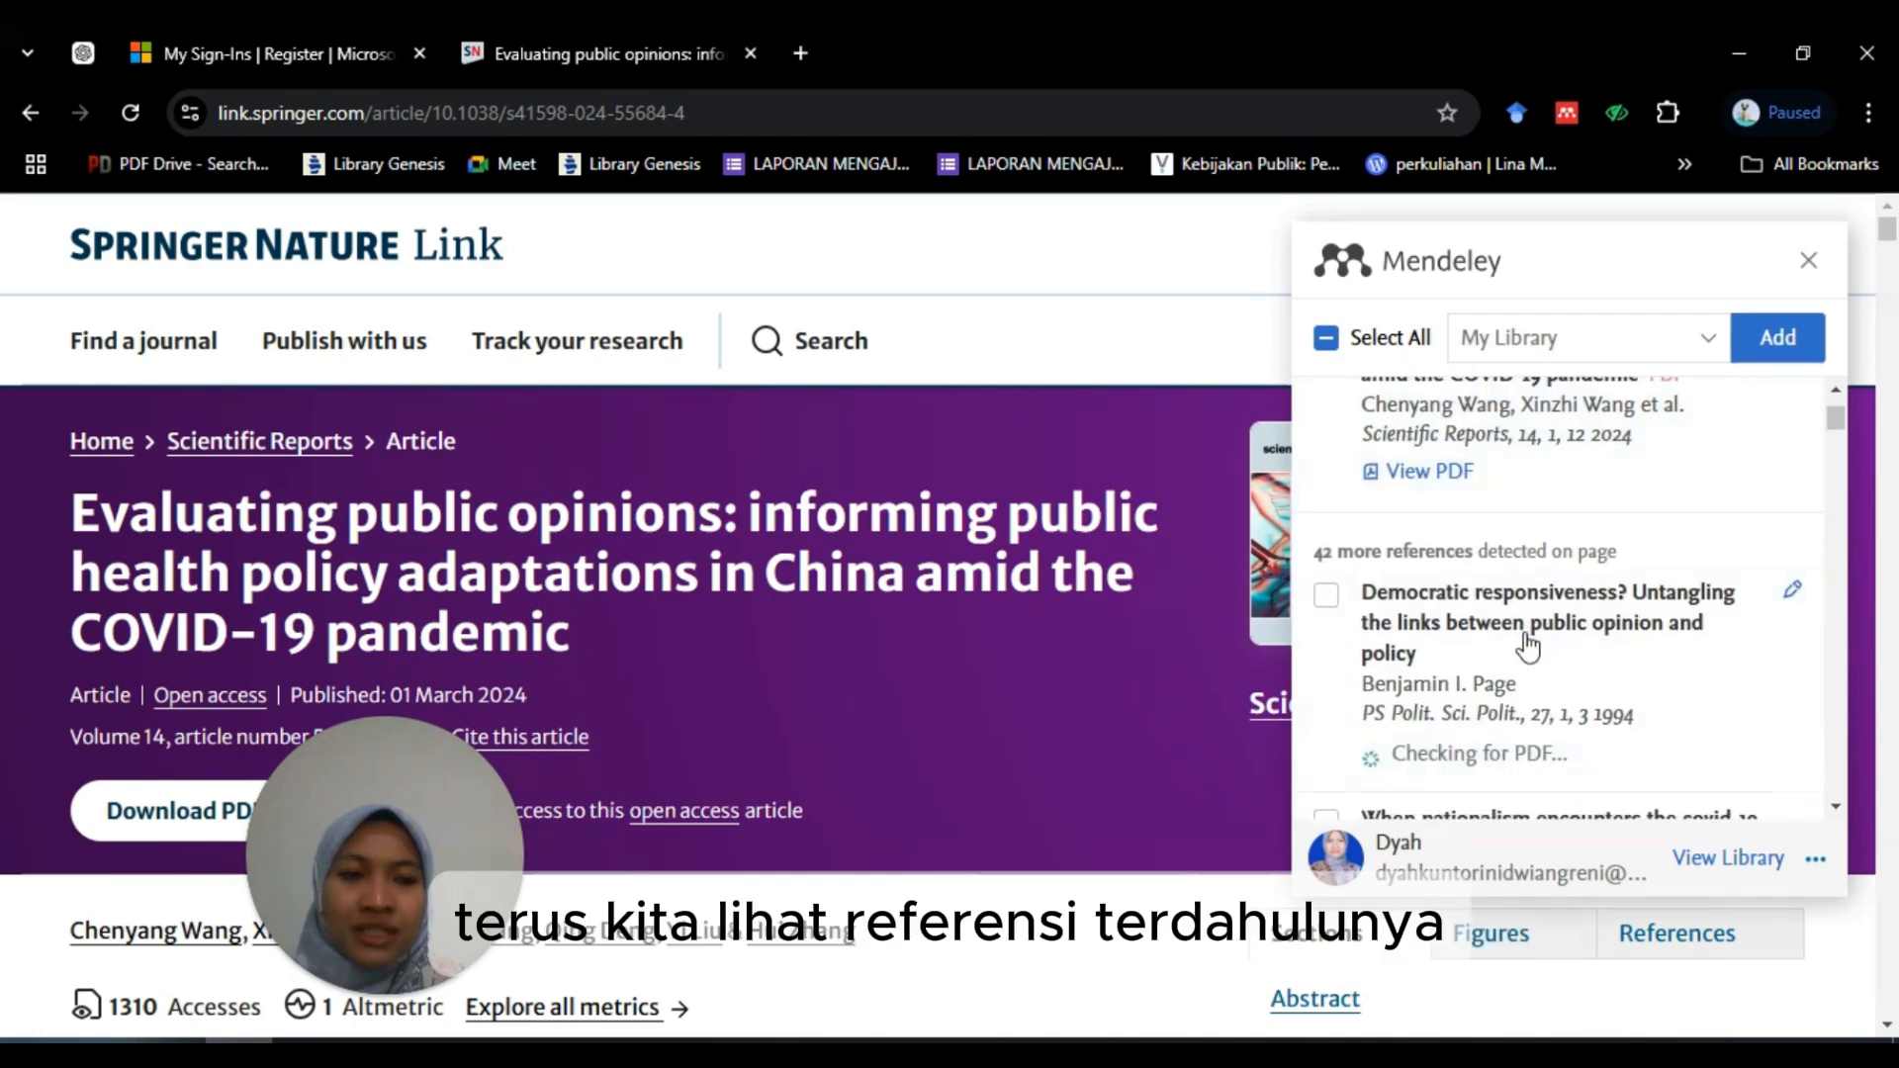
scroll(1528, 648, "down", 5)
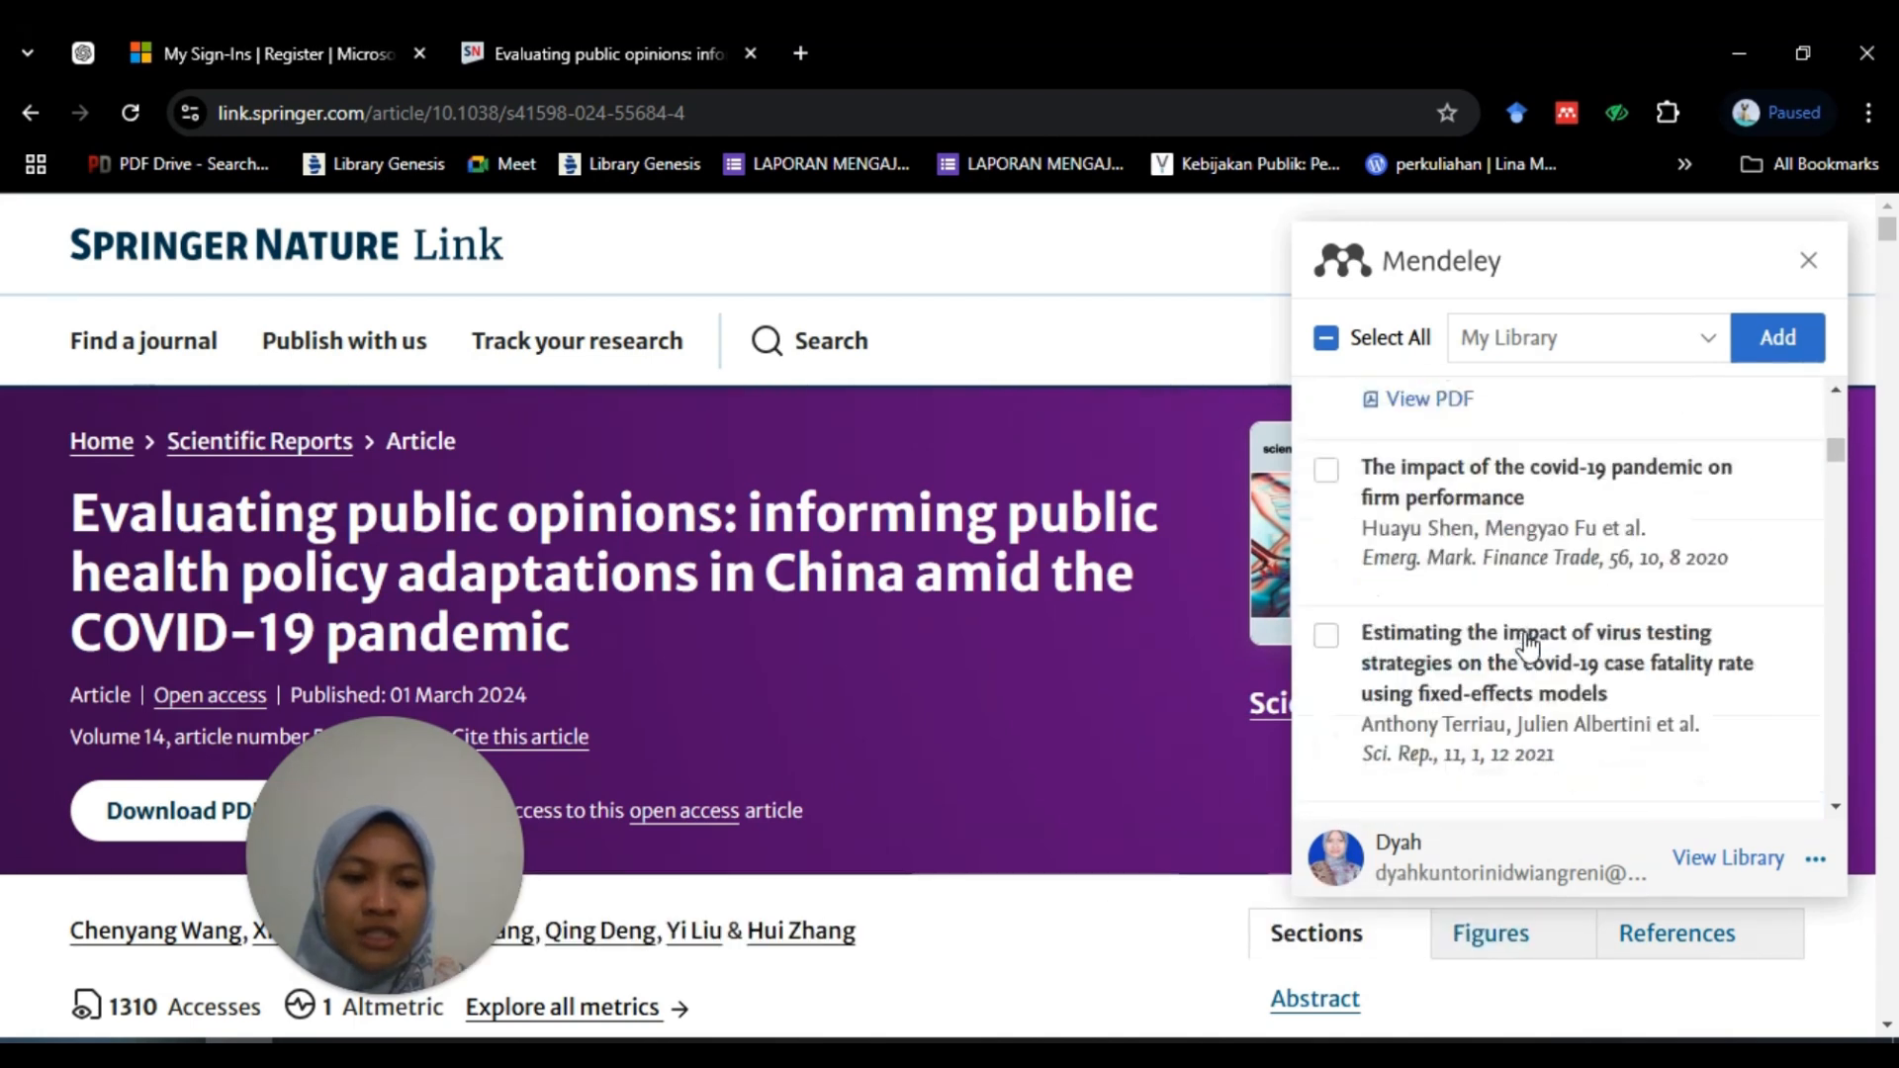
scroll(1561, 653, "down", 3)
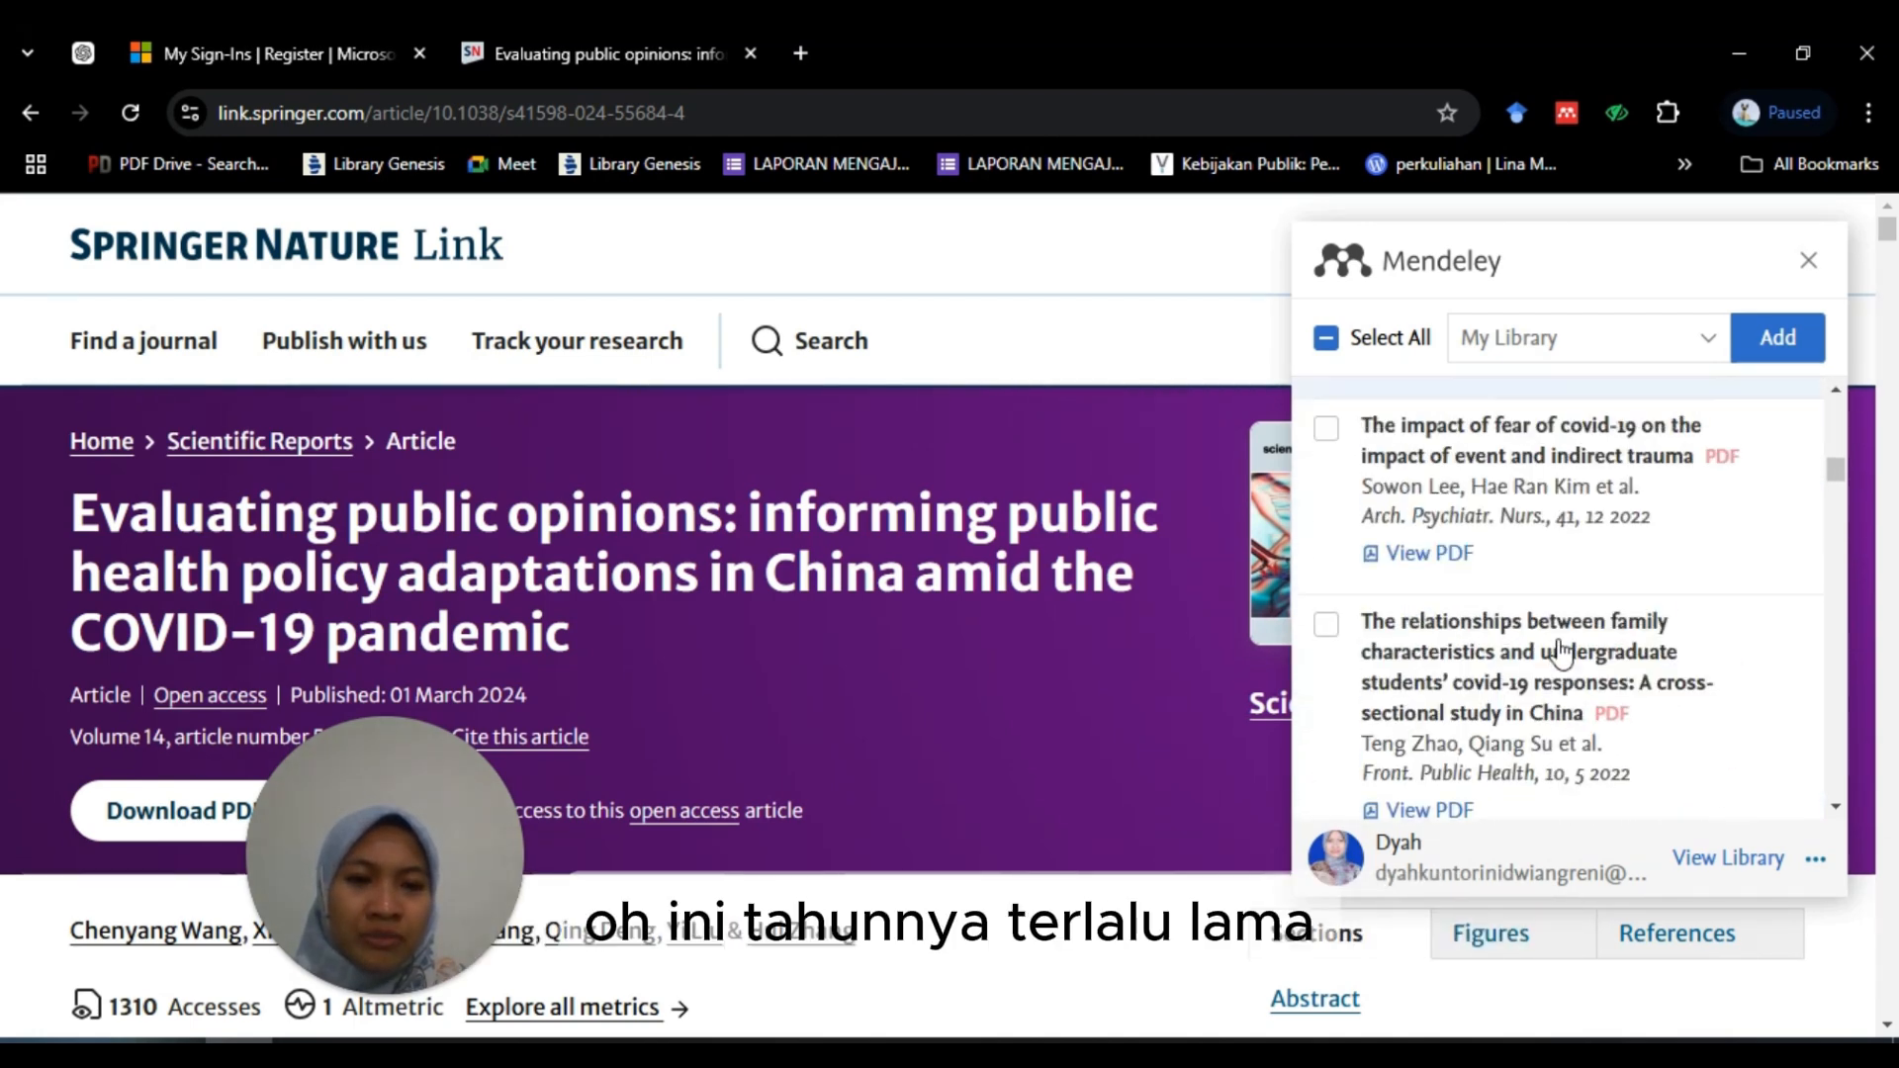
scroll(1561, 651, "up", 1)
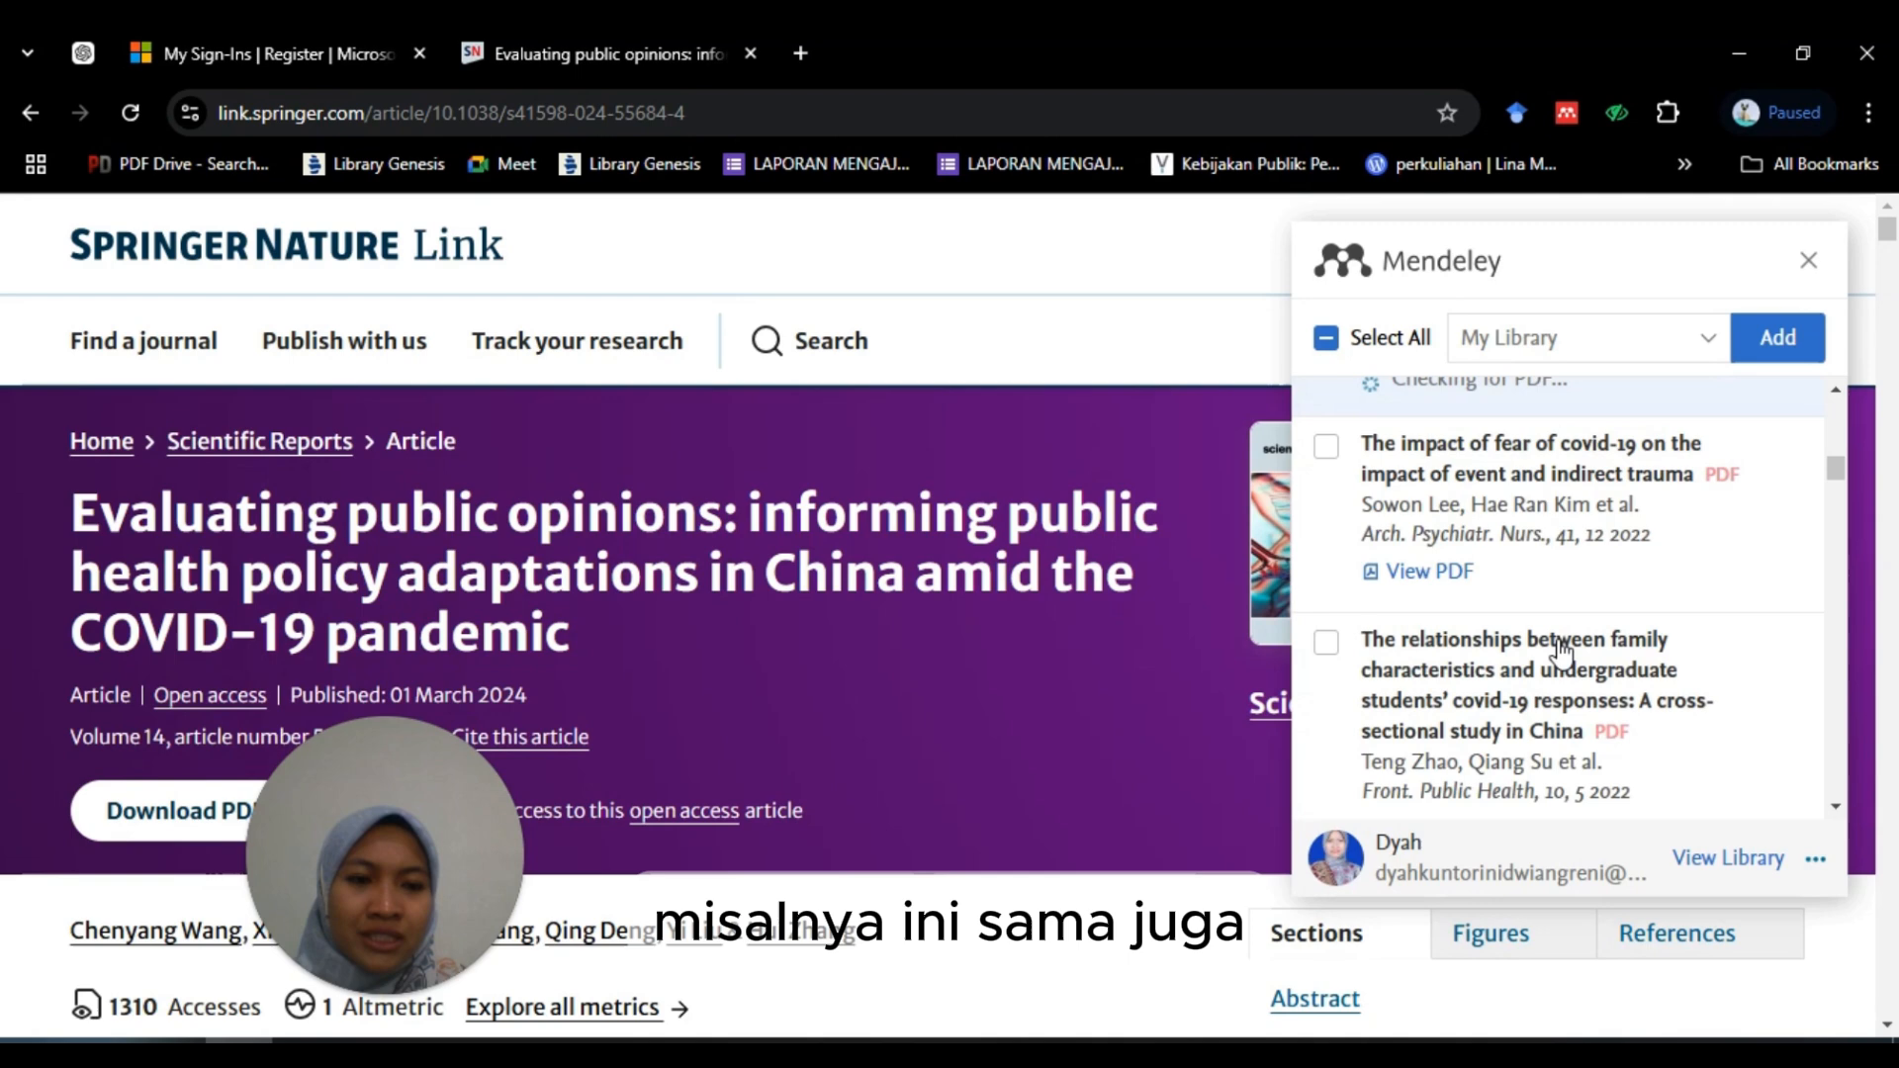
left_click(1327, 447)
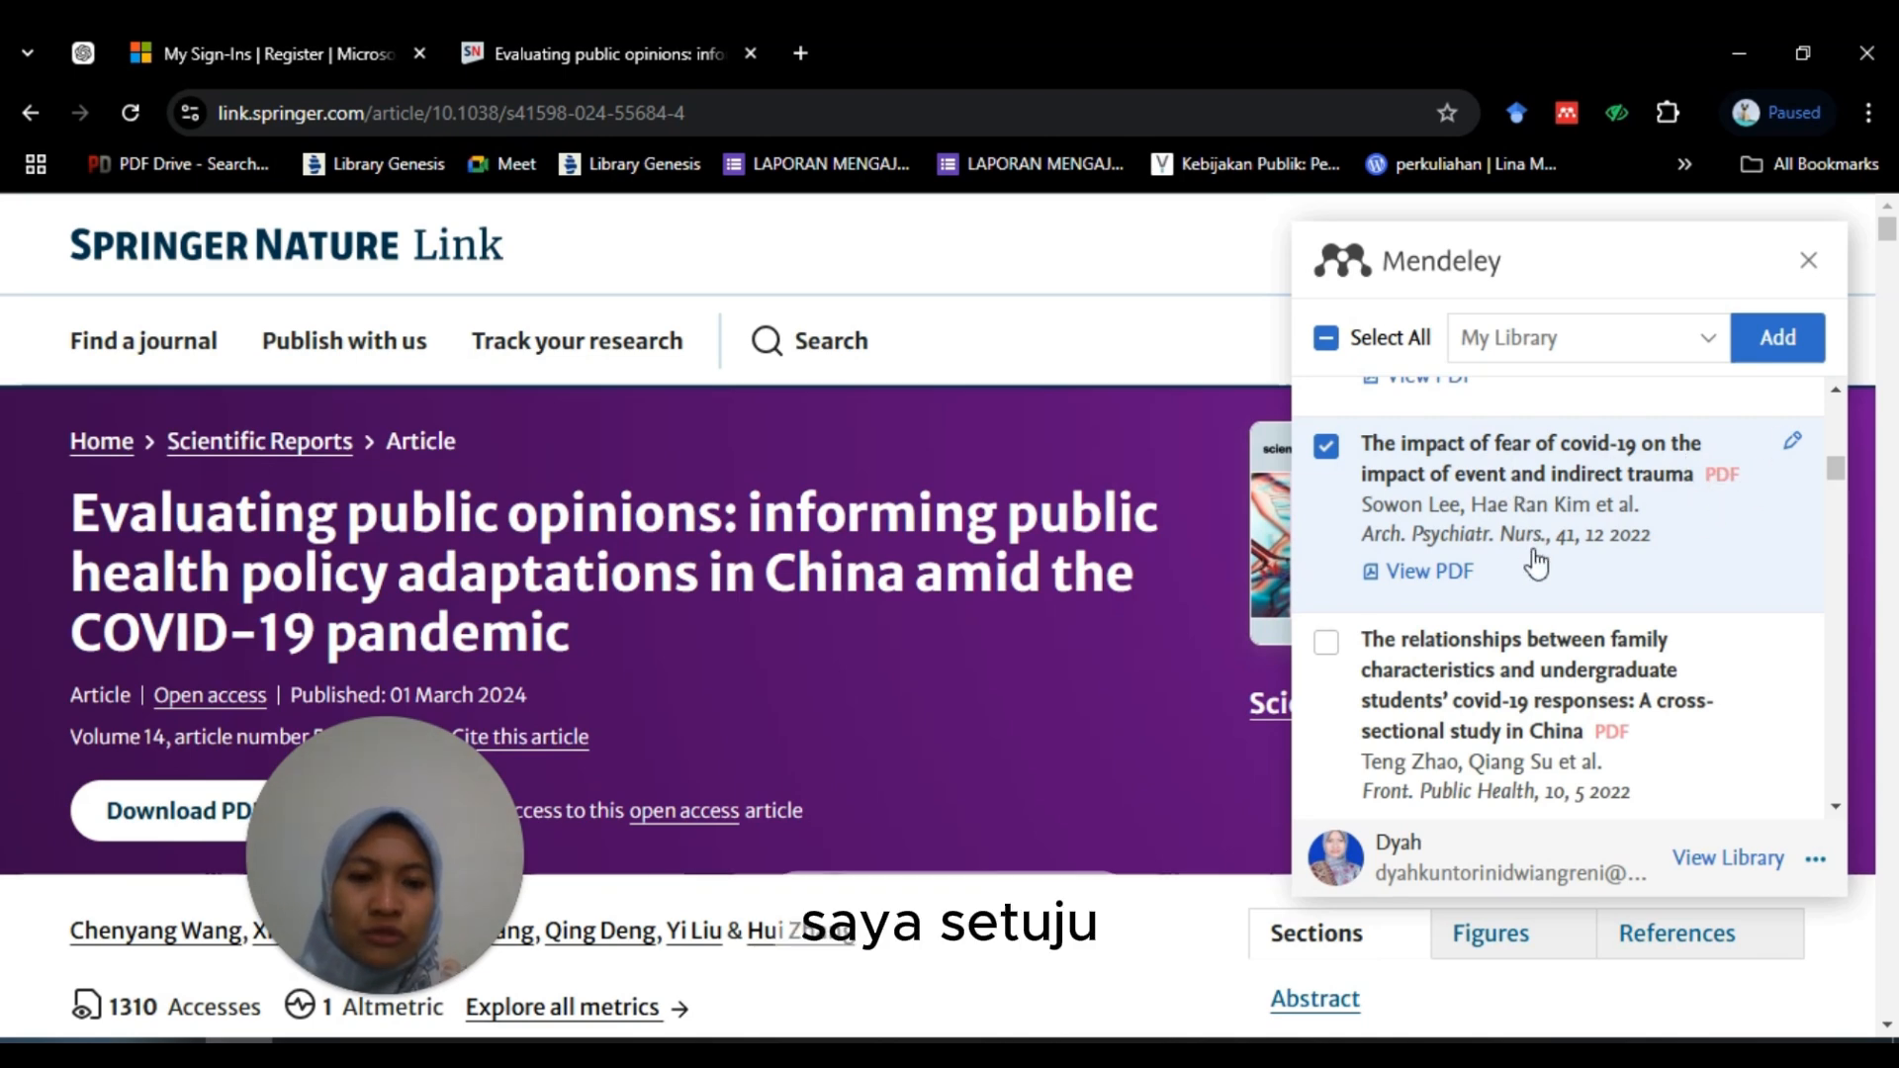
scroll(1500, 707, "down", 10)
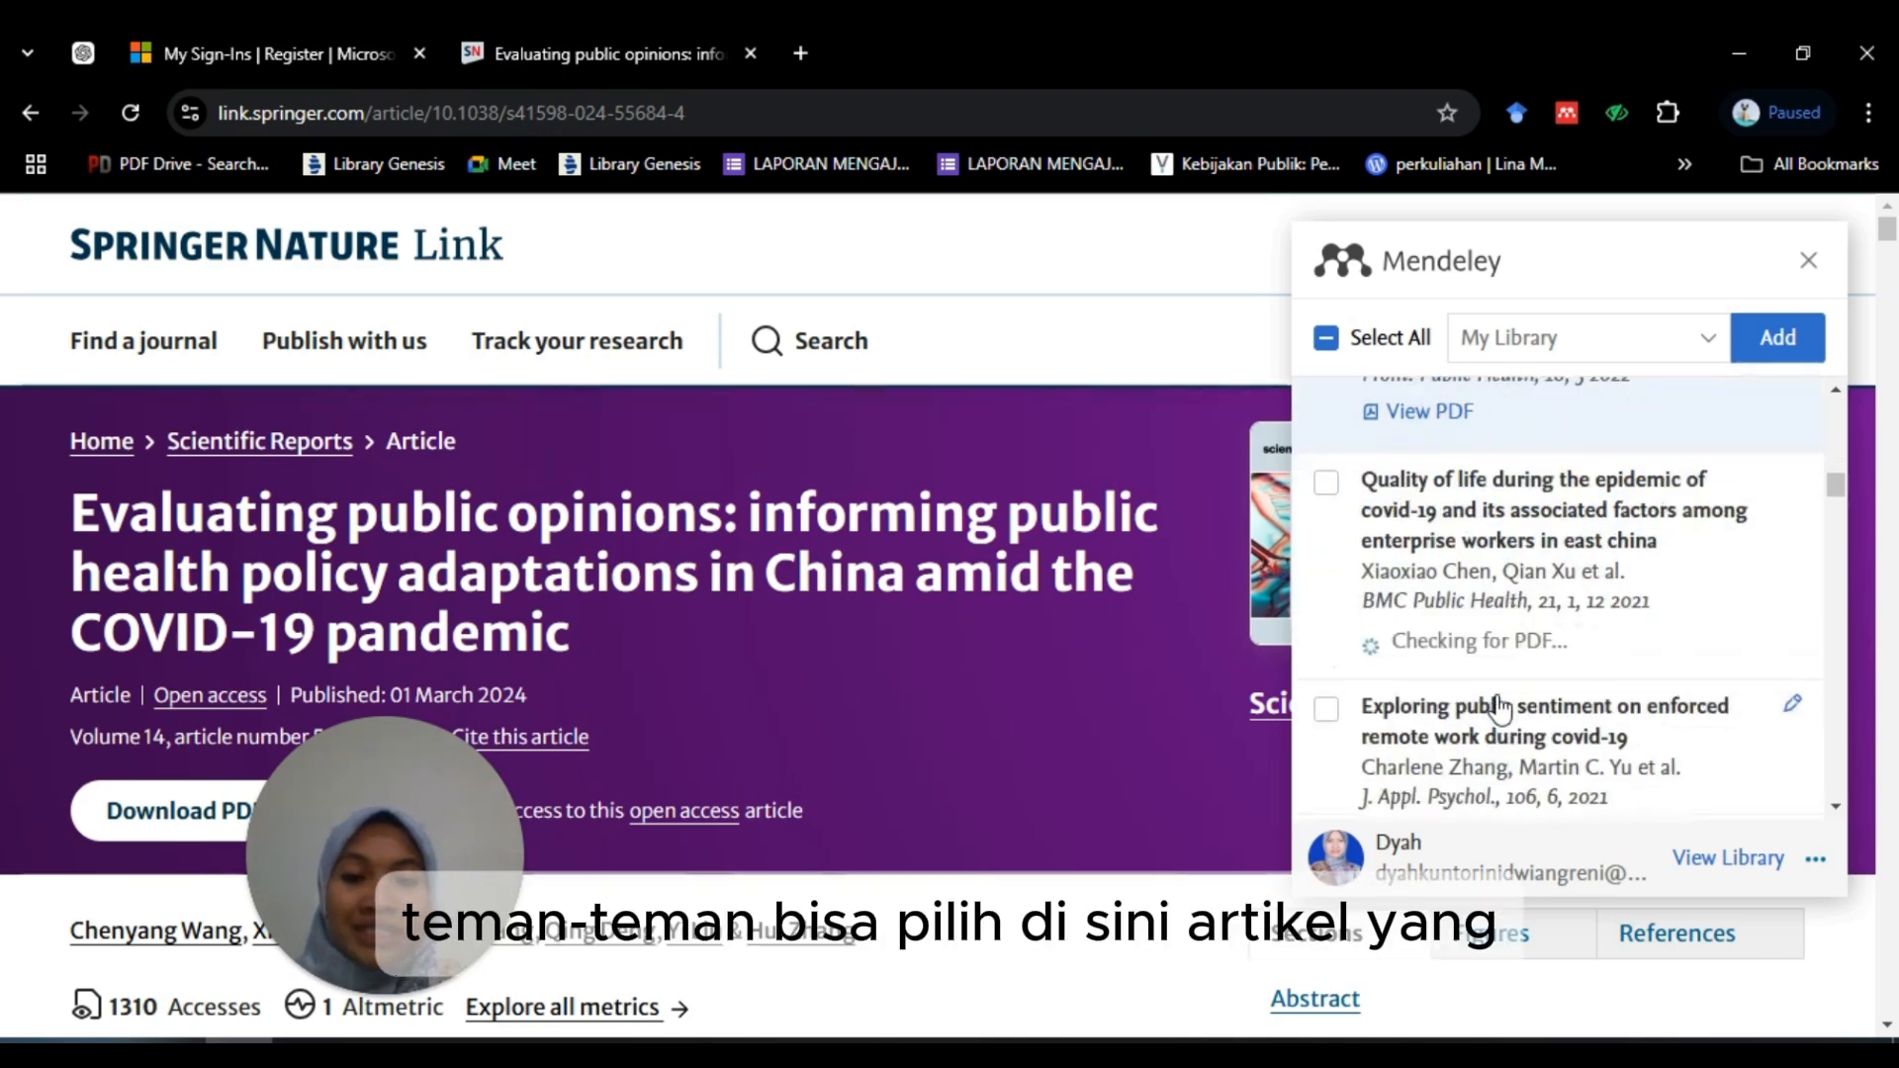
scroll(1501, 707, "up", 2)
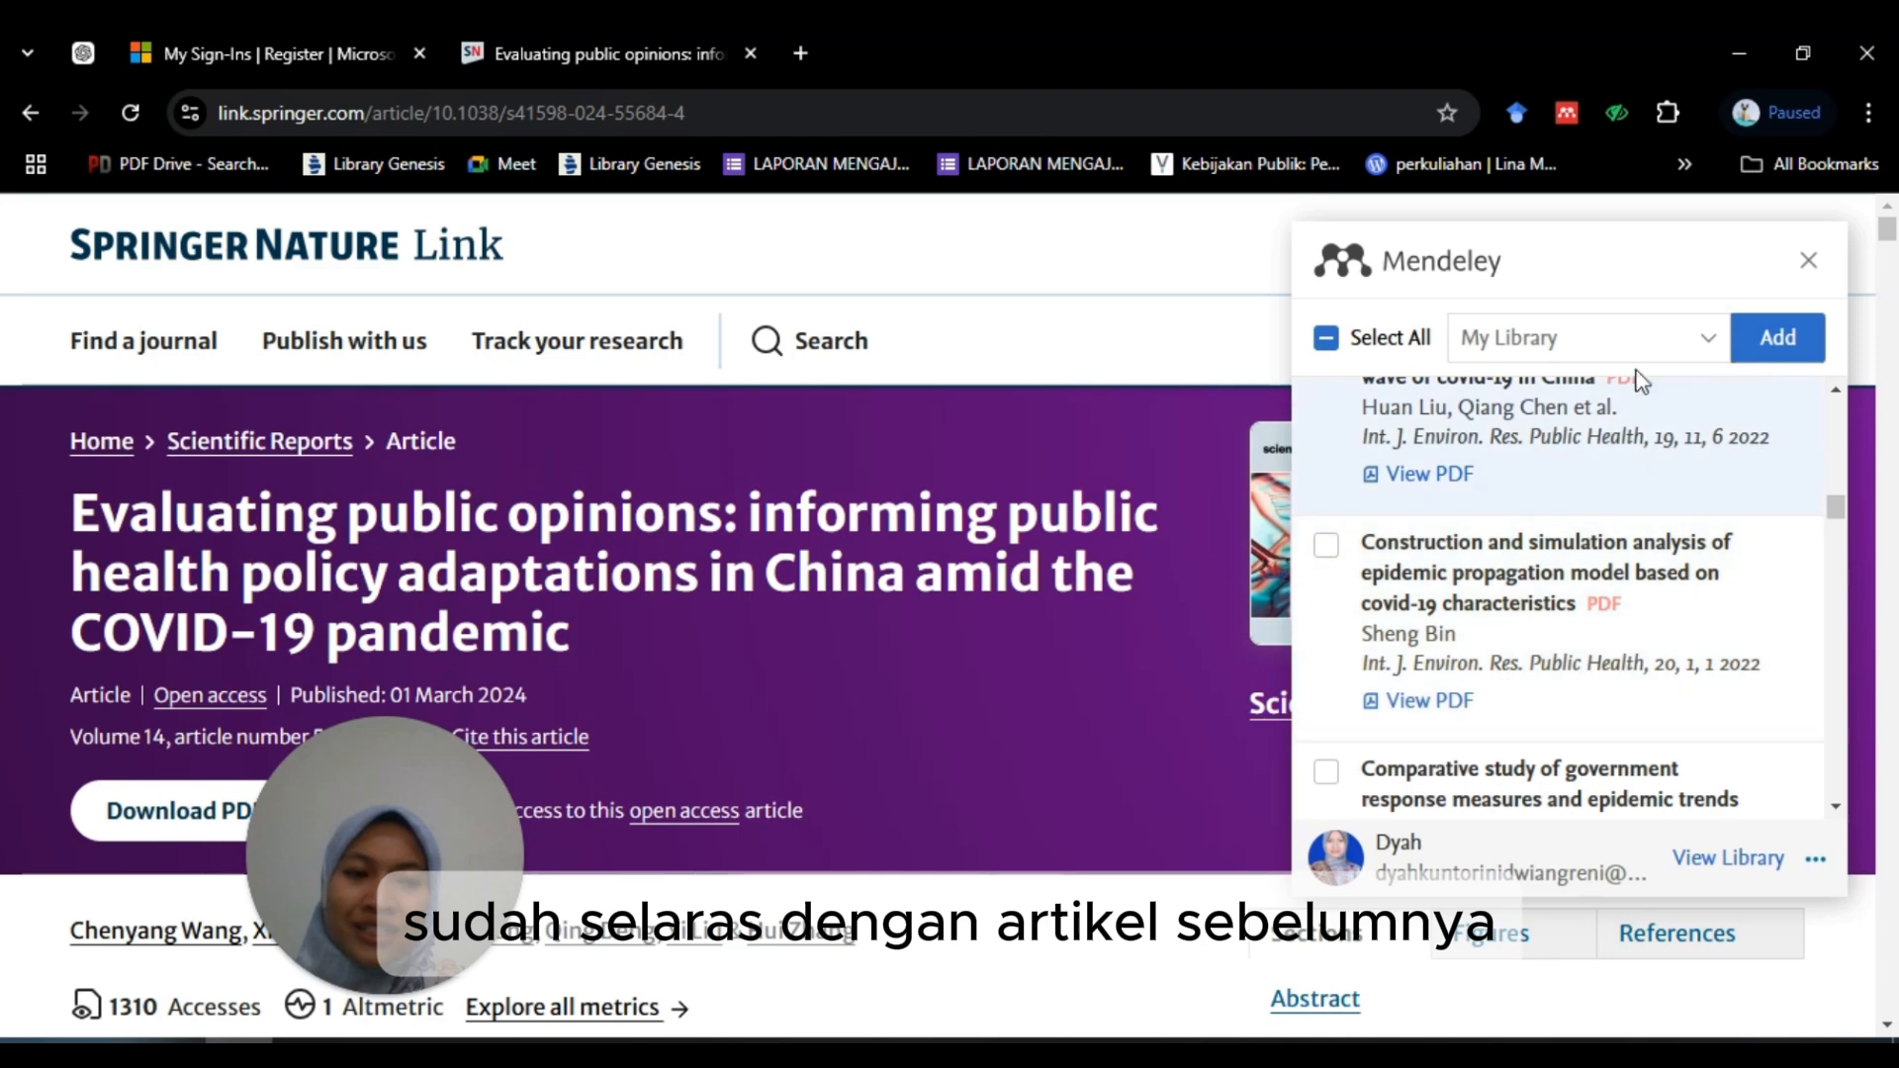
left_click(1793, 348)
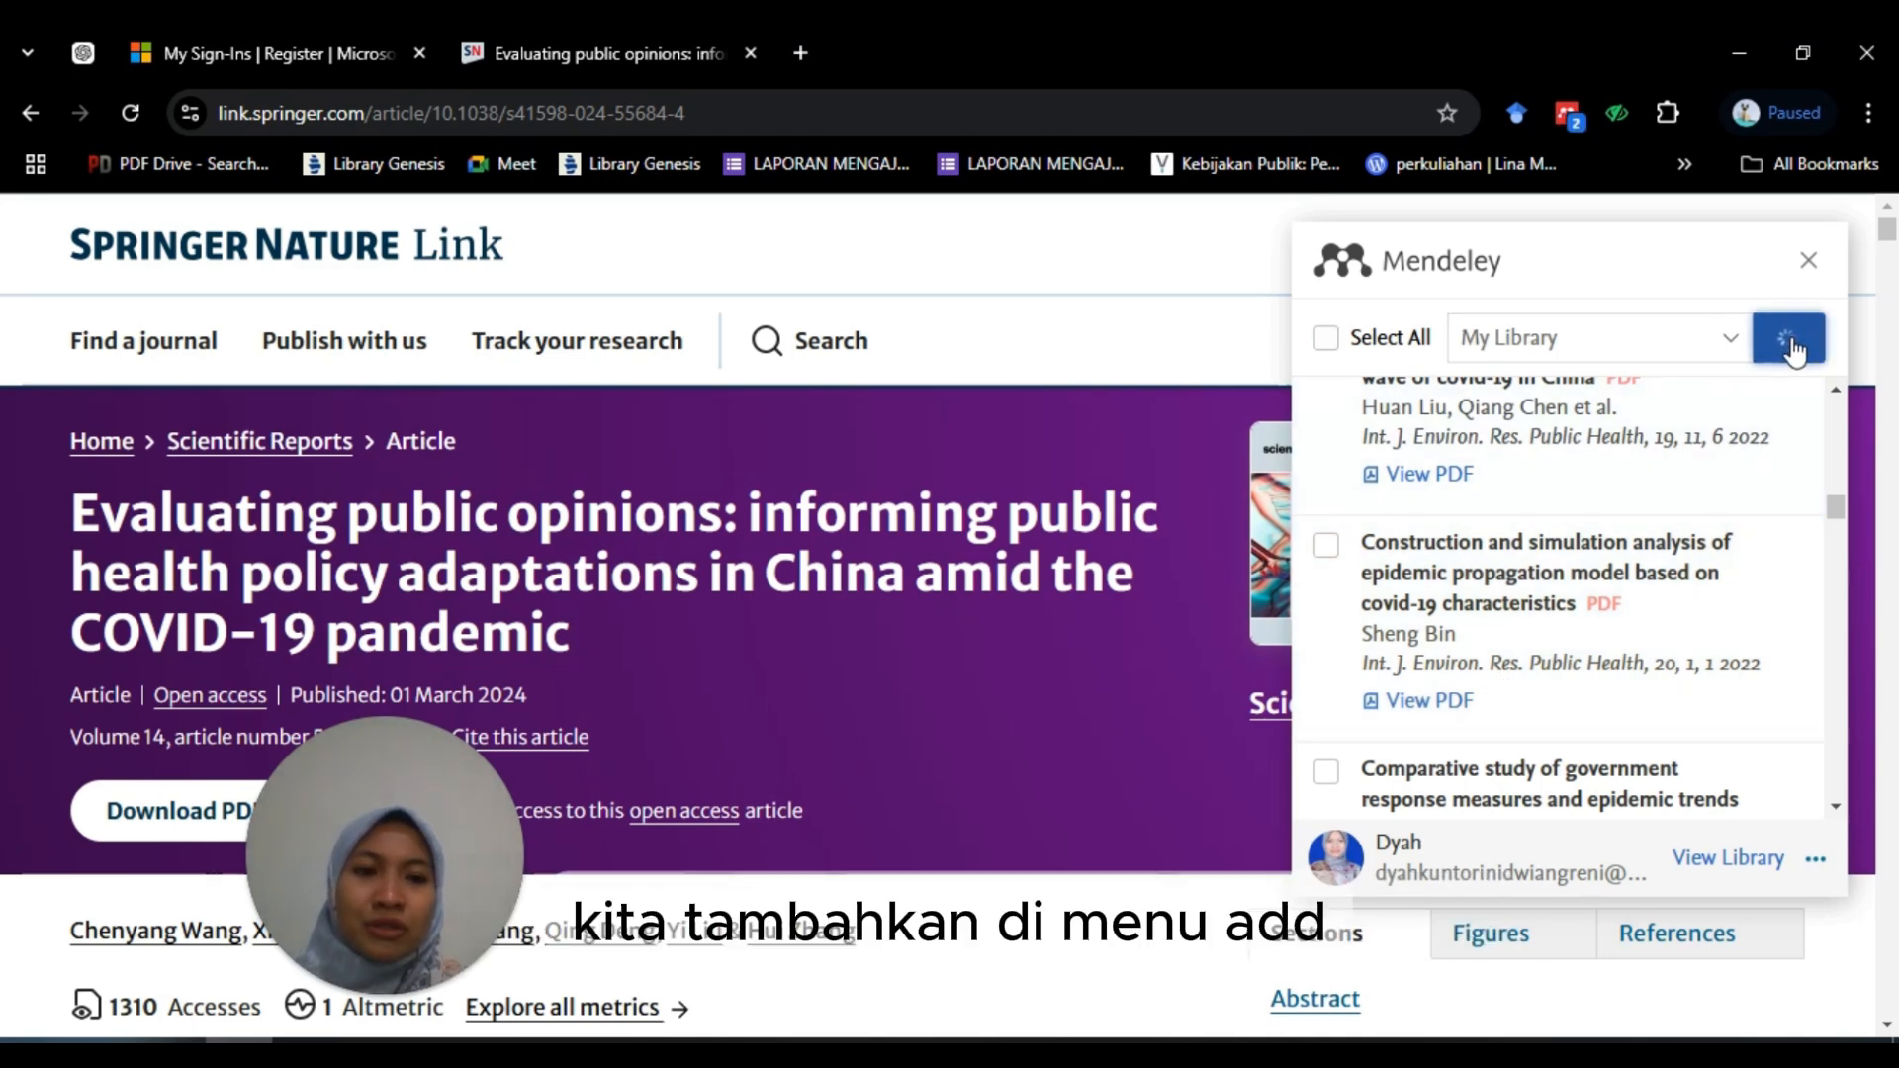
Step: Look back through the importer's detected references to the open article's entry at the start of the list
scroll(1793, 545, "down", 1)
scroll(1793, 545, "up", 2)
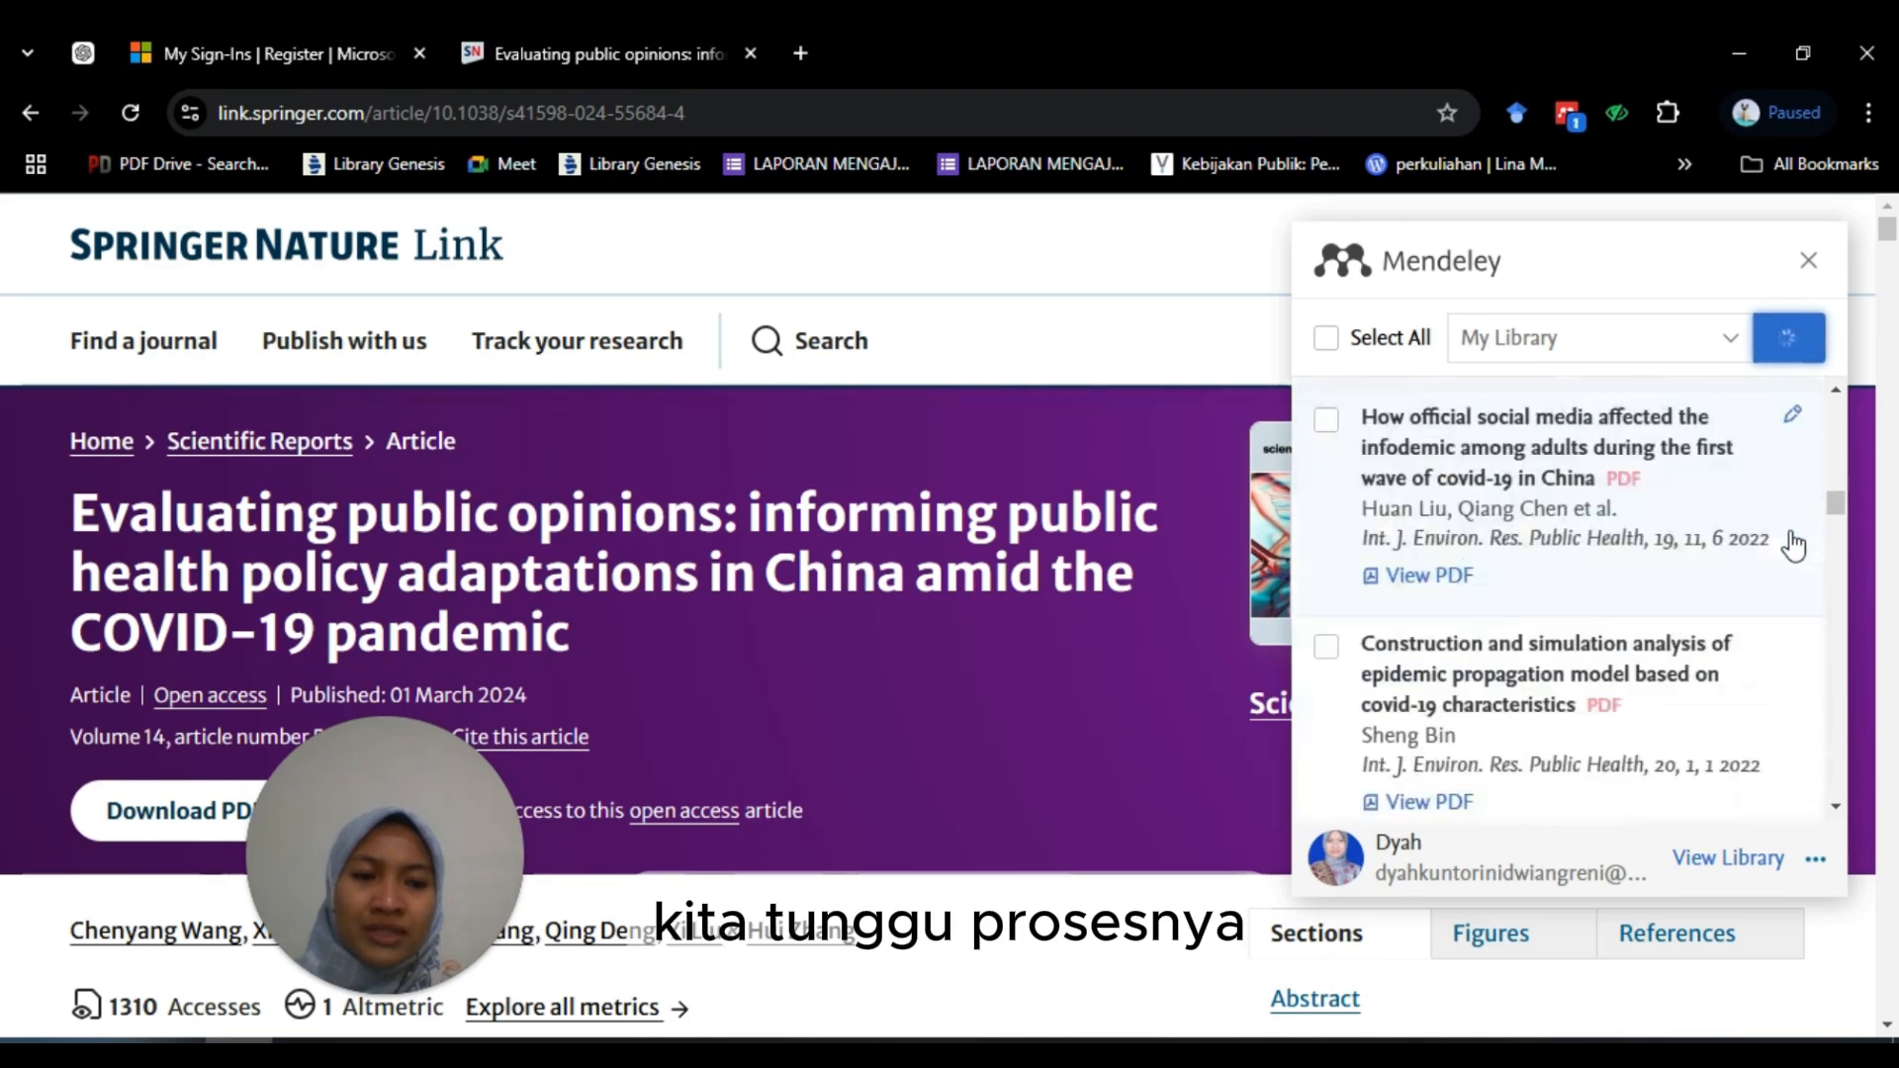
scroll(1793, 545, "up", 10)
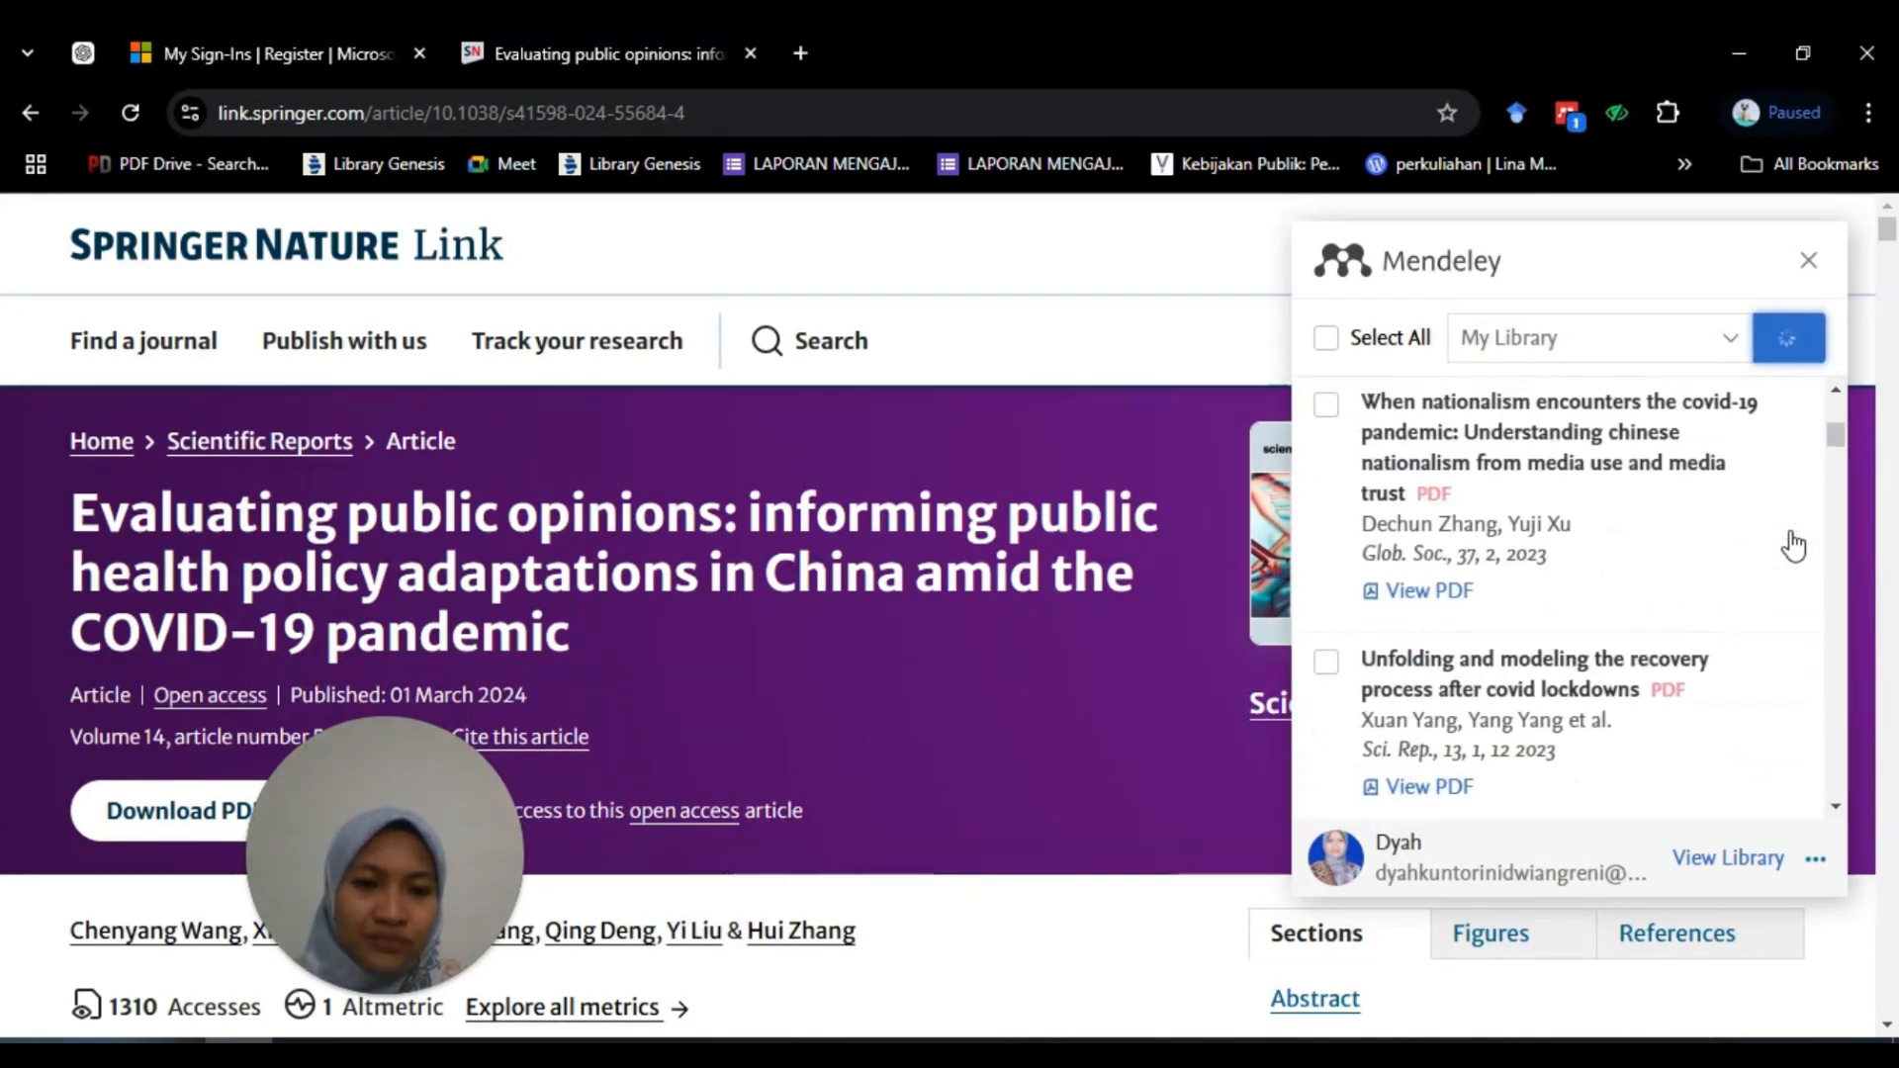
scroll(1793, 545, "up", 1)
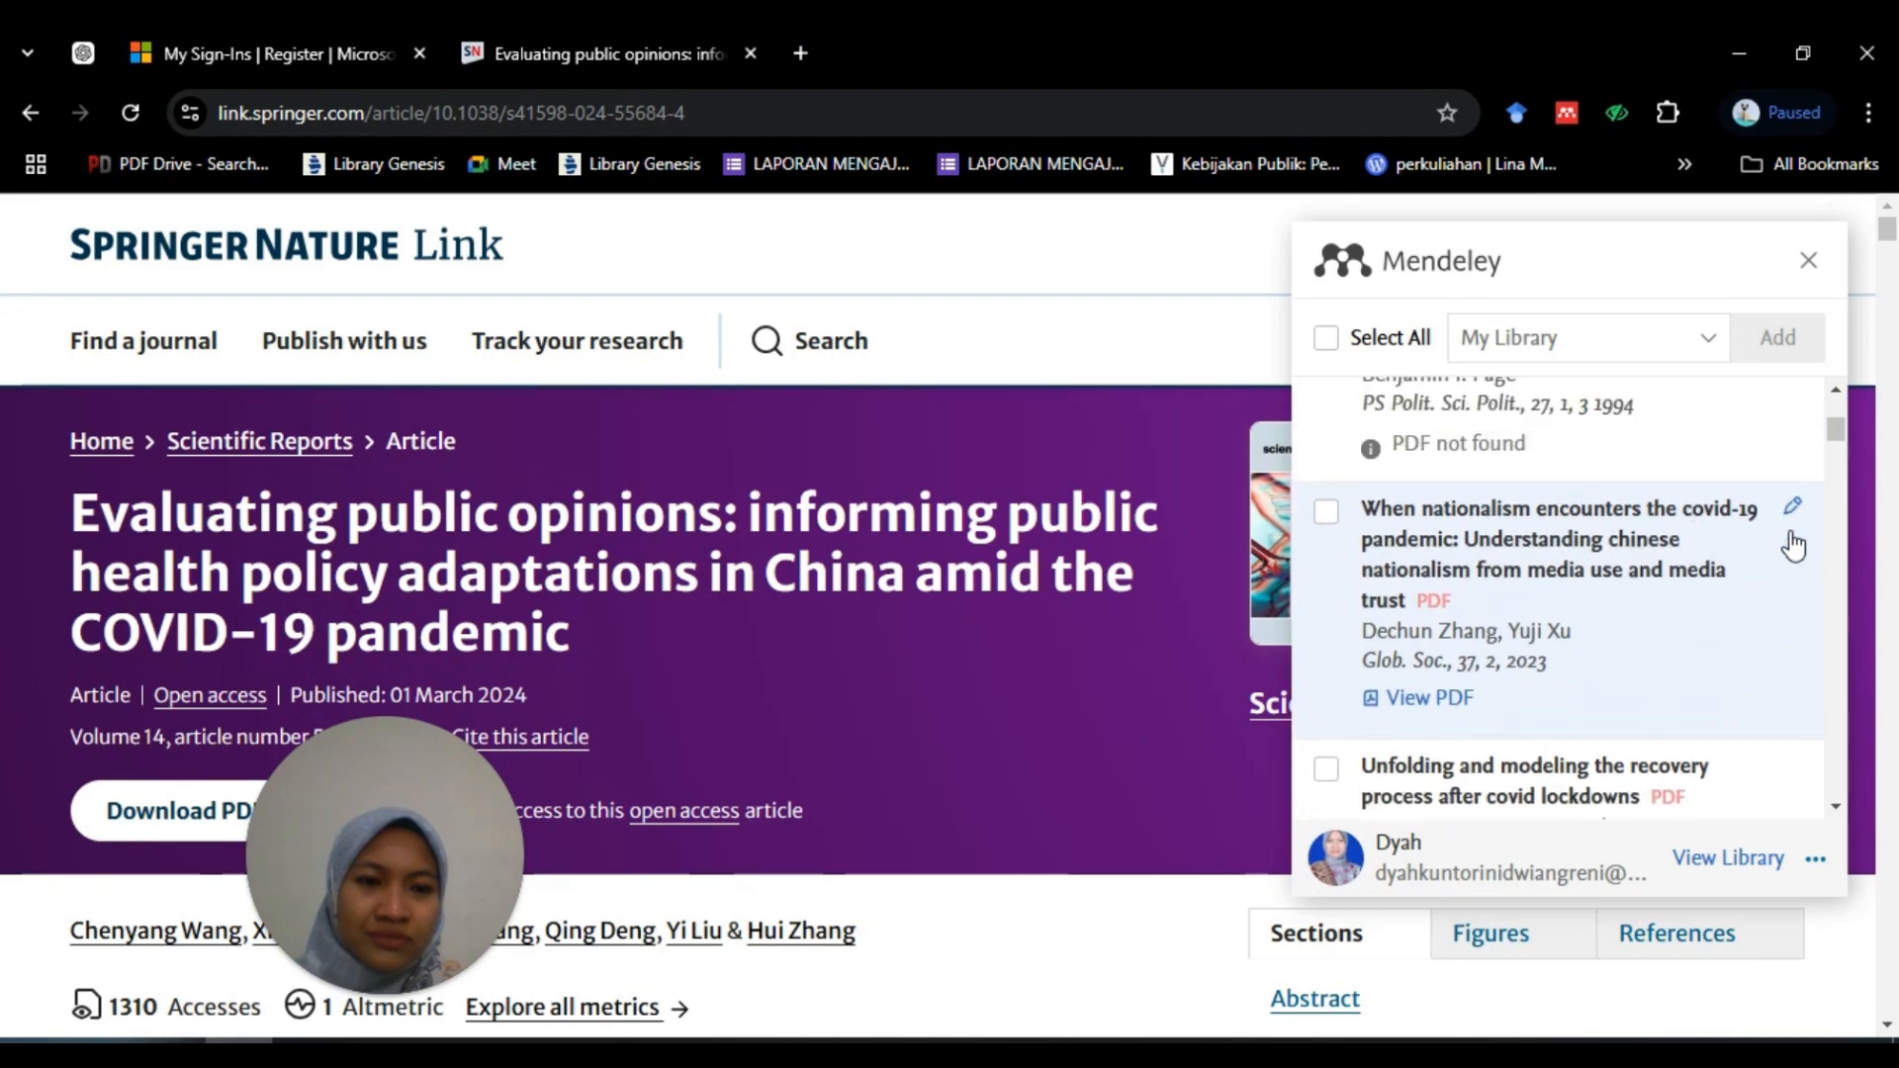
scroll(1794, 545, "up", 3)
left_click_drag(1835, 428, 1837, 416)
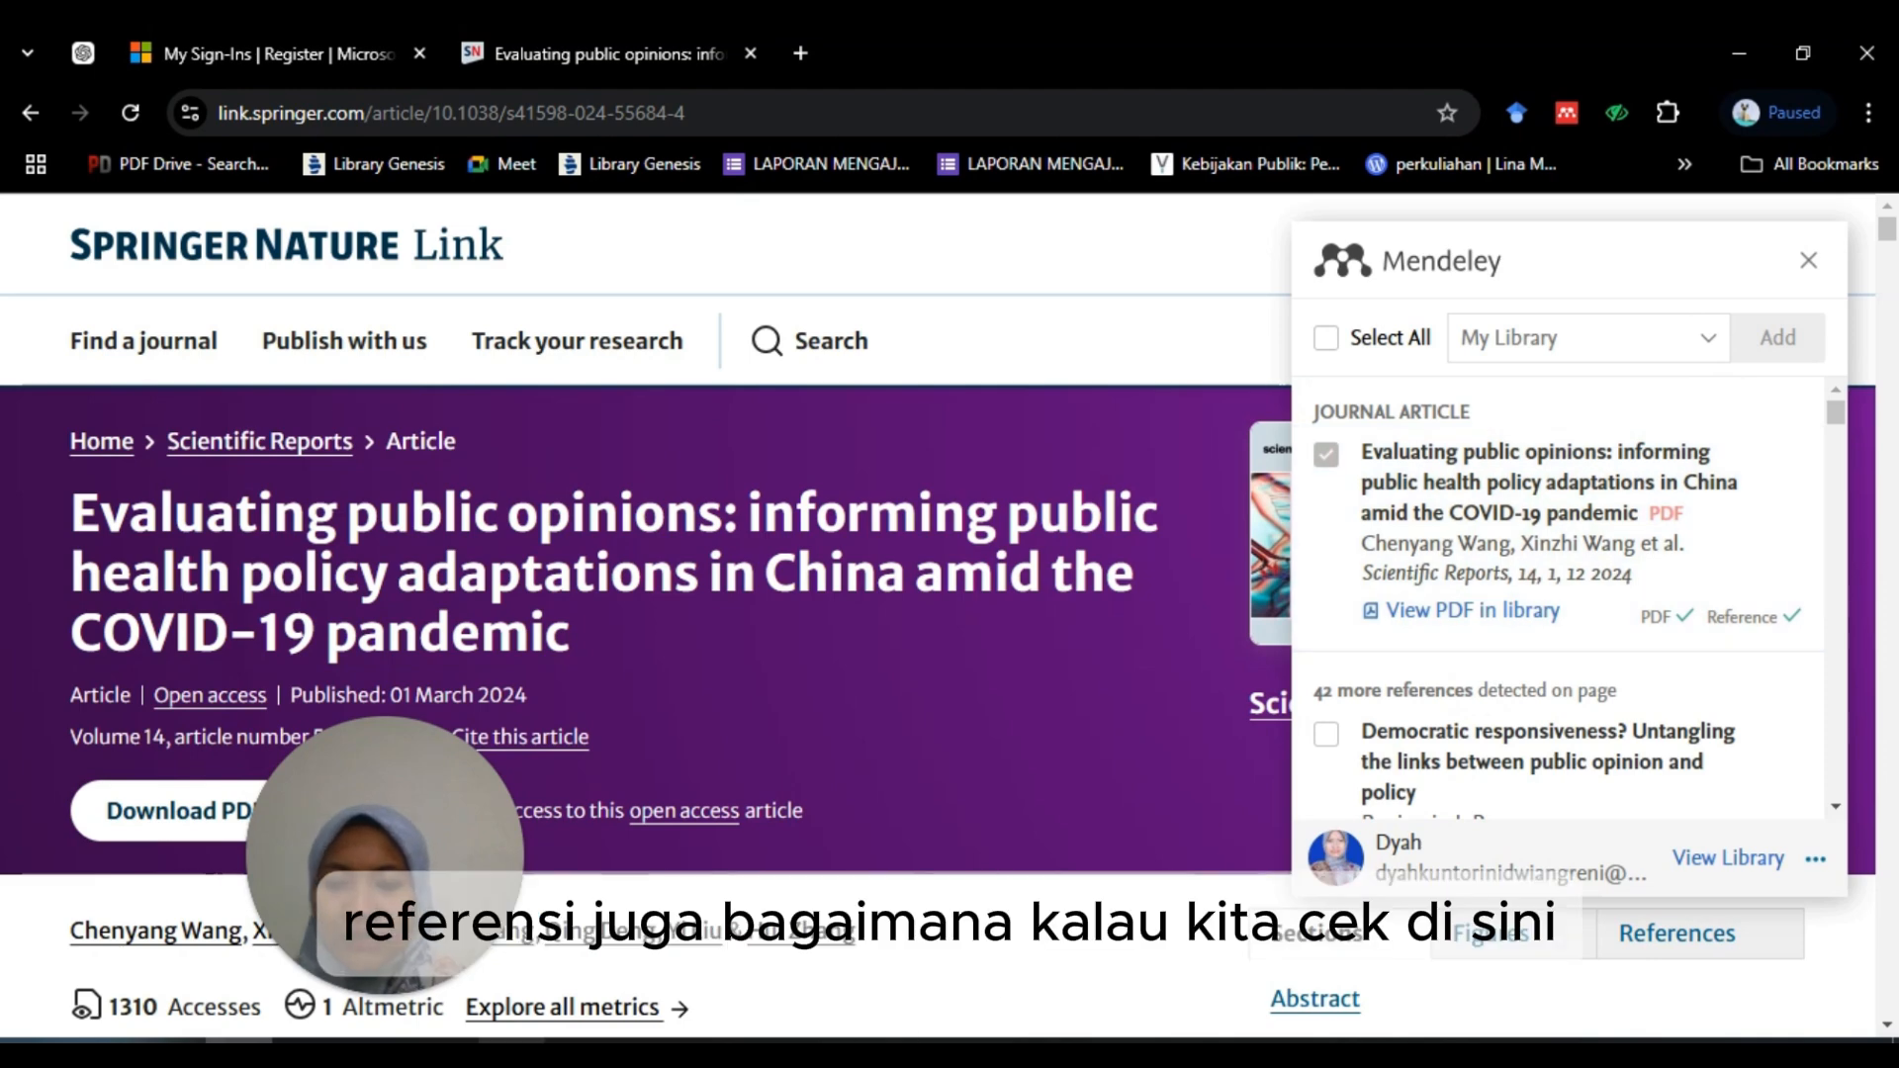
Step: Switch to Mendeley Desktop and sync the library with the newly imported references
left_click(512, 1052)
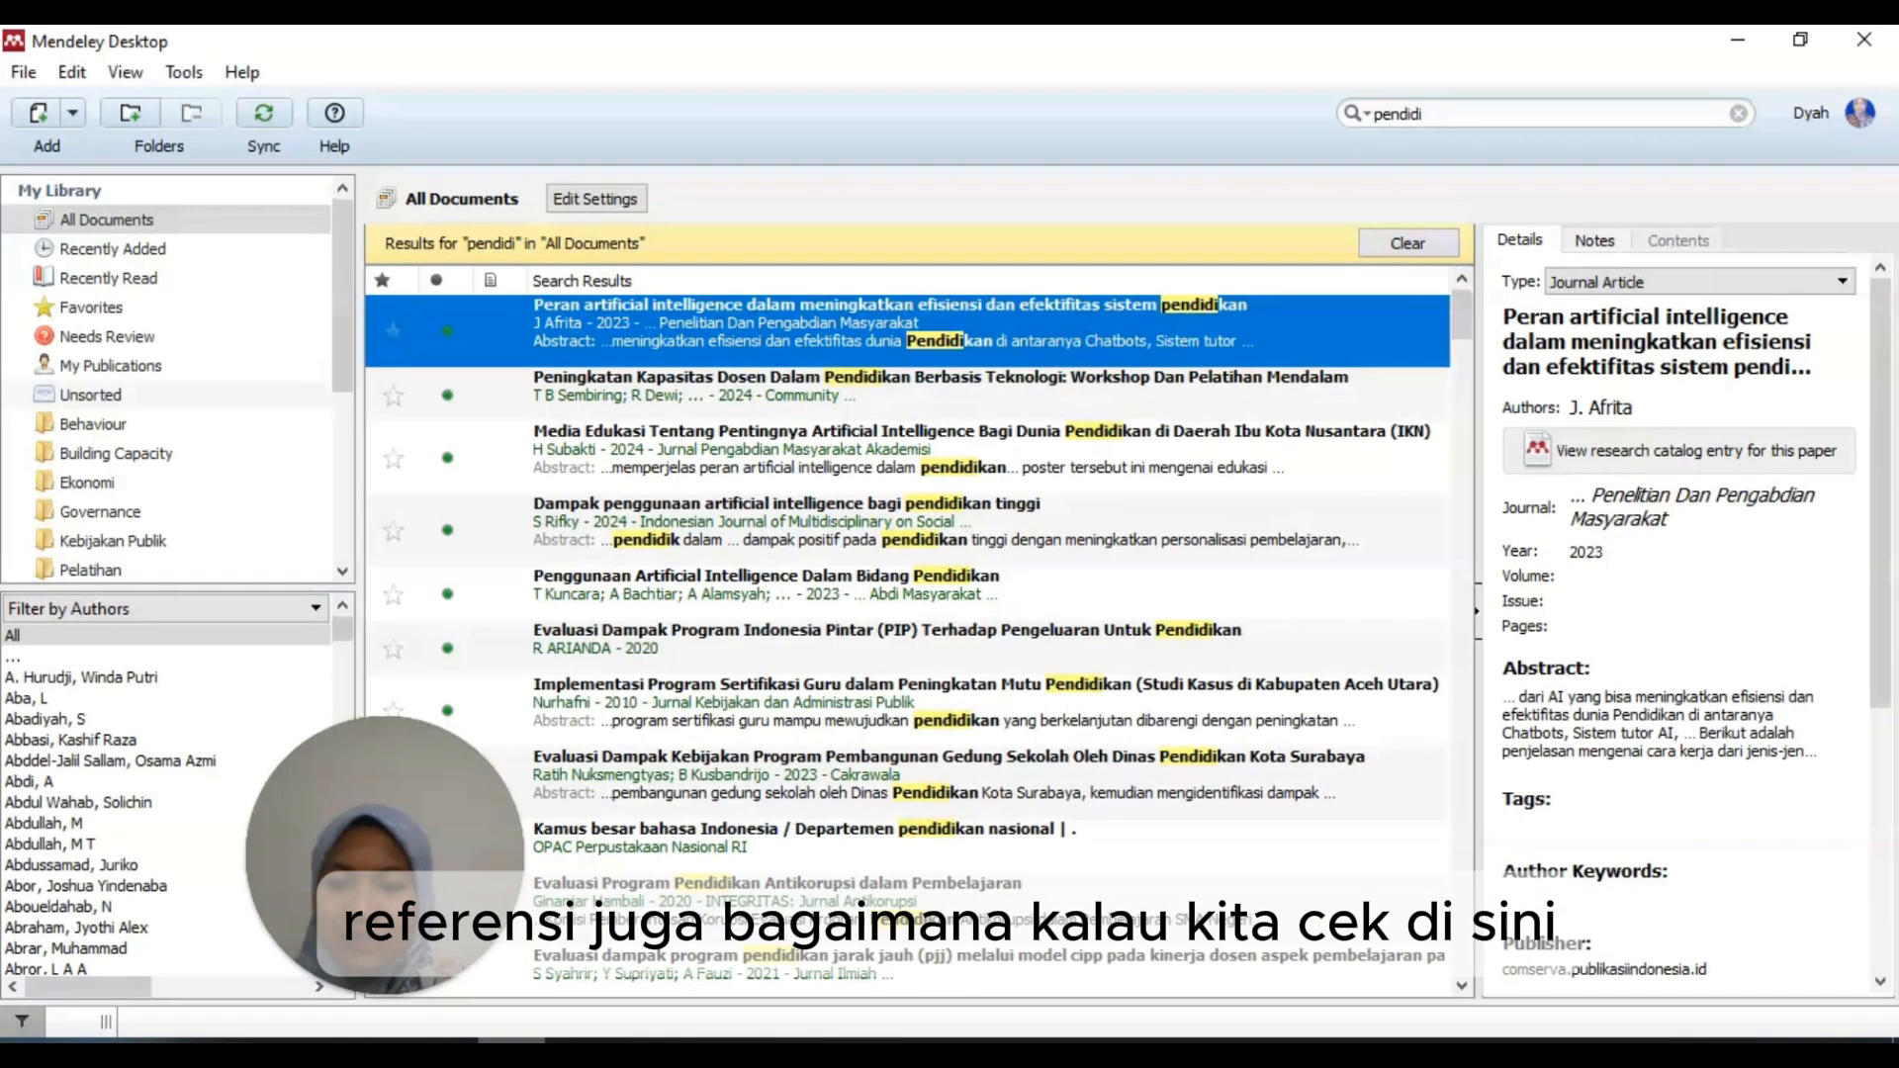
left_click(270, 116)
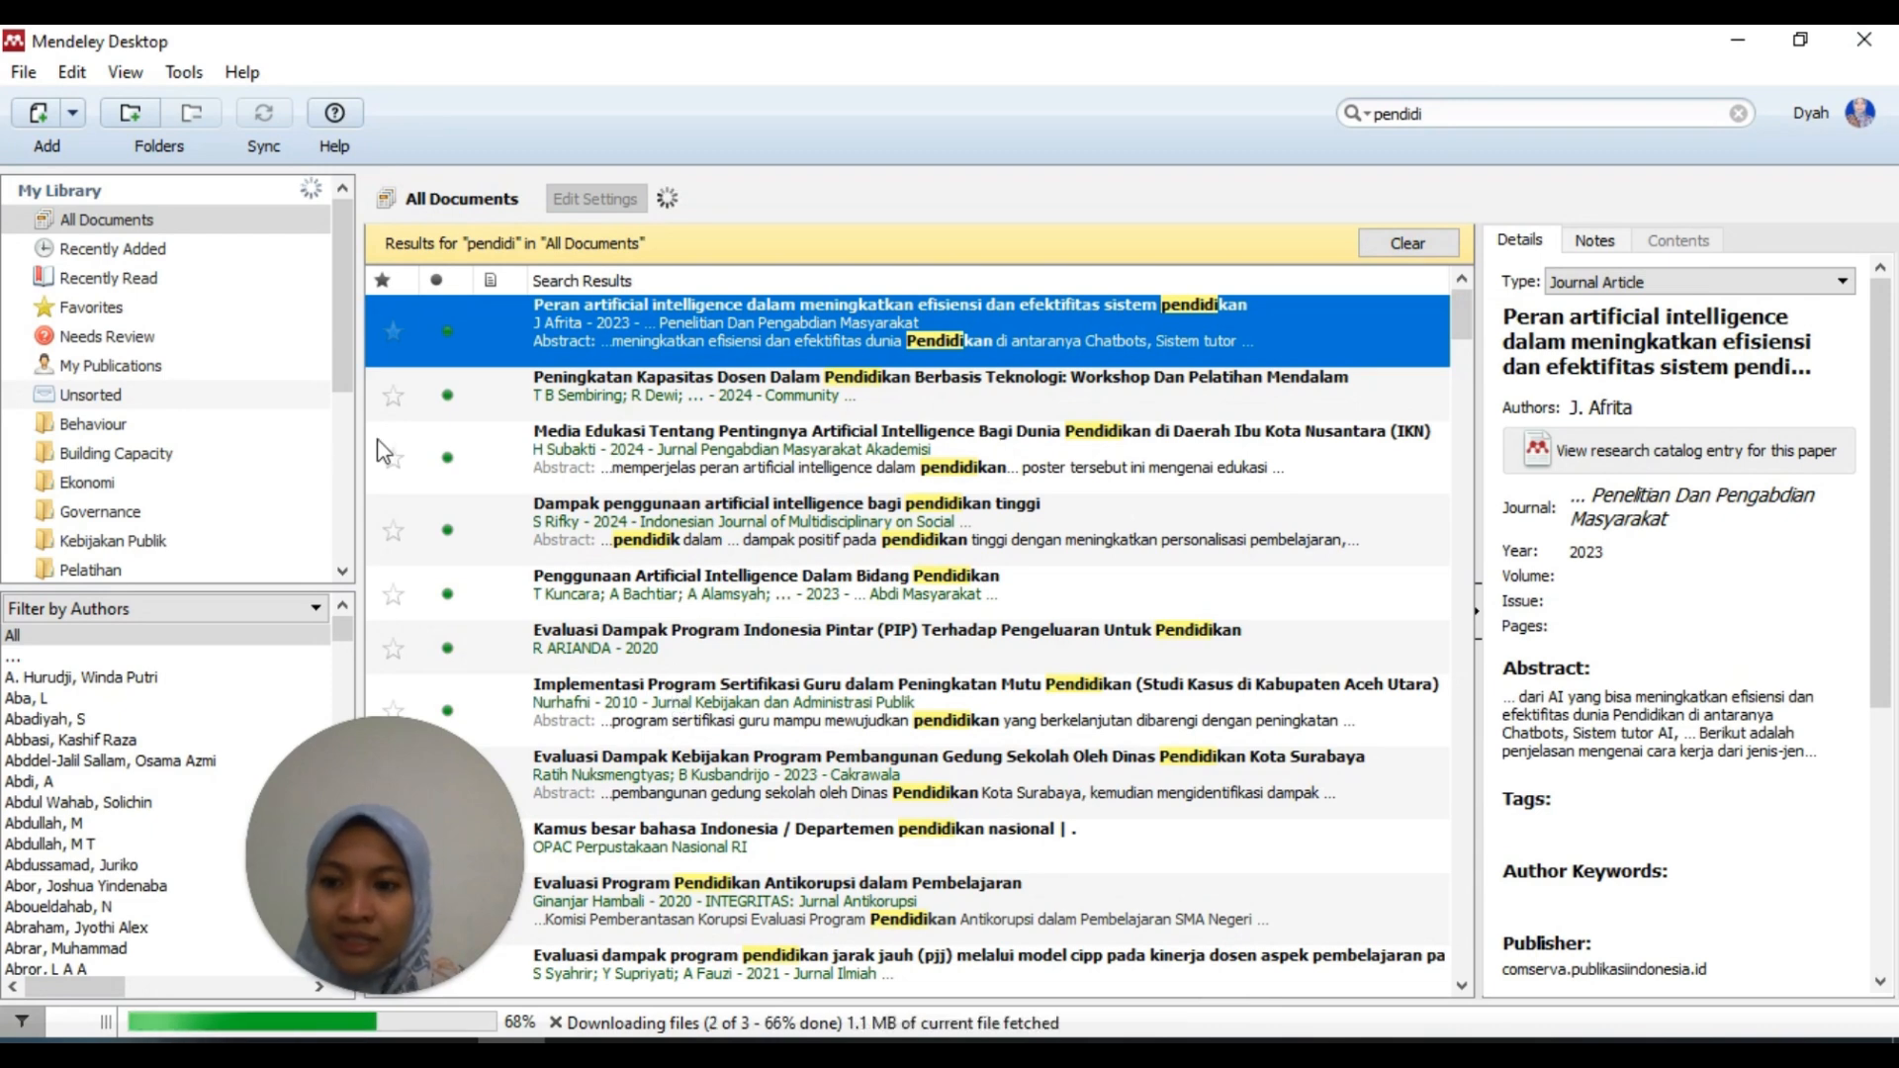
Step: Clear the "pendidi" search and show the Recently Added documents
left_click(194, 288)
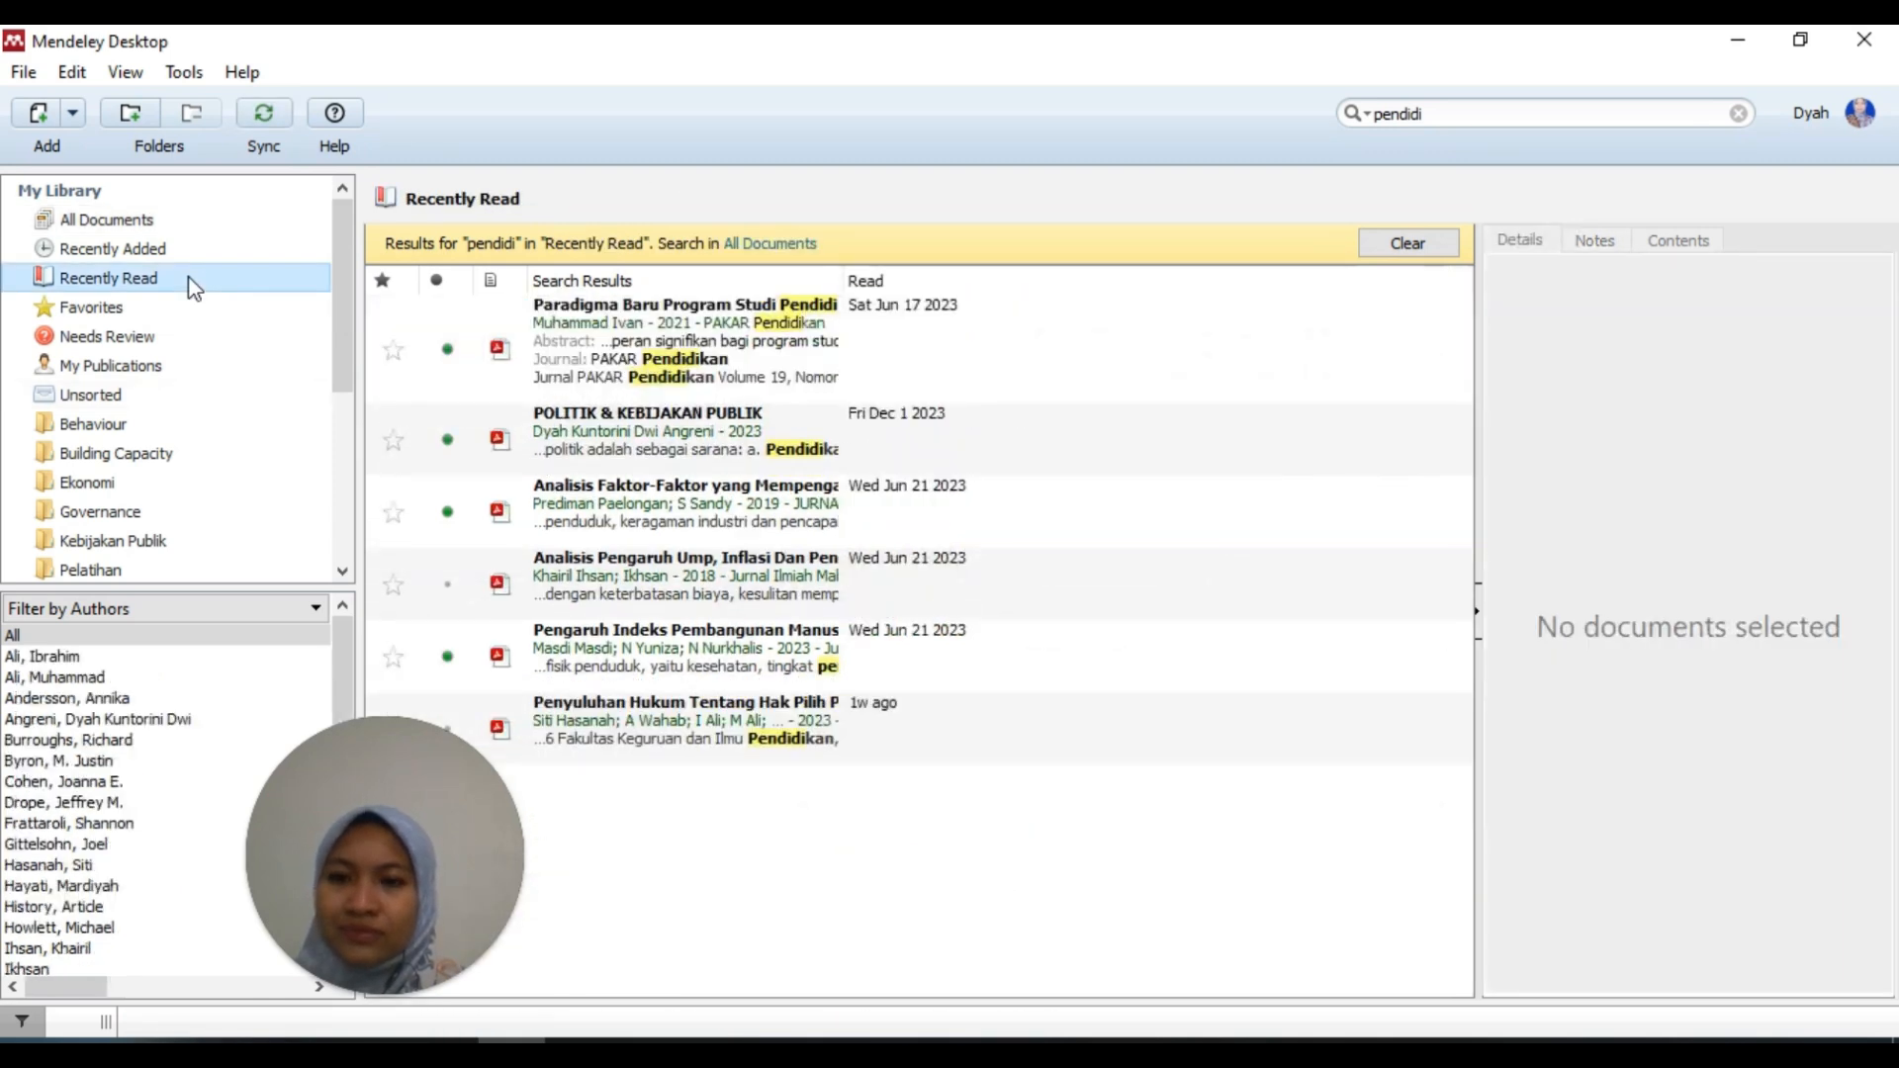
left_click(1739, 114)
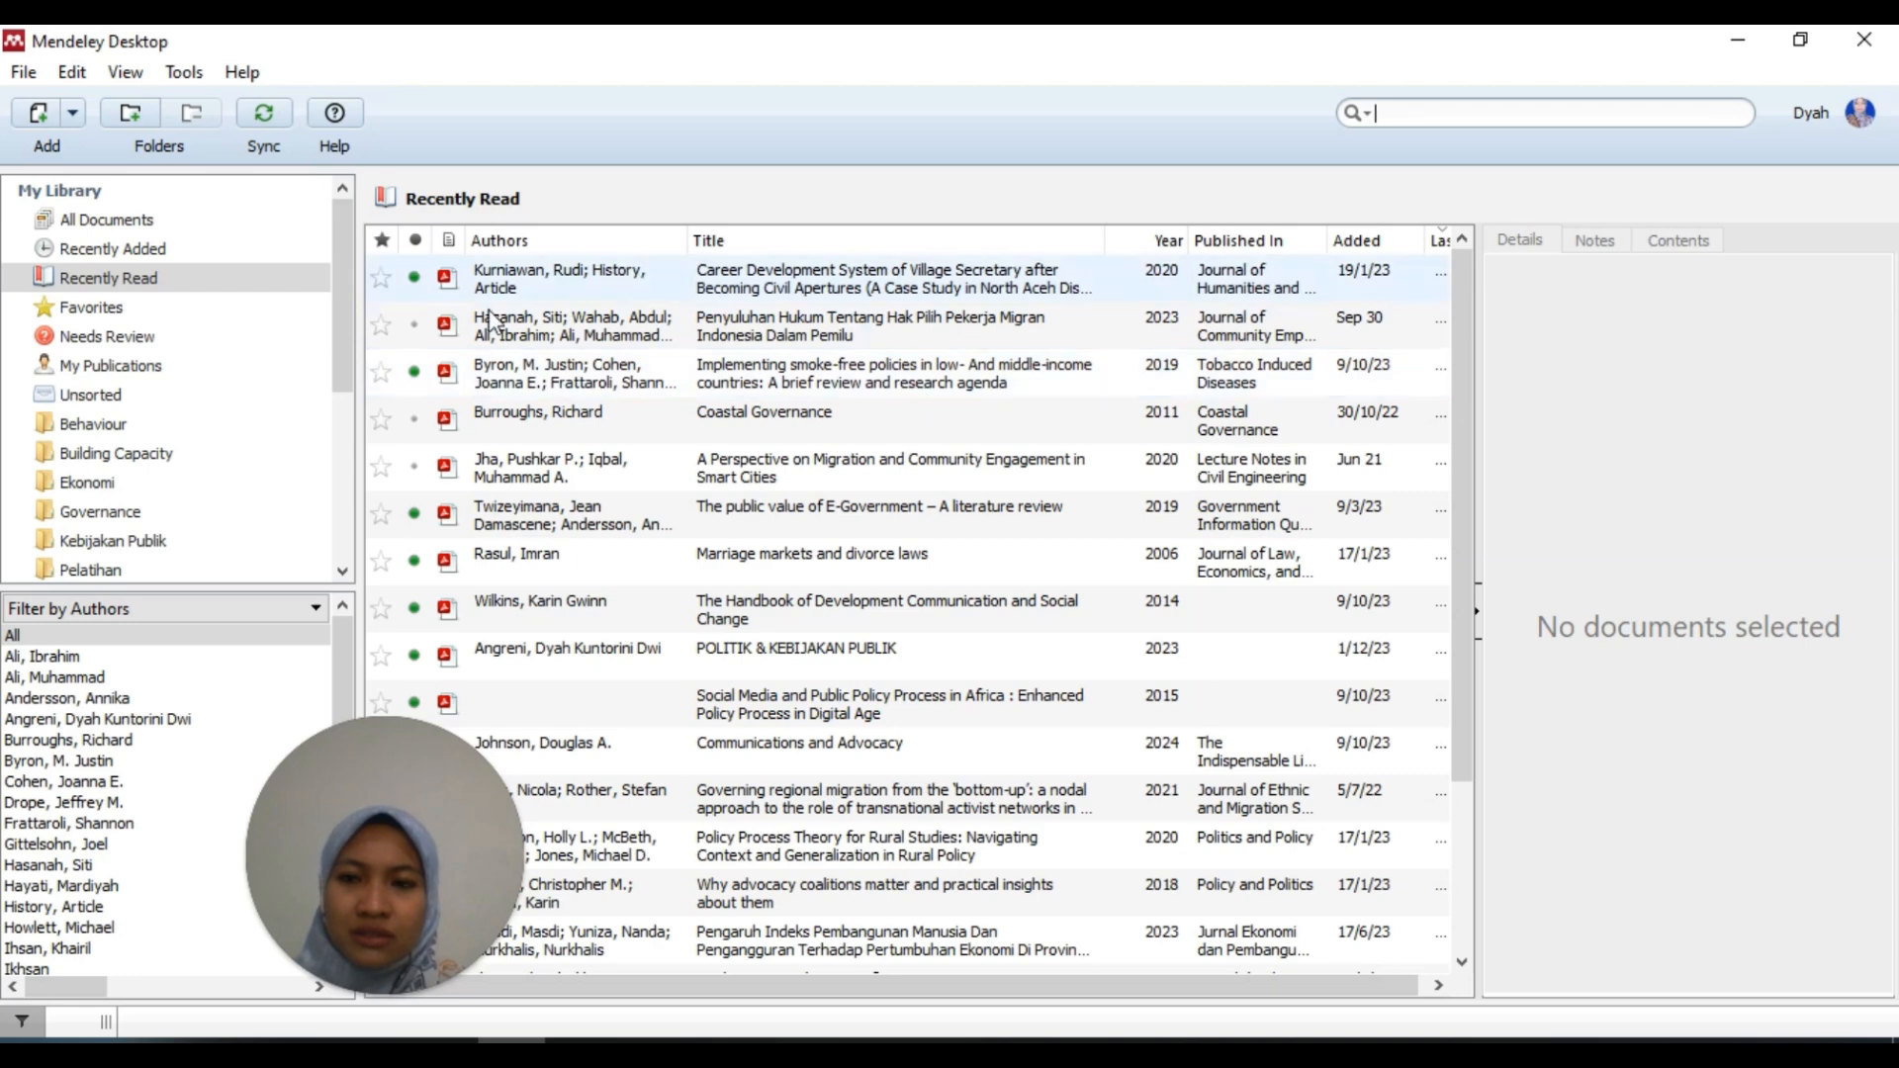
left_click(219, 253)
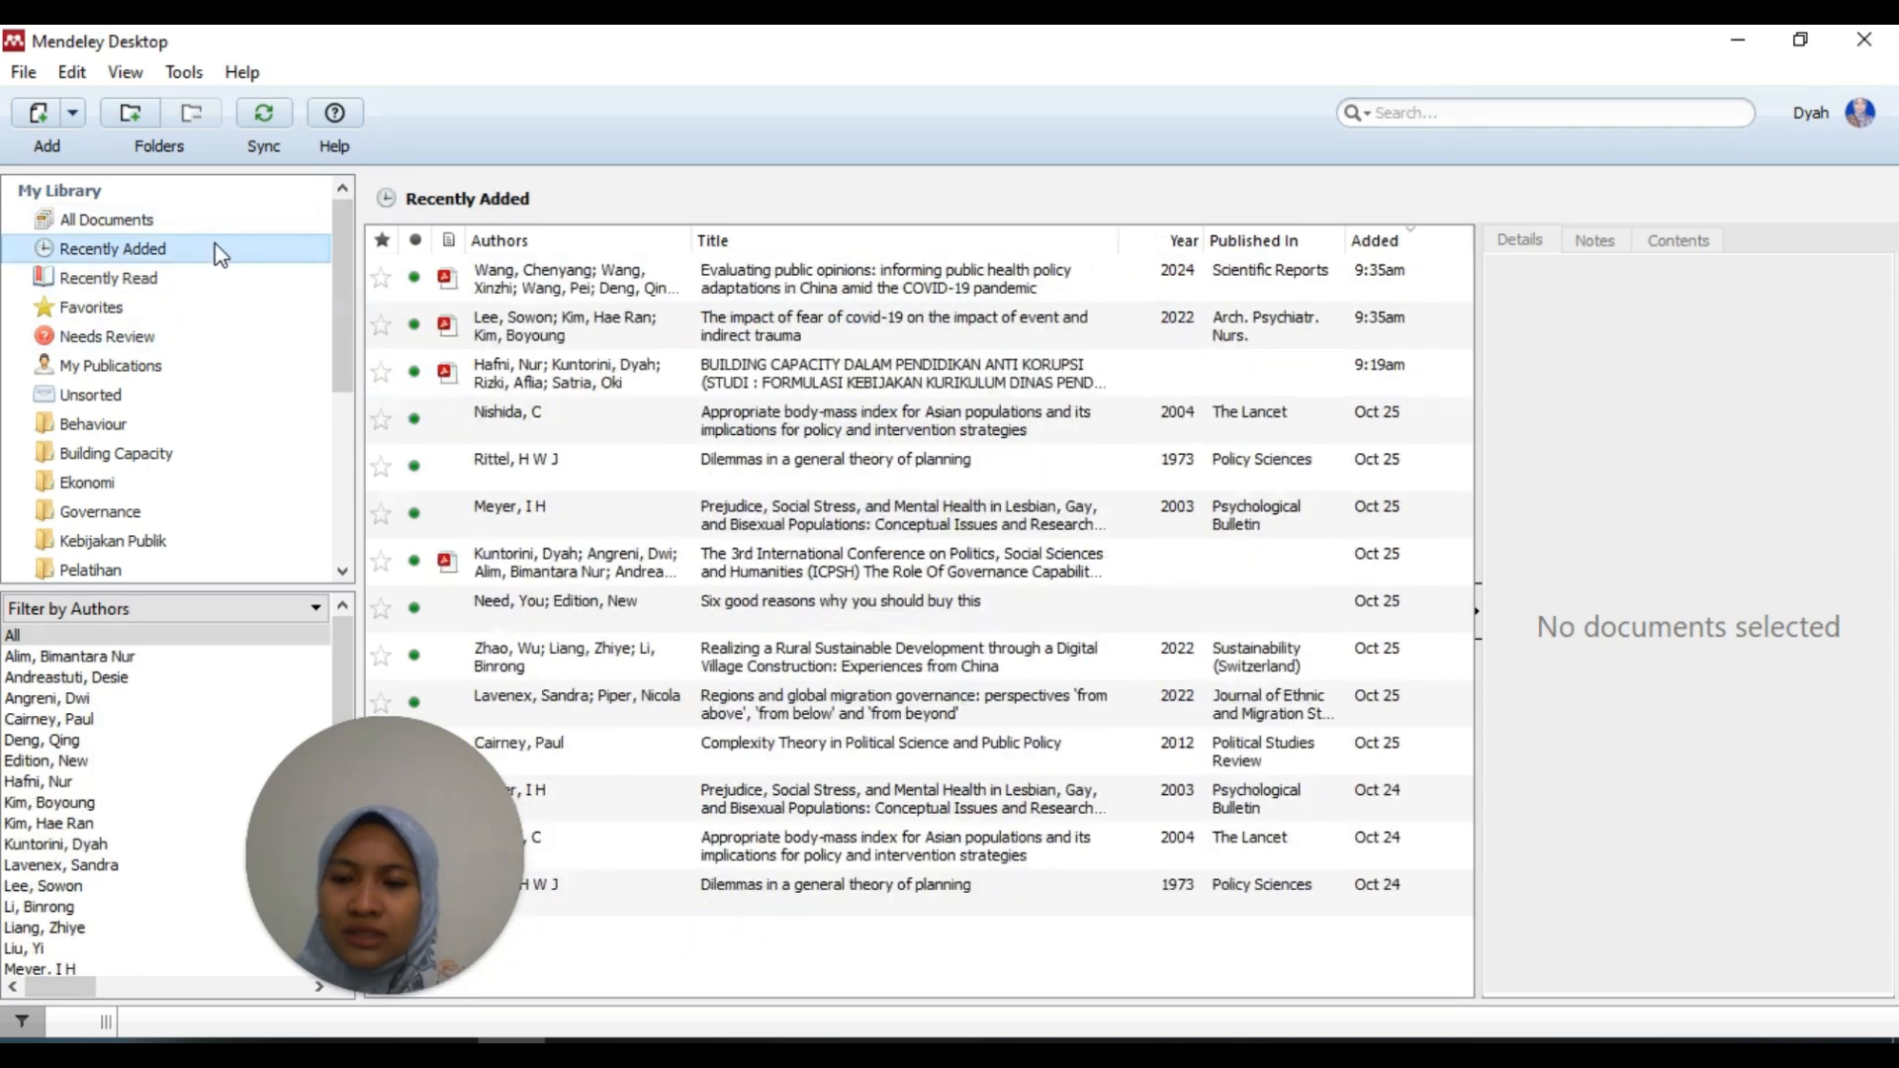
Step: Examine the metadata of the imported articles "Evaluating public opinions" and "The impact of fear of covid-19", from abstract and keywords to catalog IDs and files
left_click(982, 293)
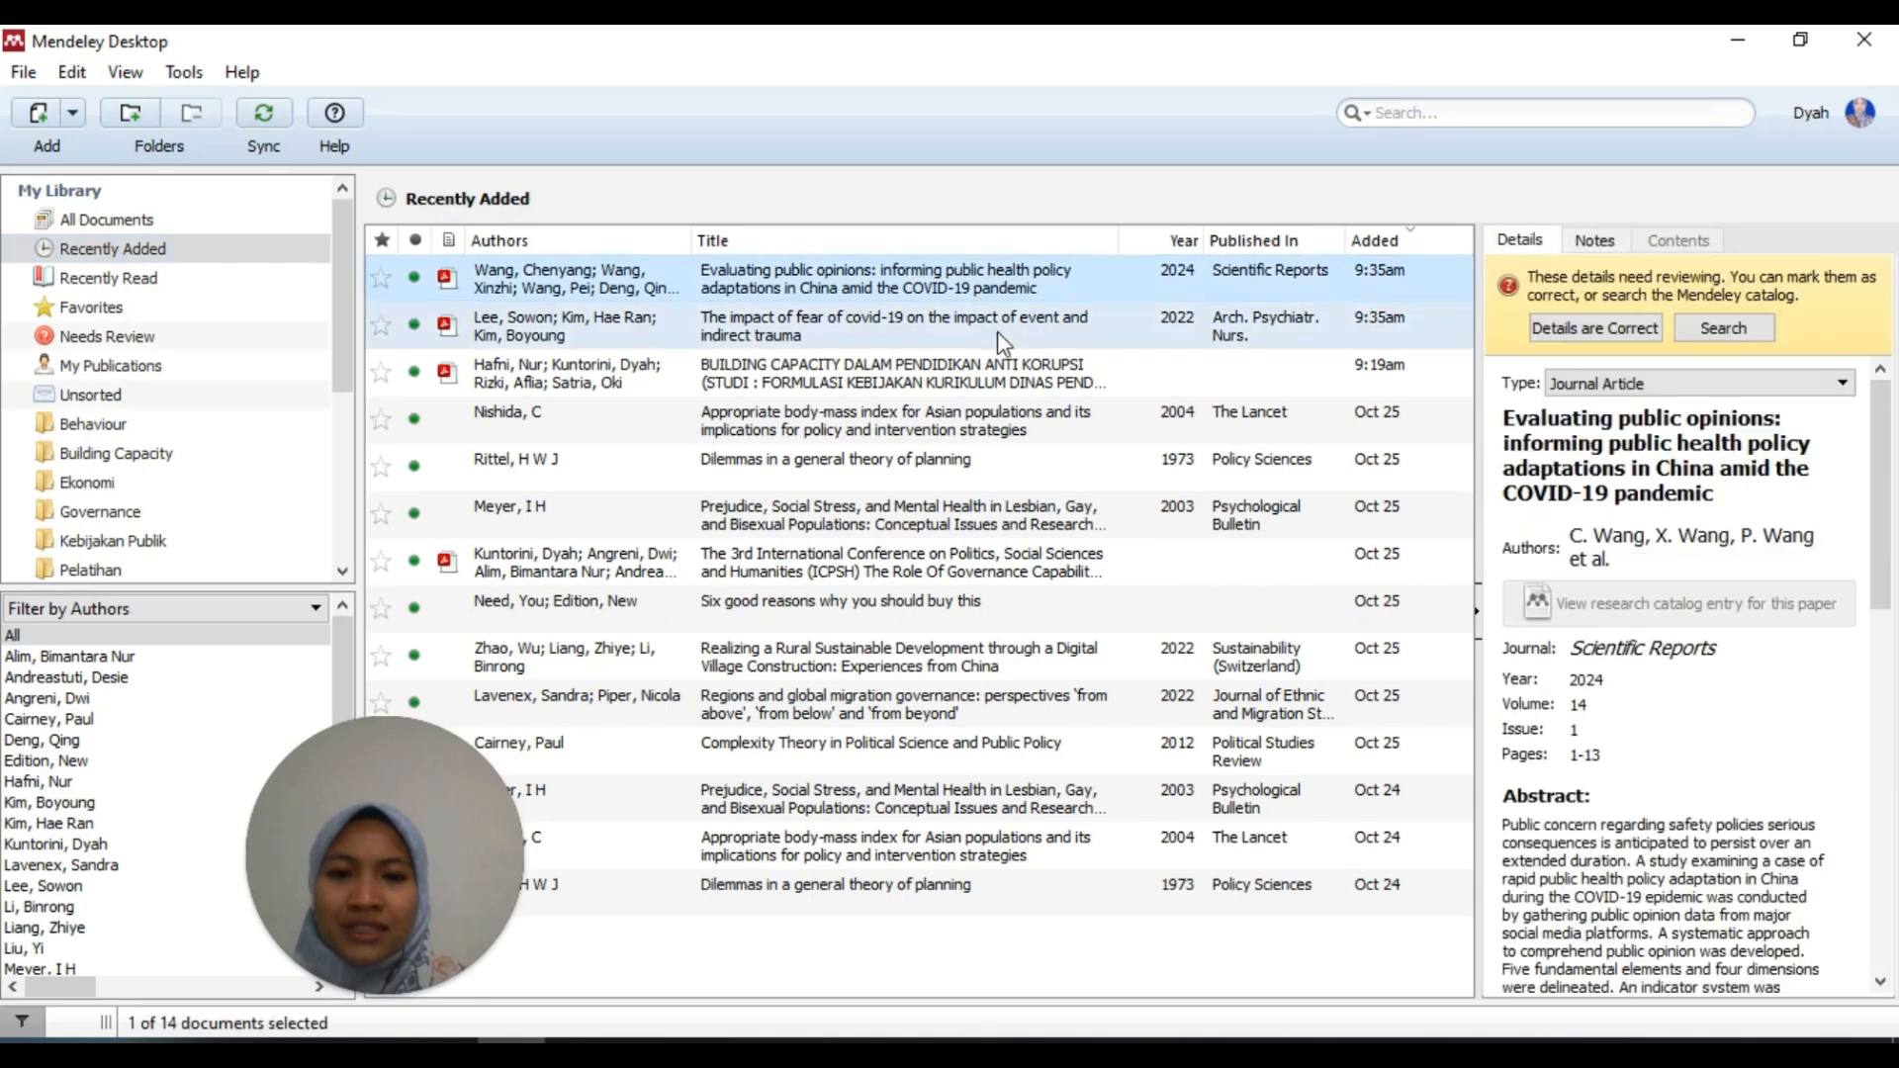
left_click(999, 336)
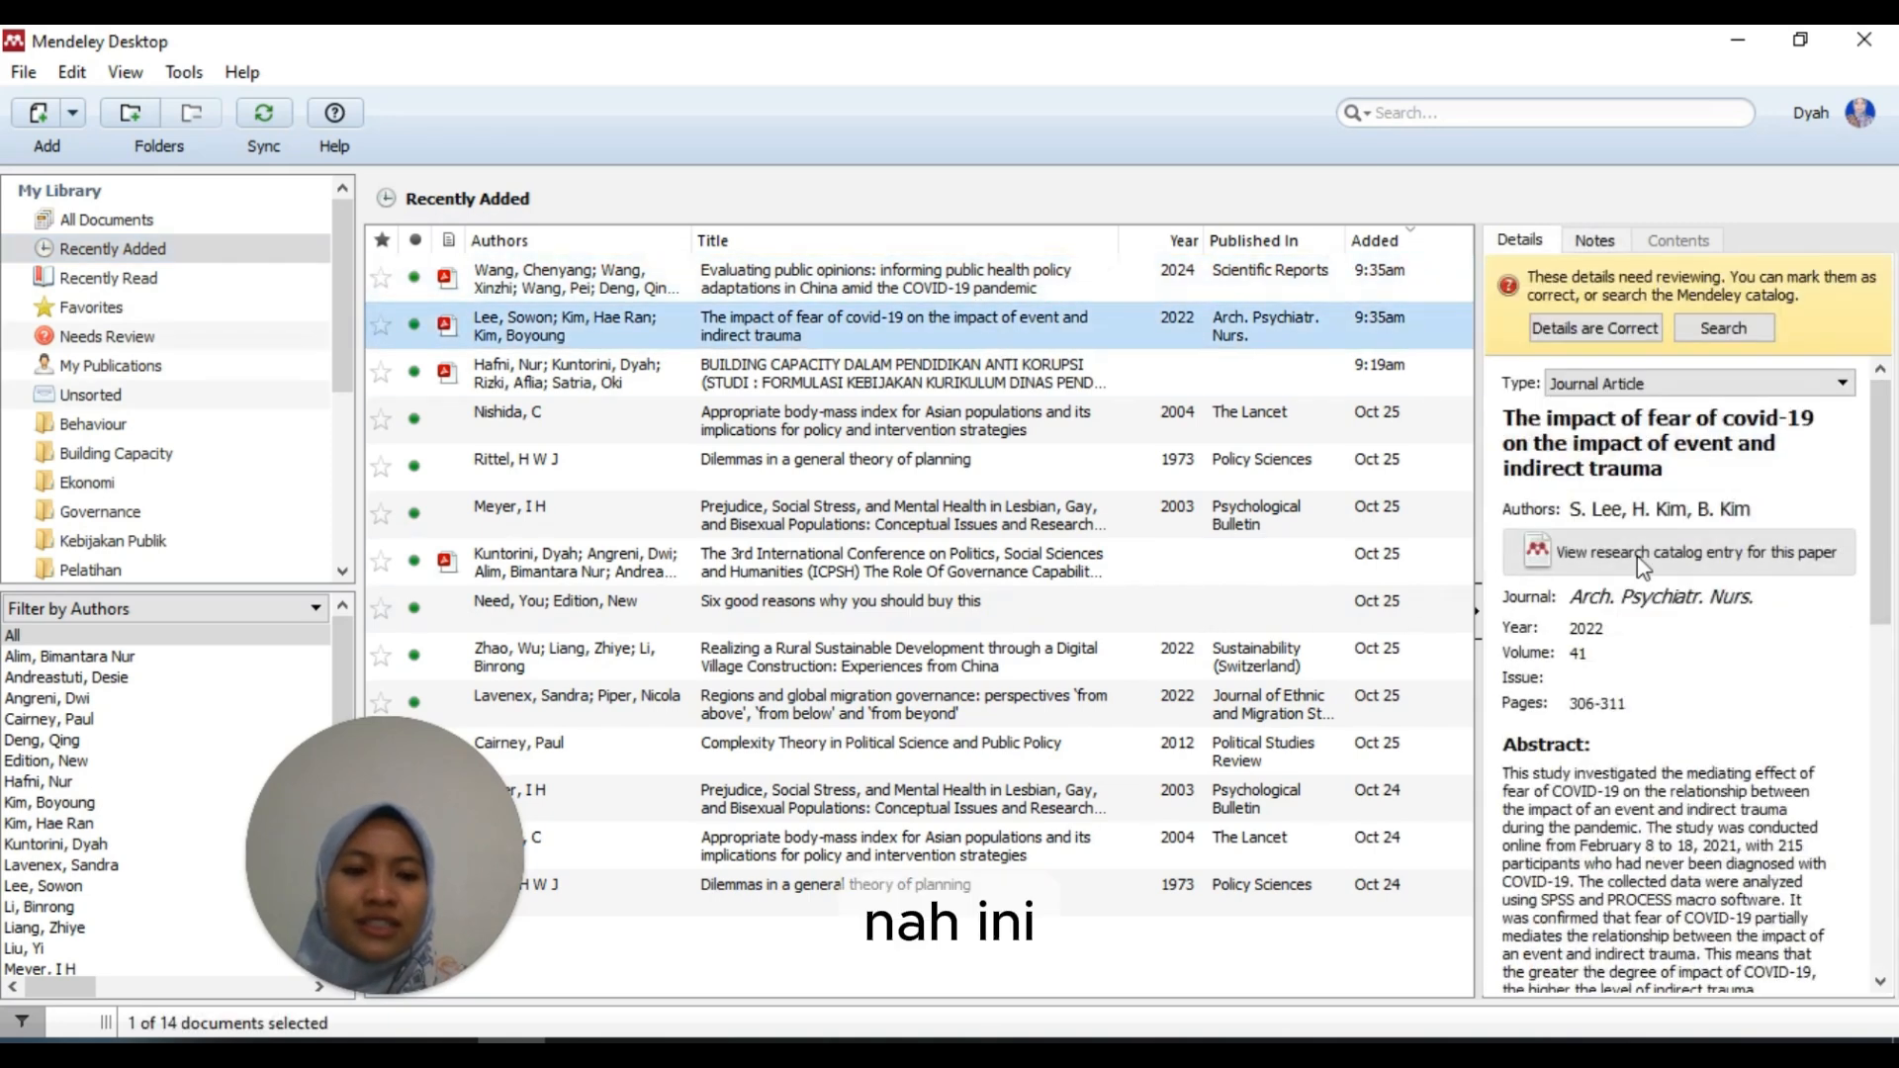
scroll(1644, 559, "down", 5)
left_click(1335, 276)
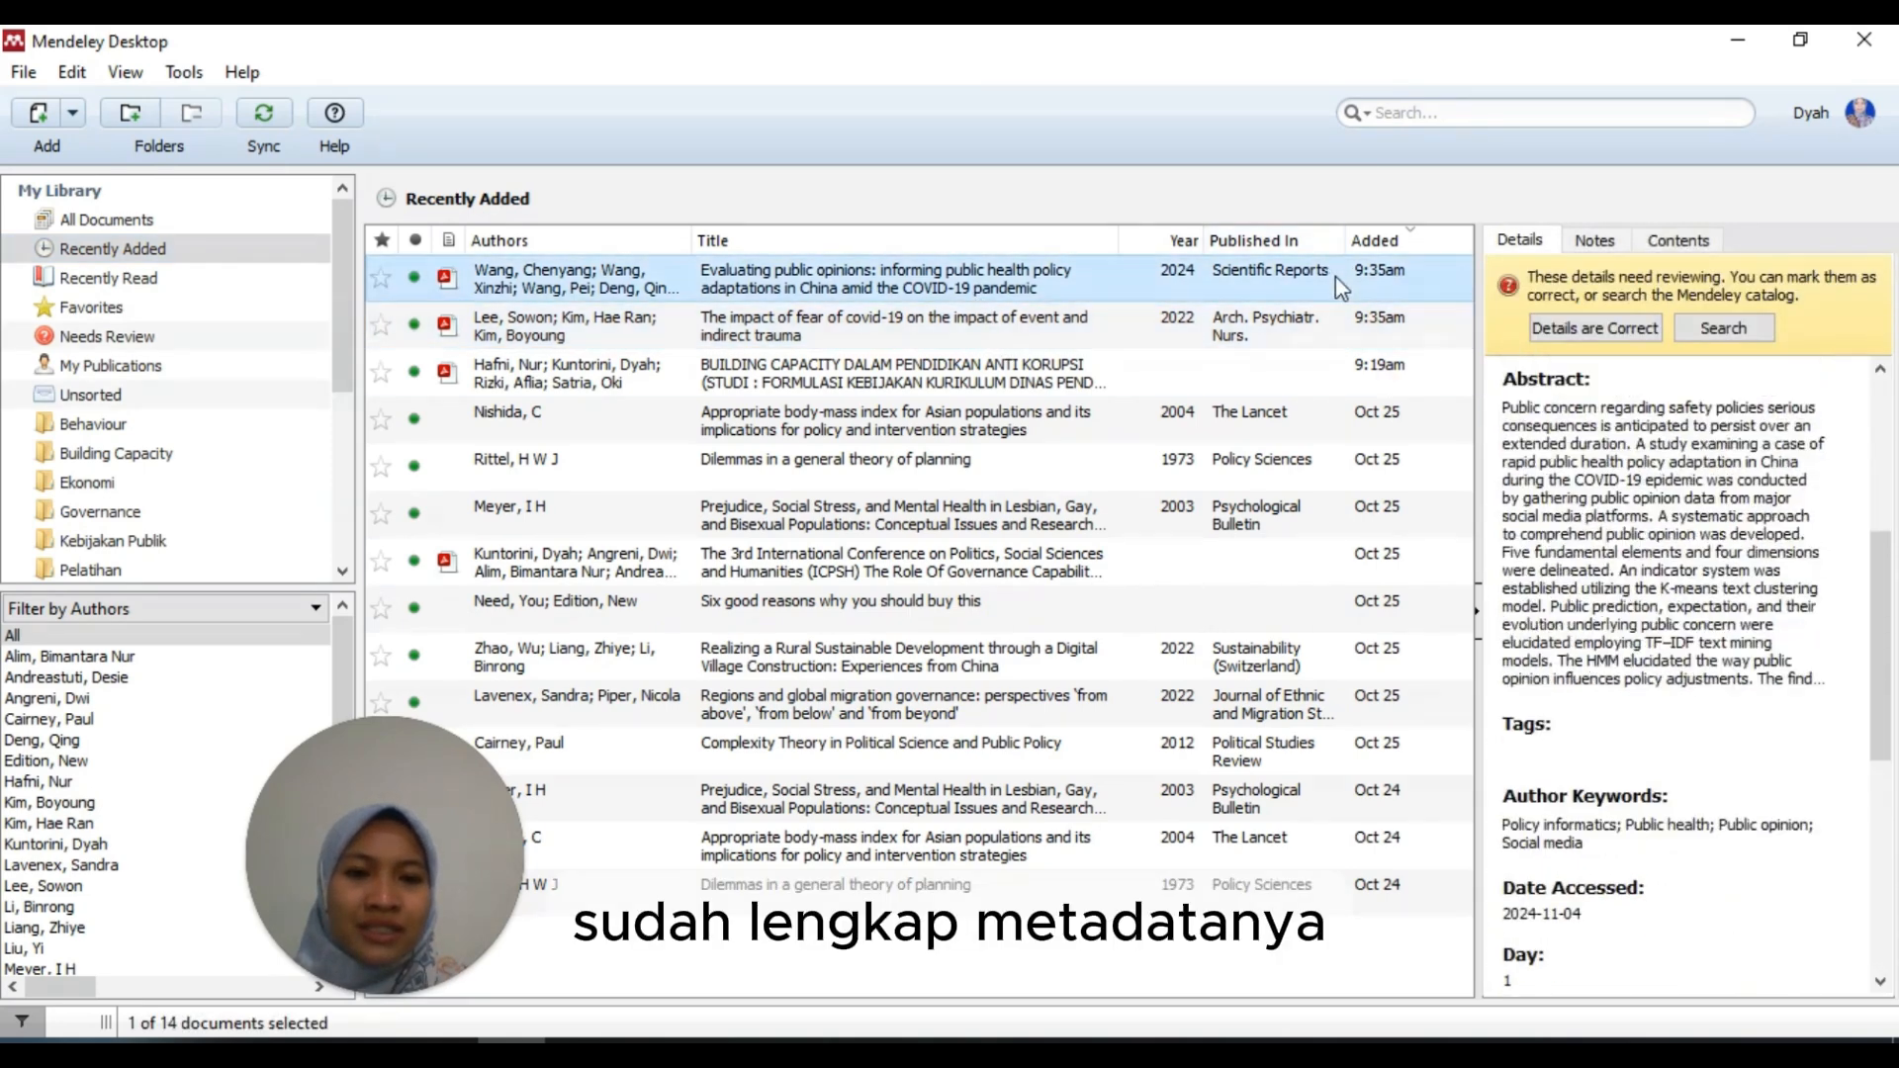
scroll(1787, 522, "down", 5)
scroll(1788, 522, "down", 3)
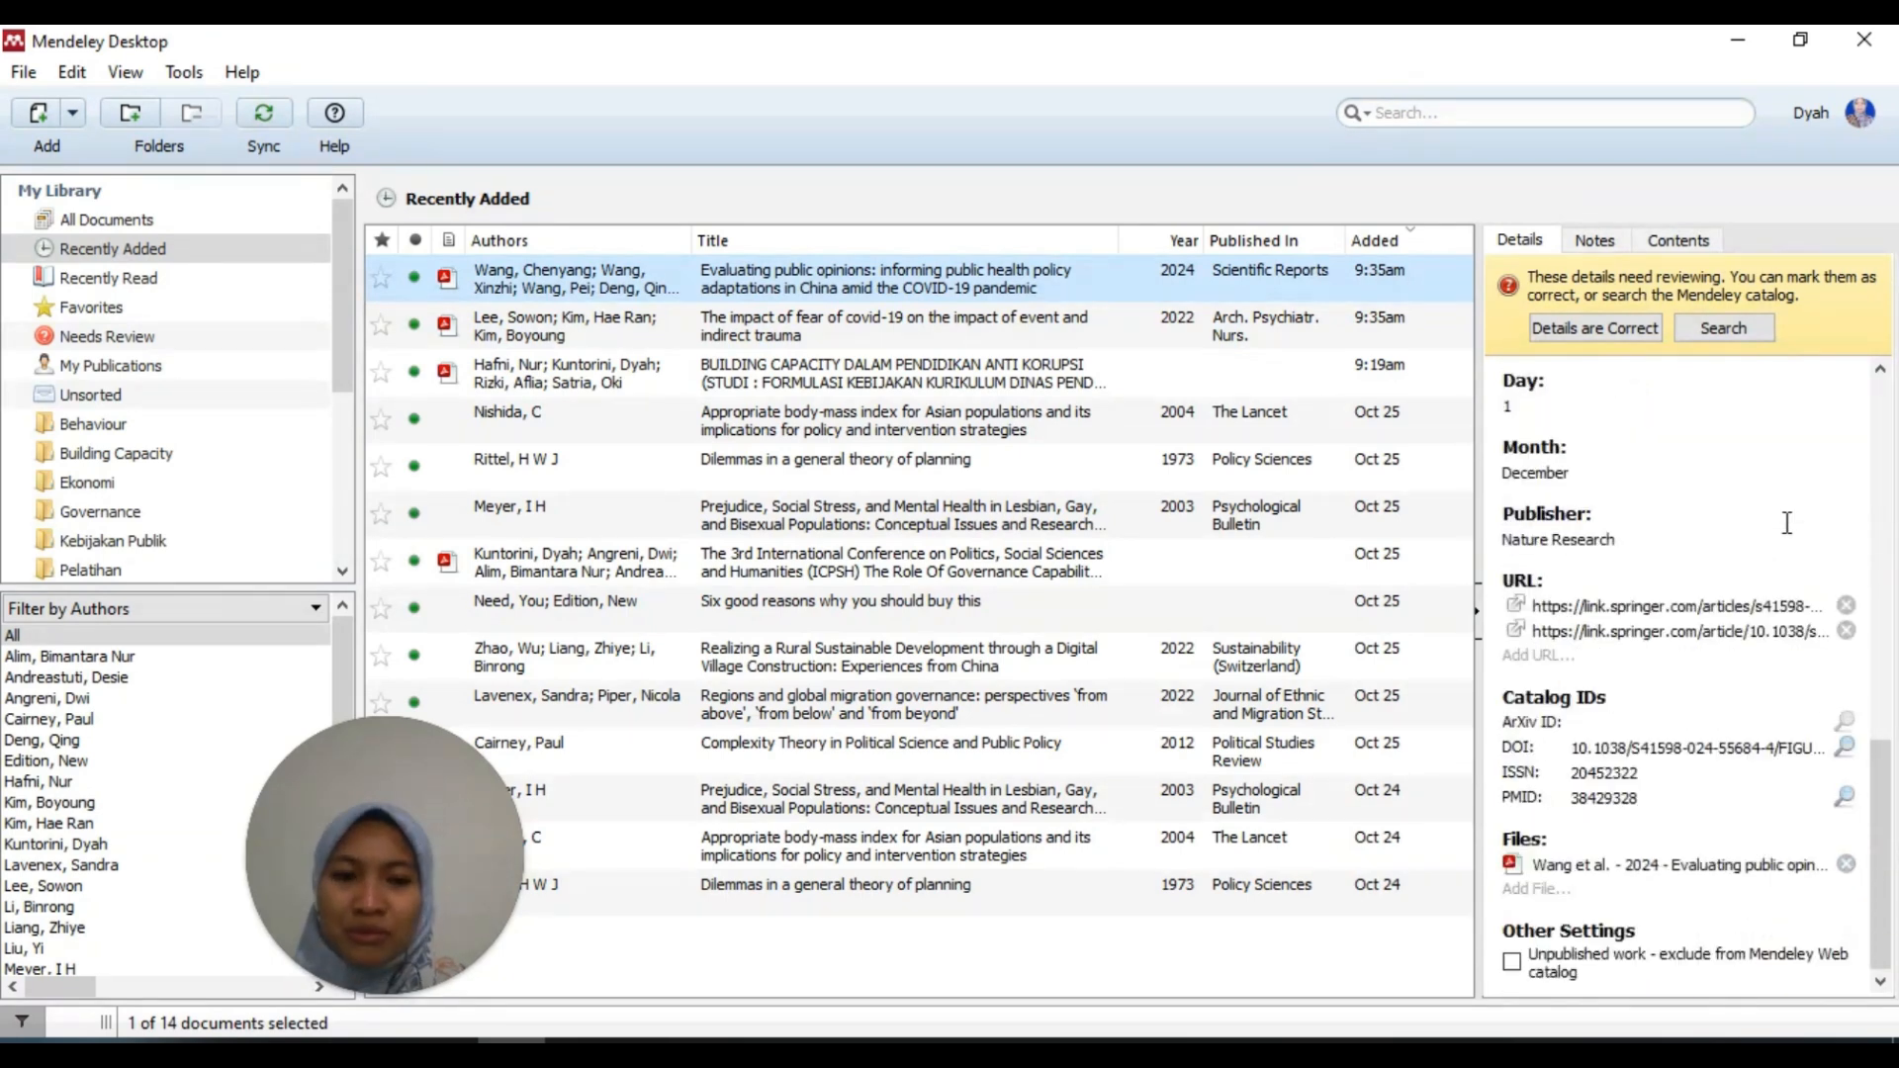
scroll(1788, 534, "up", 3)
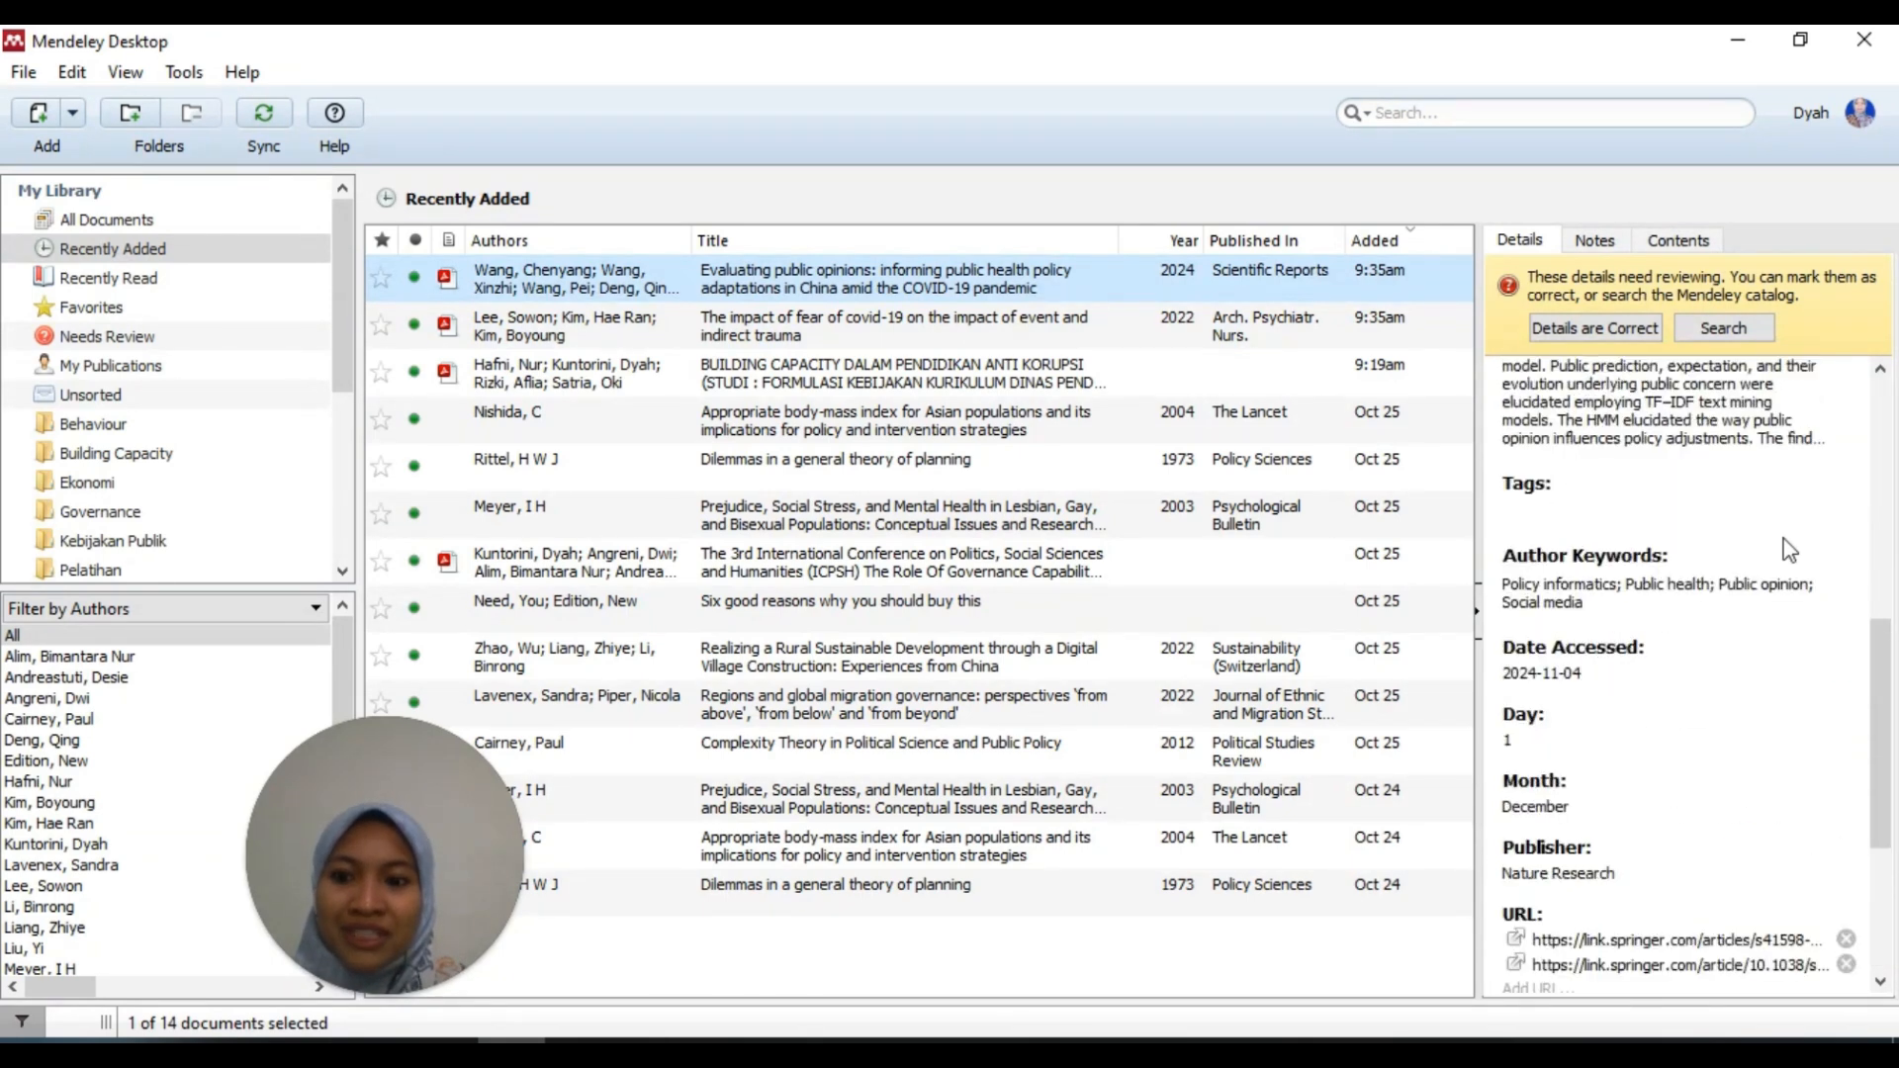
scroll(1790, 550, "up", 2)
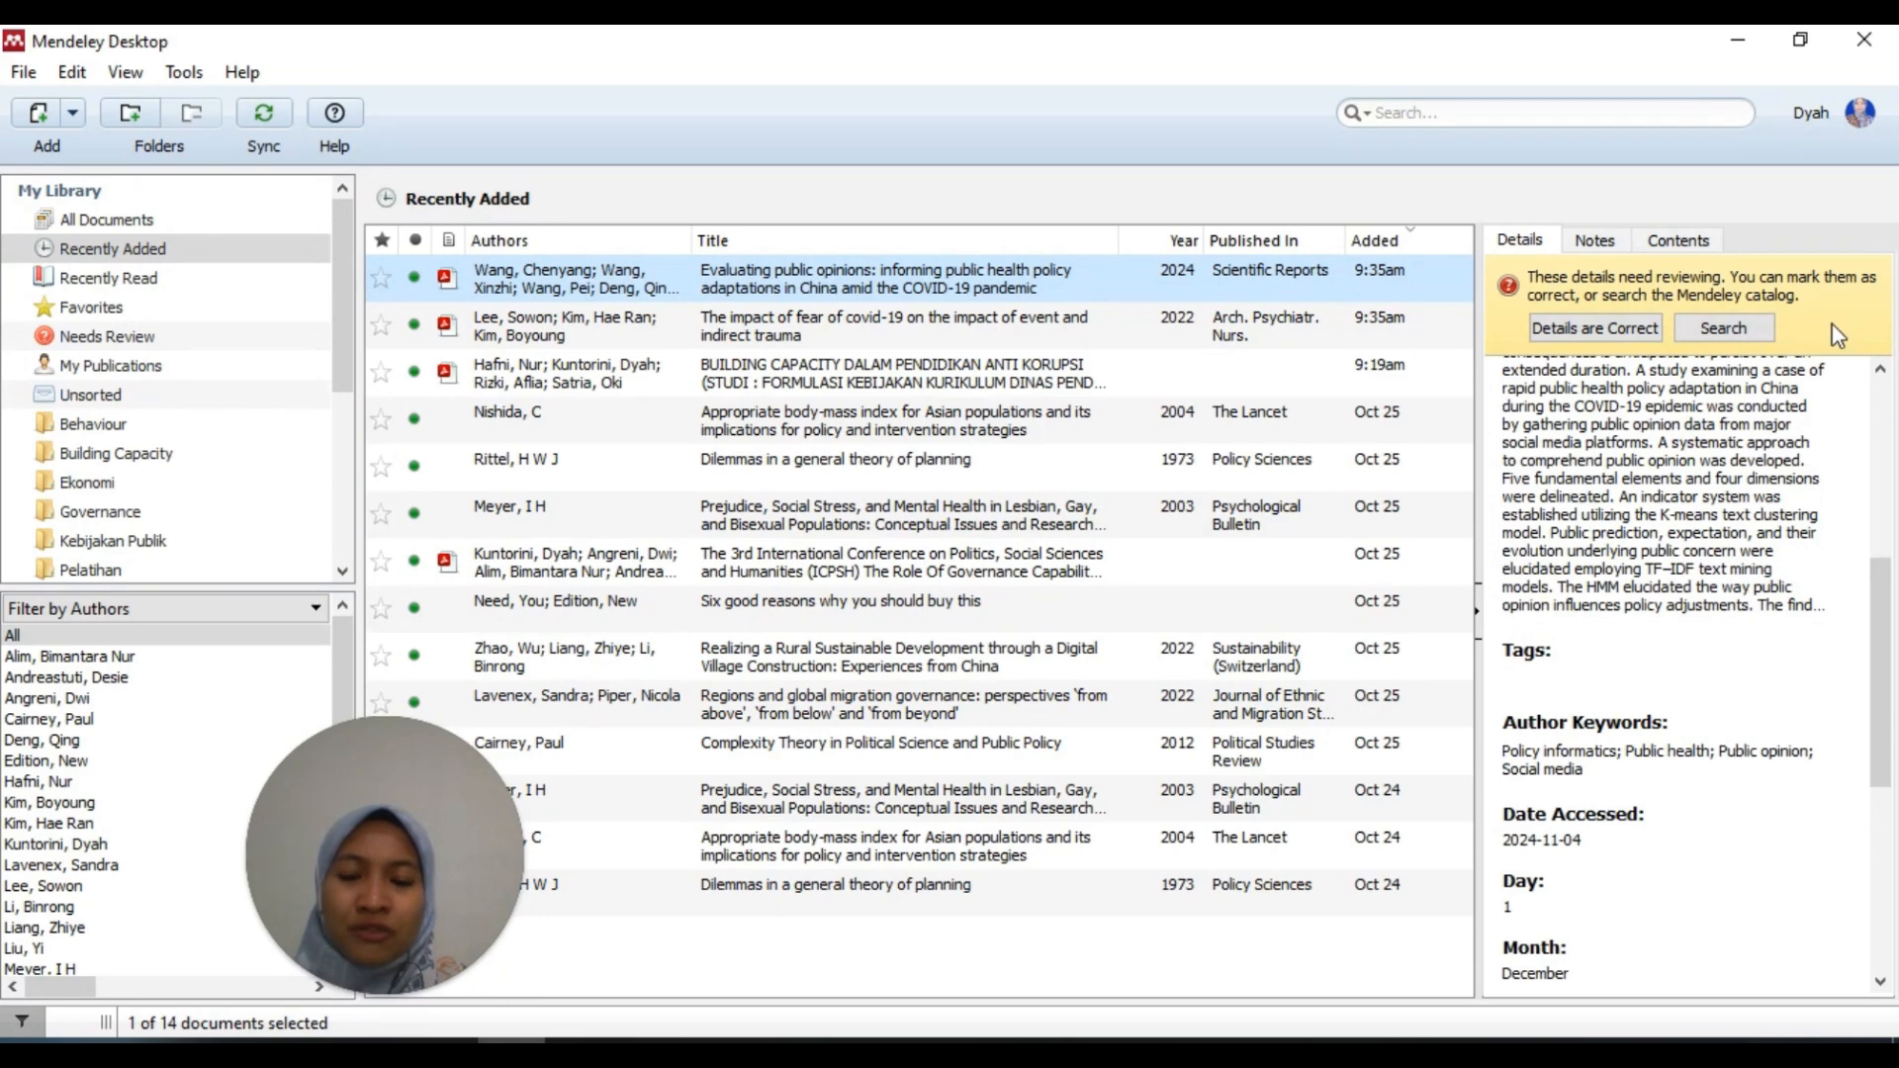